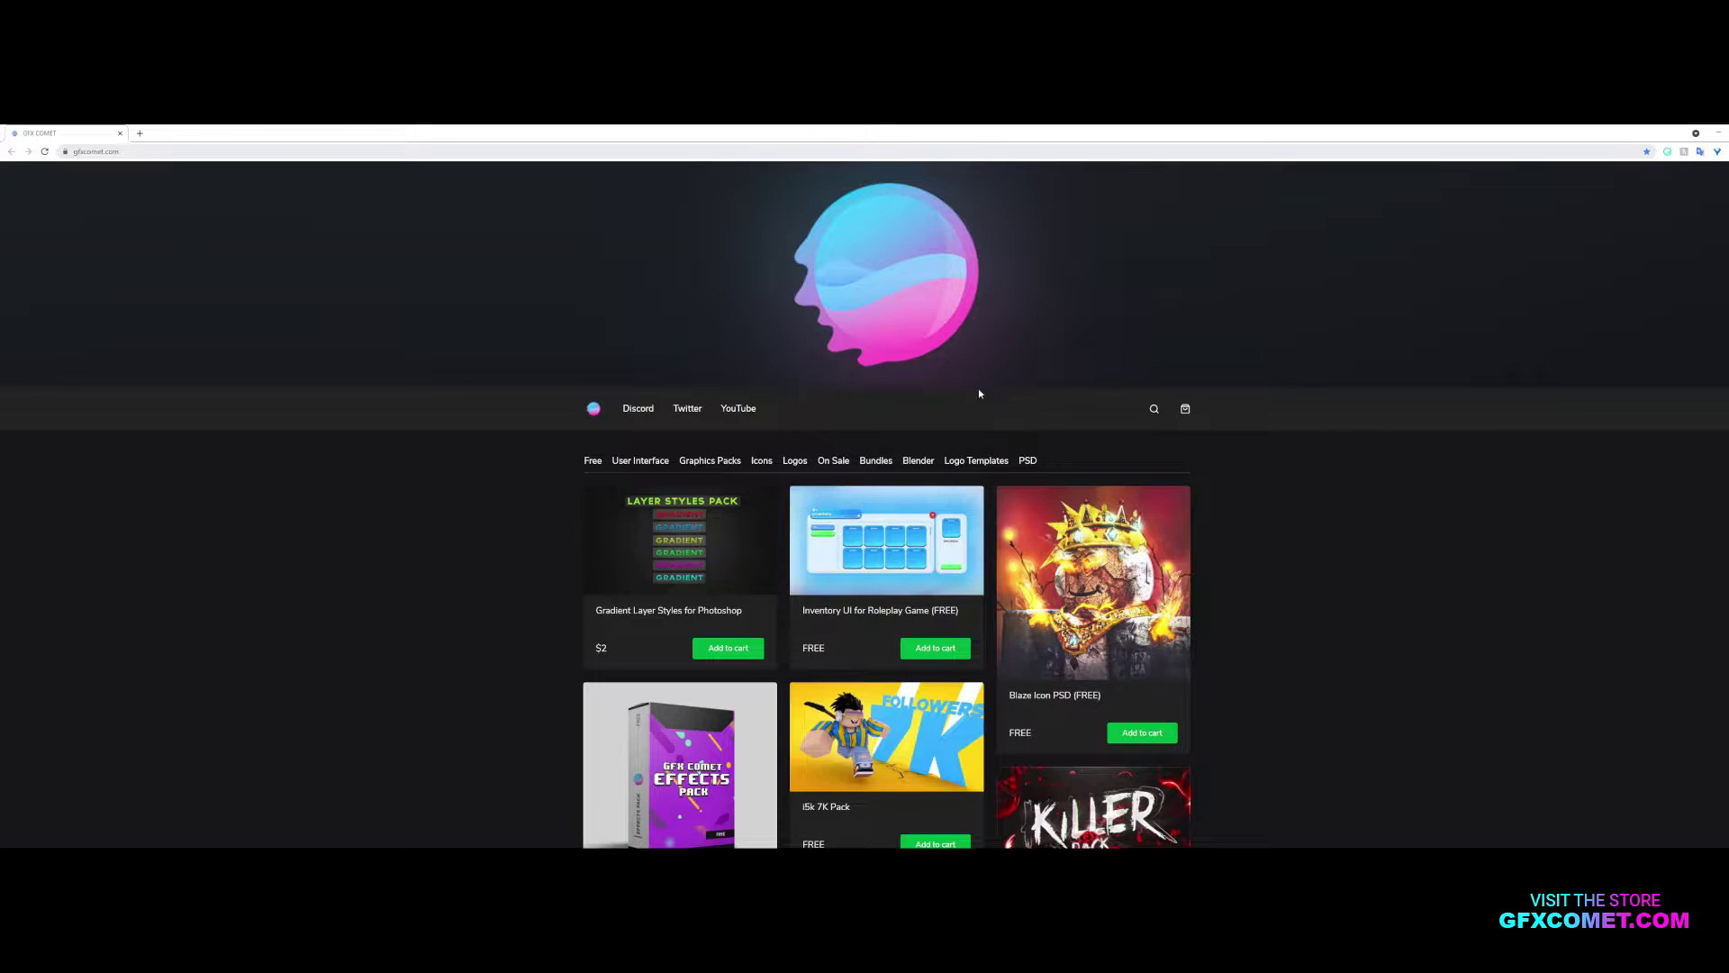
On a new layer, paint soft white shading on the E stem at 22% opacity
scroll(784, 366, down, 3)
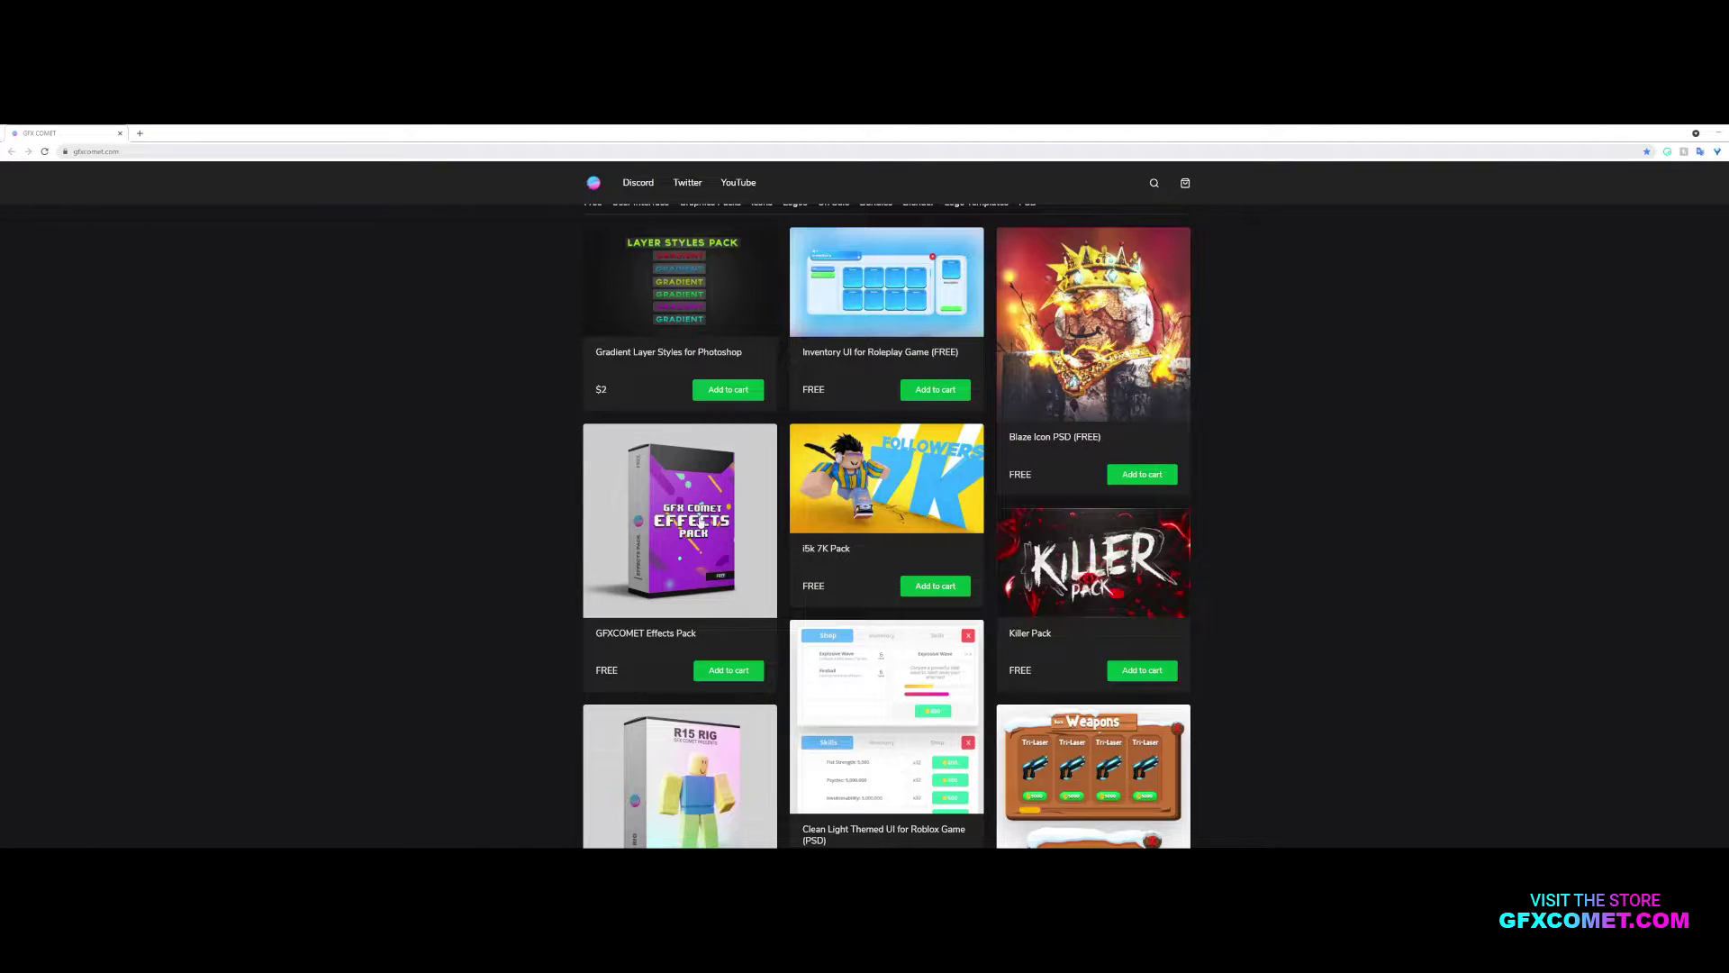
scroll(907, 530, down, 3)
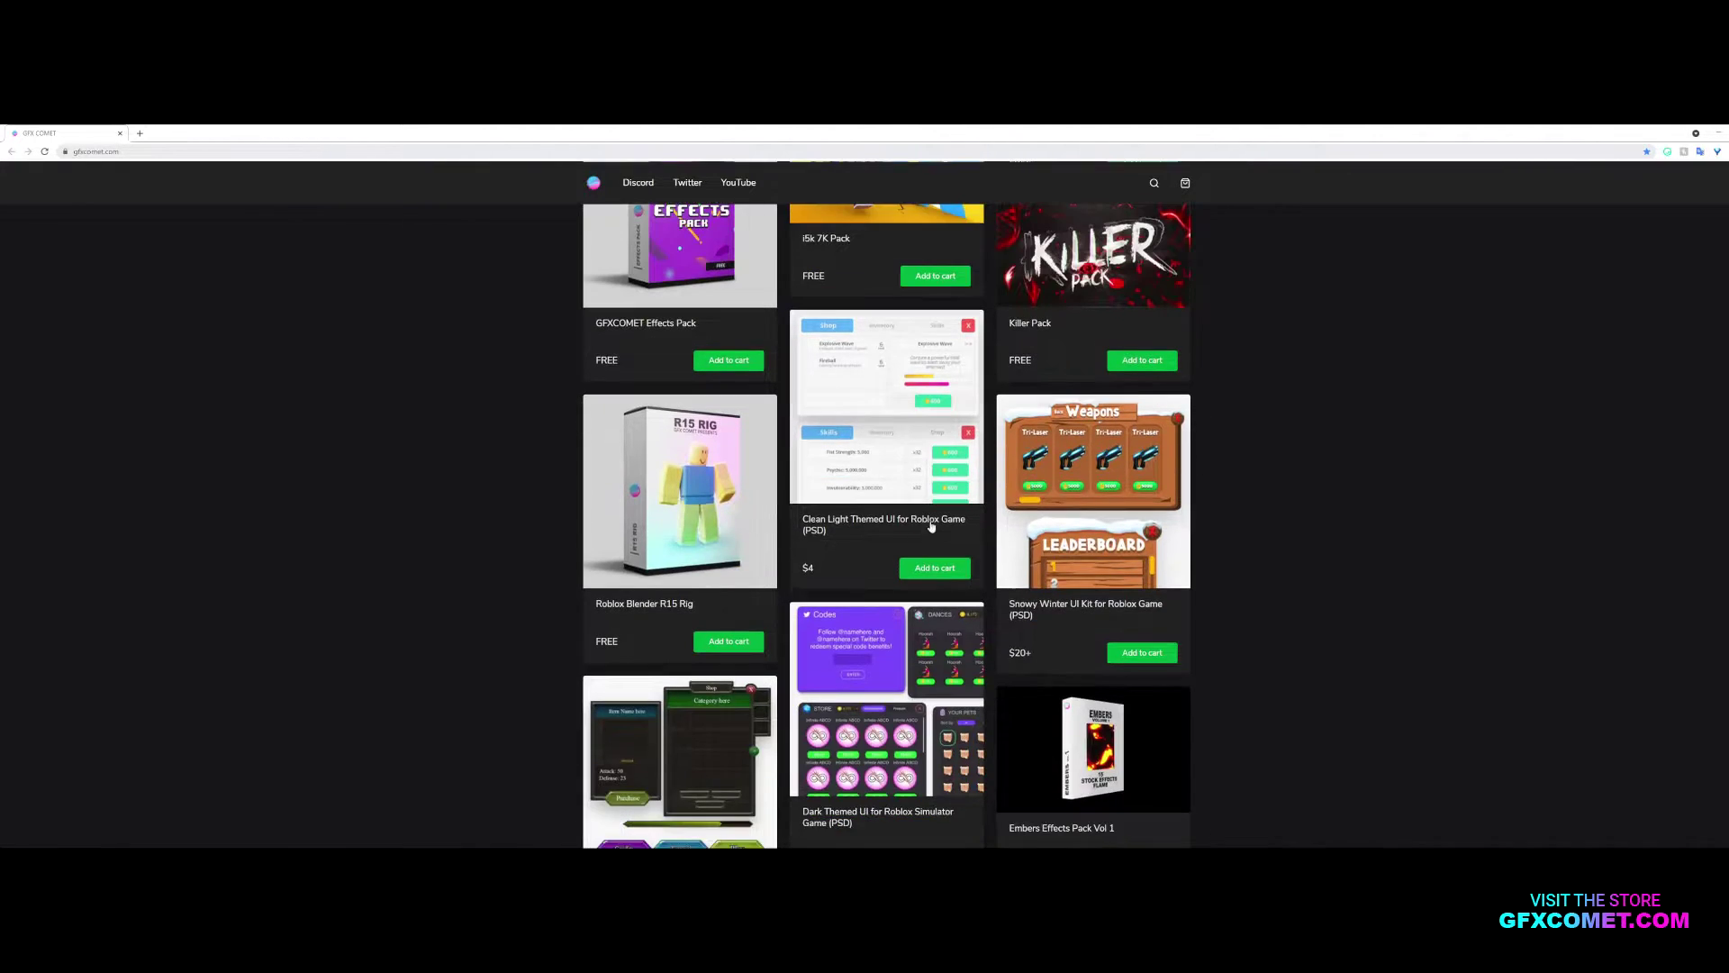
scroll(853, 491, down, 2)
scroll(853, 491, up, 2)
scroll(890, 593, down, 3)
scroll(908, 583, down, 3)
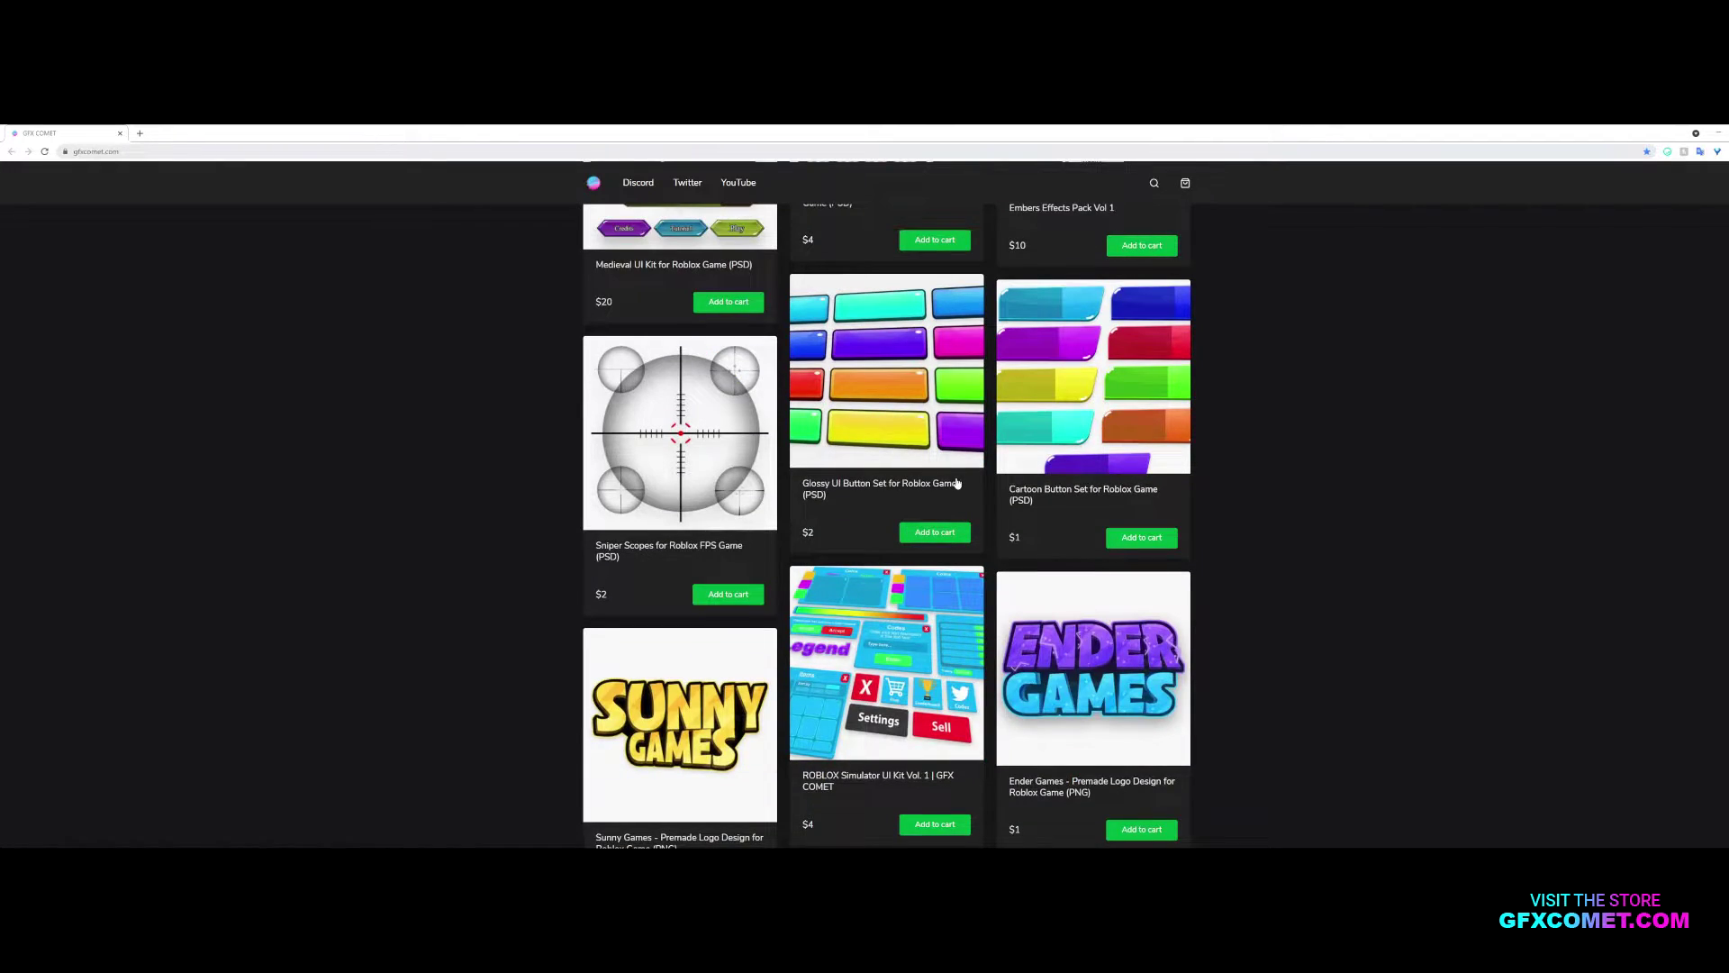
scroll(869, 574, down, 3)
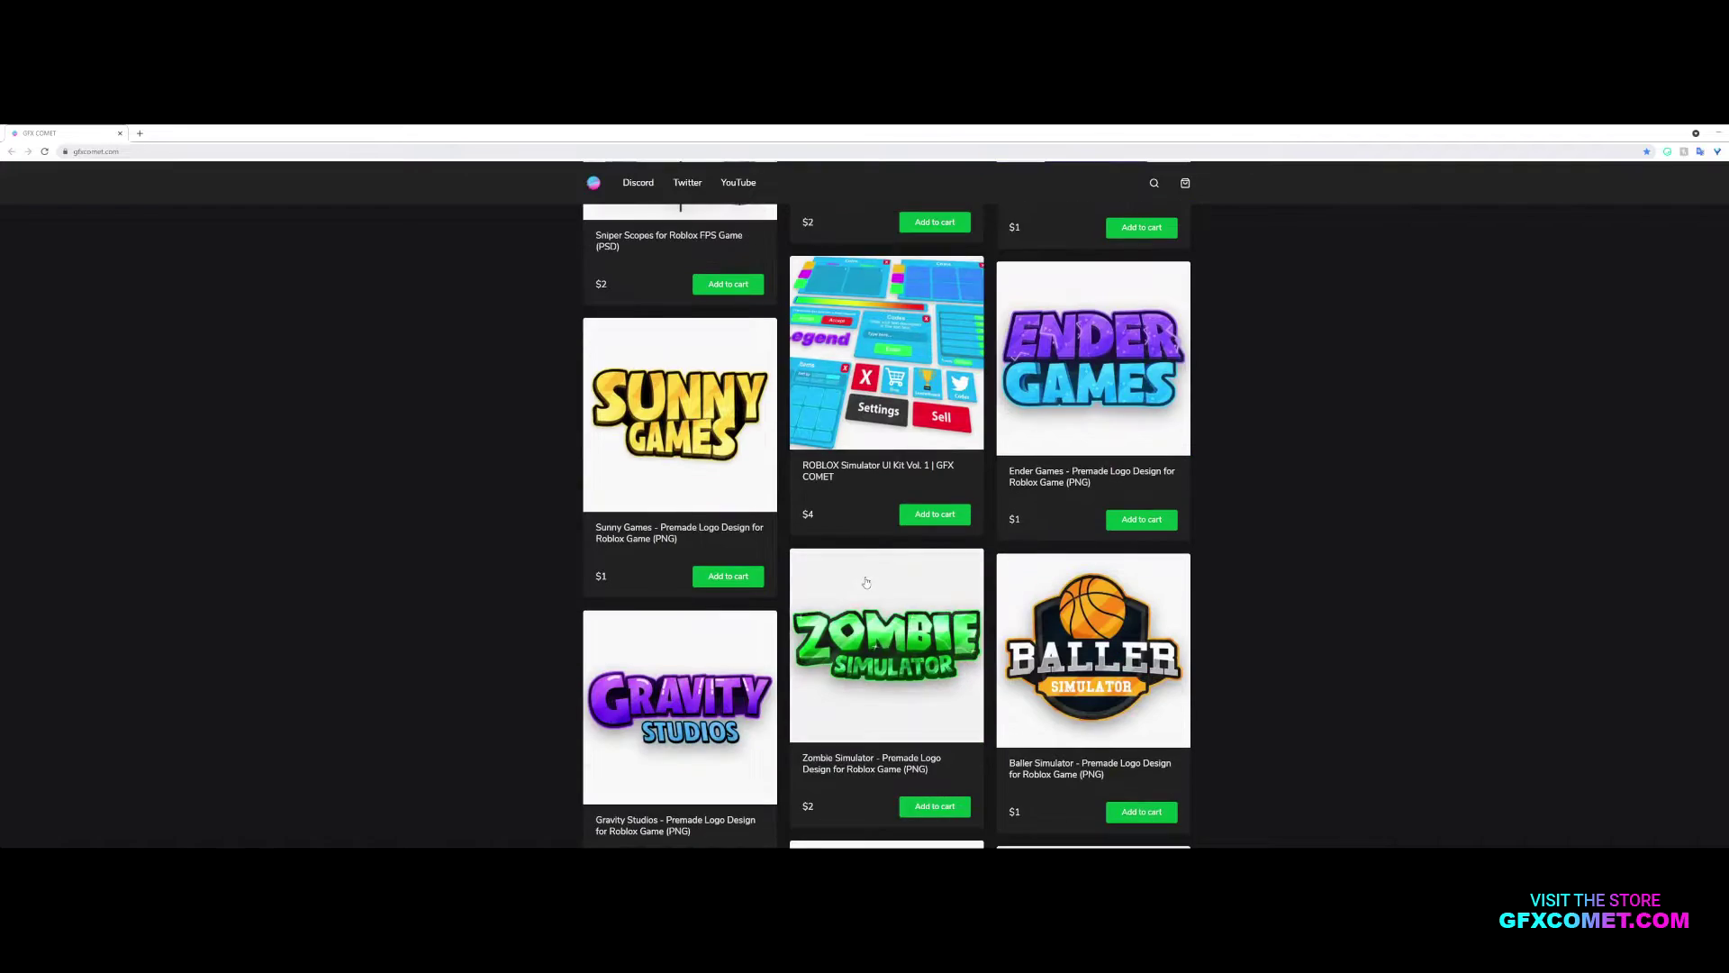
scroll(851, 580, down, 3)
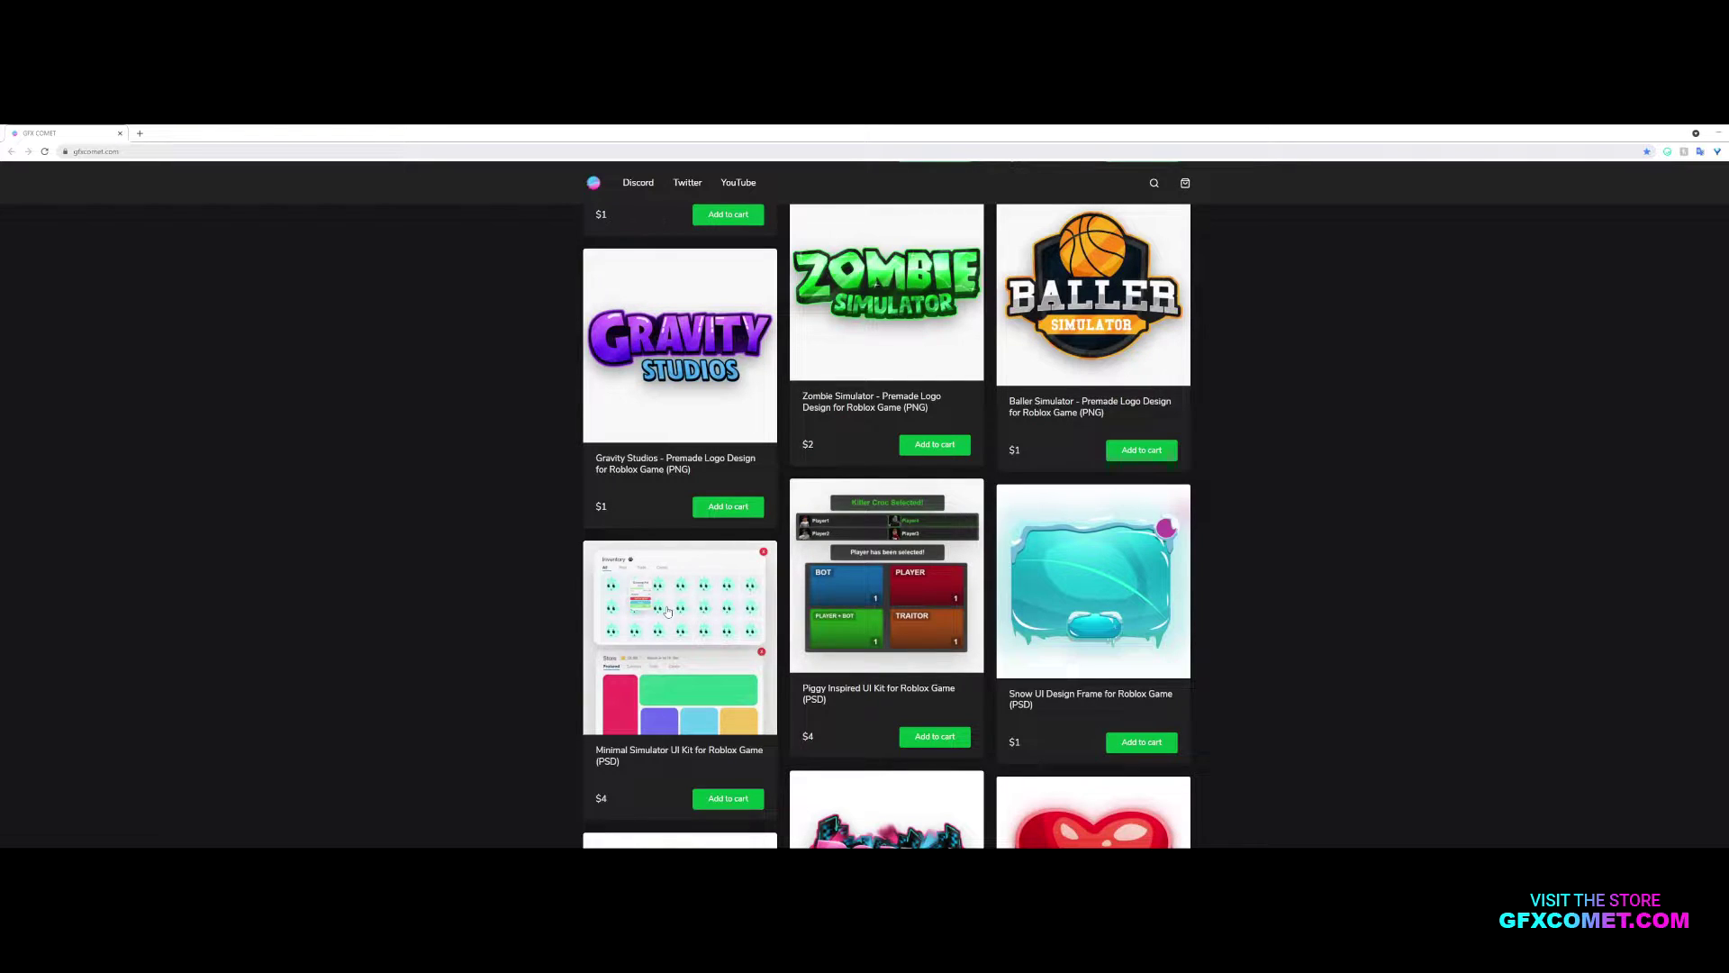
scroll(671, 618, down, 2)
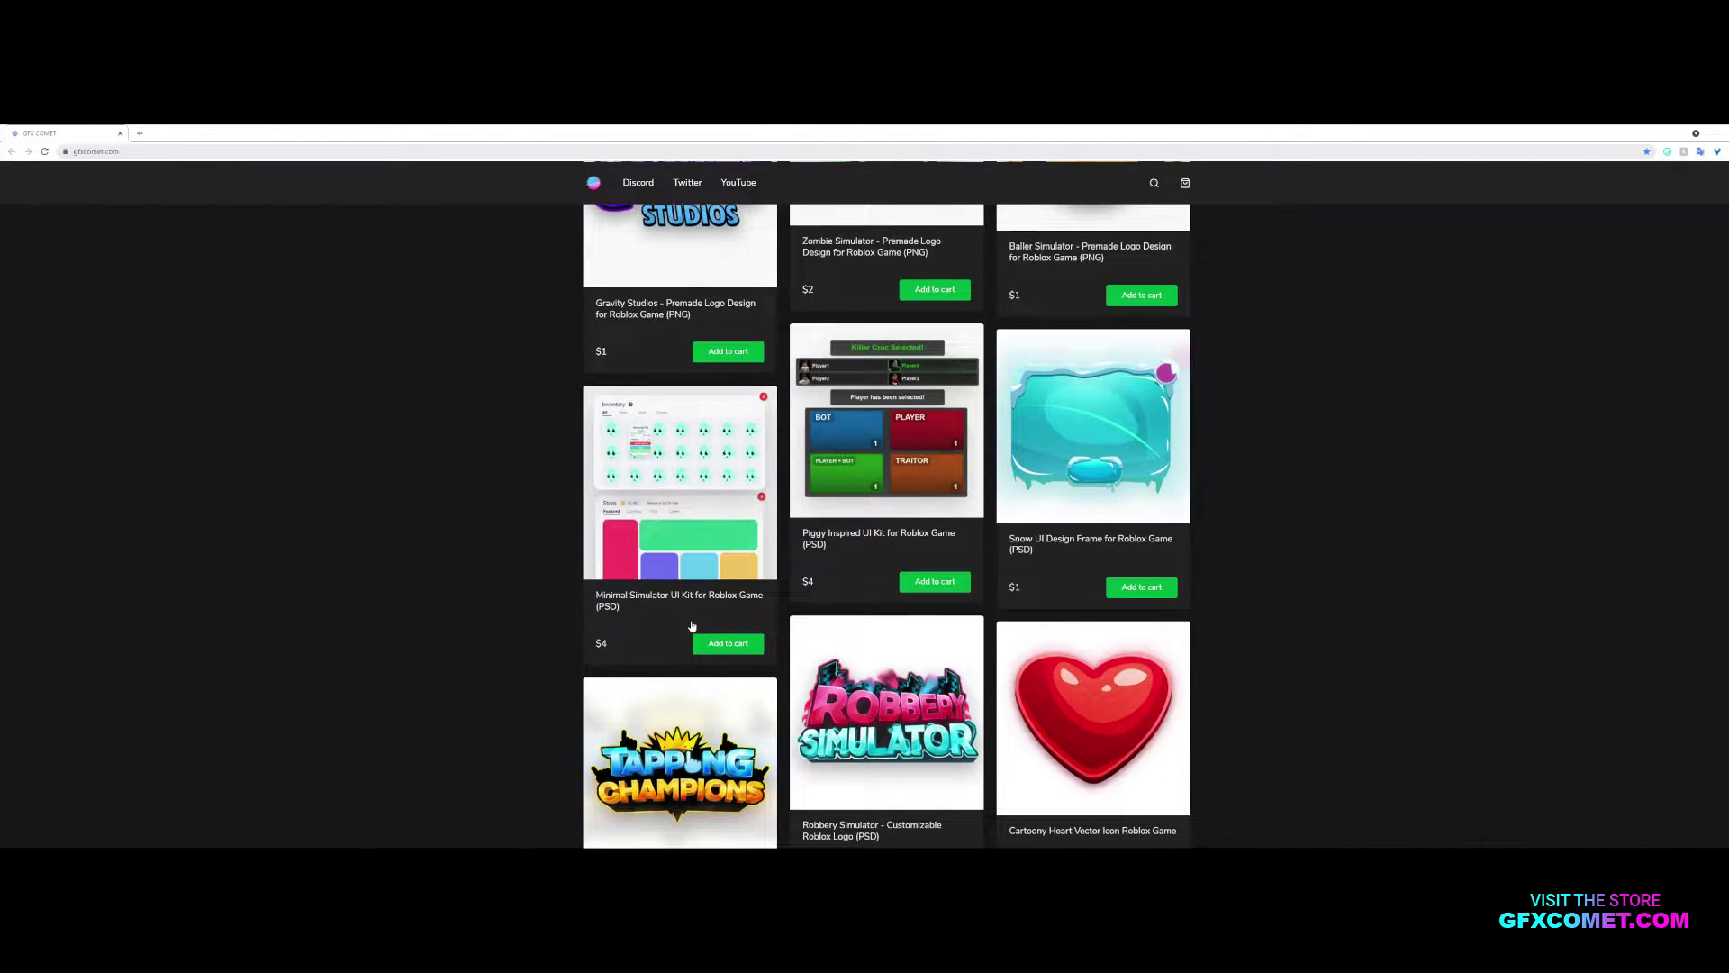
scroll(662, 605, down, 3)
scroll(855, 627, down, 3)
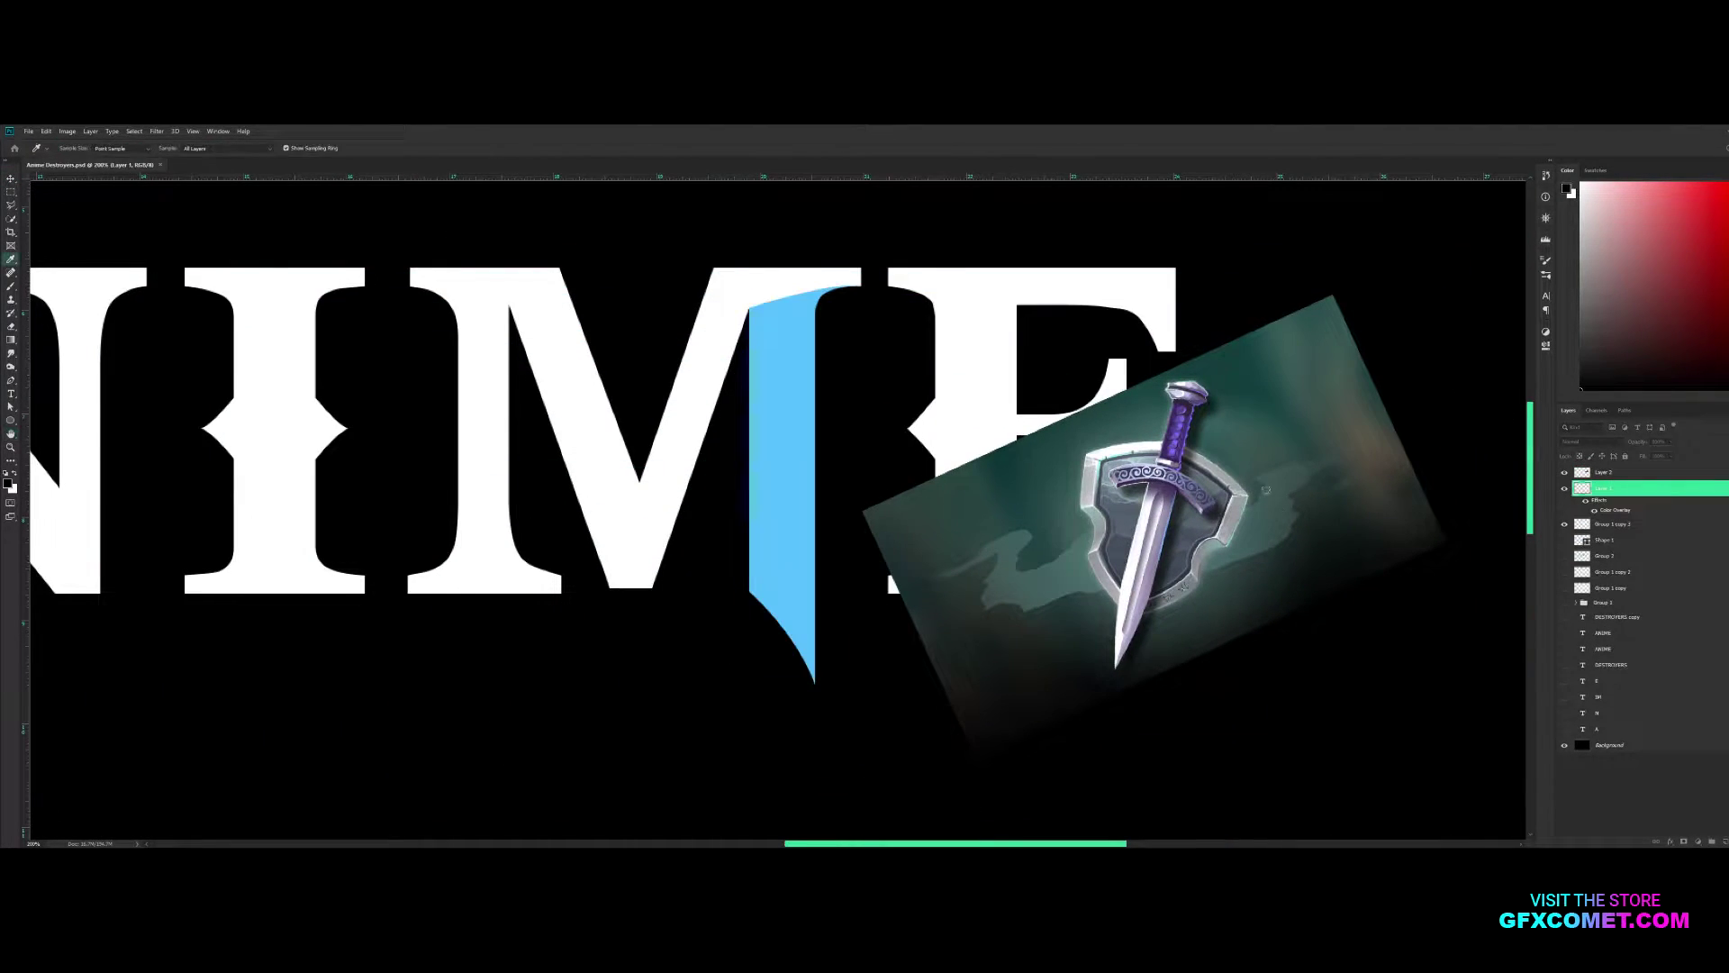
click(1712, 841)
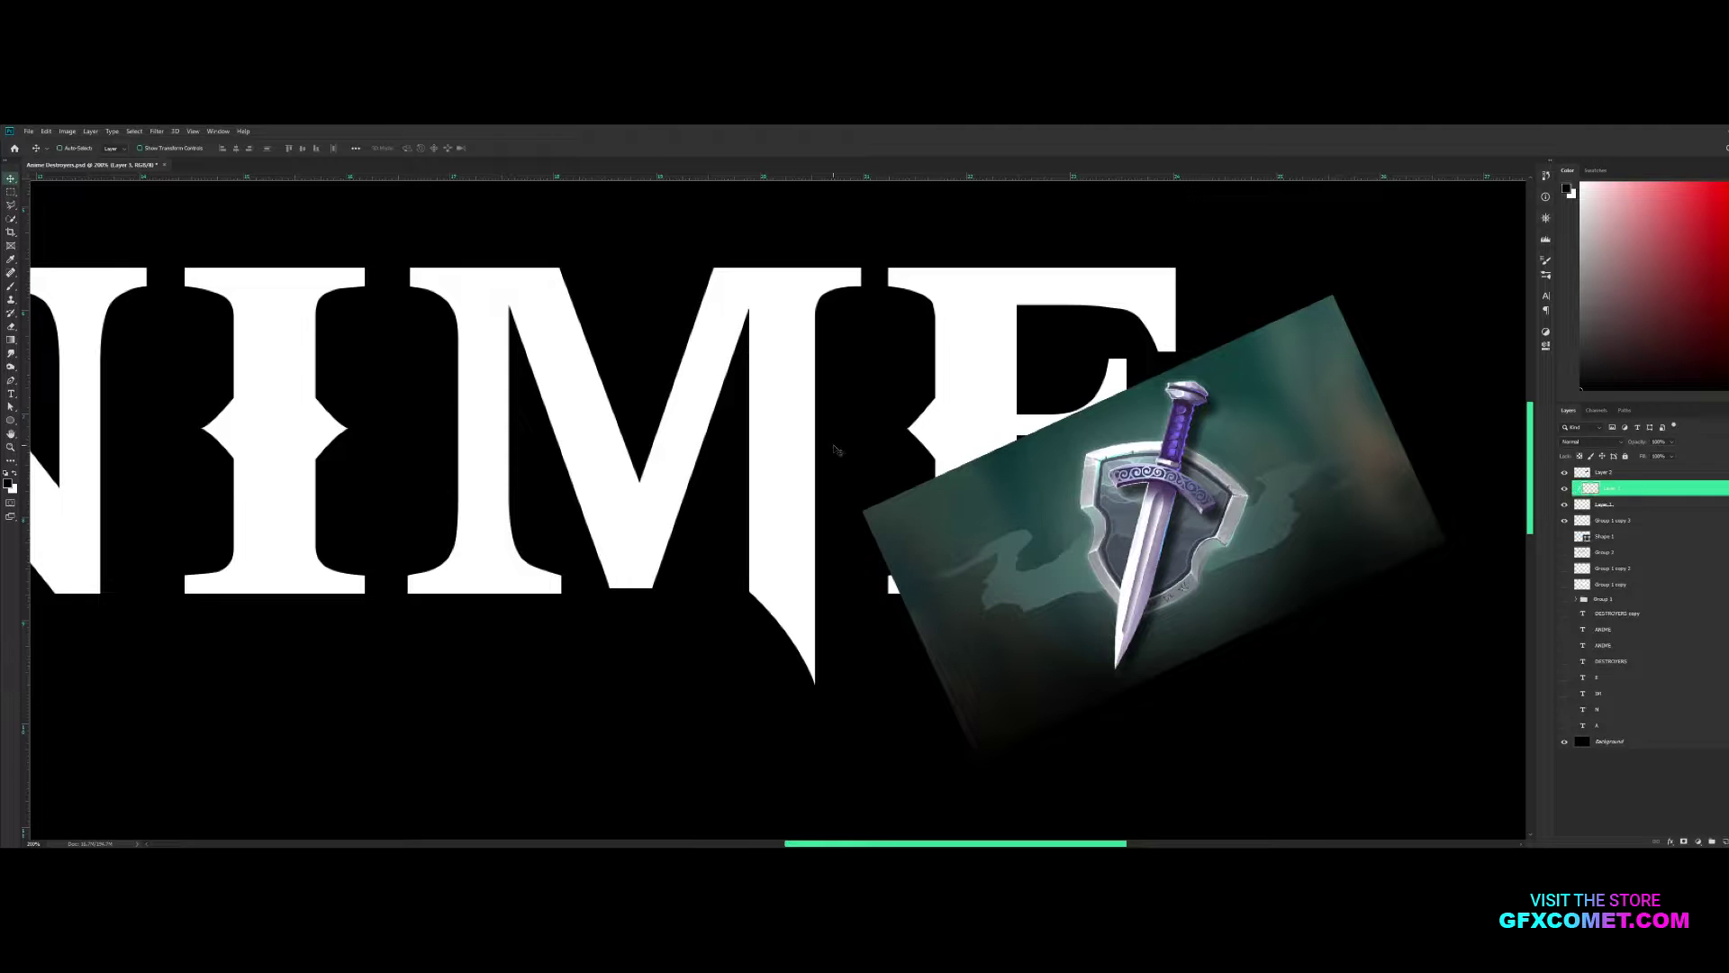
drag(826, 318, 792, 631)
key(2)
key(2)
Draw a clipped white sliver shape under the E and erase the grey shading's top
key(p)
key(x)
key(ctrl+shift+alt+n)
click(748, 591)
key(v)
key(e)
key(alt+bracketleft)
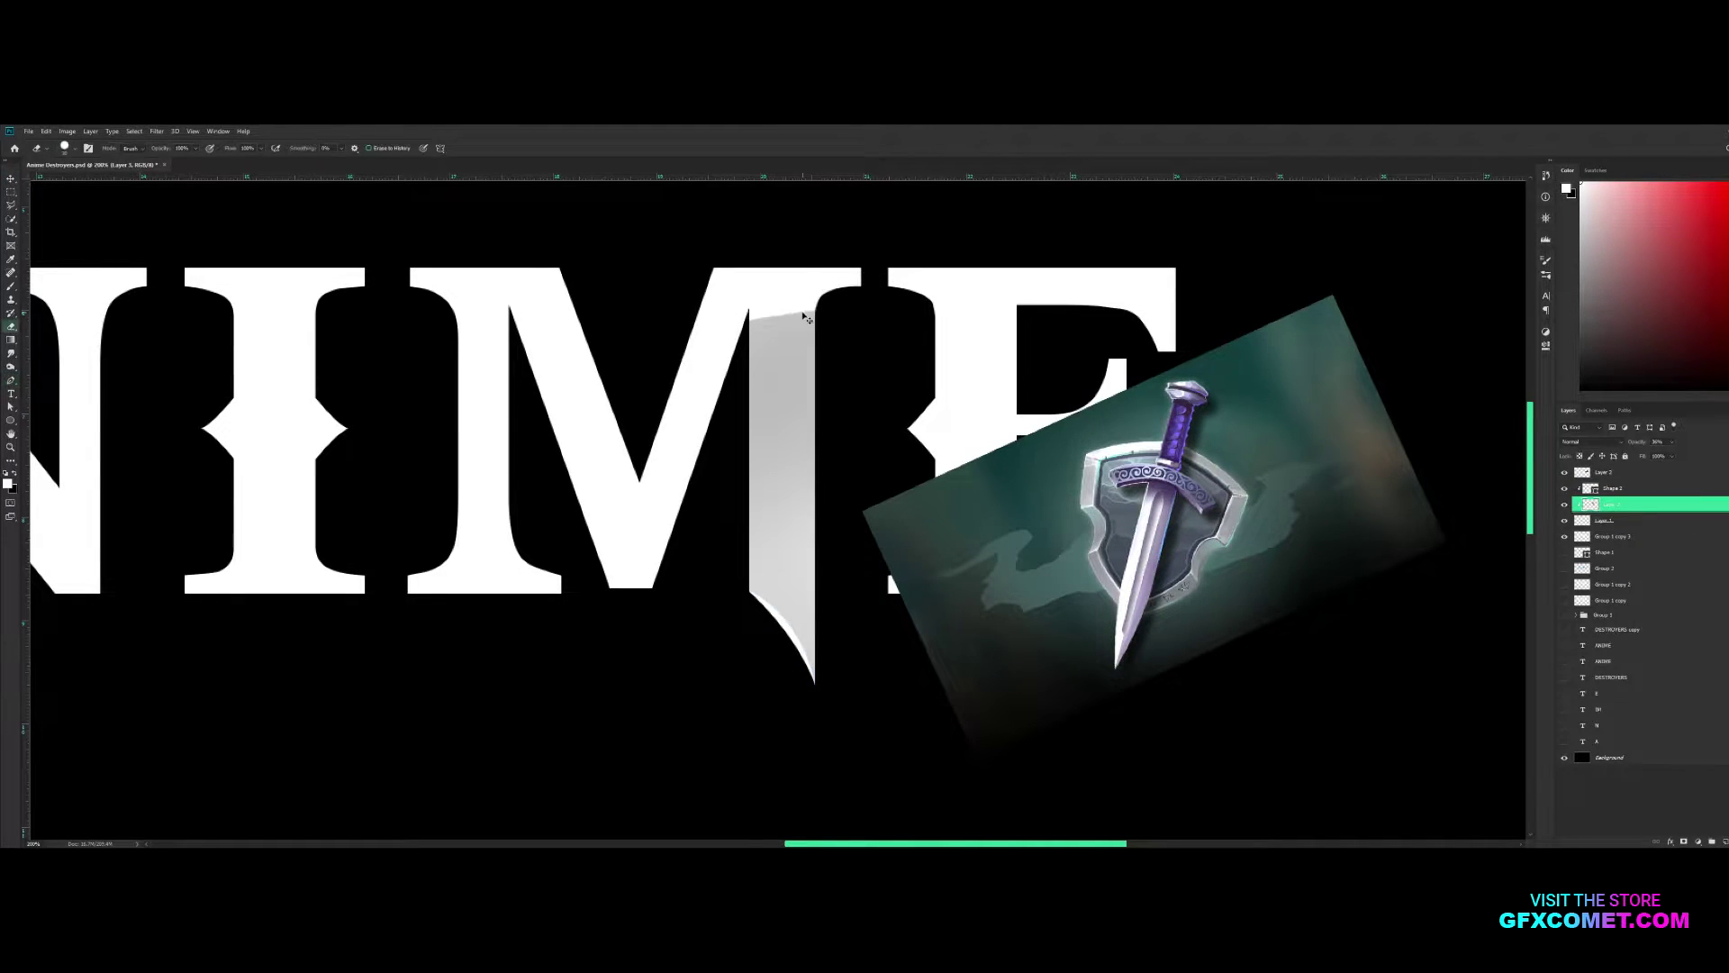
drag(691, 299, 791, 279)
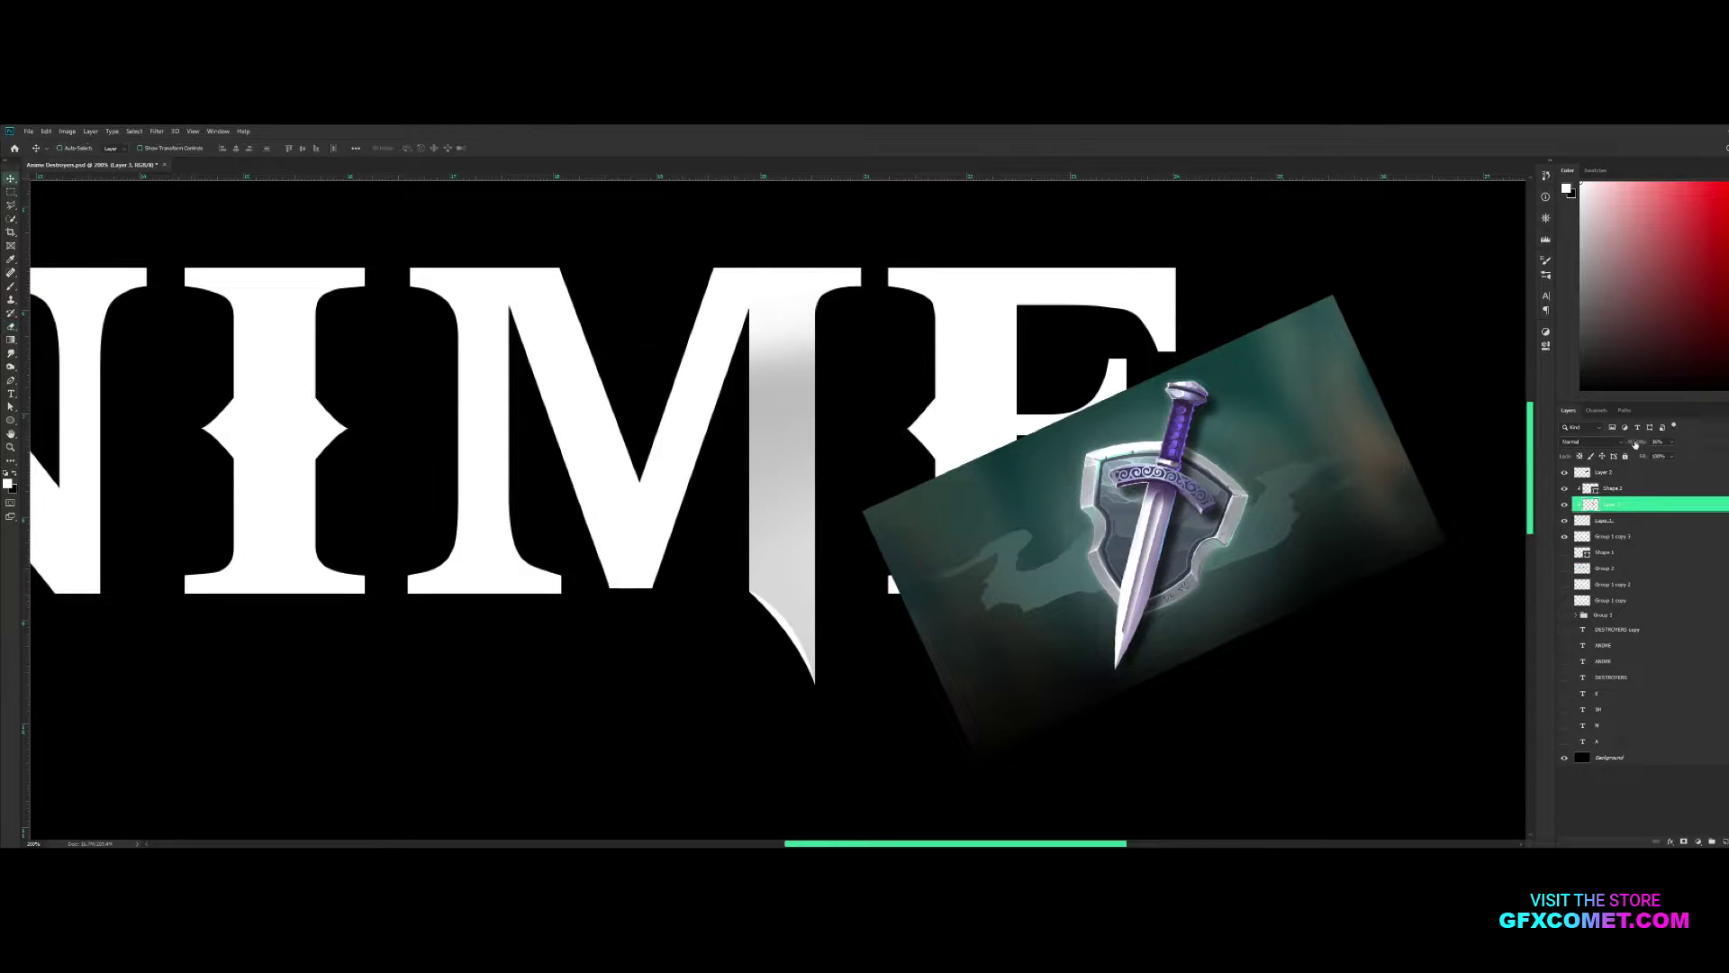
Draw a gradient shape on the M, set to Overlay at 52% opacity
key(p)
key(v)
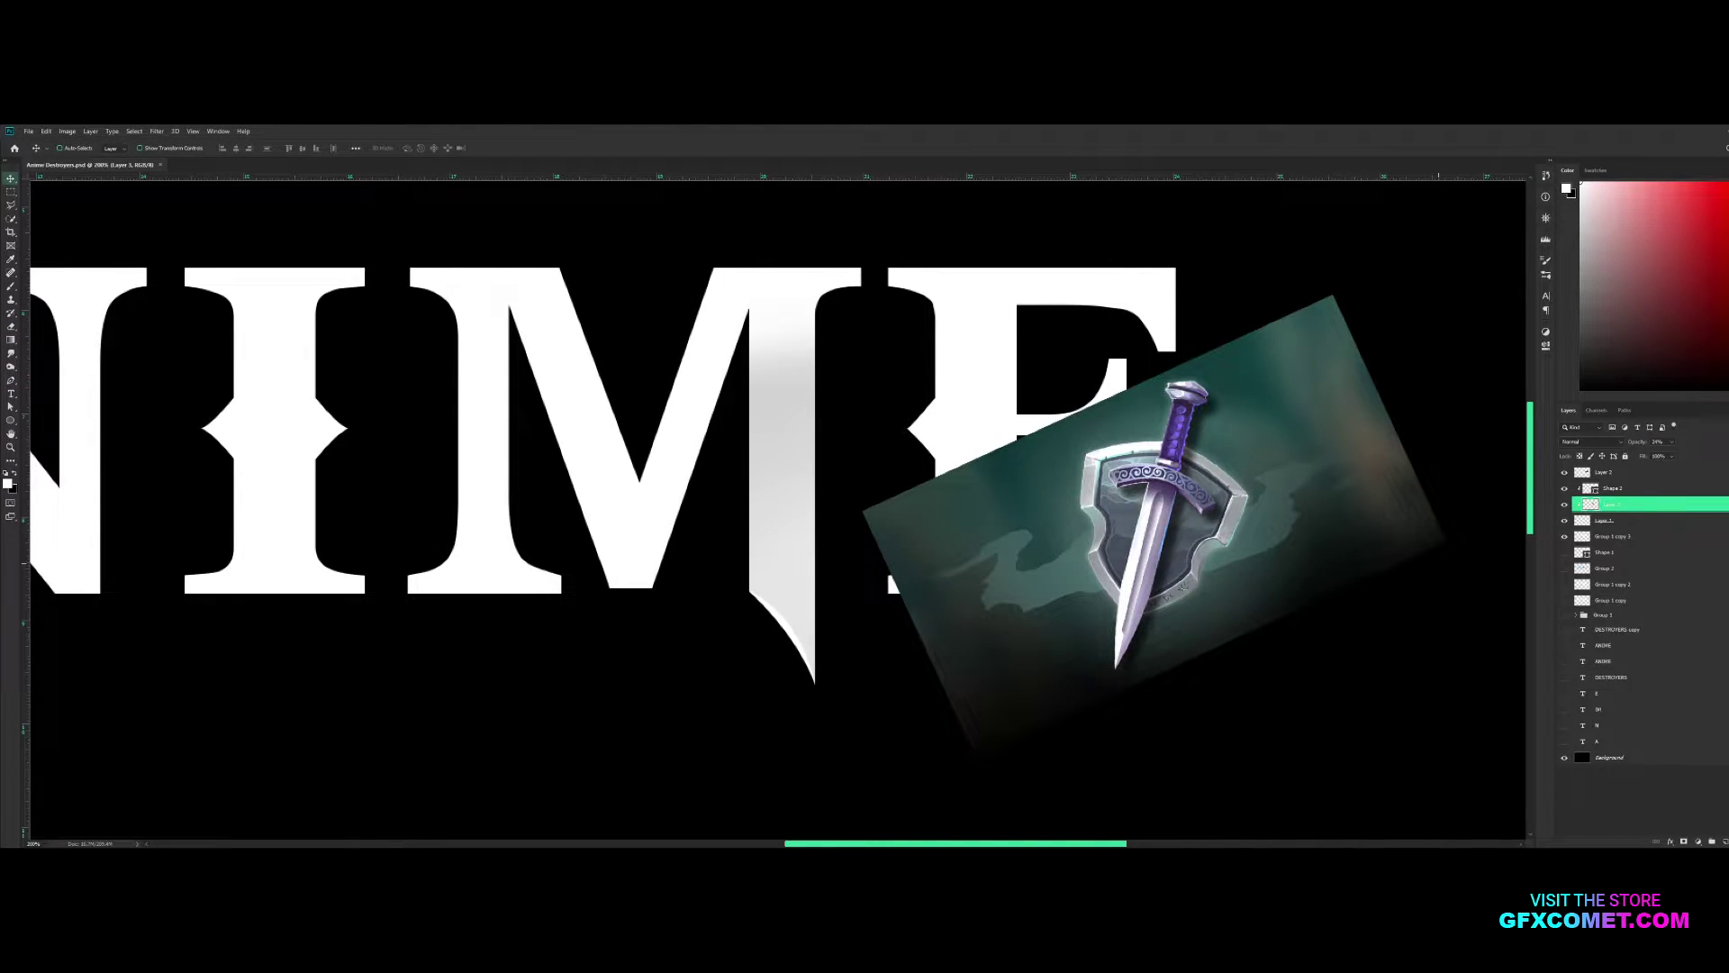
key(p)
key(ctrl+shift+alt+n)
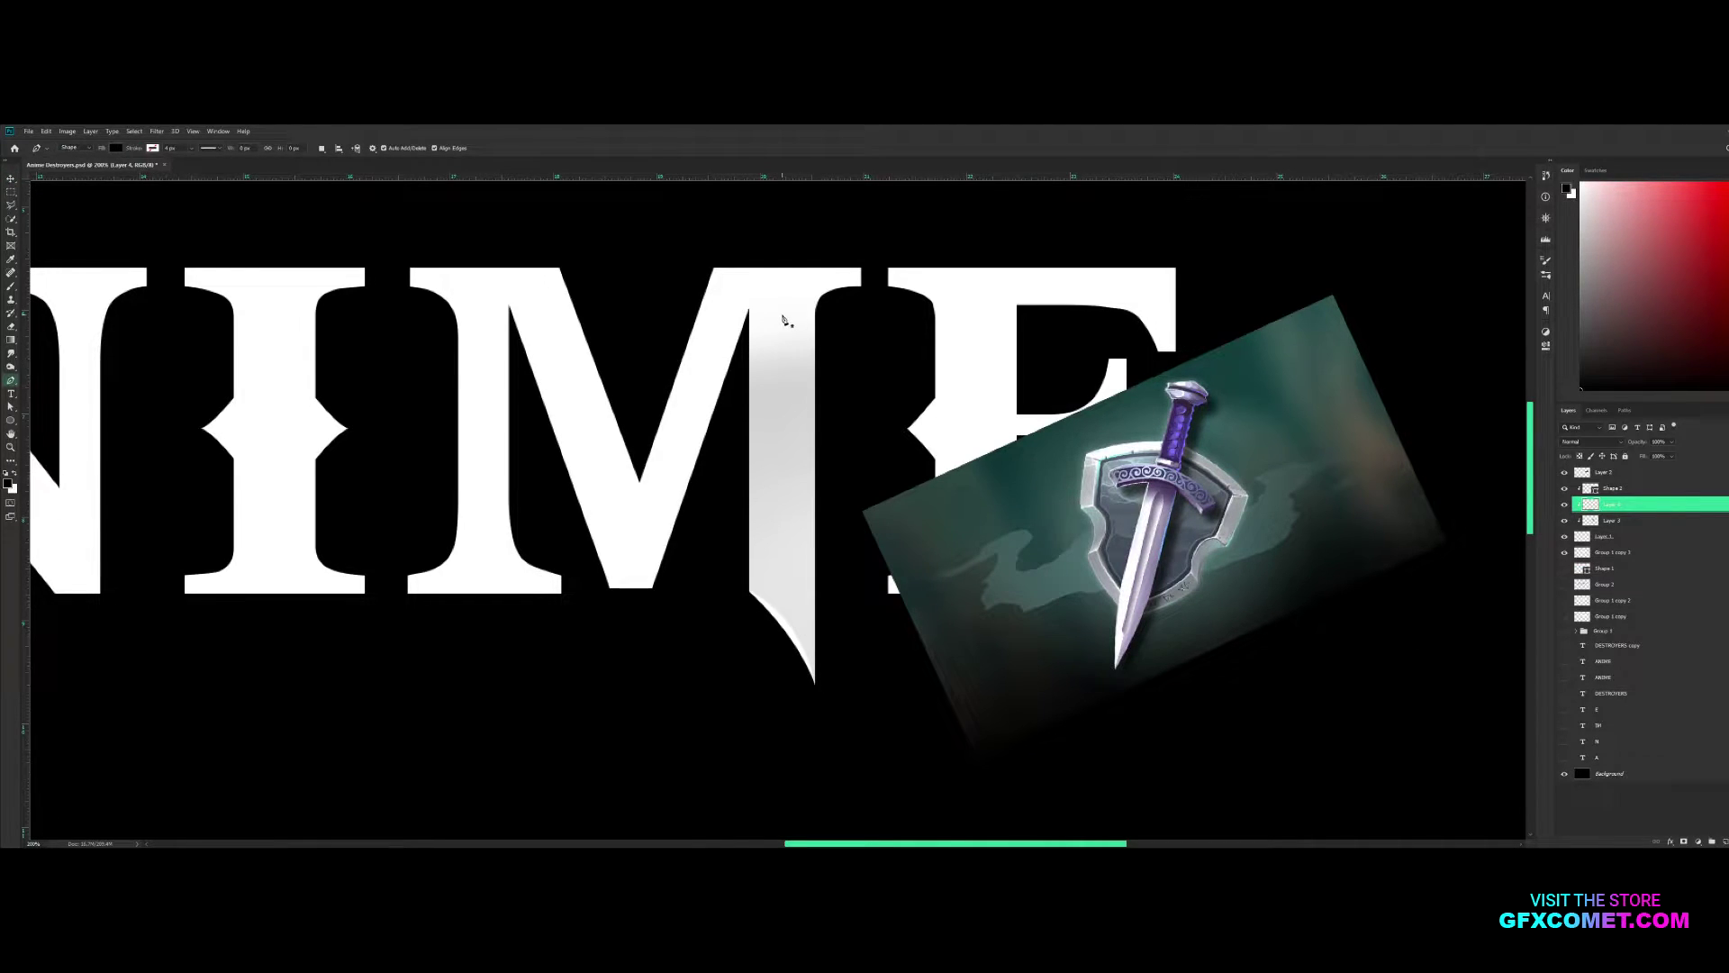
click(784, 321)
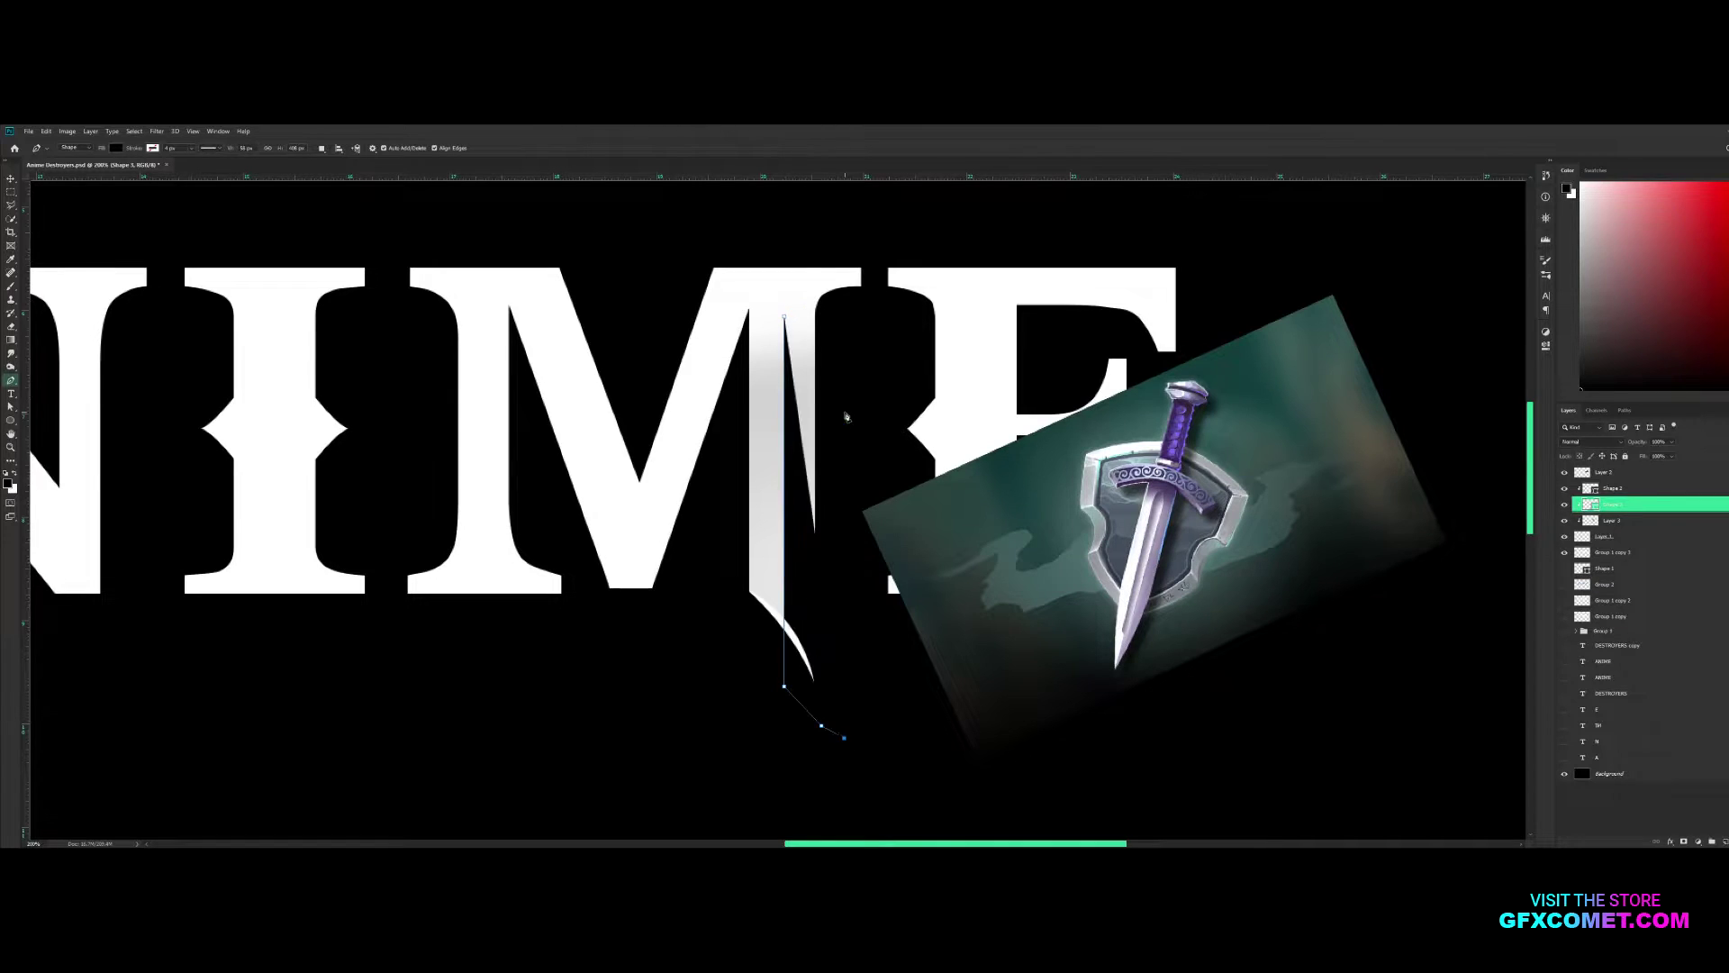
key(v)
key(shift+alt+o)
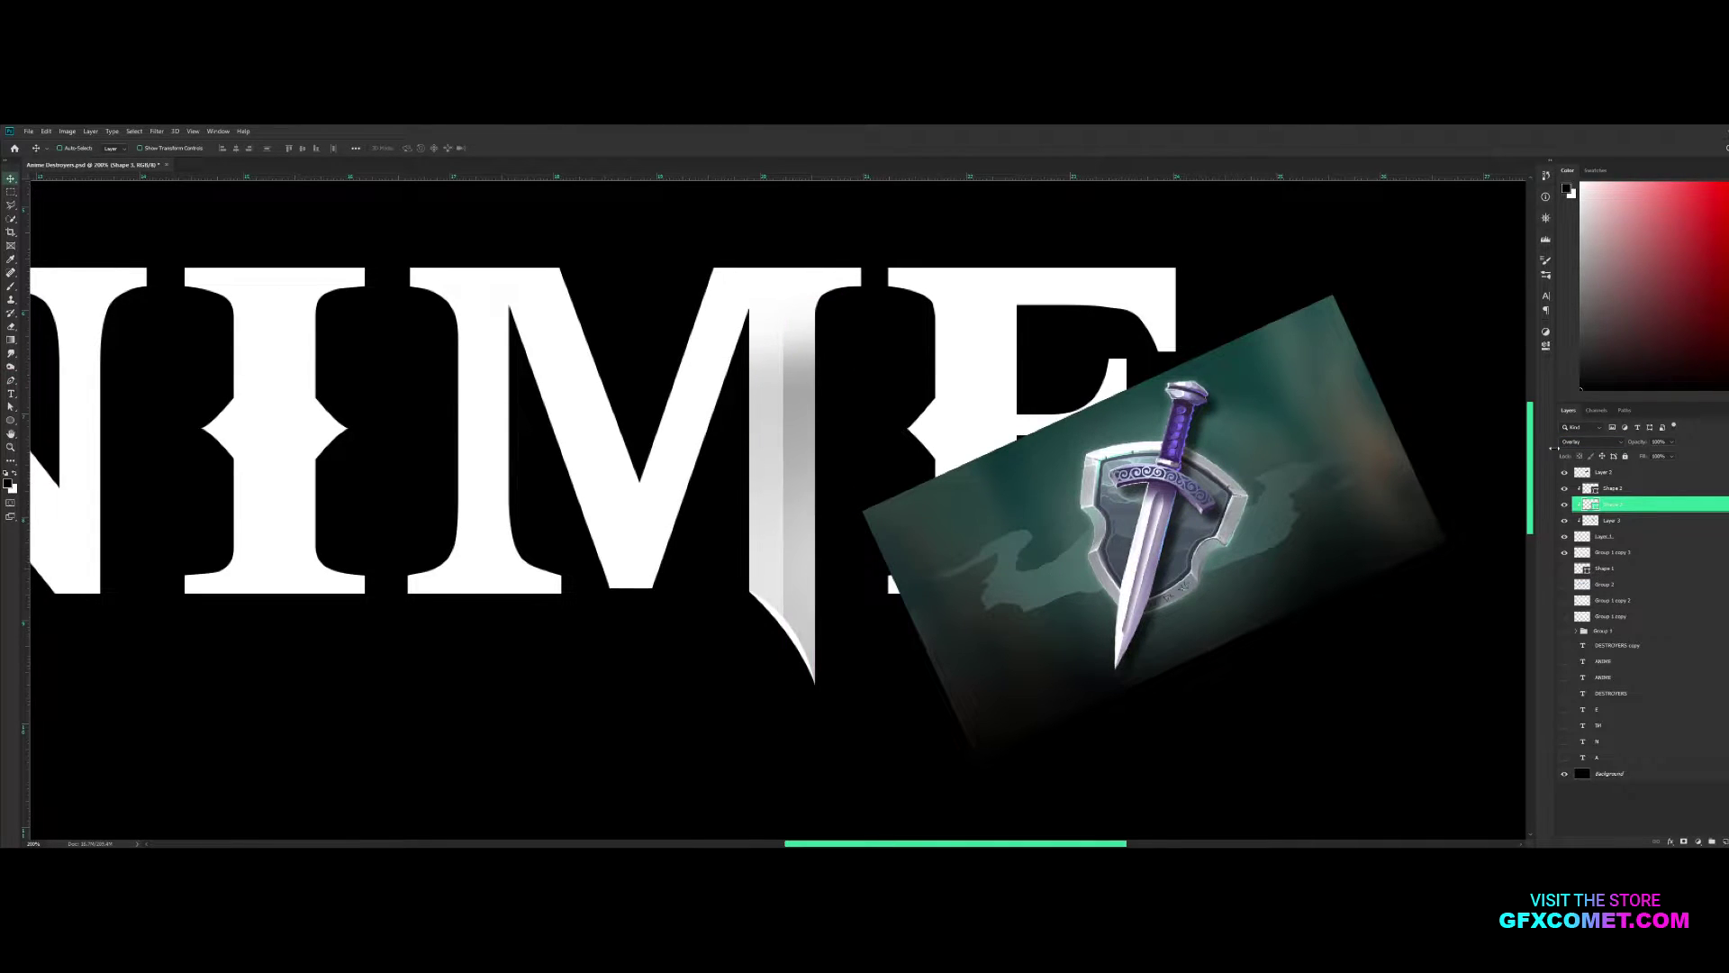
drag(1643, 448, 1621, 448)
key(p)
key(ctrl+shift+alt+n)
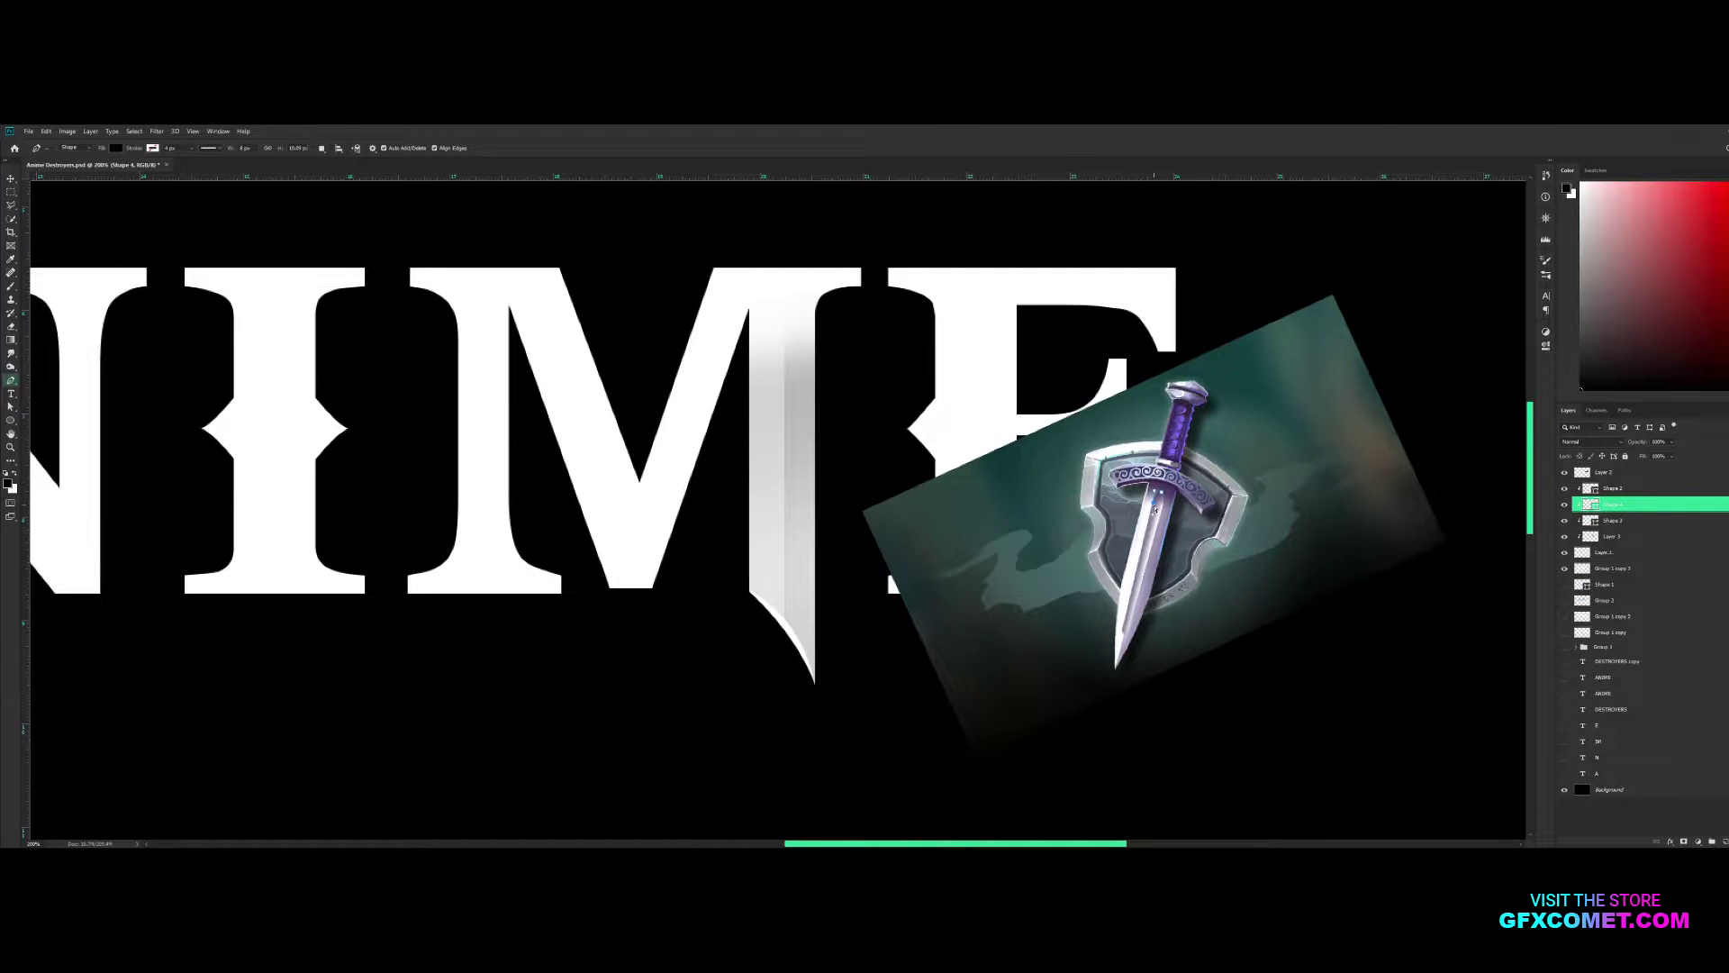
scroll(1124, 626, up, 2)
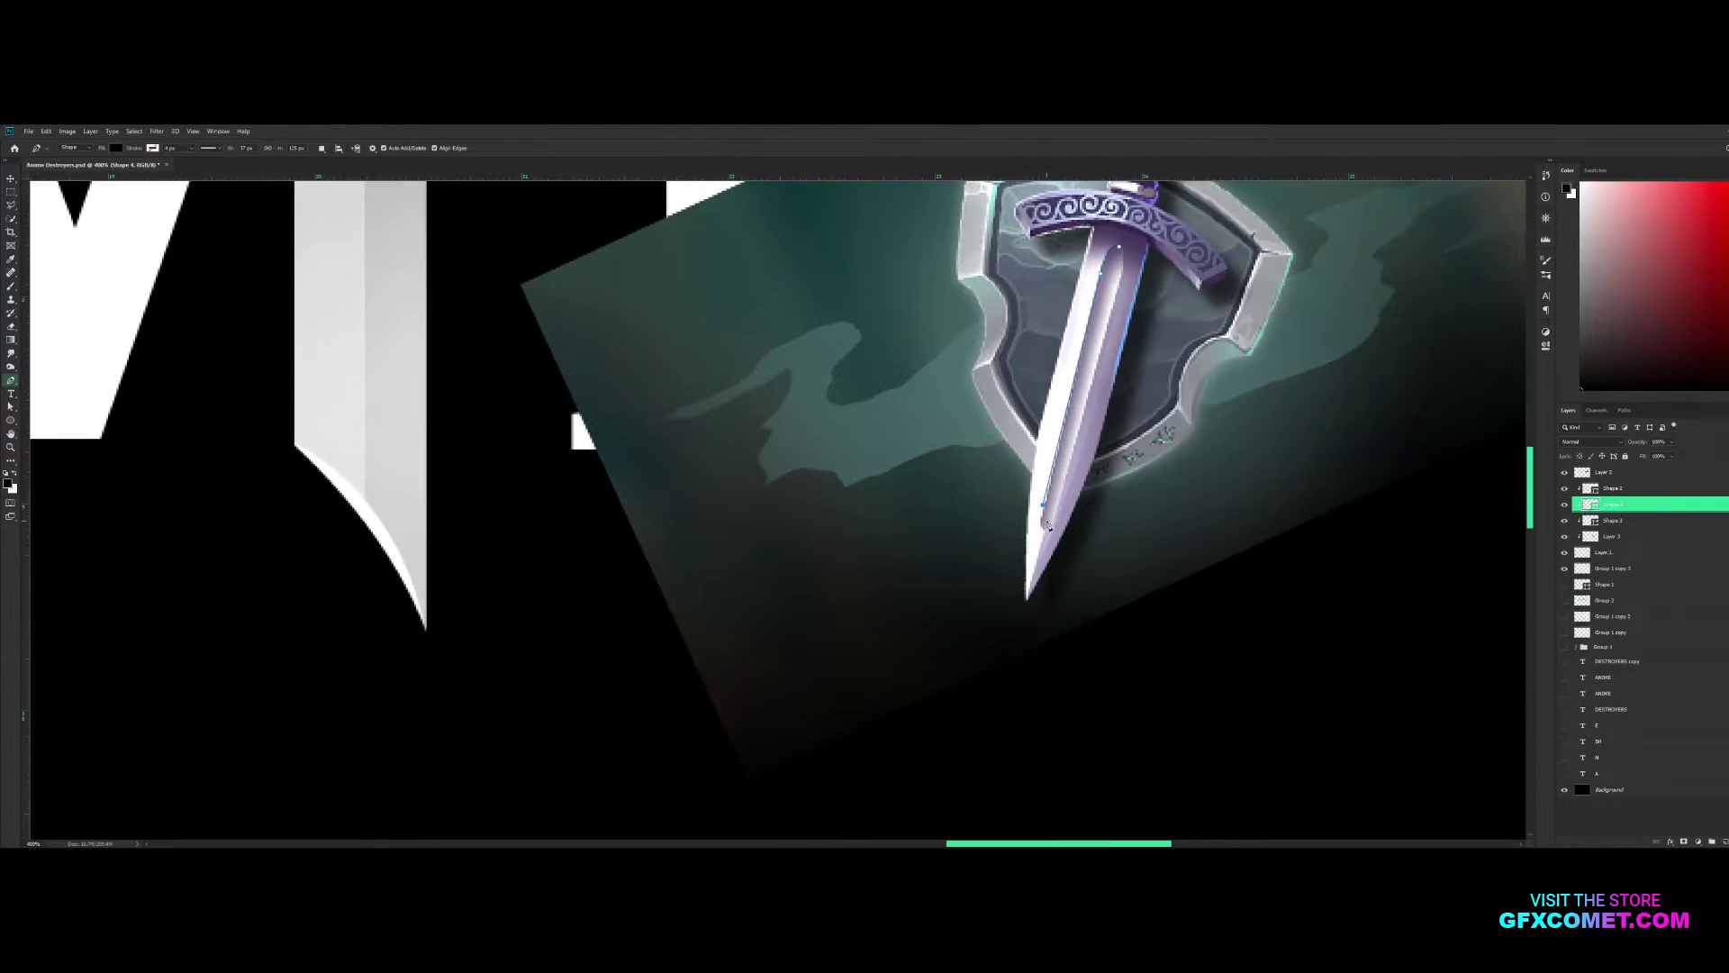
Draw a thin dark groove shape, duplicate it and rotate the copy slightly
click(1122, 253)
key(ctrl+shift+bracketright)
key(ctrl+t)
drag(1092, 388, 1003, 376)
key(Return)
key(ctrl+j)
key(ctrl+t)
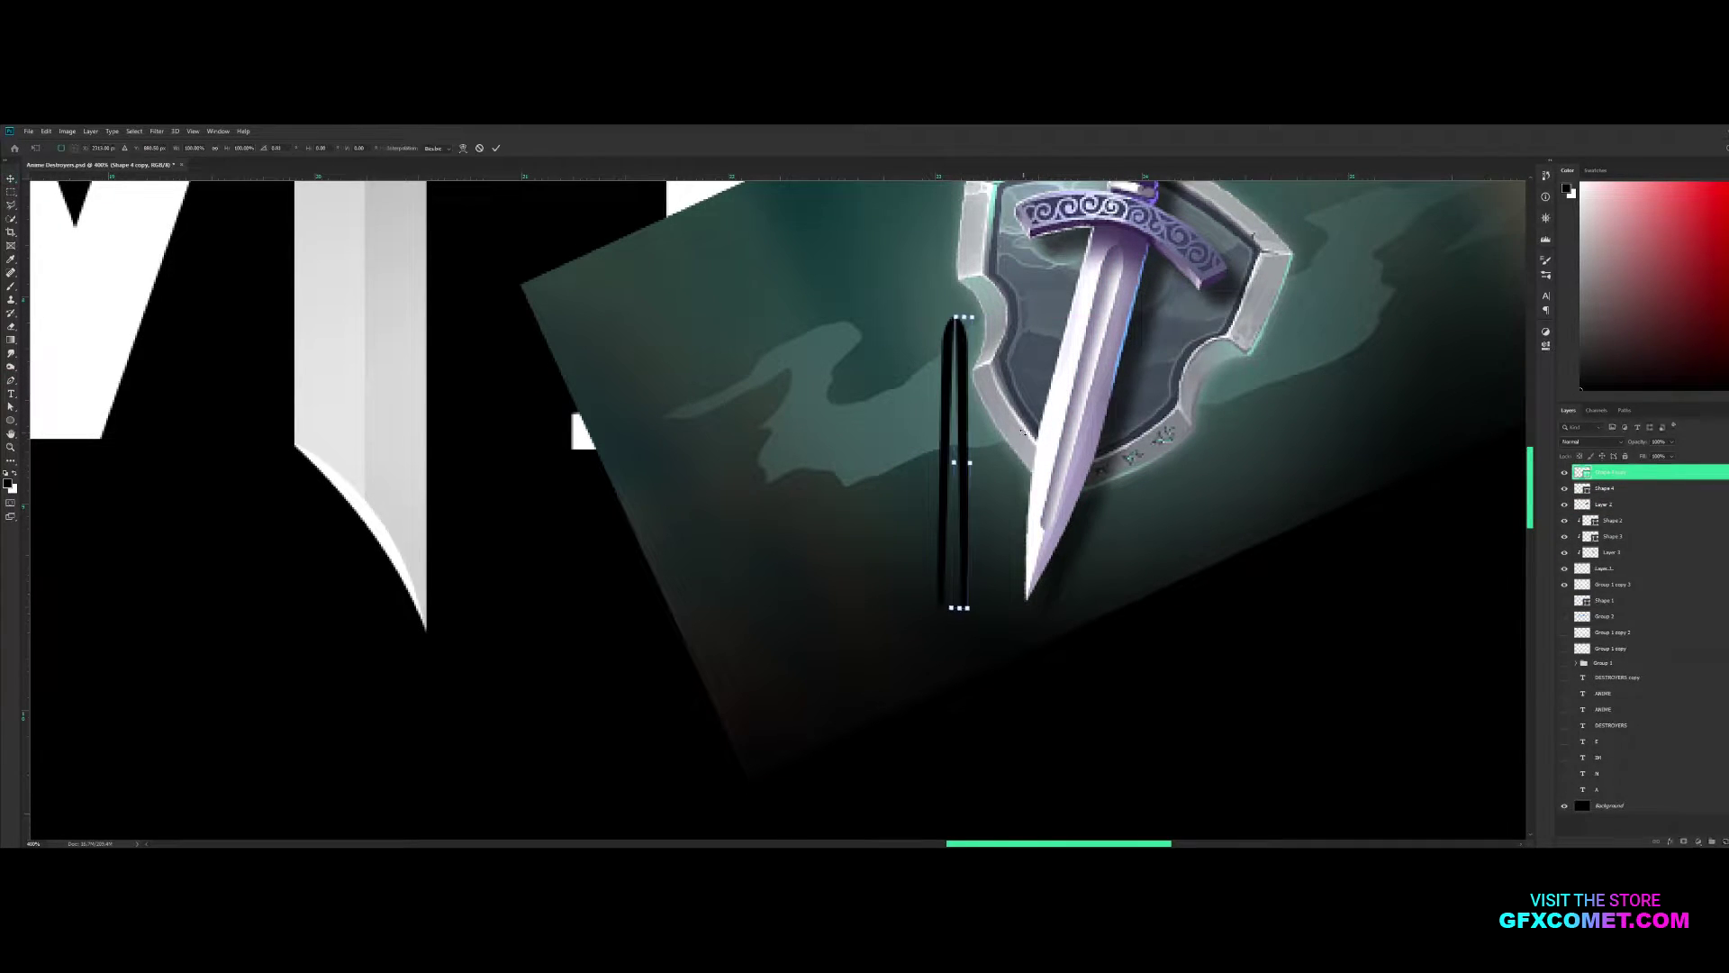
drag(990, 423, 999, 407)
key(Return)
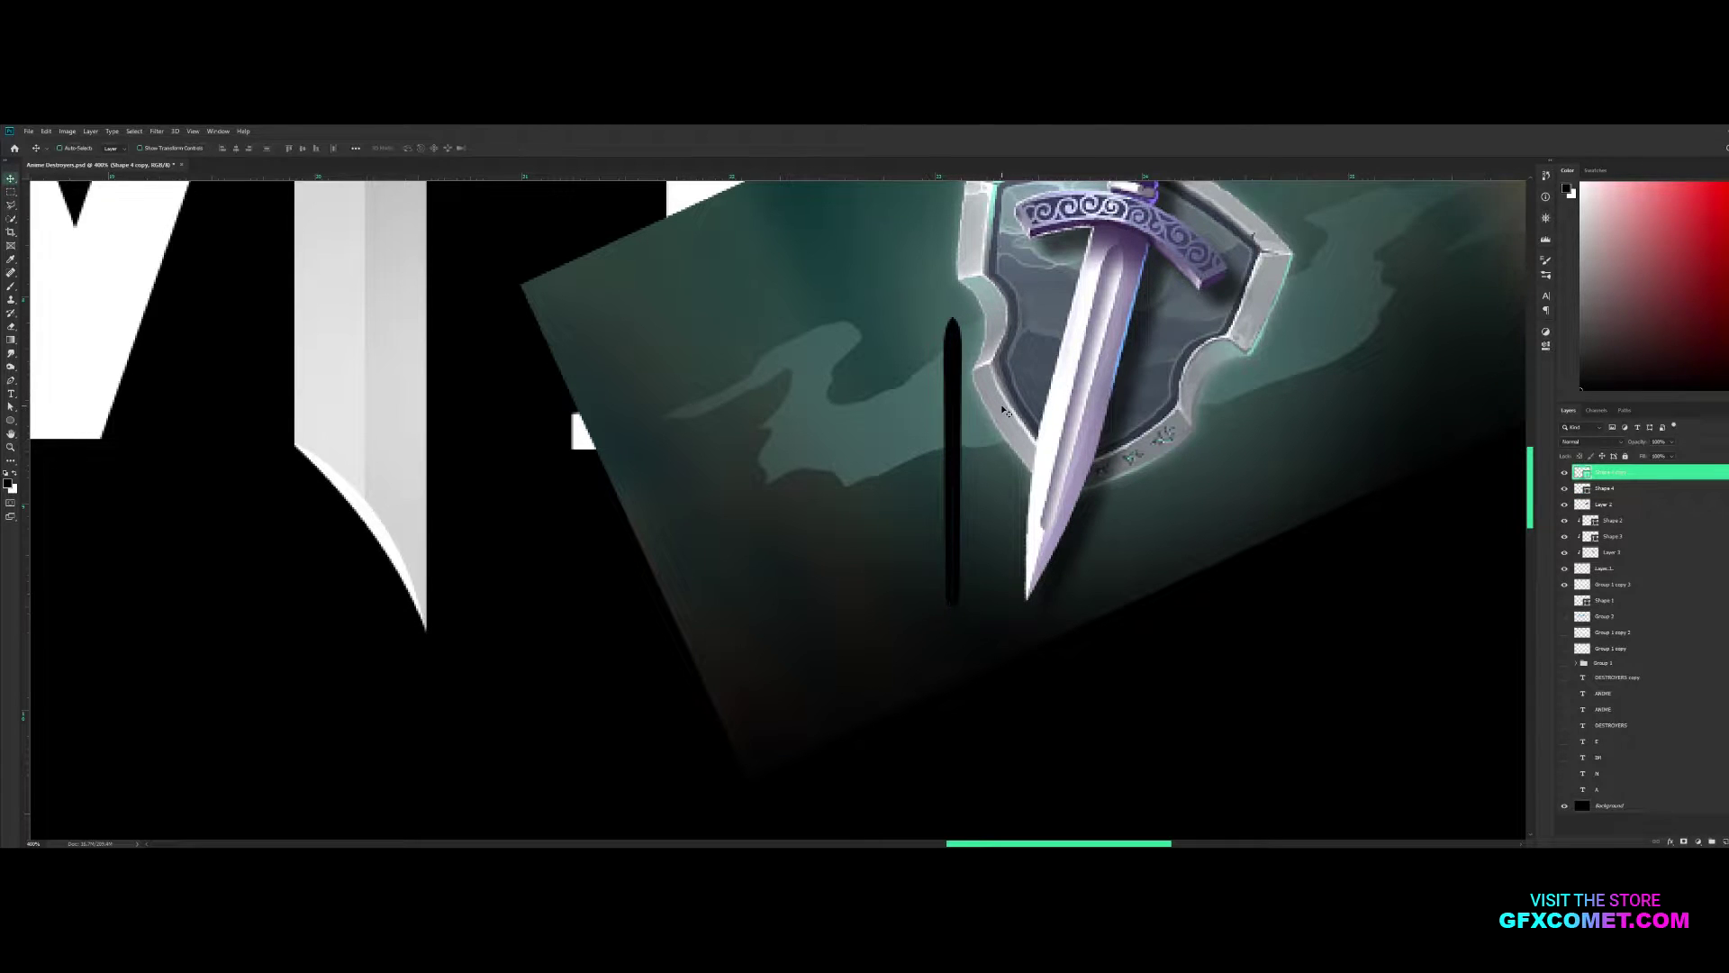
Move both groove layers into the letter's blade and fine-tune the copy's transform
key(alt+bracketleft)
key(shift+alt+bracketright)
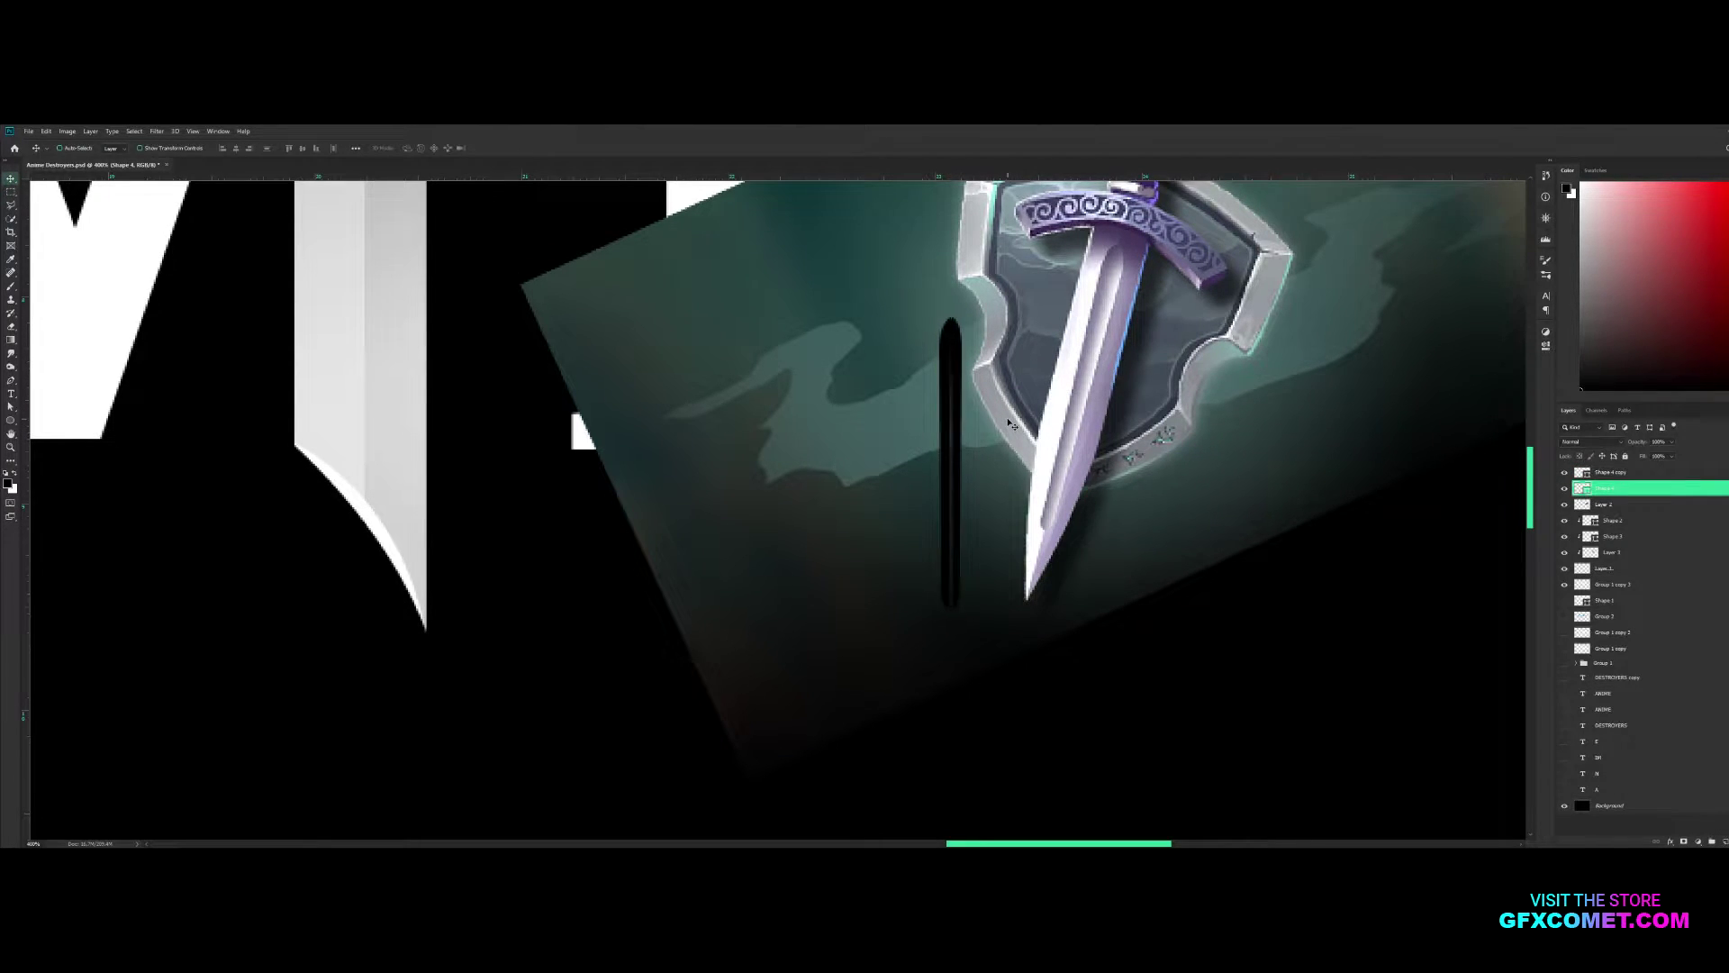
drag(1010, 423, 457, 423)
key(ctrl+minus)
key(ctrl+plus)
key(v)
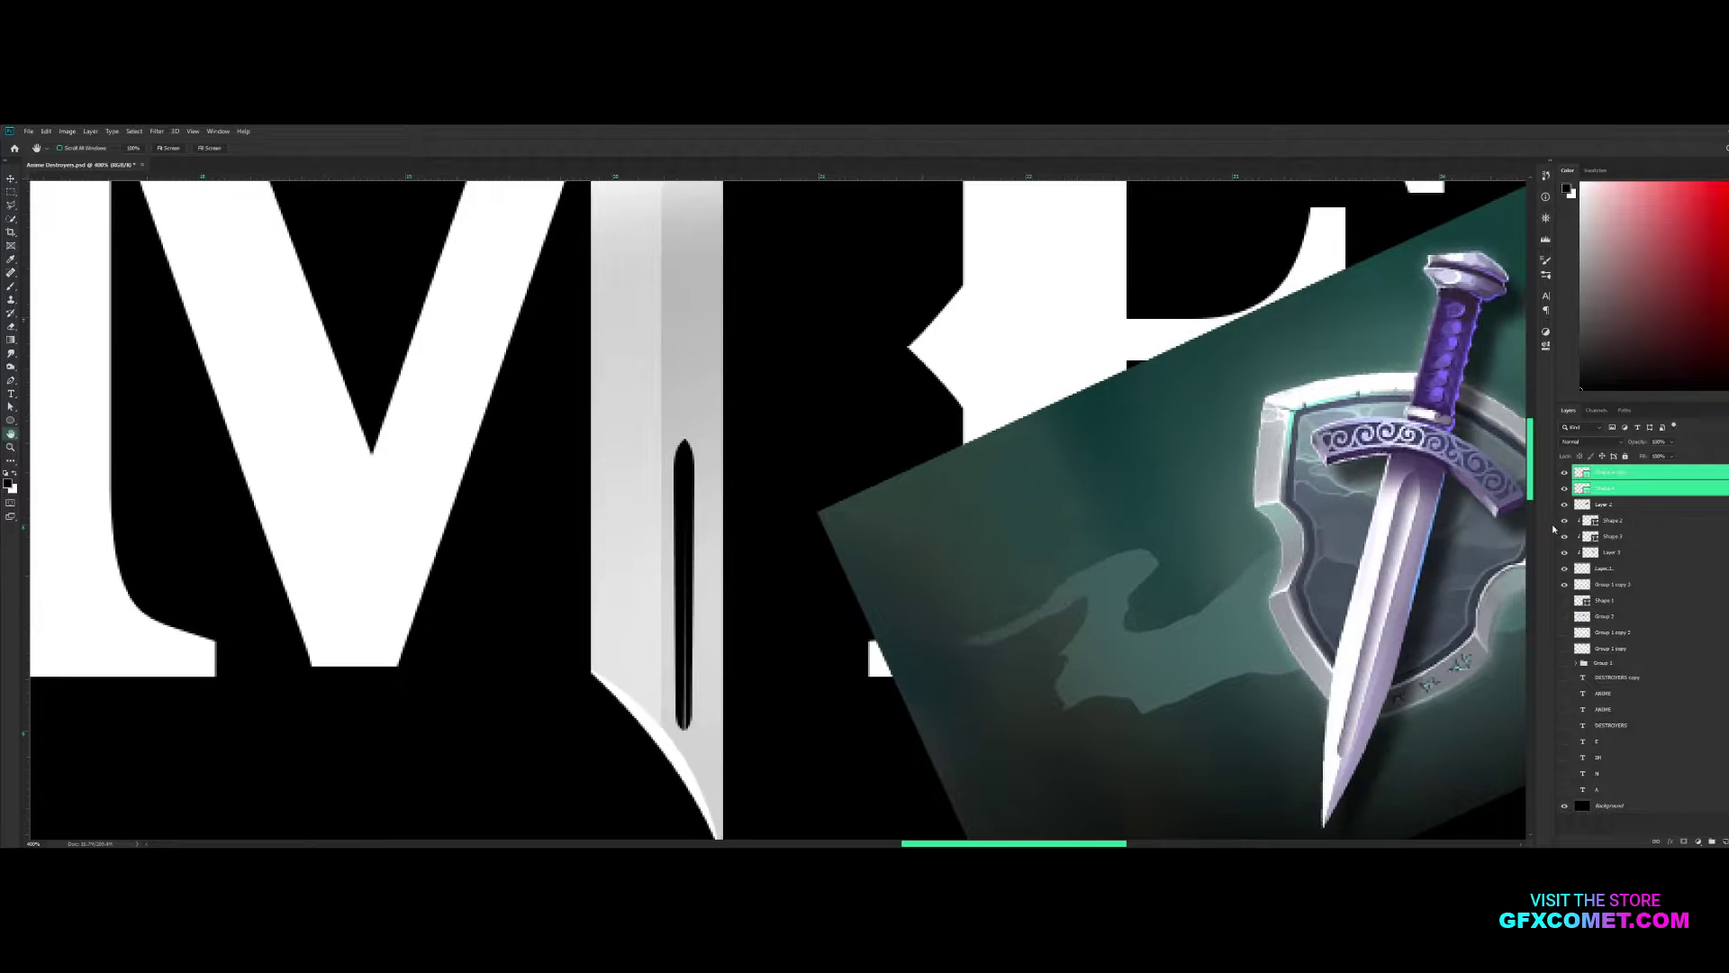
key(ctrl+plus)
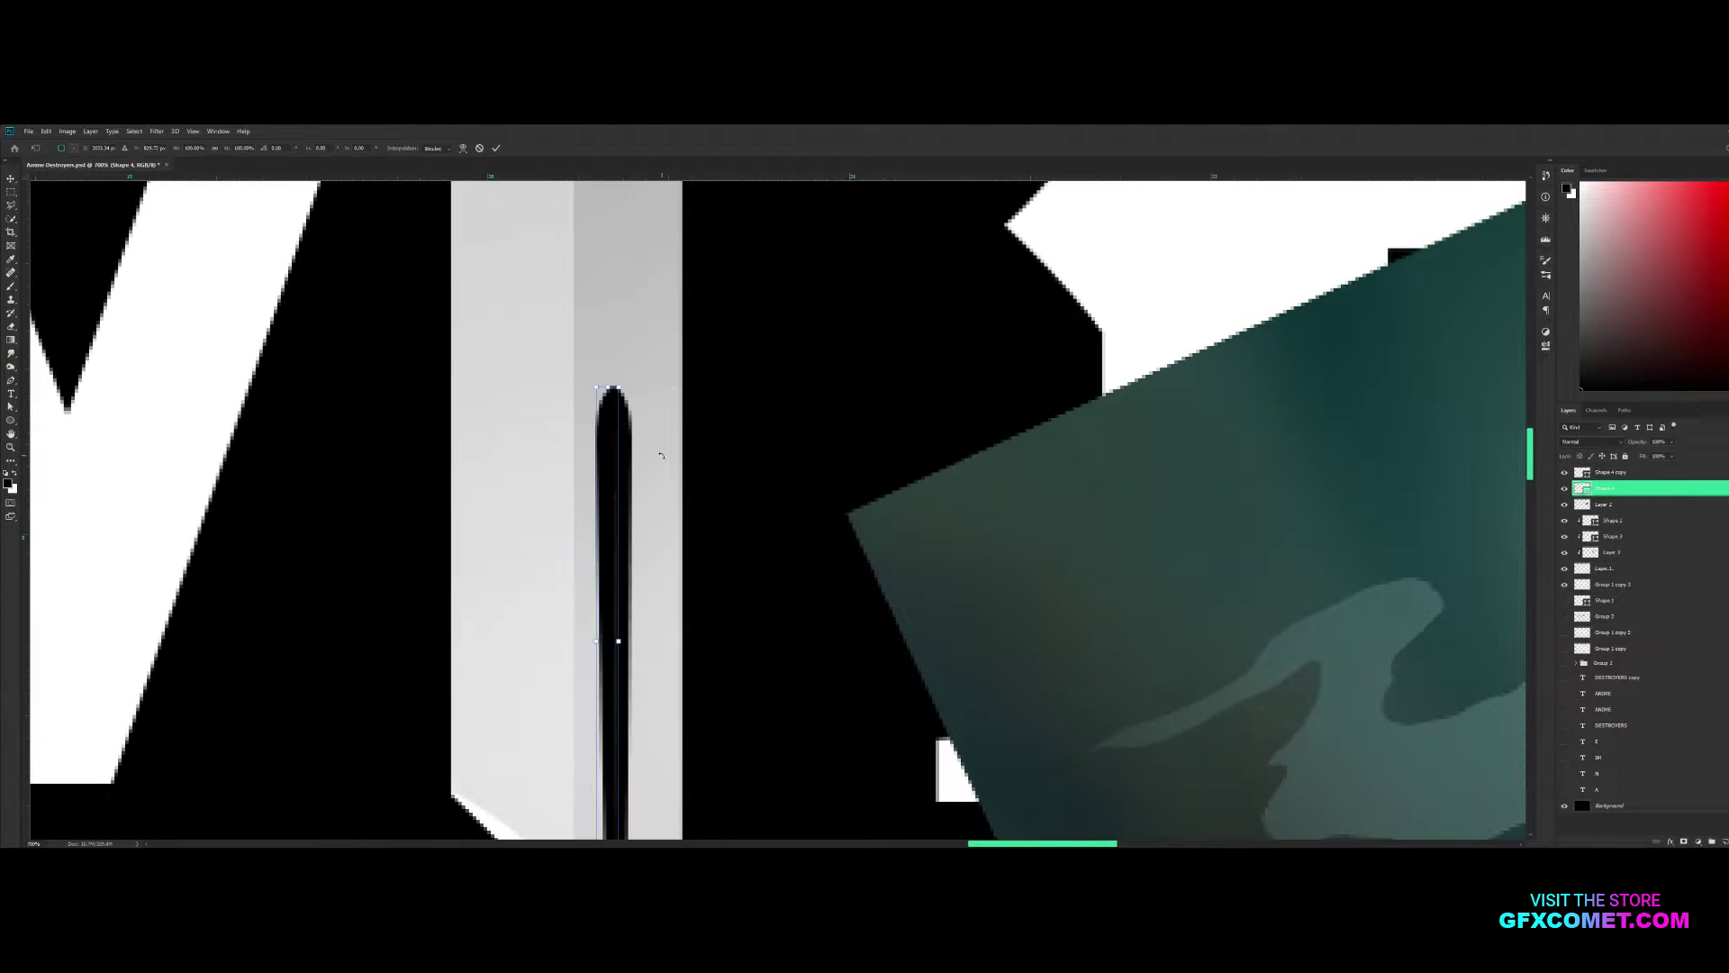
key(ctrl+plus)
key(alt+bracketright)
key(ctrl+t)
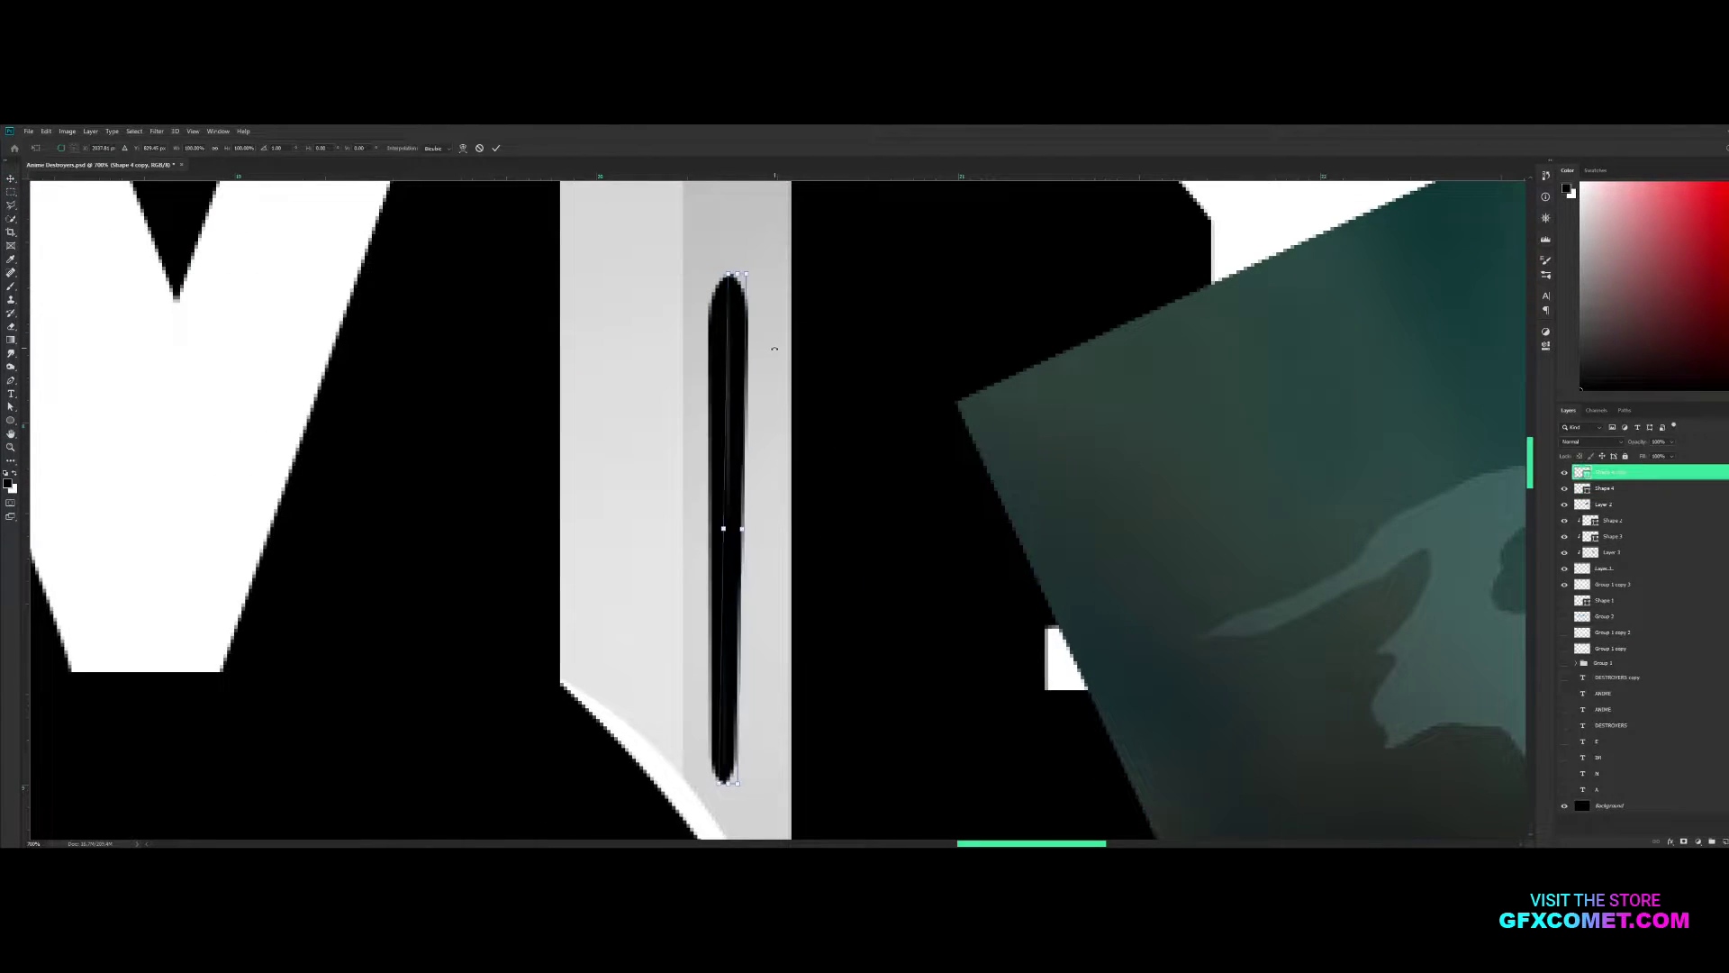
key(Return)
key(ctrl+minus)
key(ctrl+minus)
shift+click(1691, 489)
key(ctrl+minus)
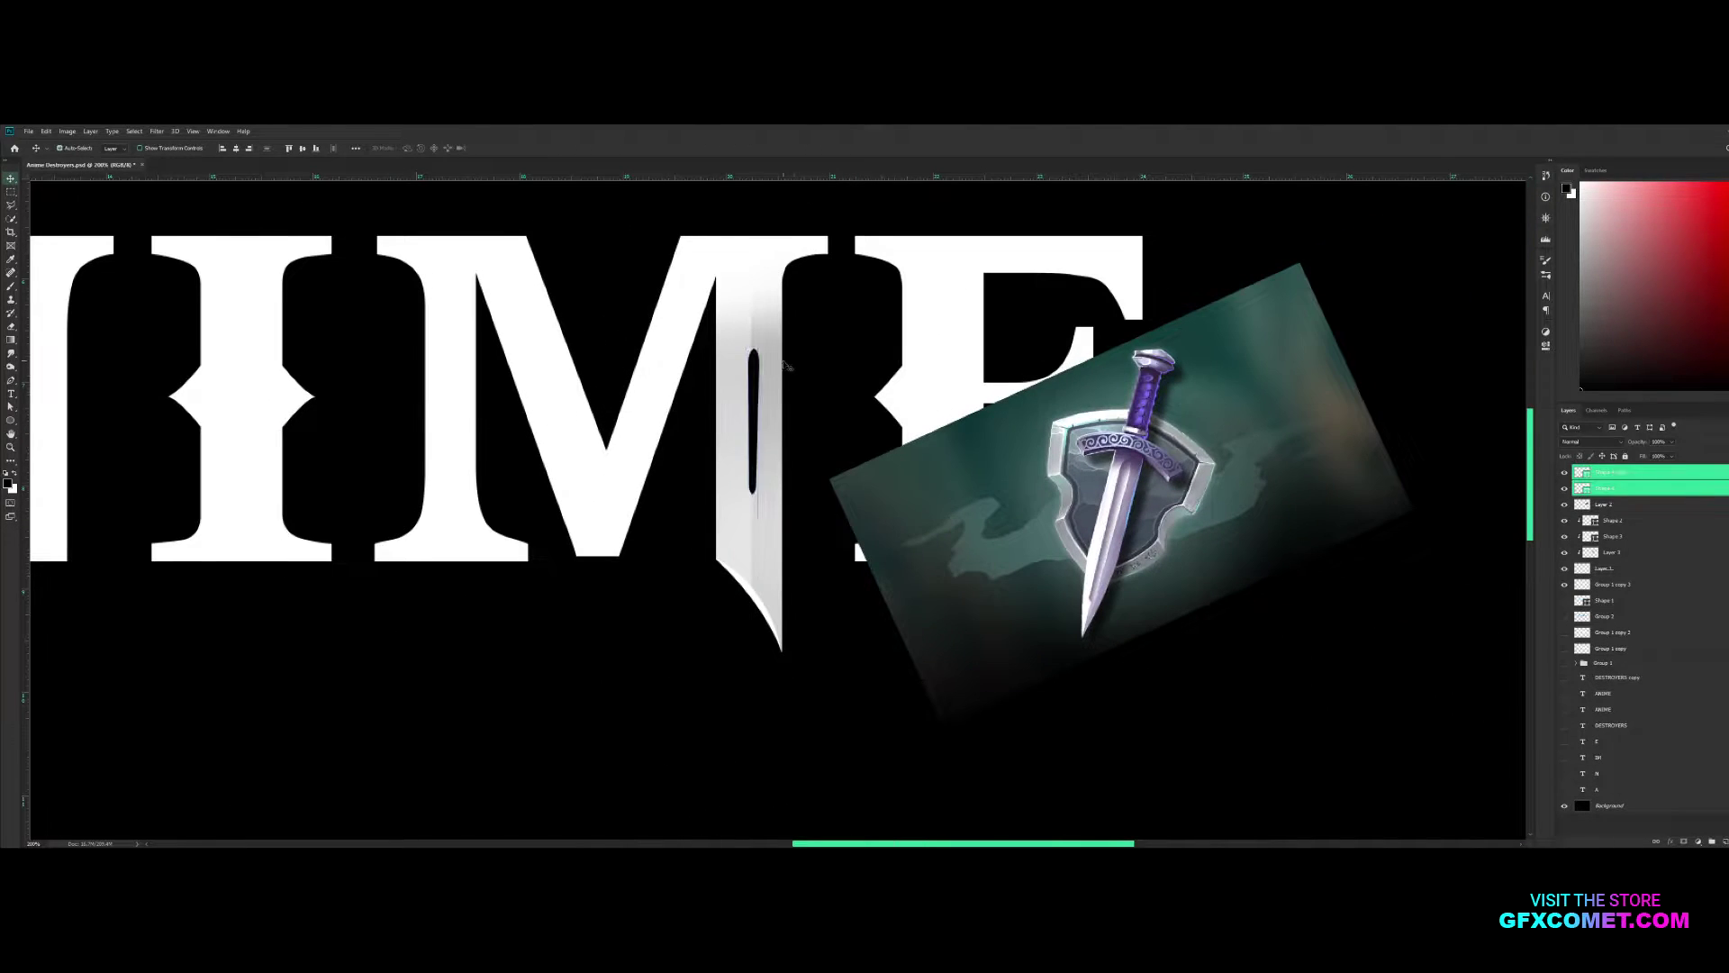
Merge the groove shapes and paint a white highlight and dark stroke down the groove
key(ctrl+e)
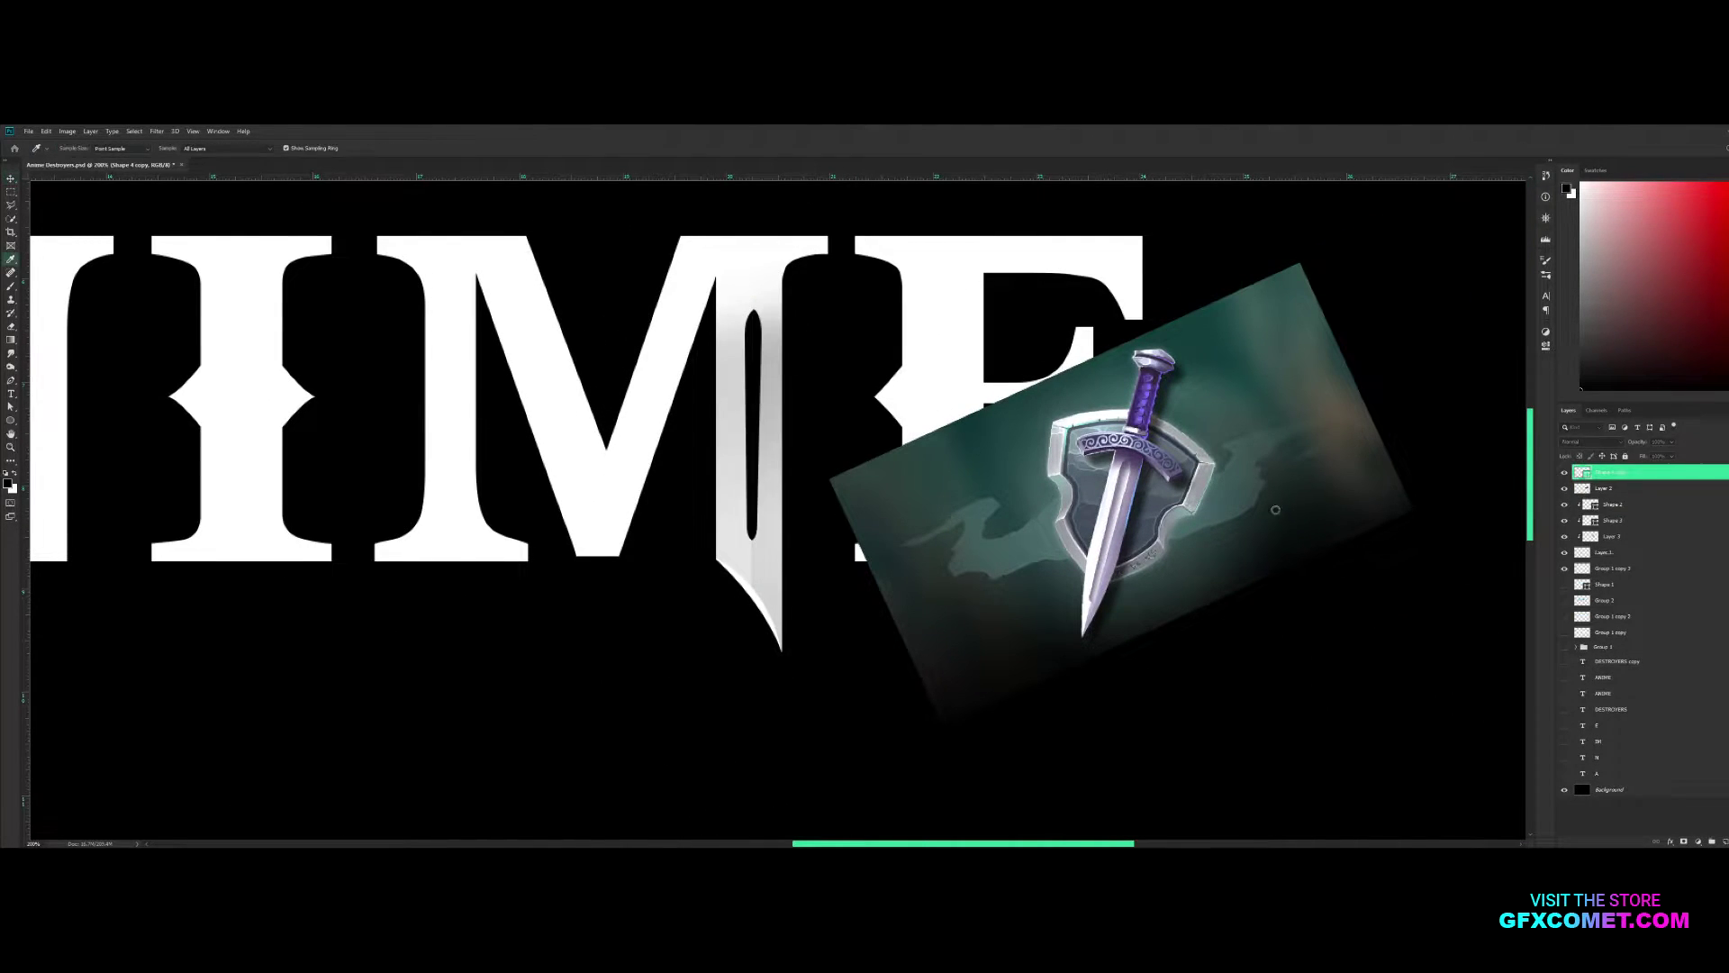
key(b)
key(ctrl+shift+alt+n)
key(bracketleft)
key(bracketleft)
key(bracketleft)
key(x)
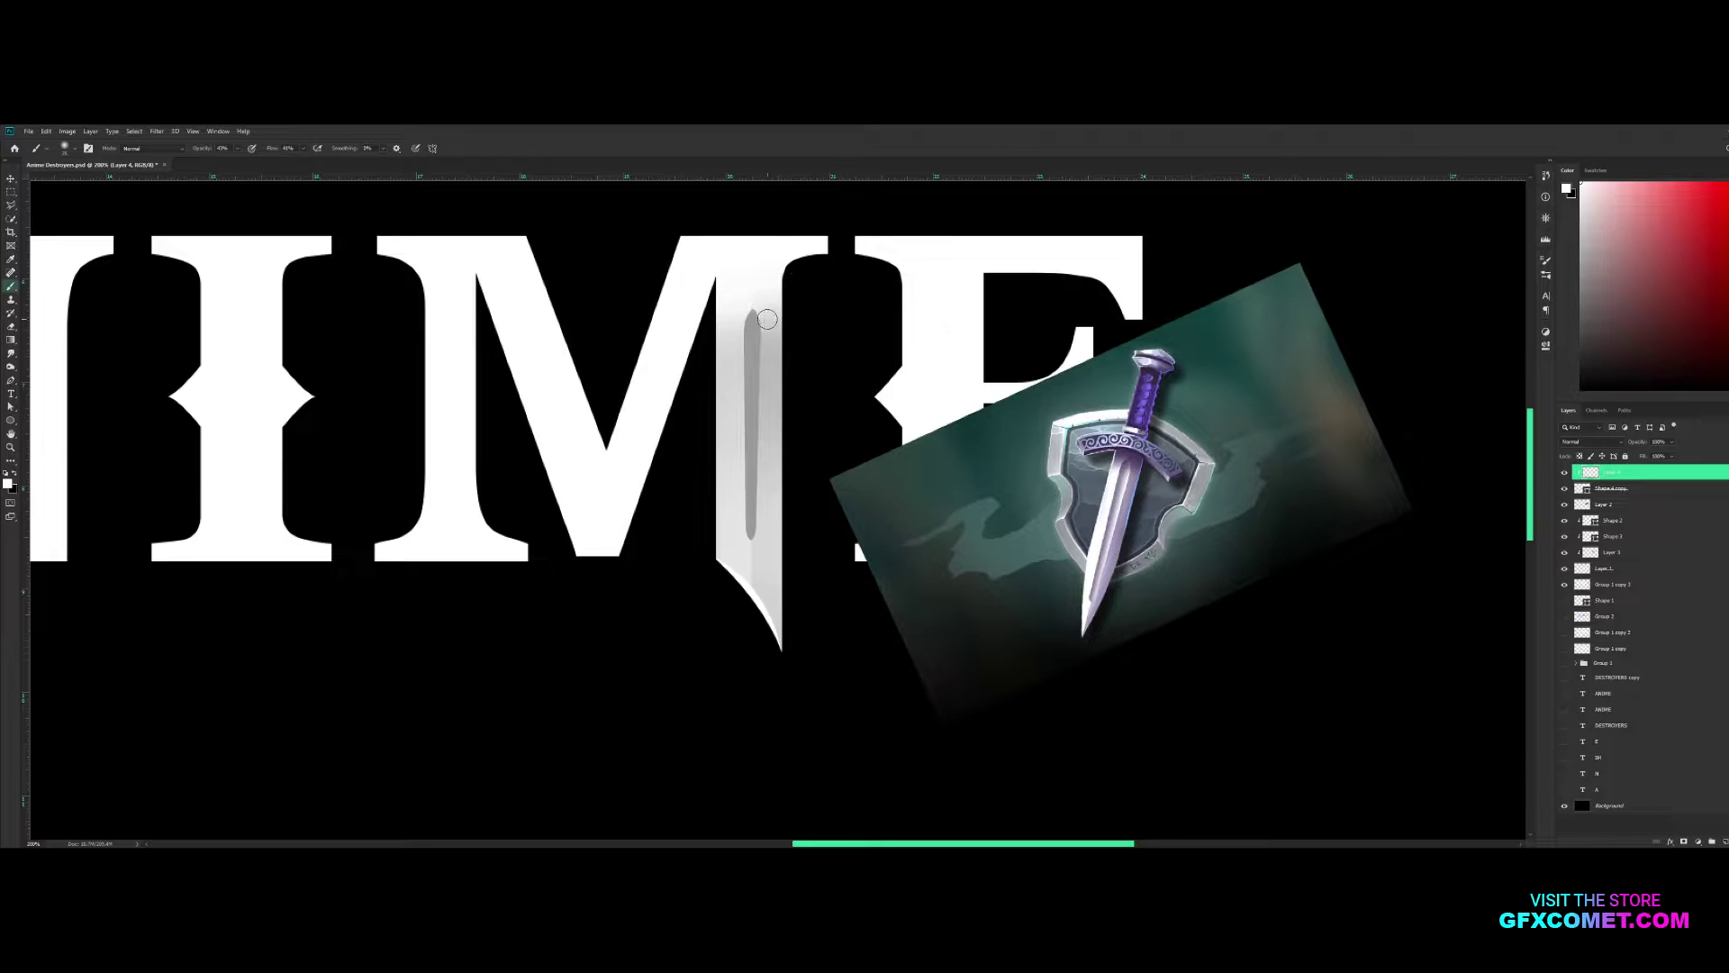
drag(751, 311, 752, 536)
key(x)
drag(750, 306, 751, 537)
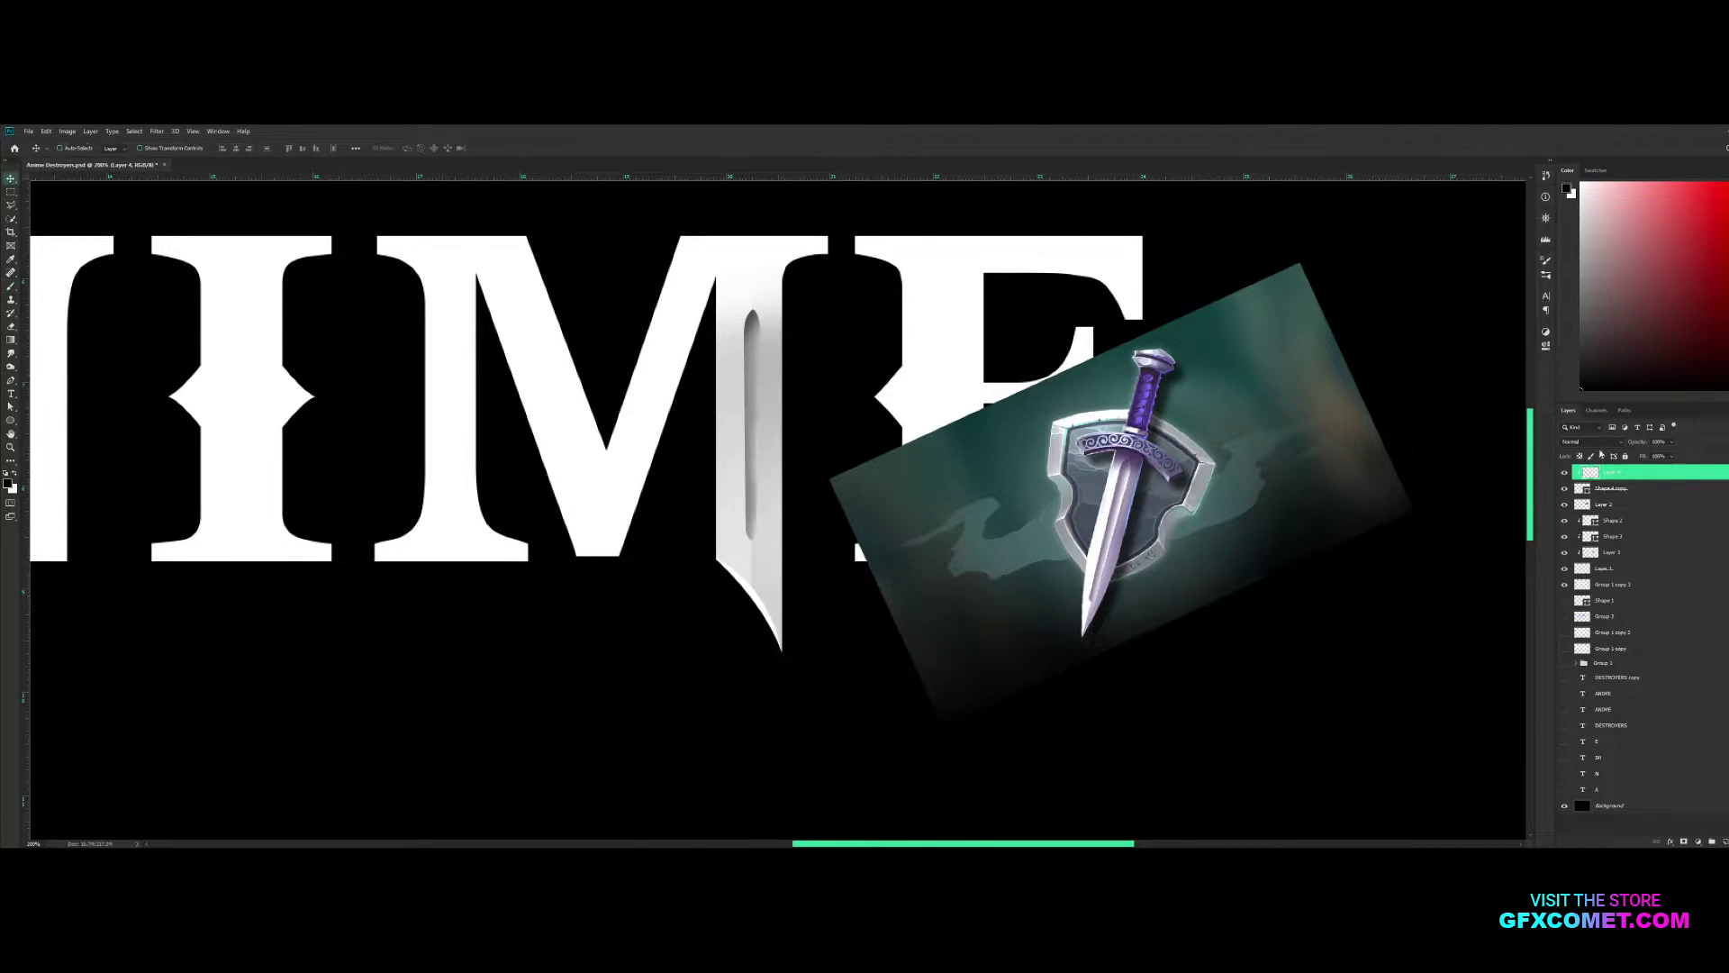
Add drop and inner shadows to the groove, and Bevel & Emboss to blade Layer 1
key(alt+bracketleft)
key(h)
drag(1286, 542, 1421, 426)
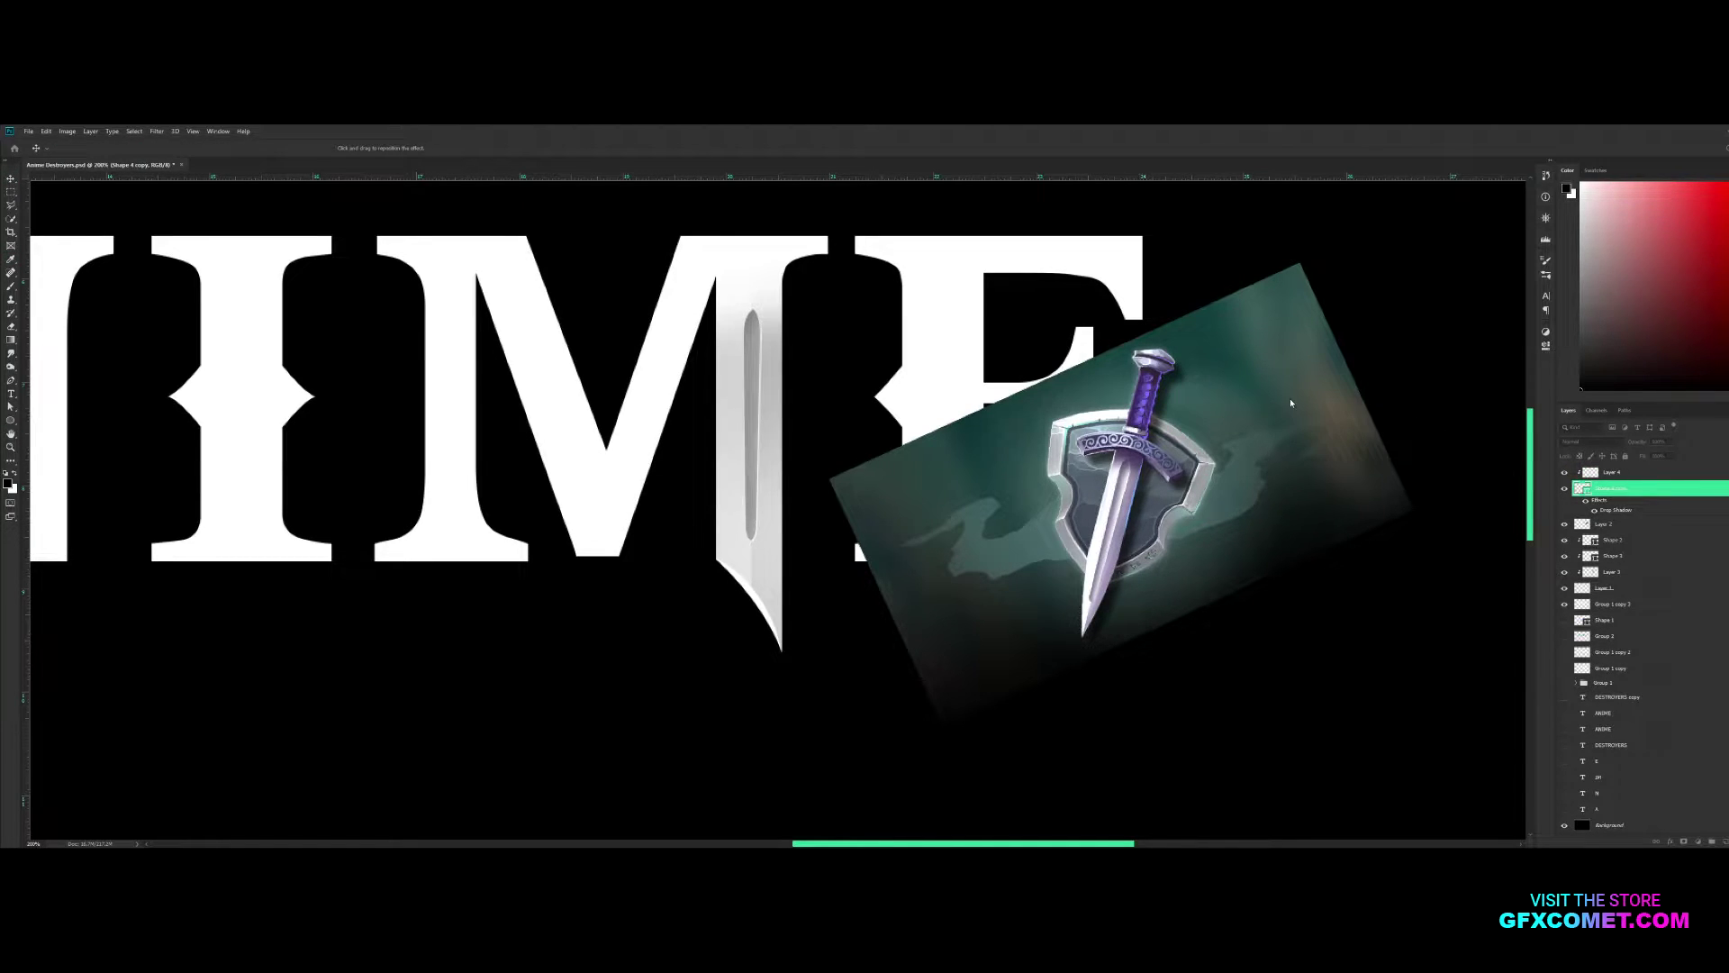
drag(1288, 406, 1425, 447)
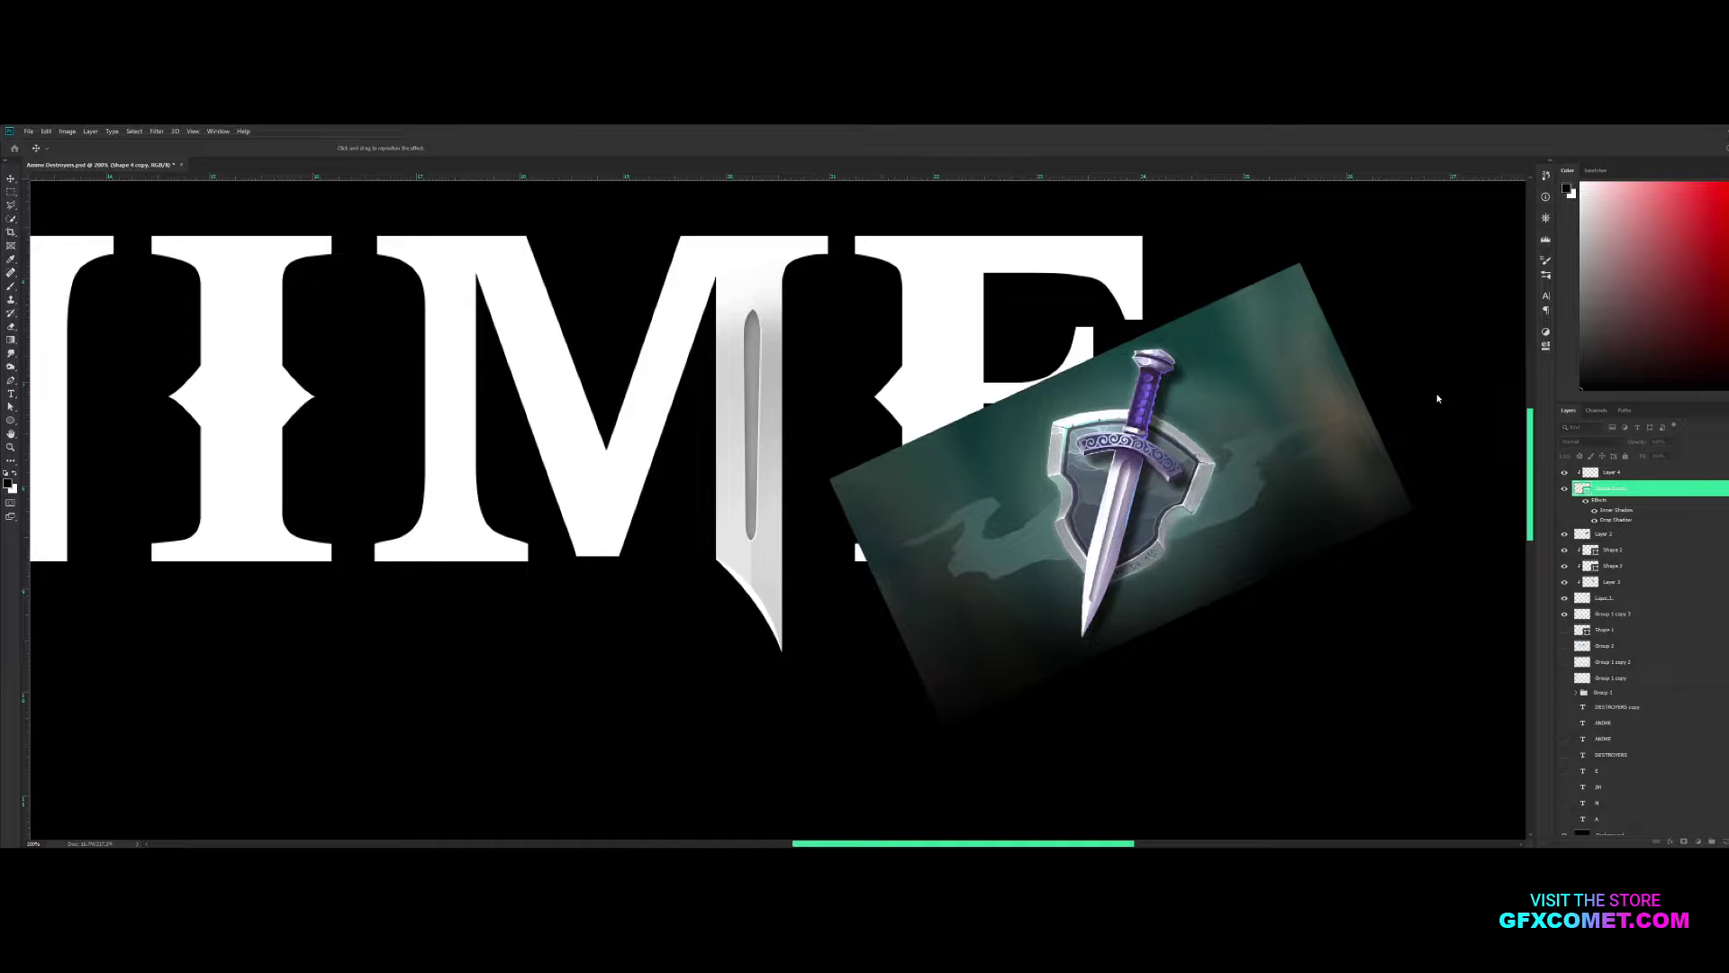
key(Return)
click(1671, 568)
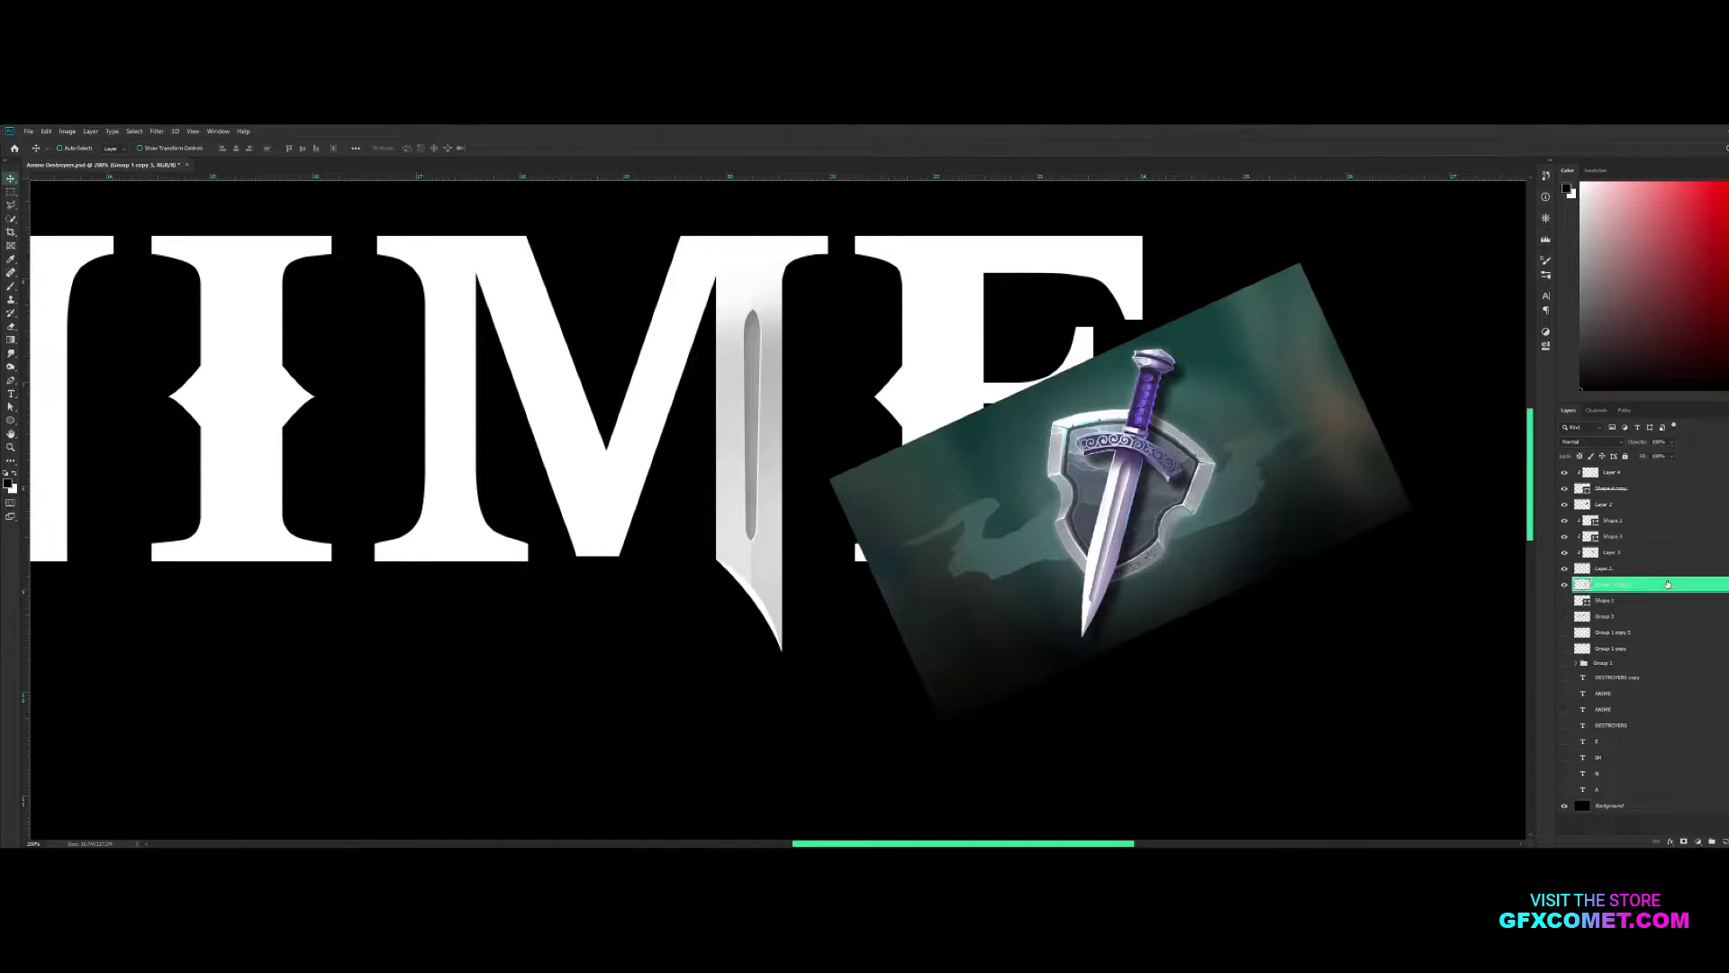
double_click(1671, 568)
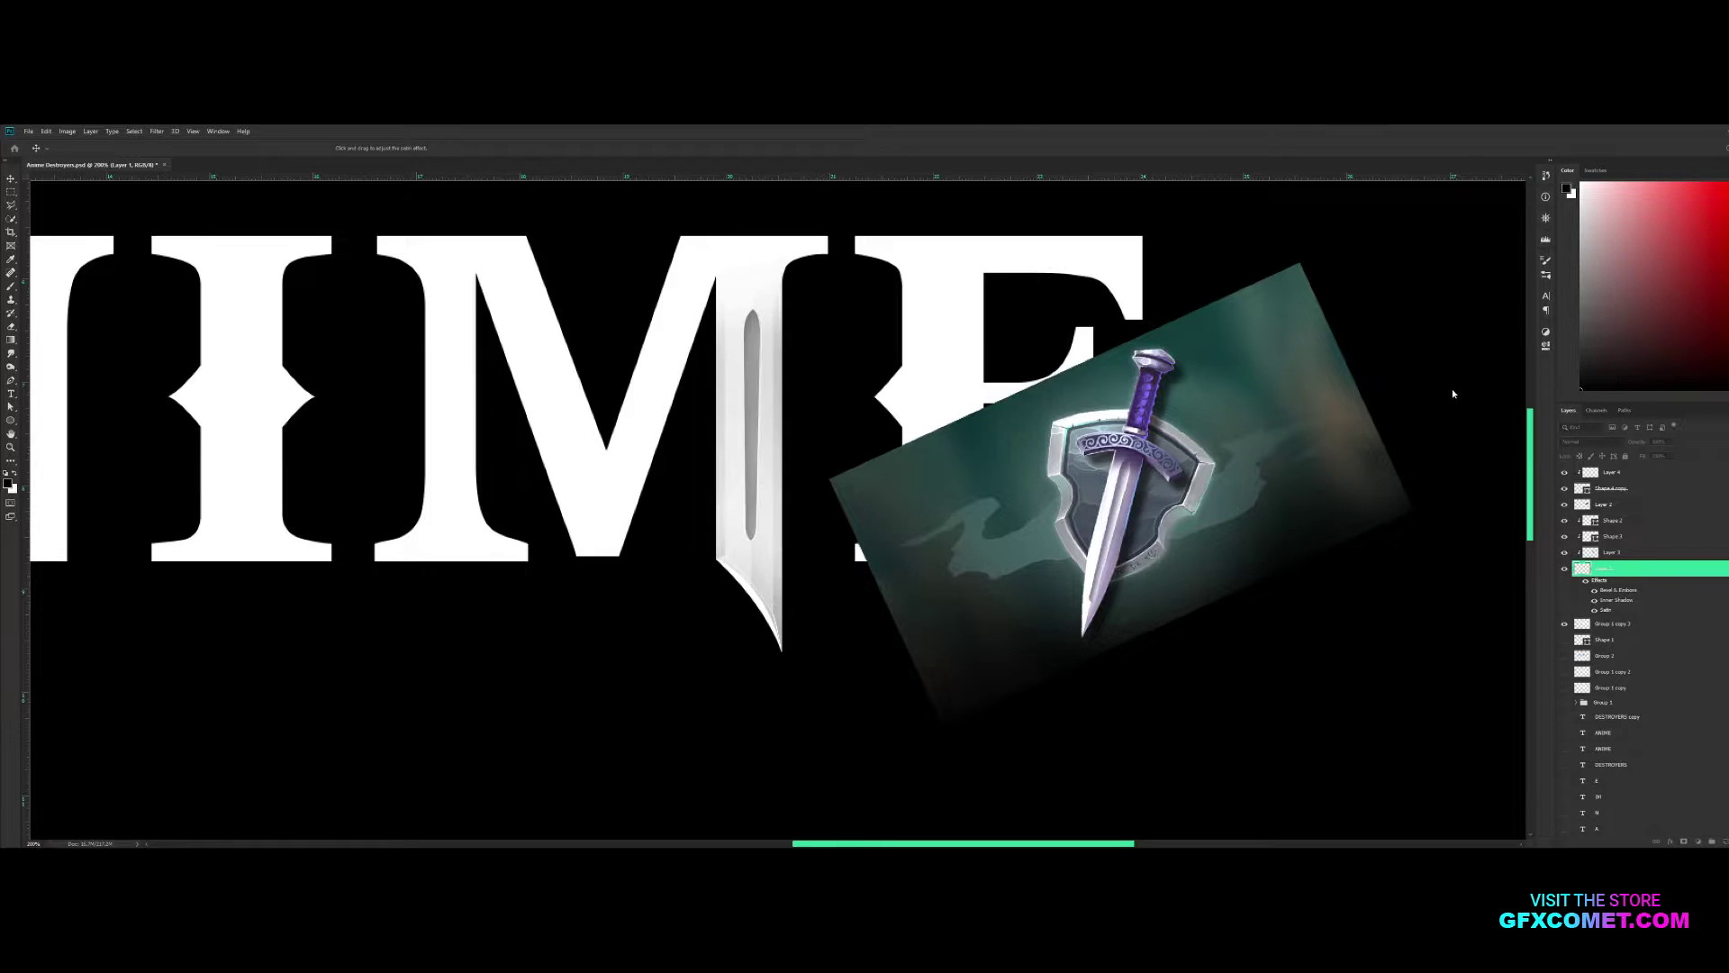
key(Escape)
scroll(1200, 489, down, 3)
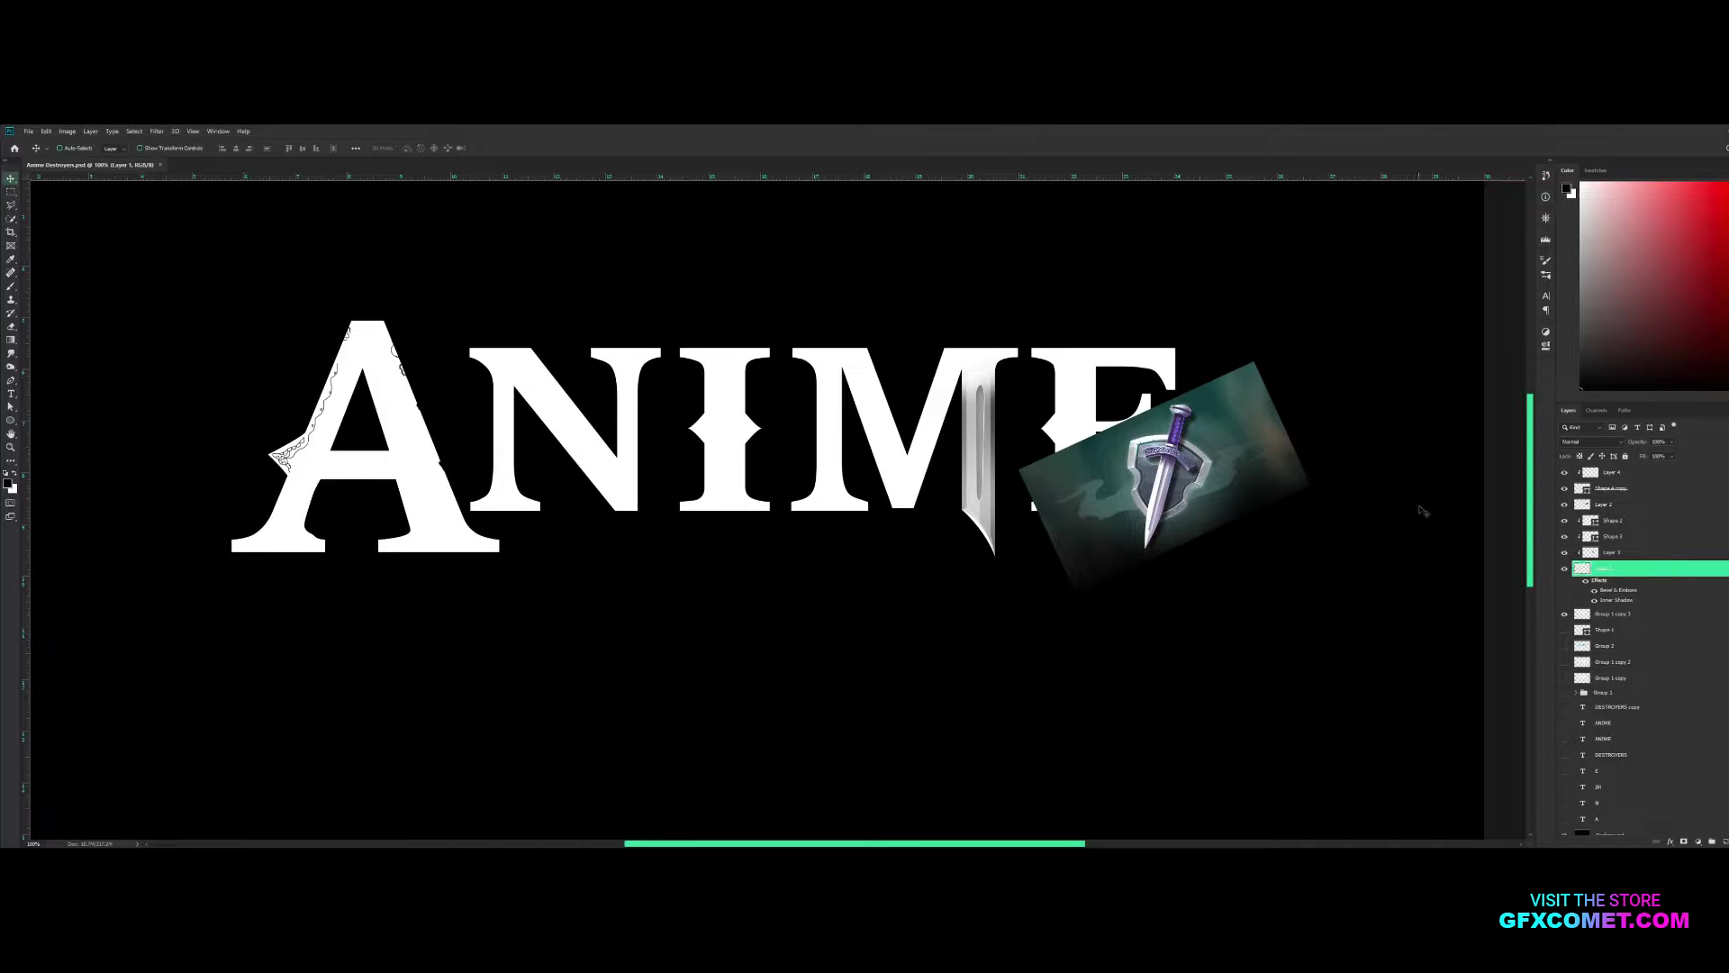
Set Layer 3 opacity to 21% and add a new layer for the squiggle
key(alt+bracketright)
key(2)
key(1)
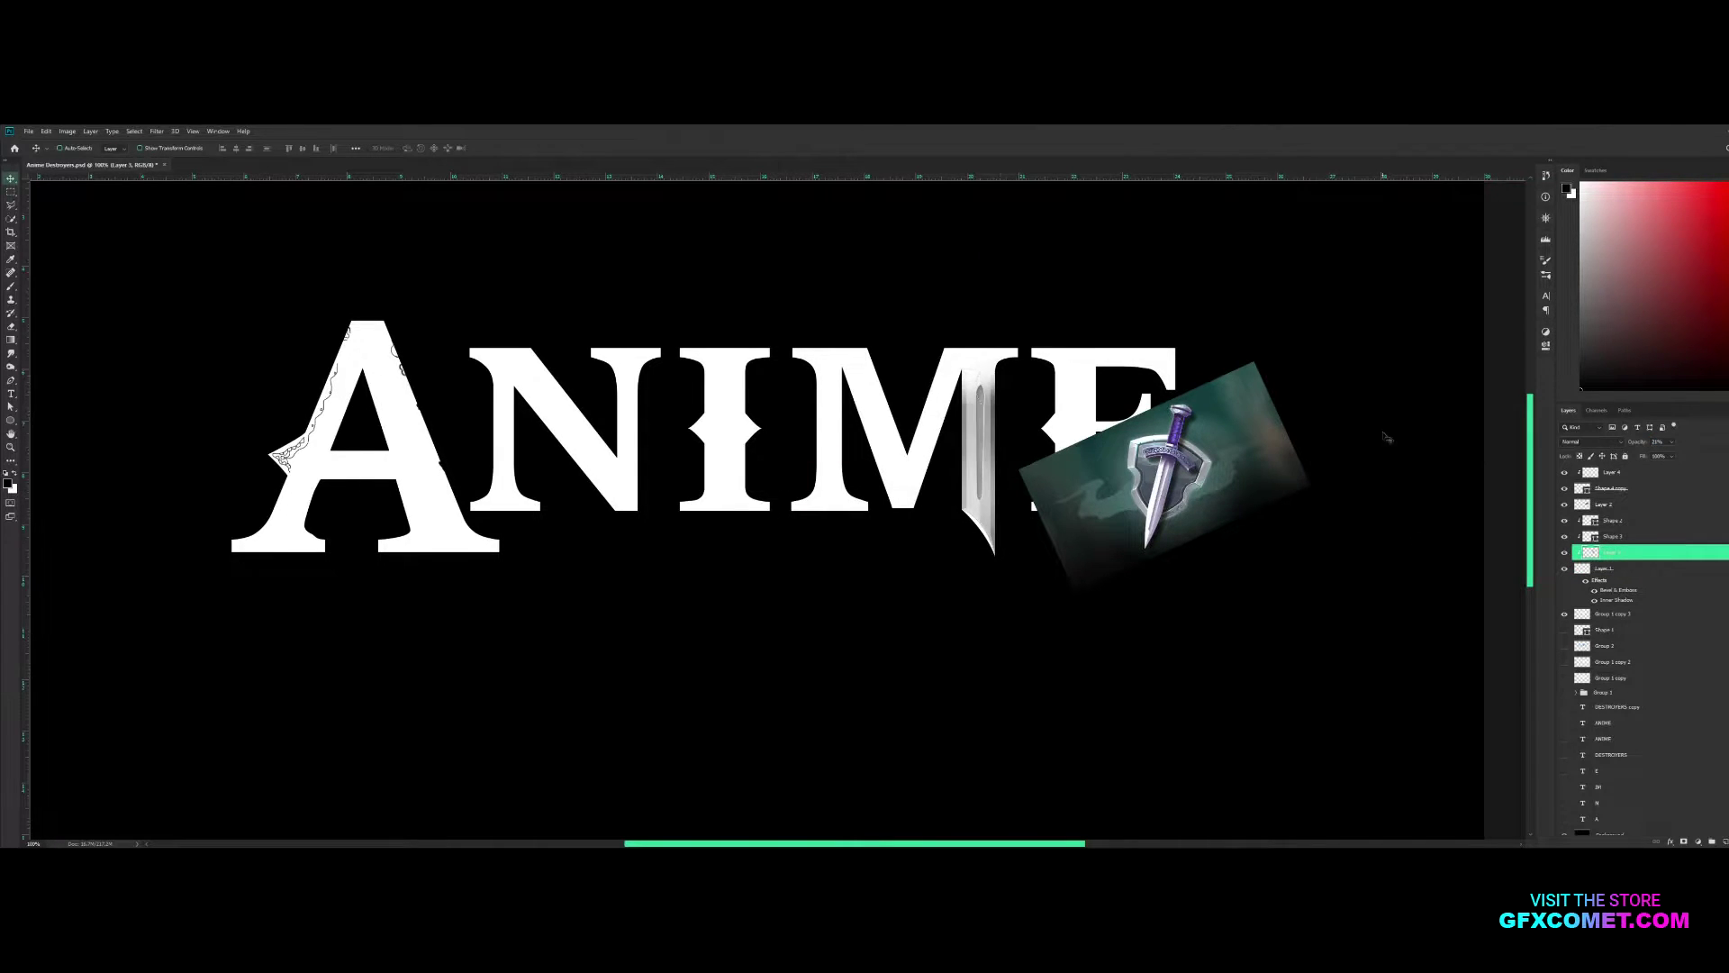
scroll(1022, 378, up, 5)
click(1723, 842)
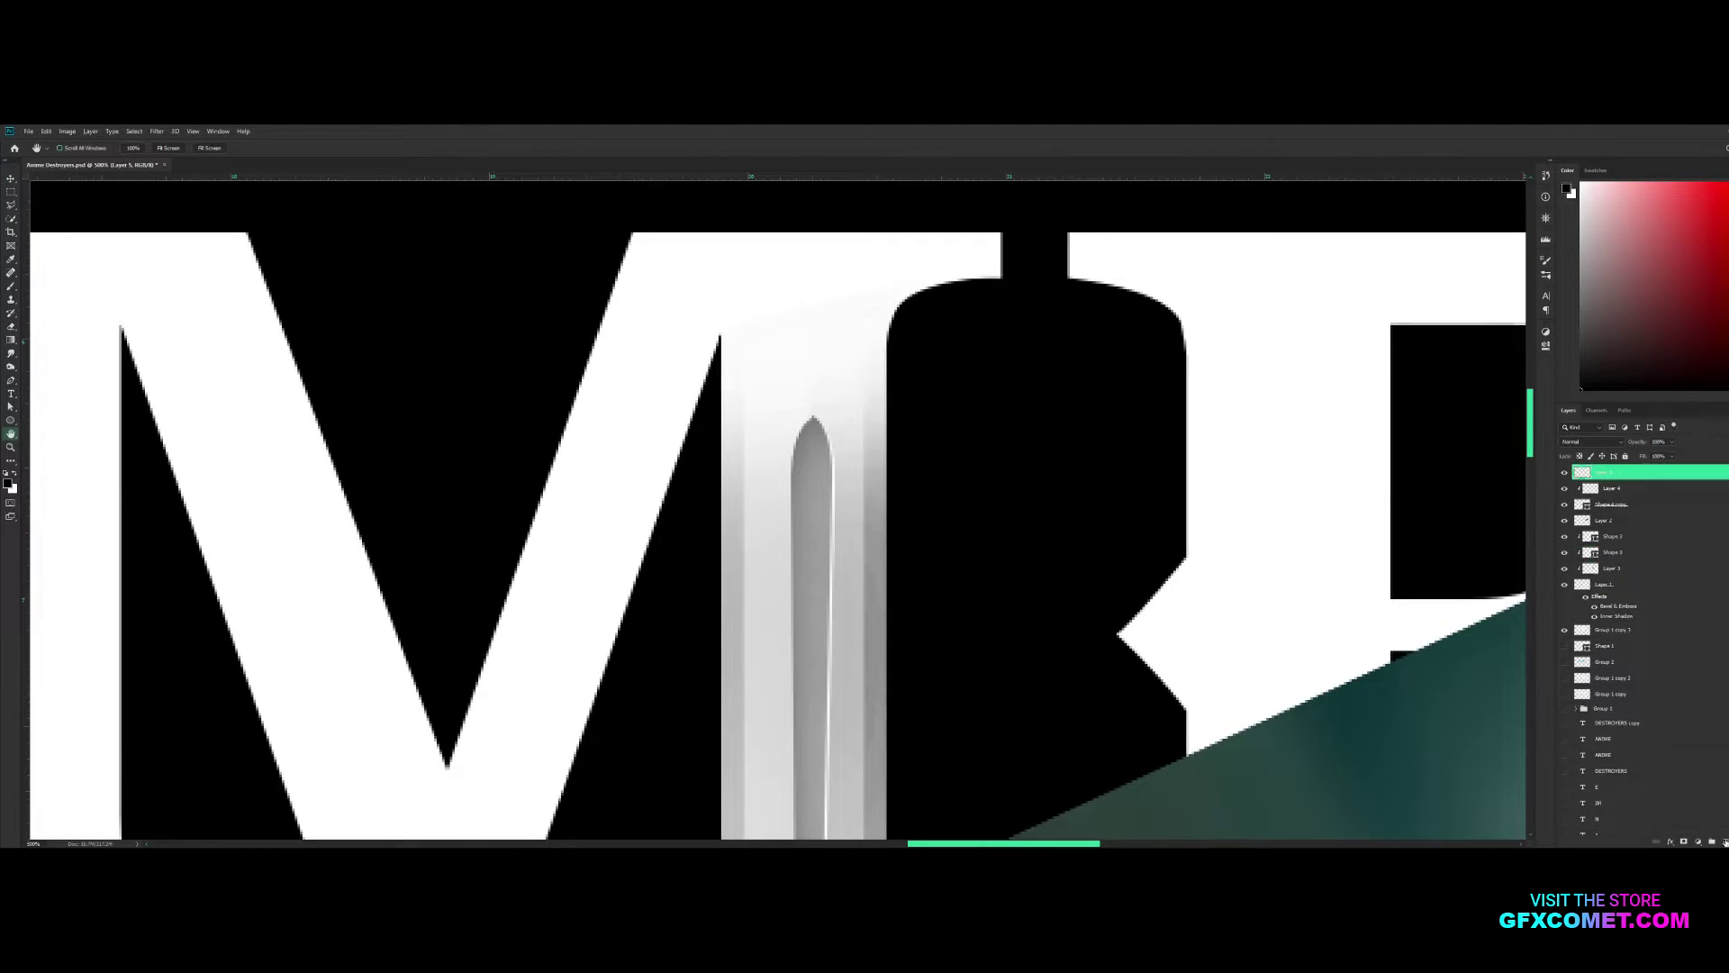
Paint a wavy squiggle in the groove and duplicate it further down the blade
key(b)
key(v)
key(alt+Down)
key(alt+Down)
key(alt+Down)
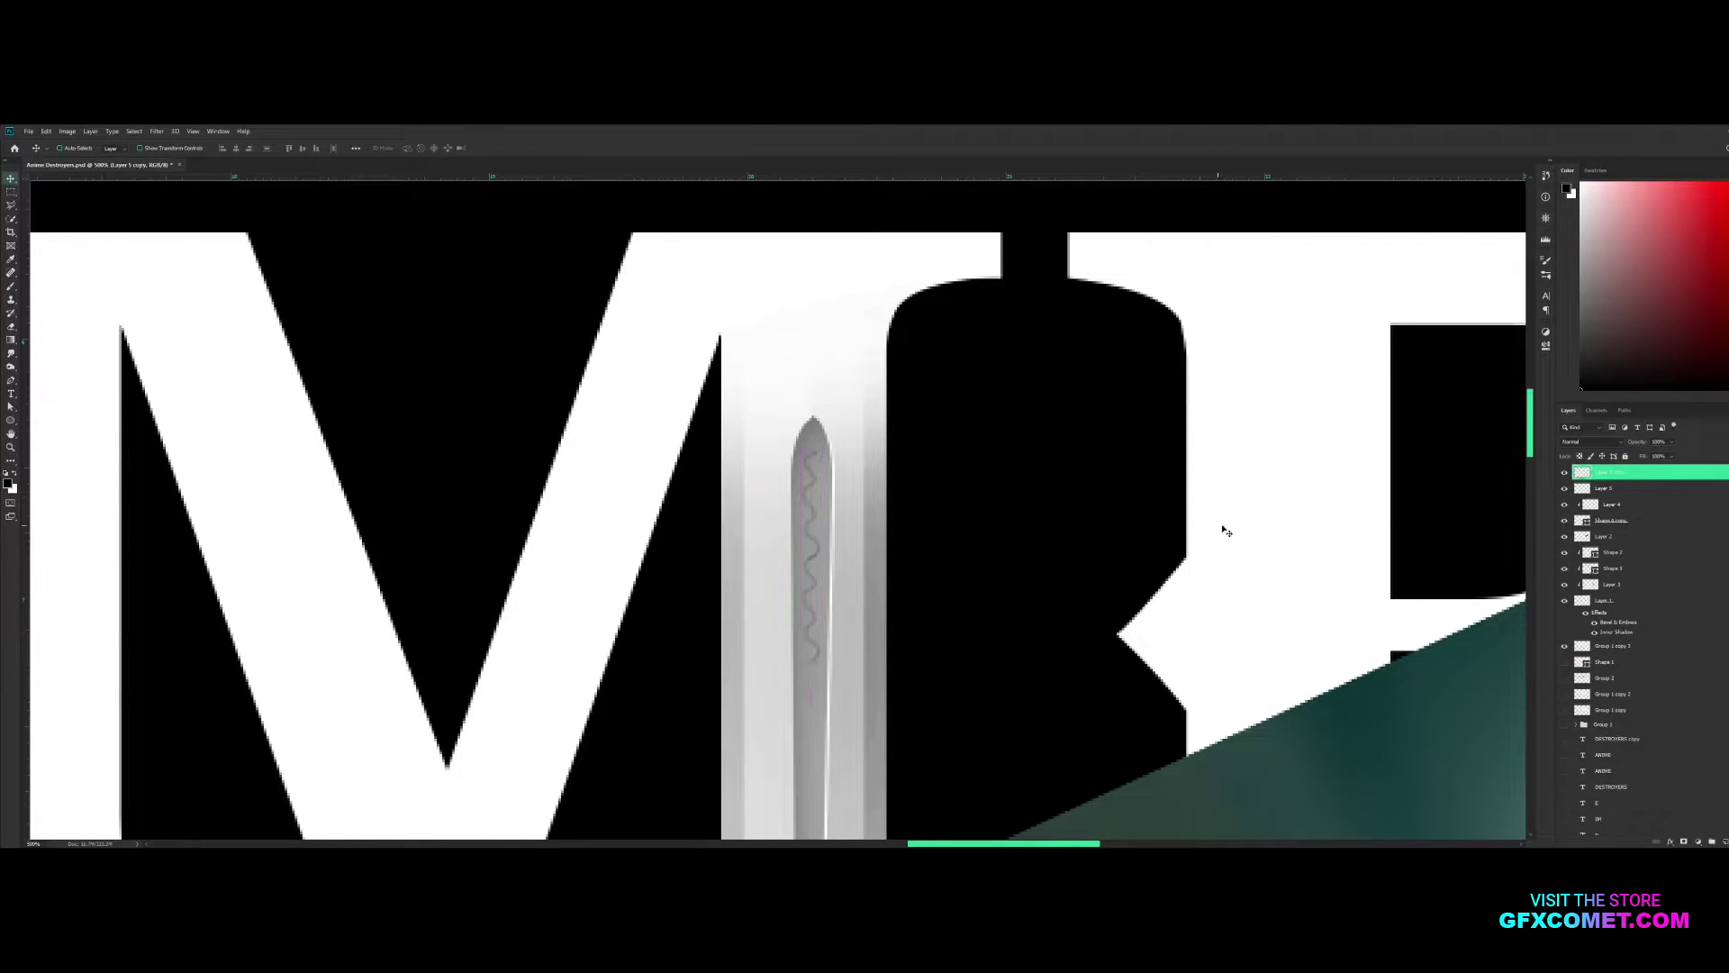
scroll(856, 455, down, 5)
key(alt+Down)
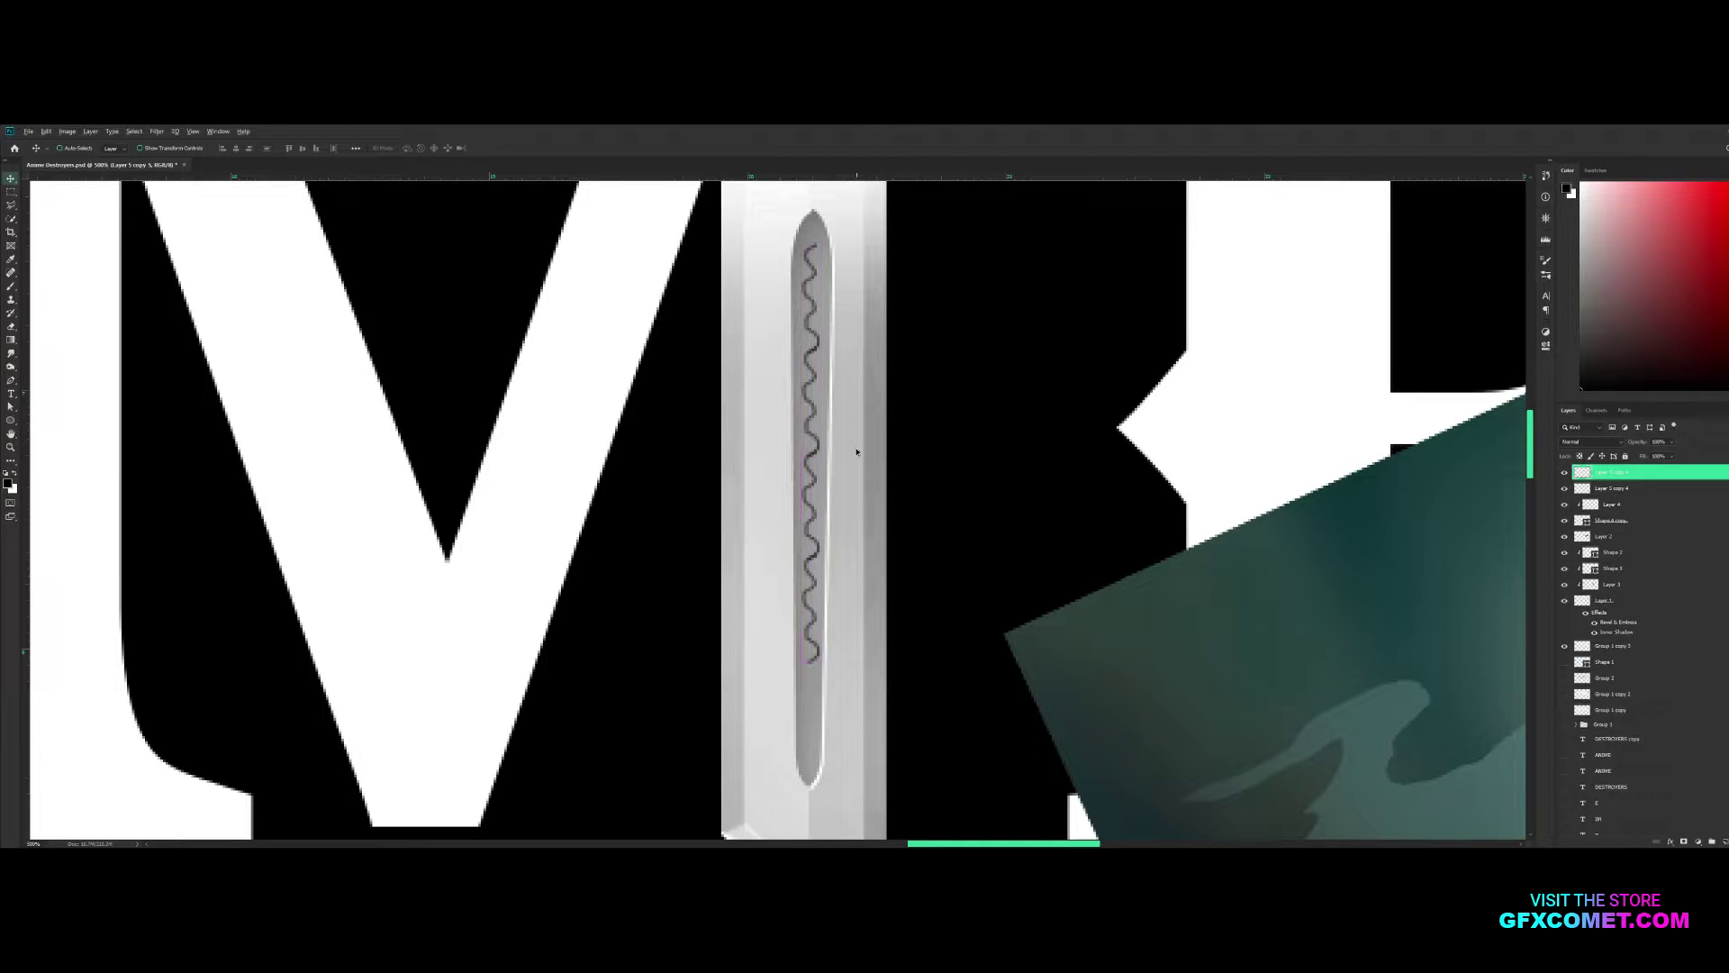
key(alt+Down)
scroll(856, 454, down, 3)
Erase stray parts and the ends of the squiggle
key(e)
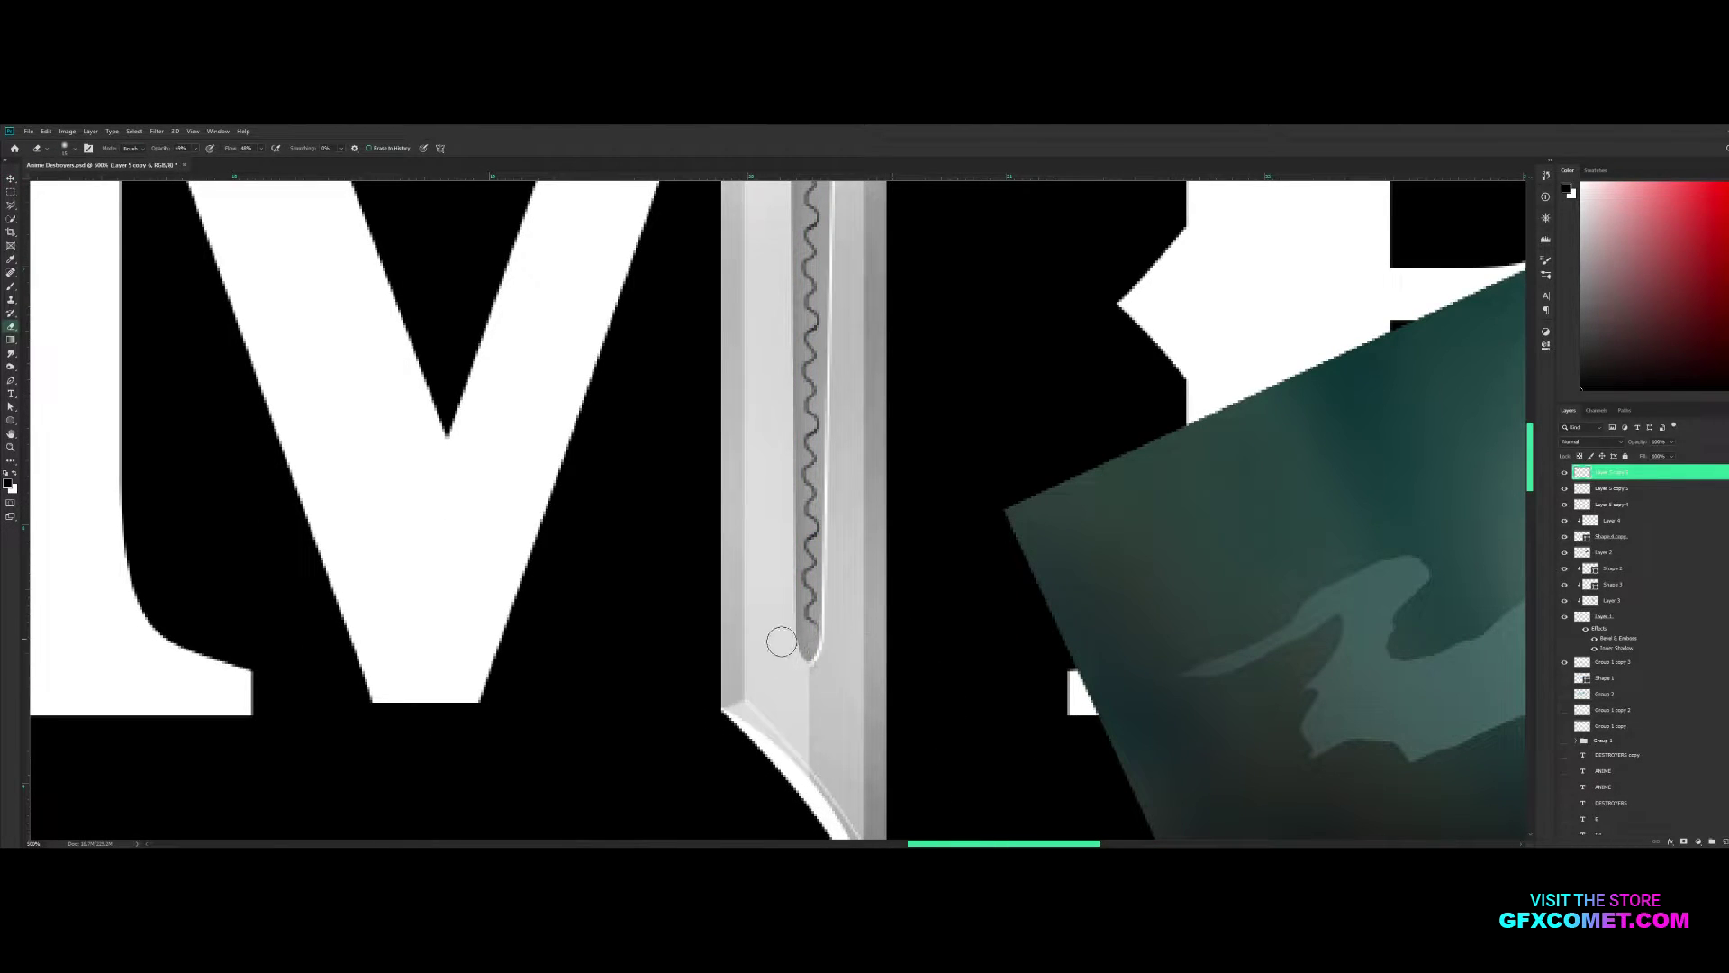
key(v)
key(ctrl+minus)
key(ctrl+minus)
key(ctrl+minus)
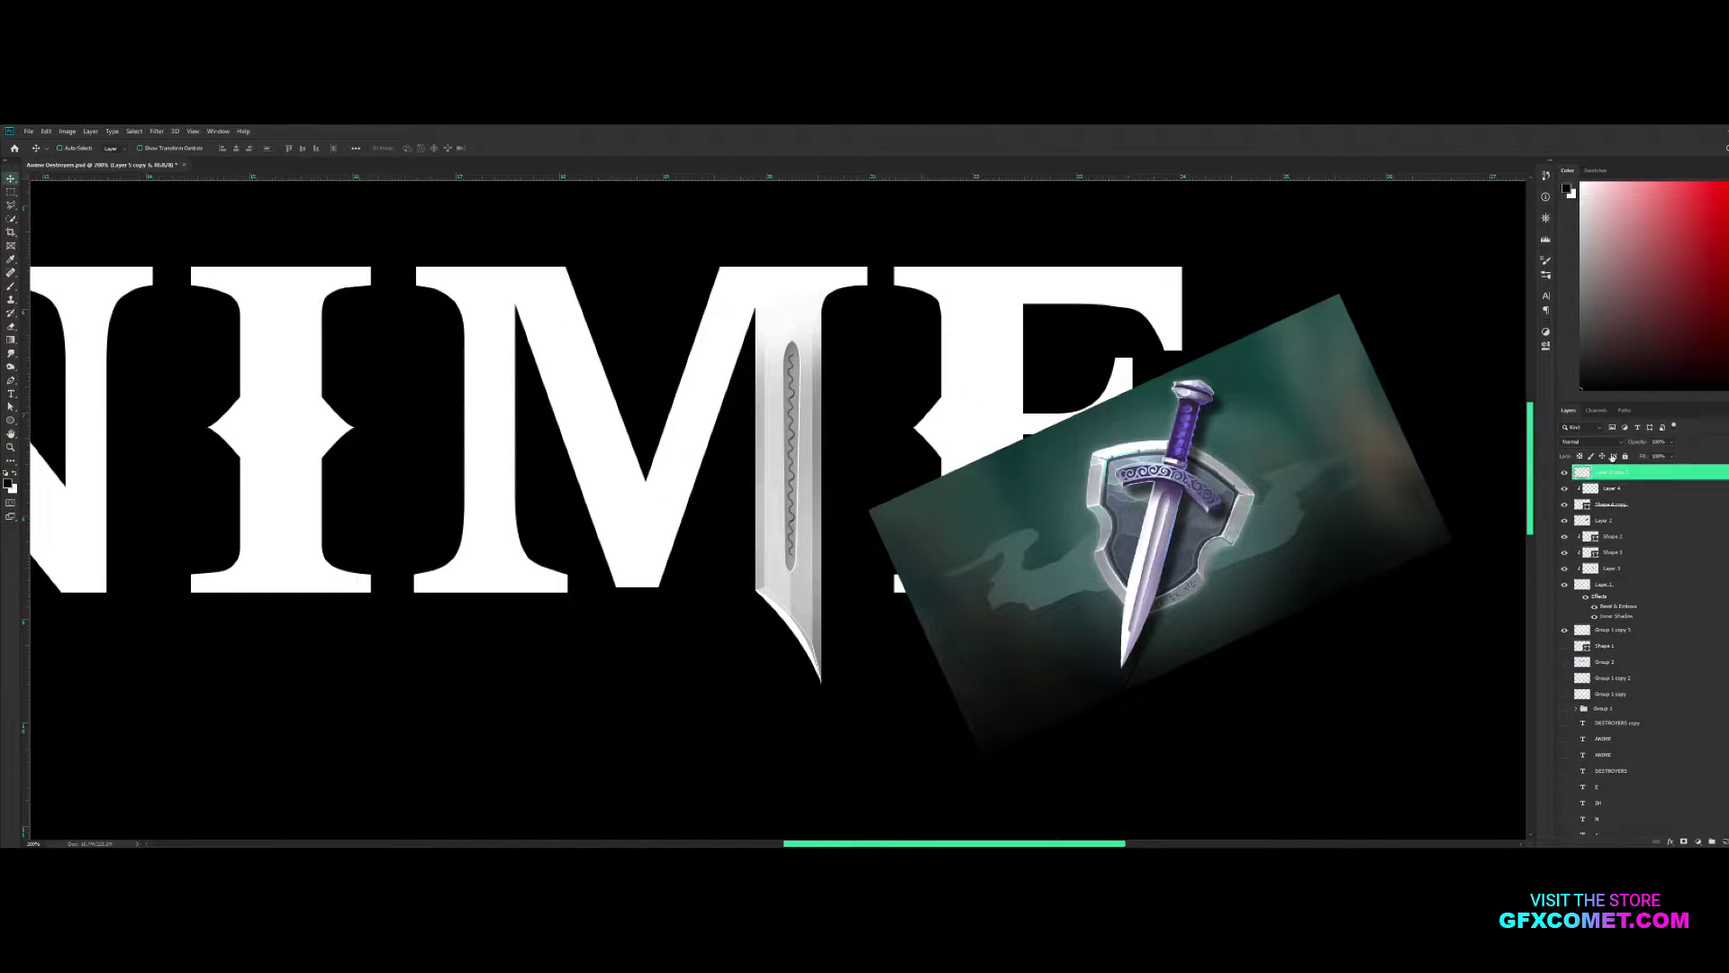
key(ctrl+plus)
key(ctrl+plus)
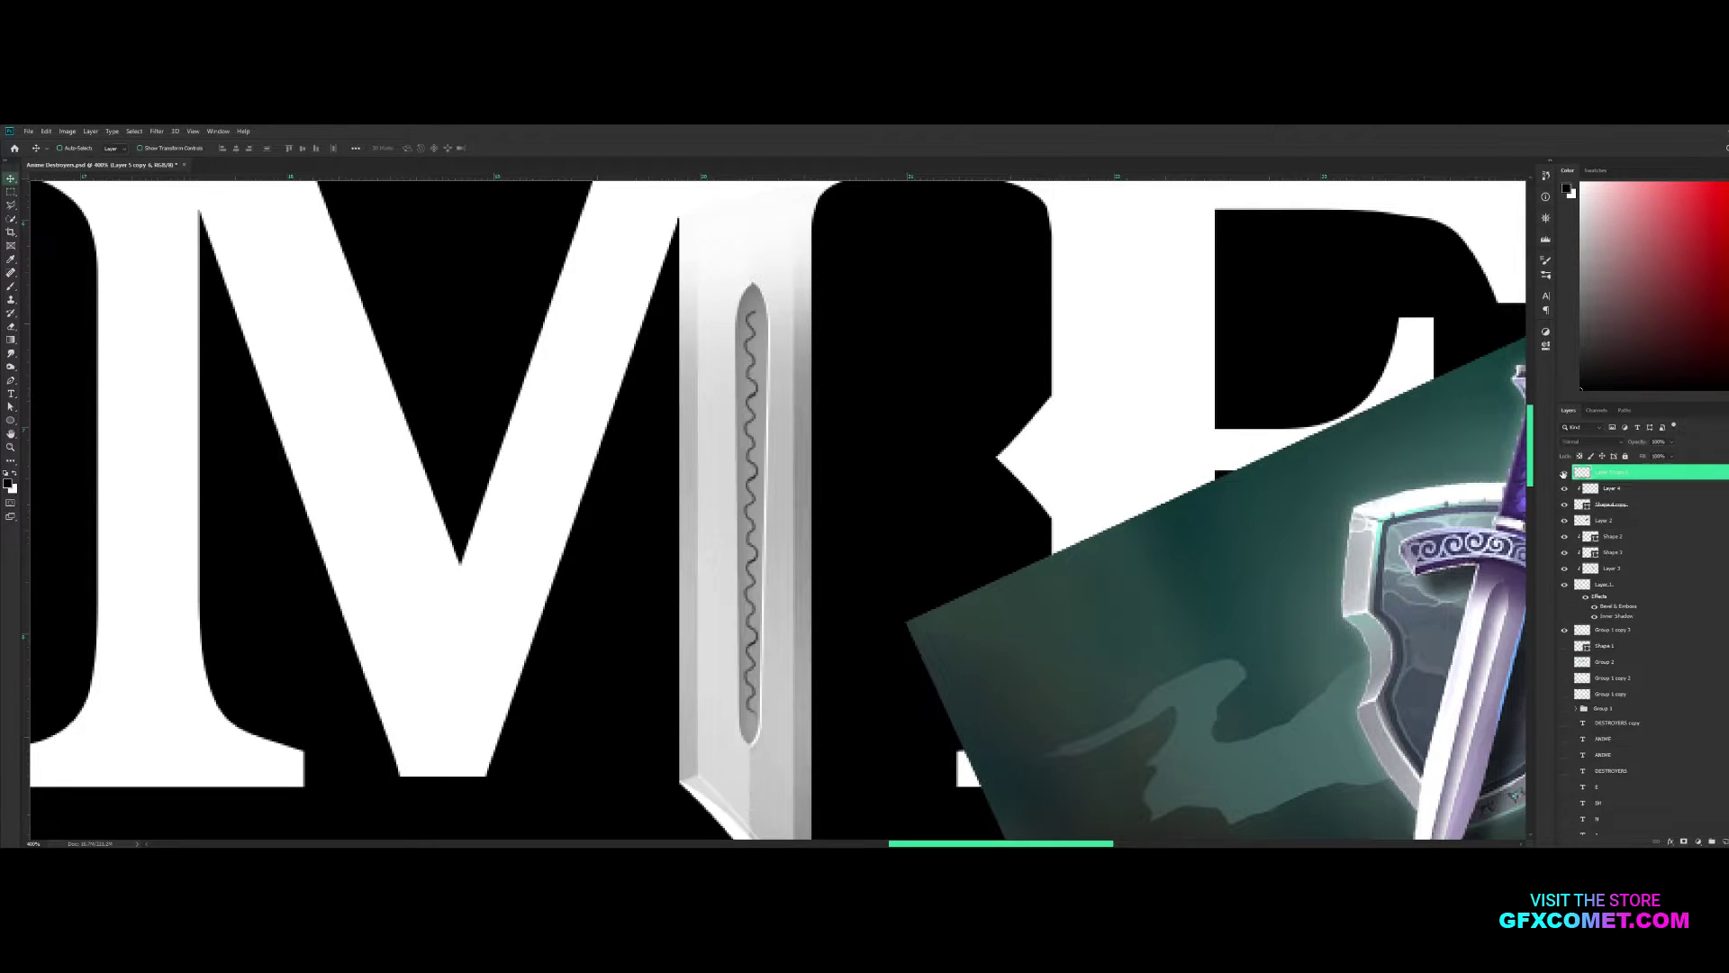
key(e)
scroll(823, 737, down, 2)
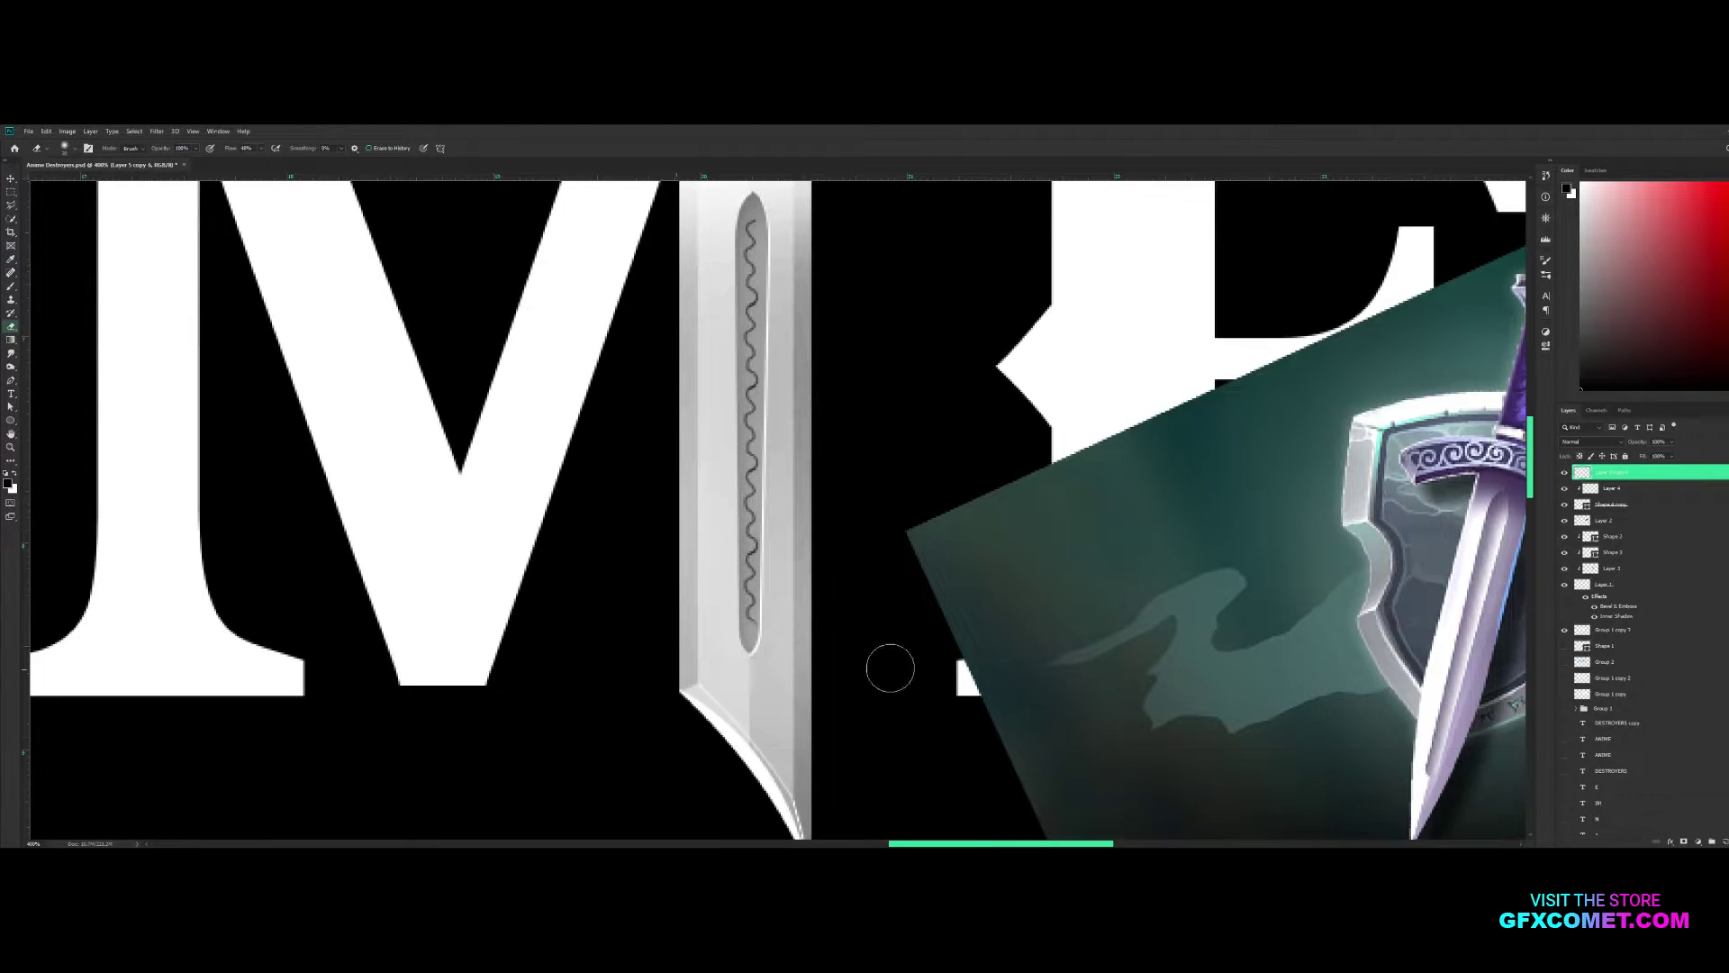
key(v)
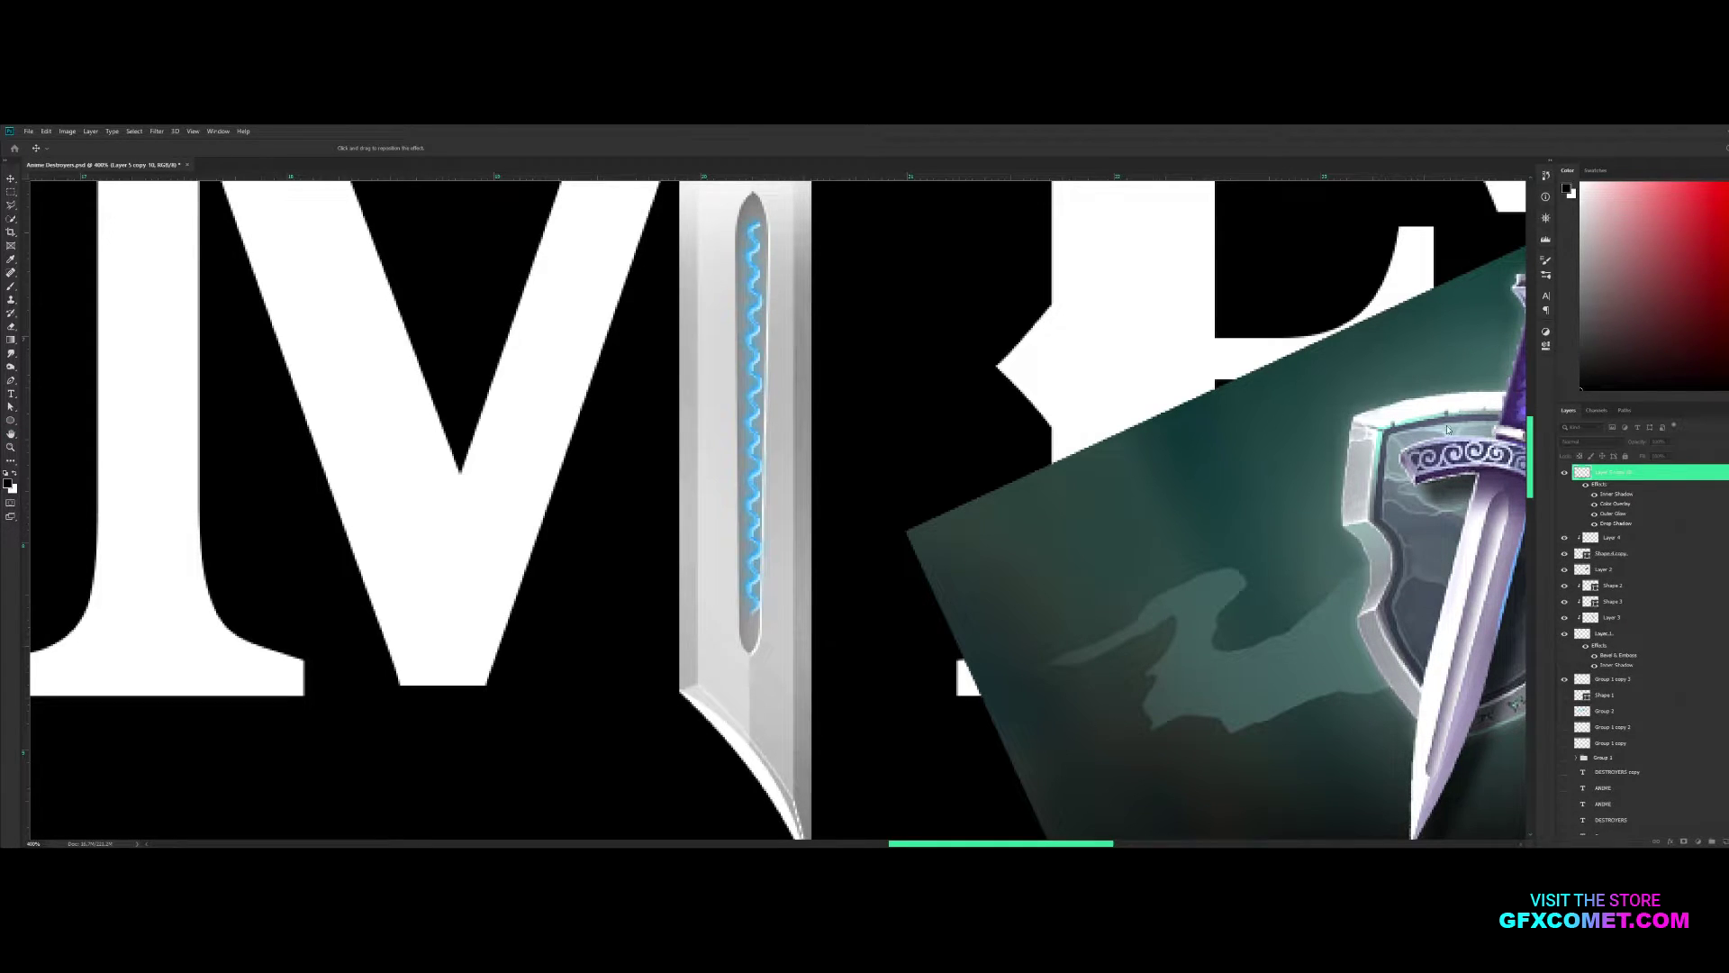
Confirm the squiggle's Color Overlay, Outer Glow and shadow style for a blue glow
key(ctrl+minus)
key(ctrl+minus)
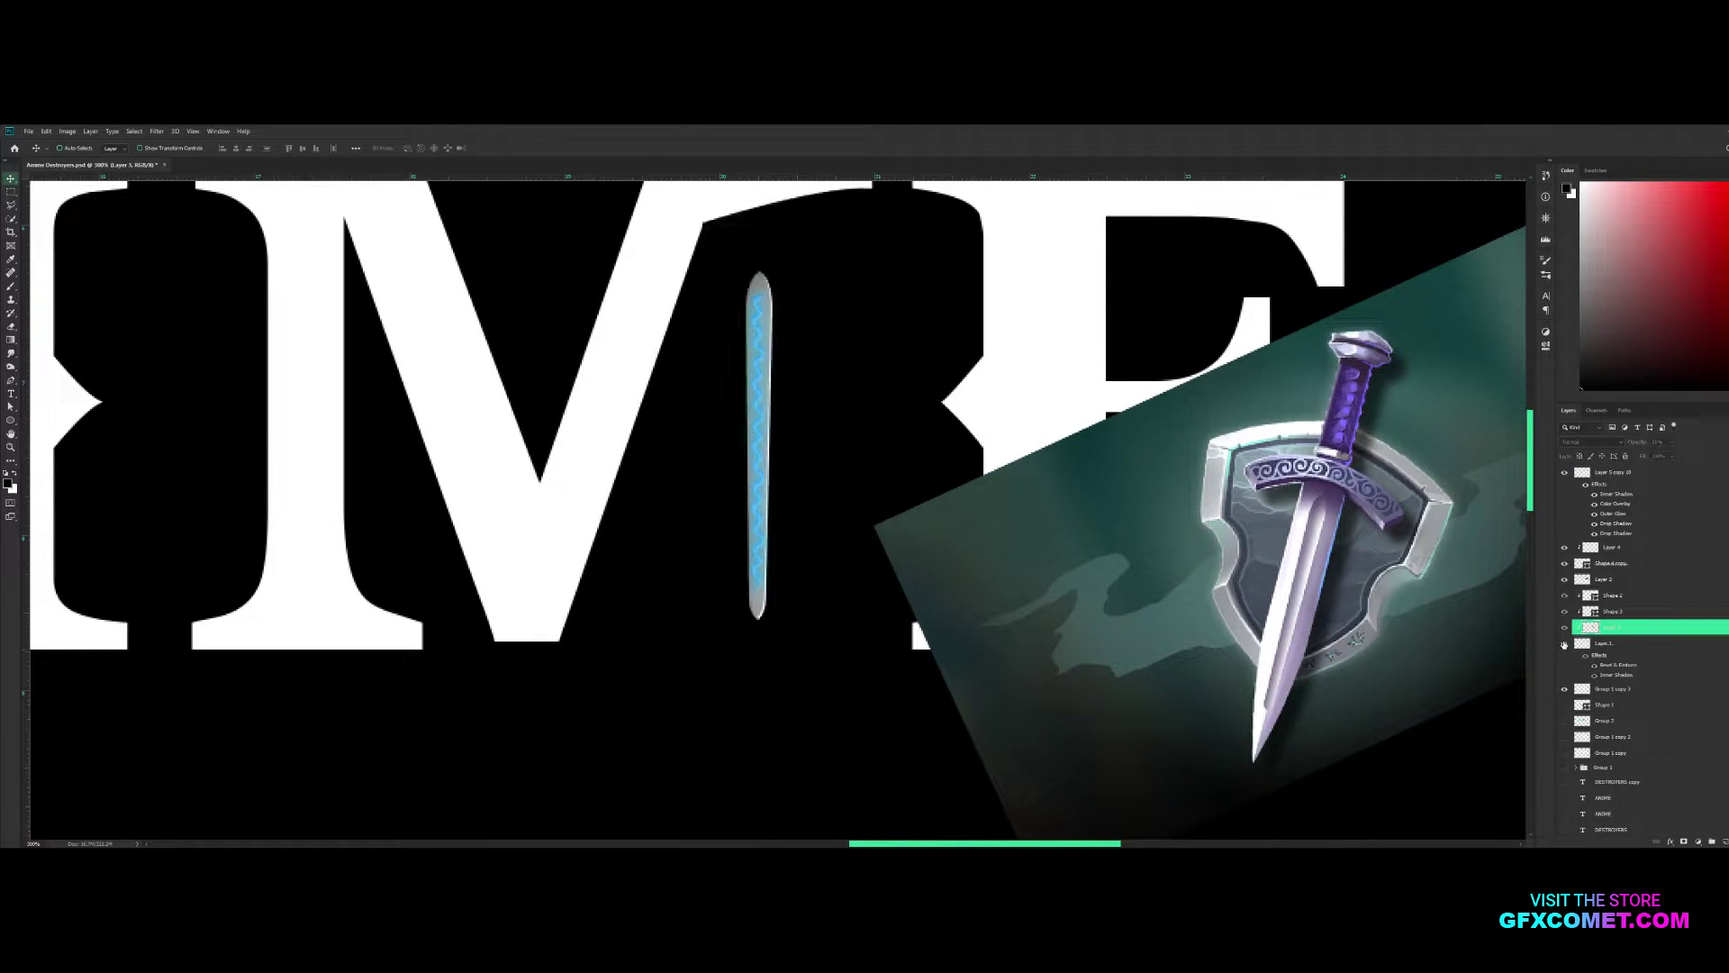
click(1629, 690)
key(ctrl+minus)
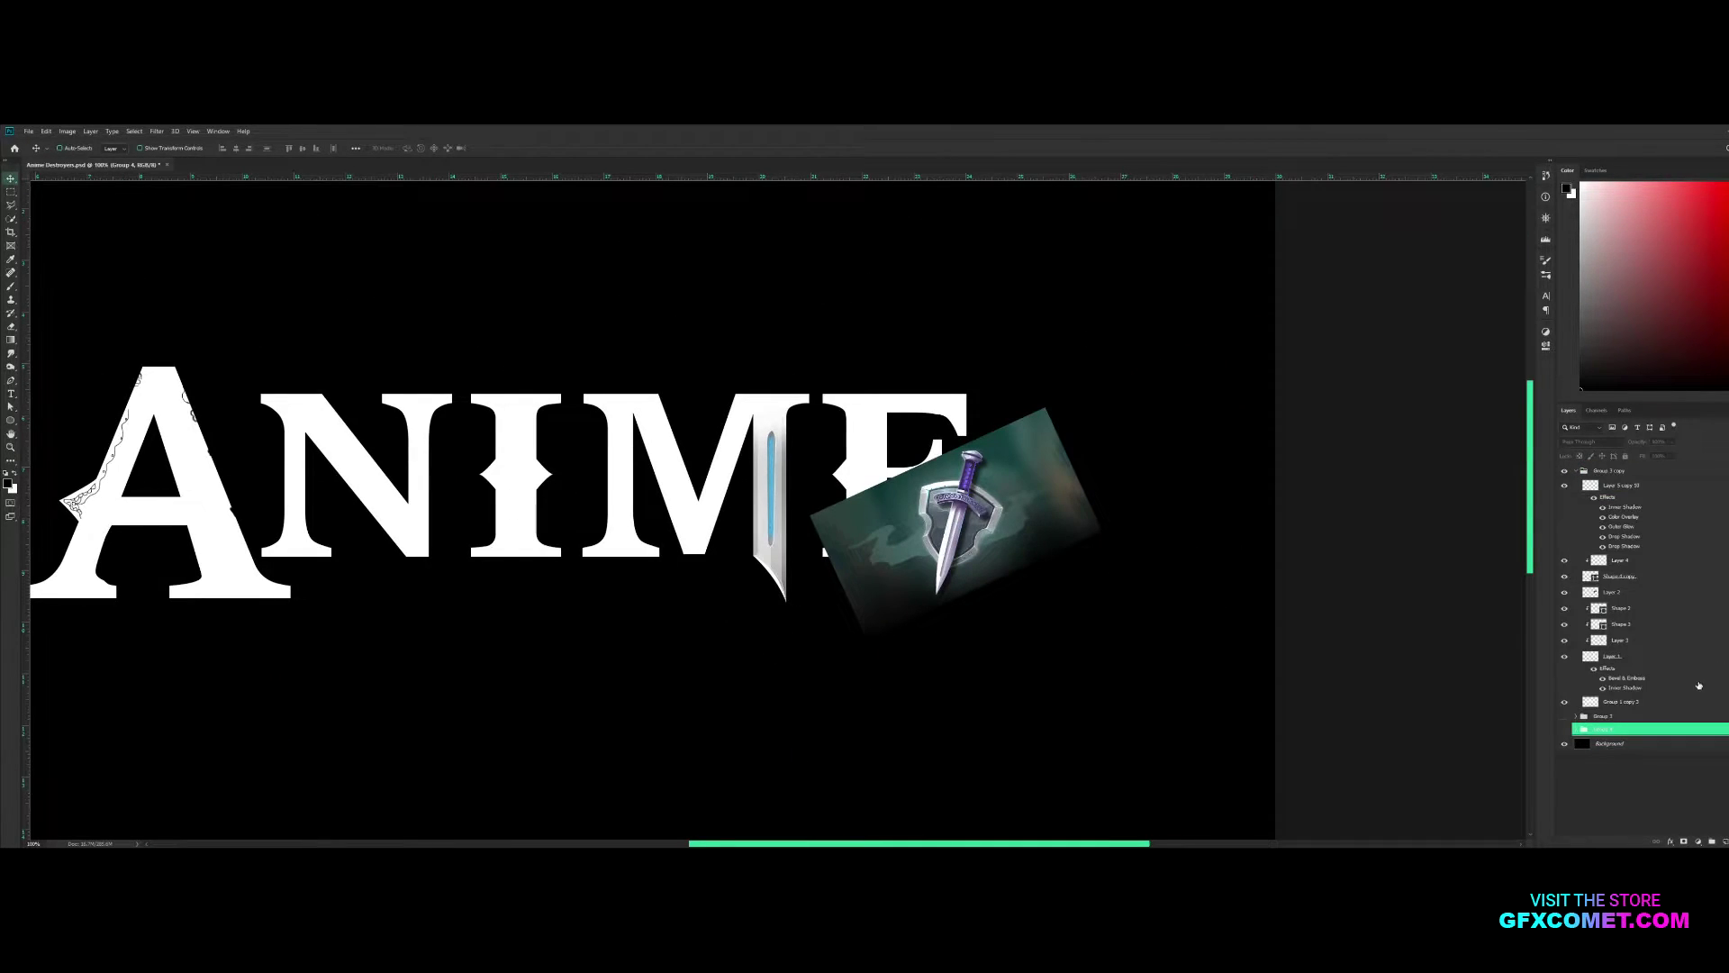
key(h)
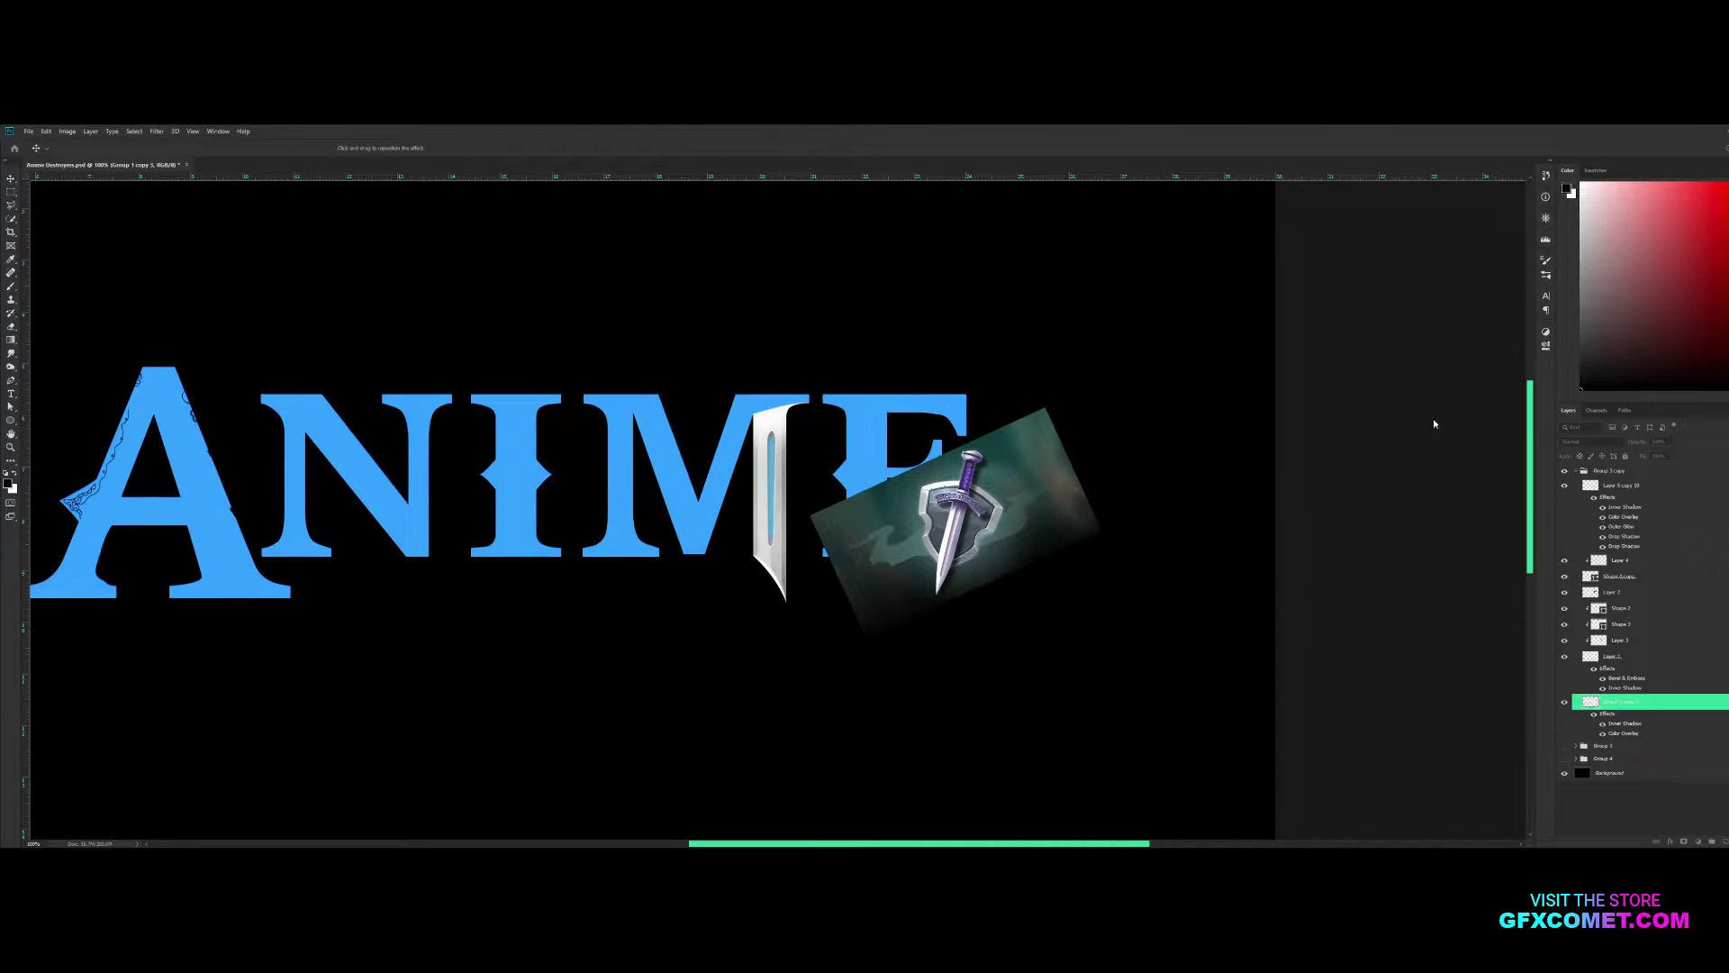
Give blade Layer 1 a blue Color Overlay sampled with the Eyedropper
drag(889, 490, 1182, 487)
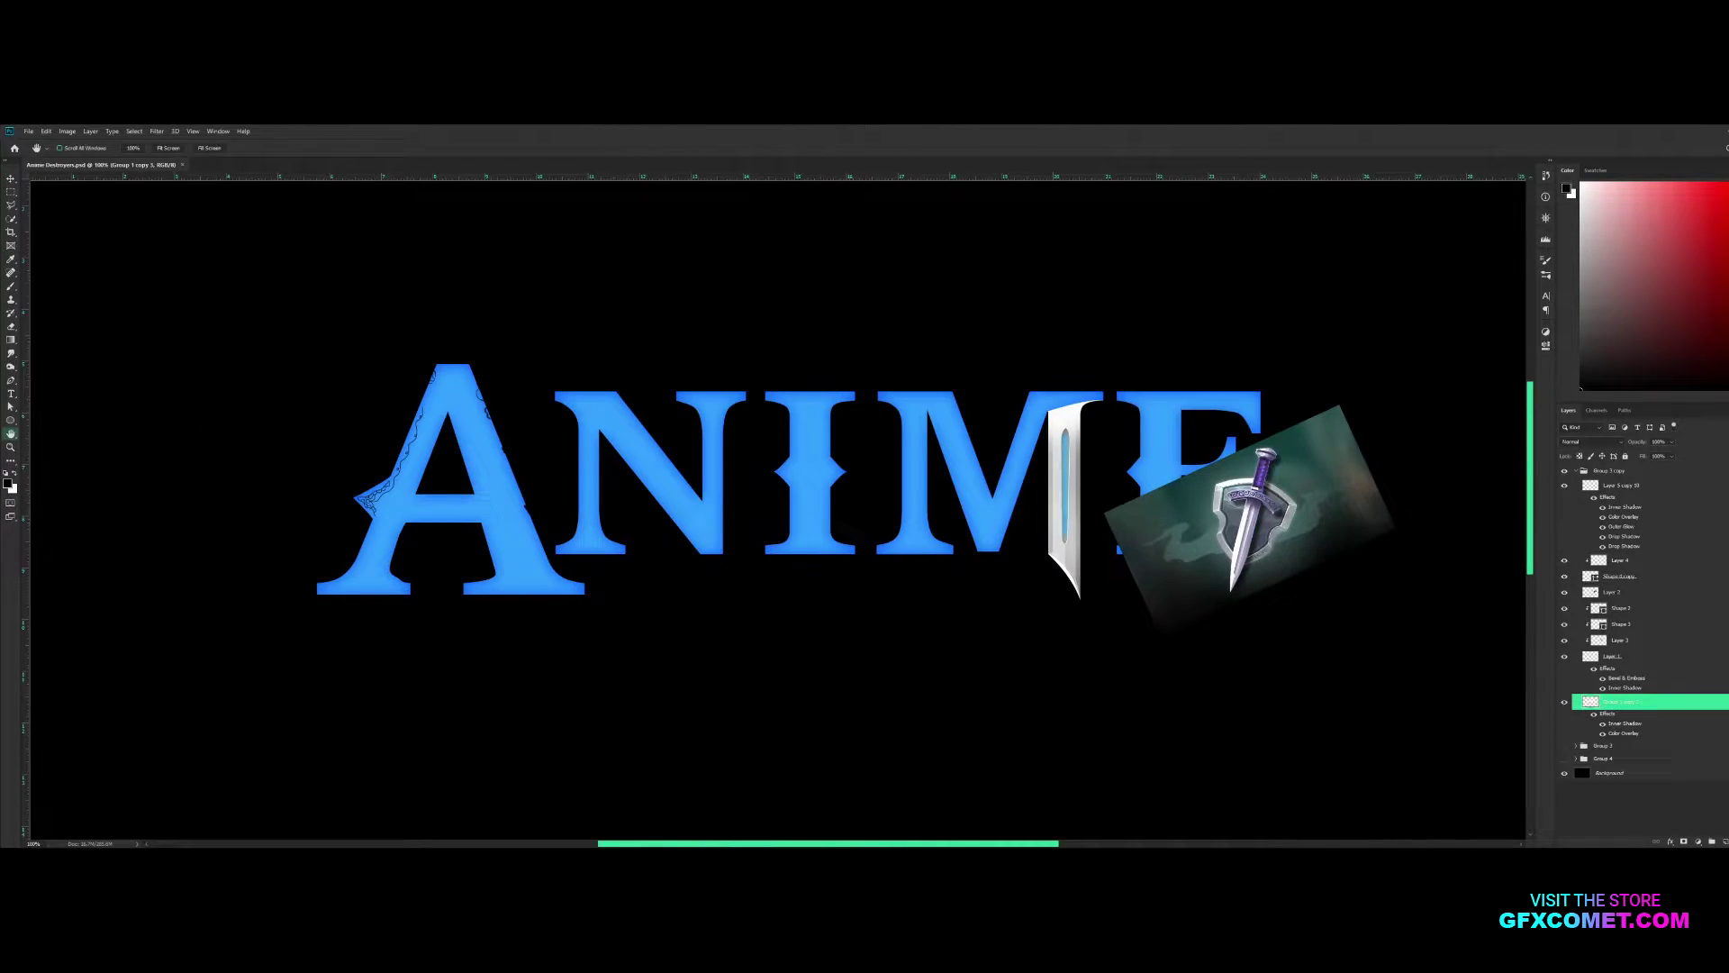
key(i)
key(h)
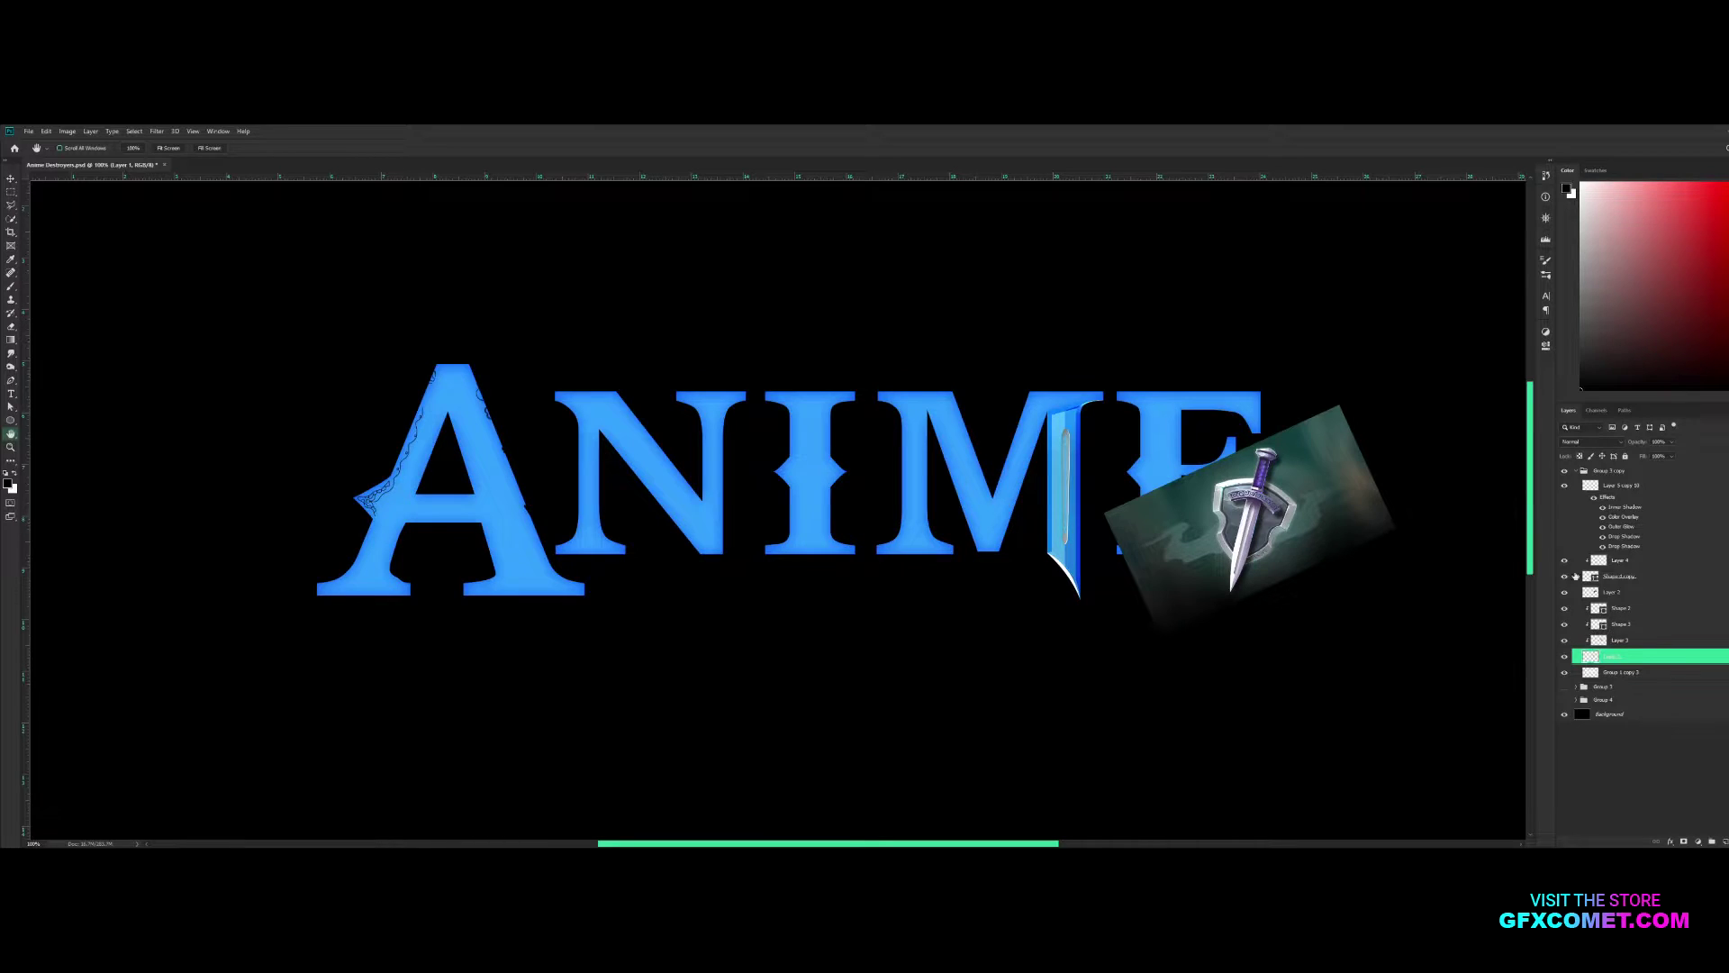
Group the blade with its clipped layers, duplicate the group and merge the copy
key(ctrl+g)
key(ctrl+j)
click(1585, 609)
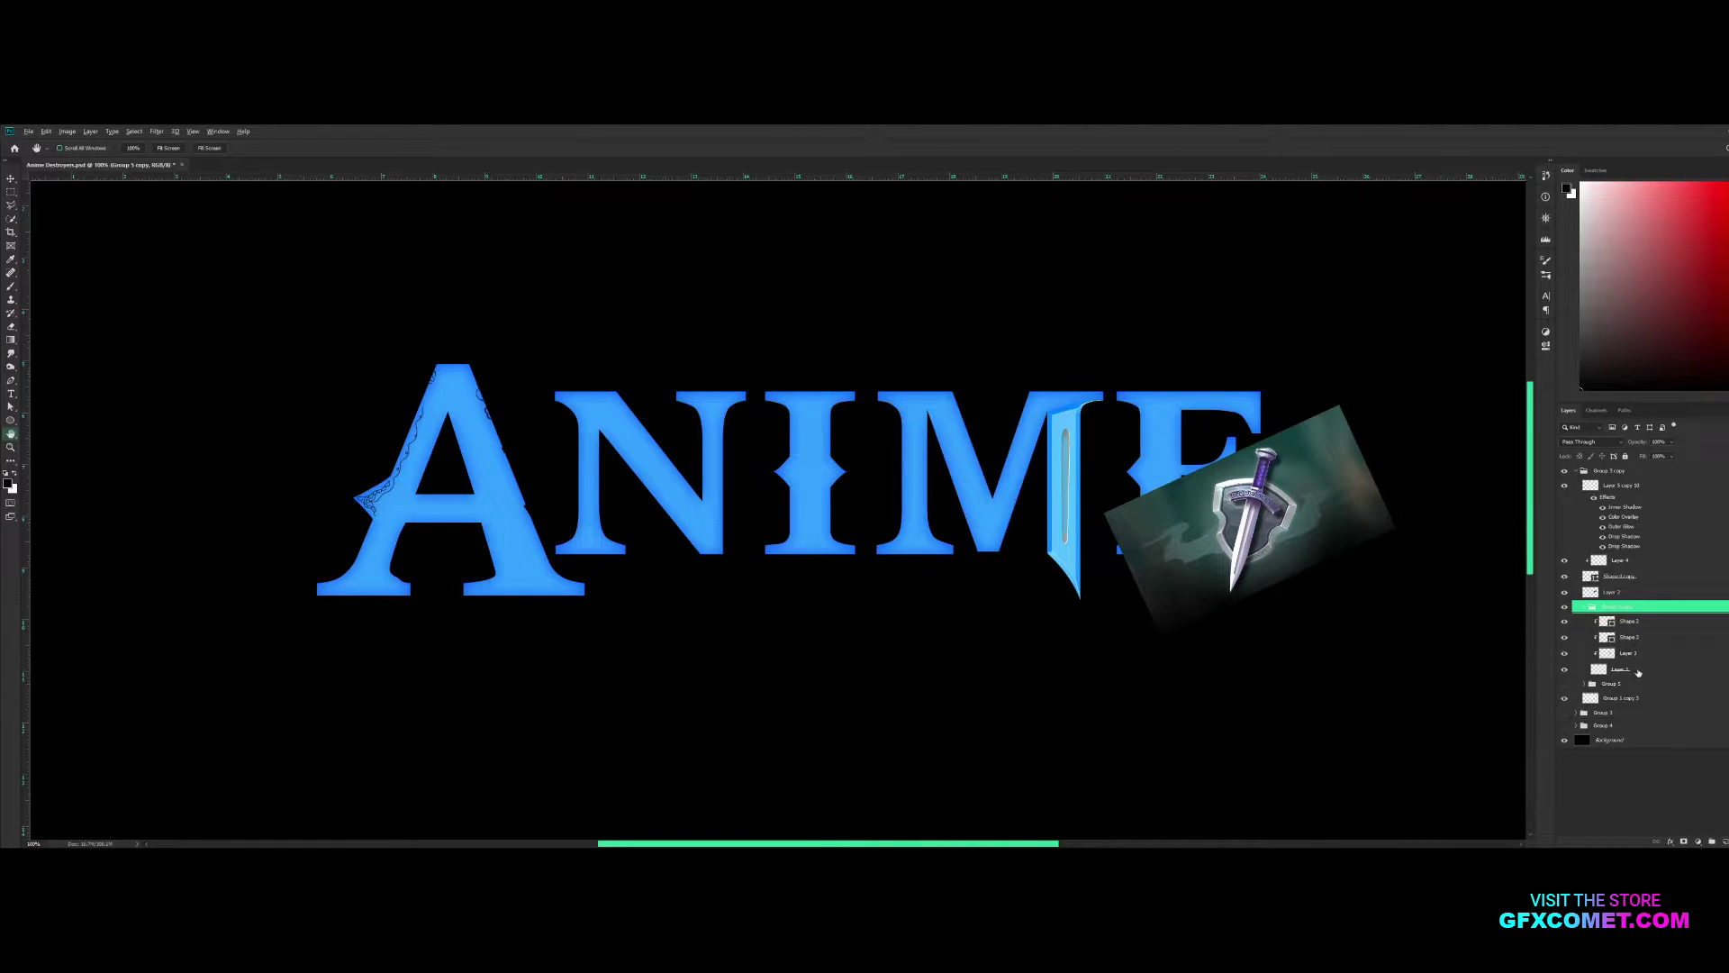
shift+click(1620, 681)
key(ctrl+g)
key(ctrl+e)
key(e)
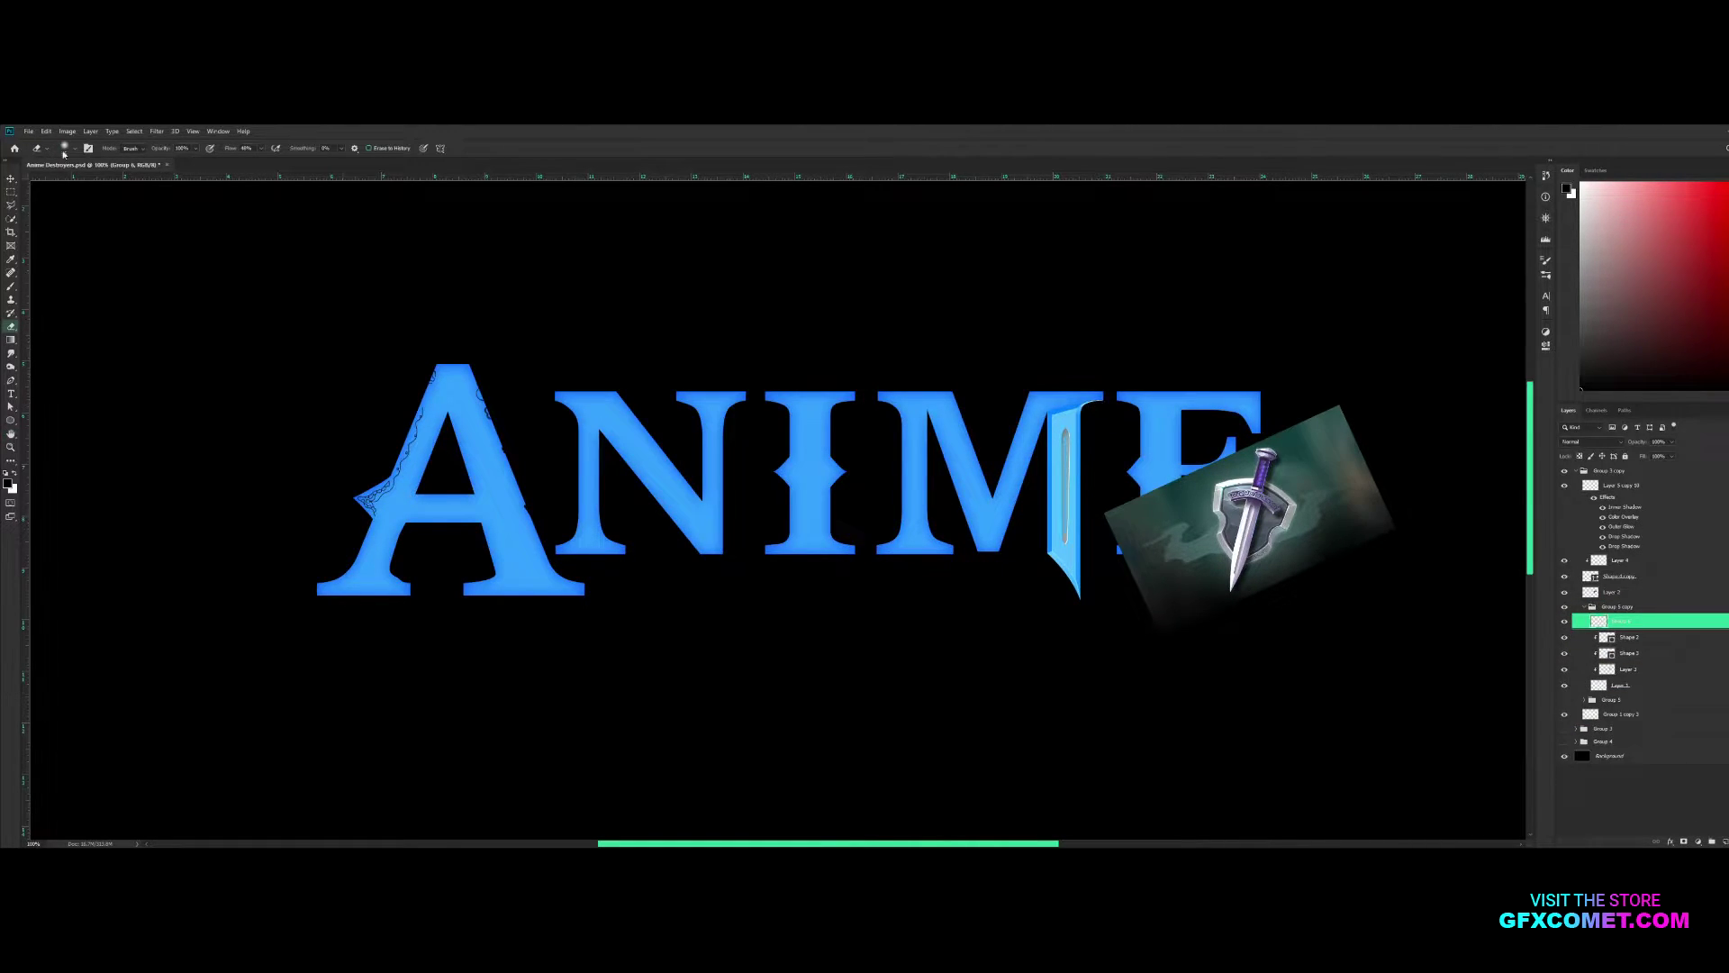
key(ctrl+bracketleft)
key(ctrl+bracketleft)
key(ctrl+bracketleft)
key(ctrl+e)
Duplicate Layer 1 and the blade's shape layers below it
key(ctrl+j)
click(1658, 670)
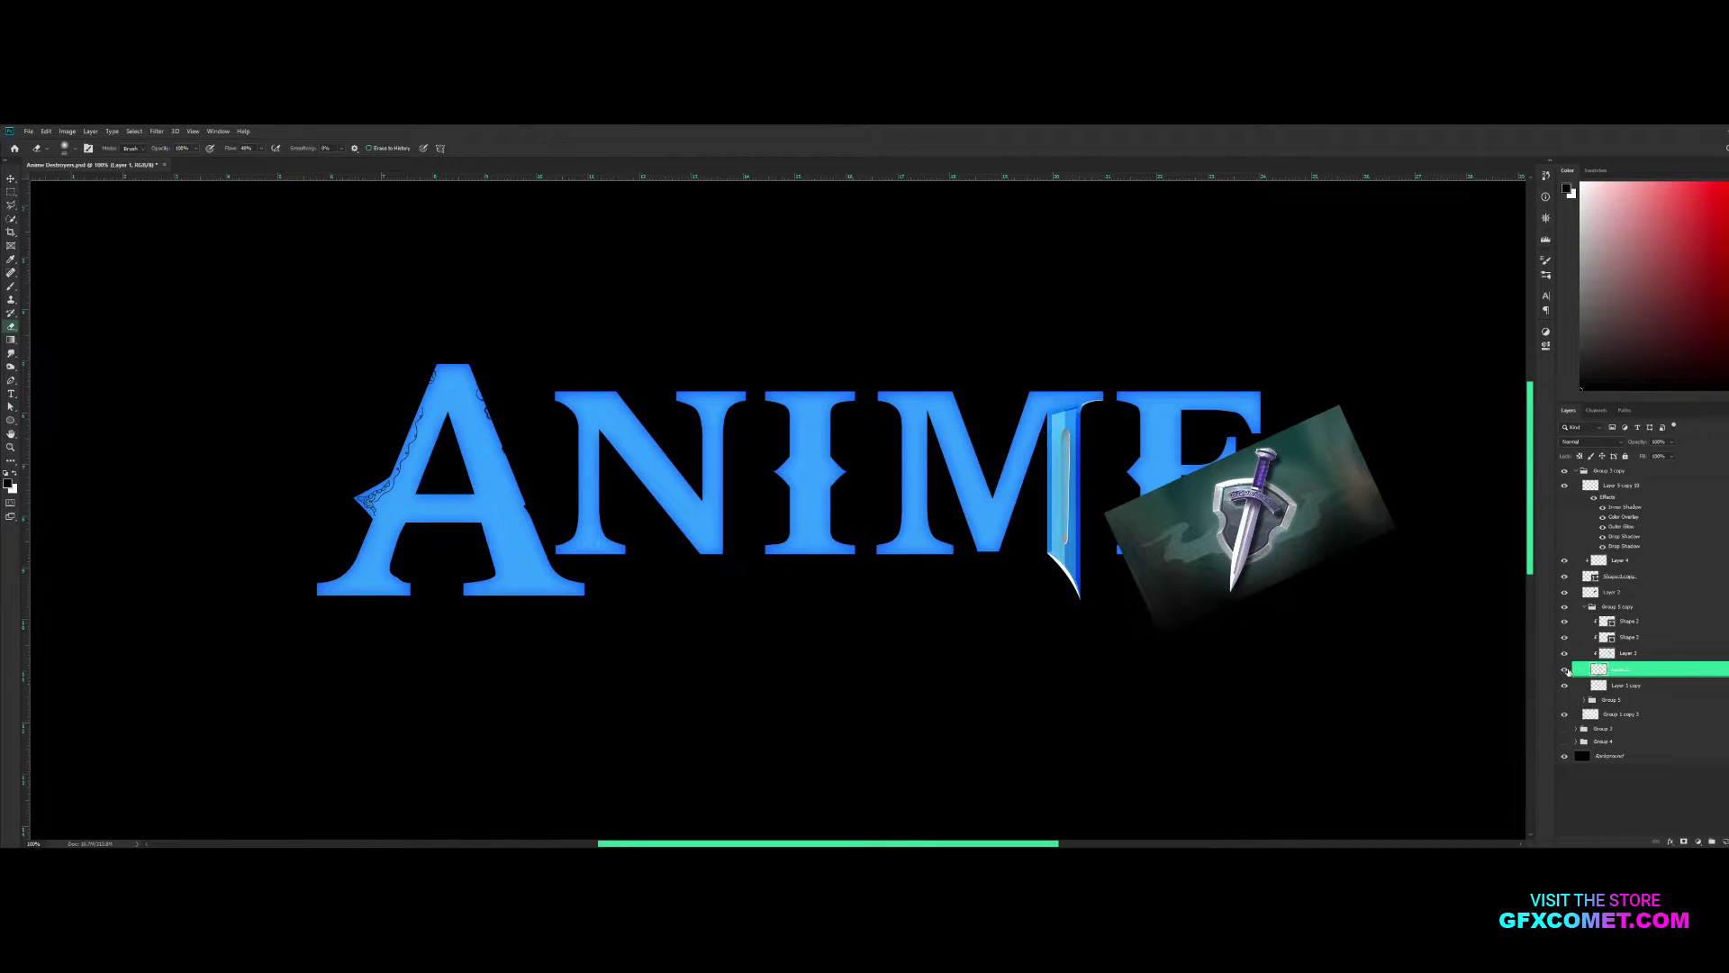
click(1628, 620)
shift+click(1629, 653)
drag(1628, 637, 1645, 676)
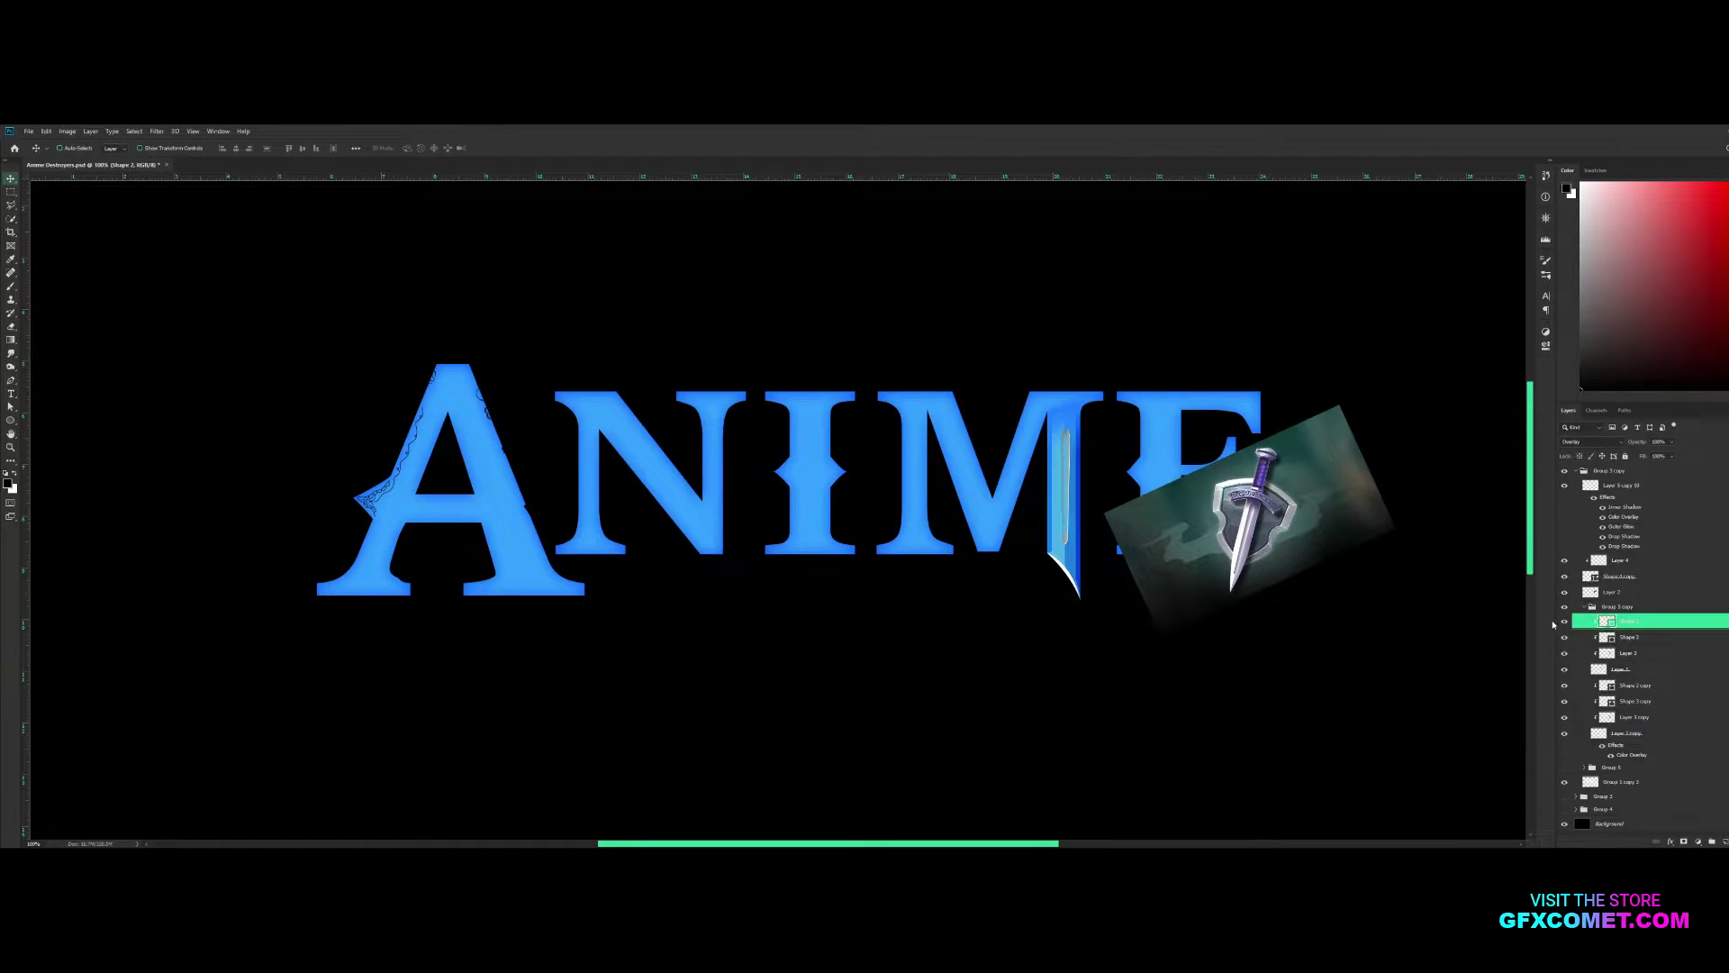
click(1661, 575)
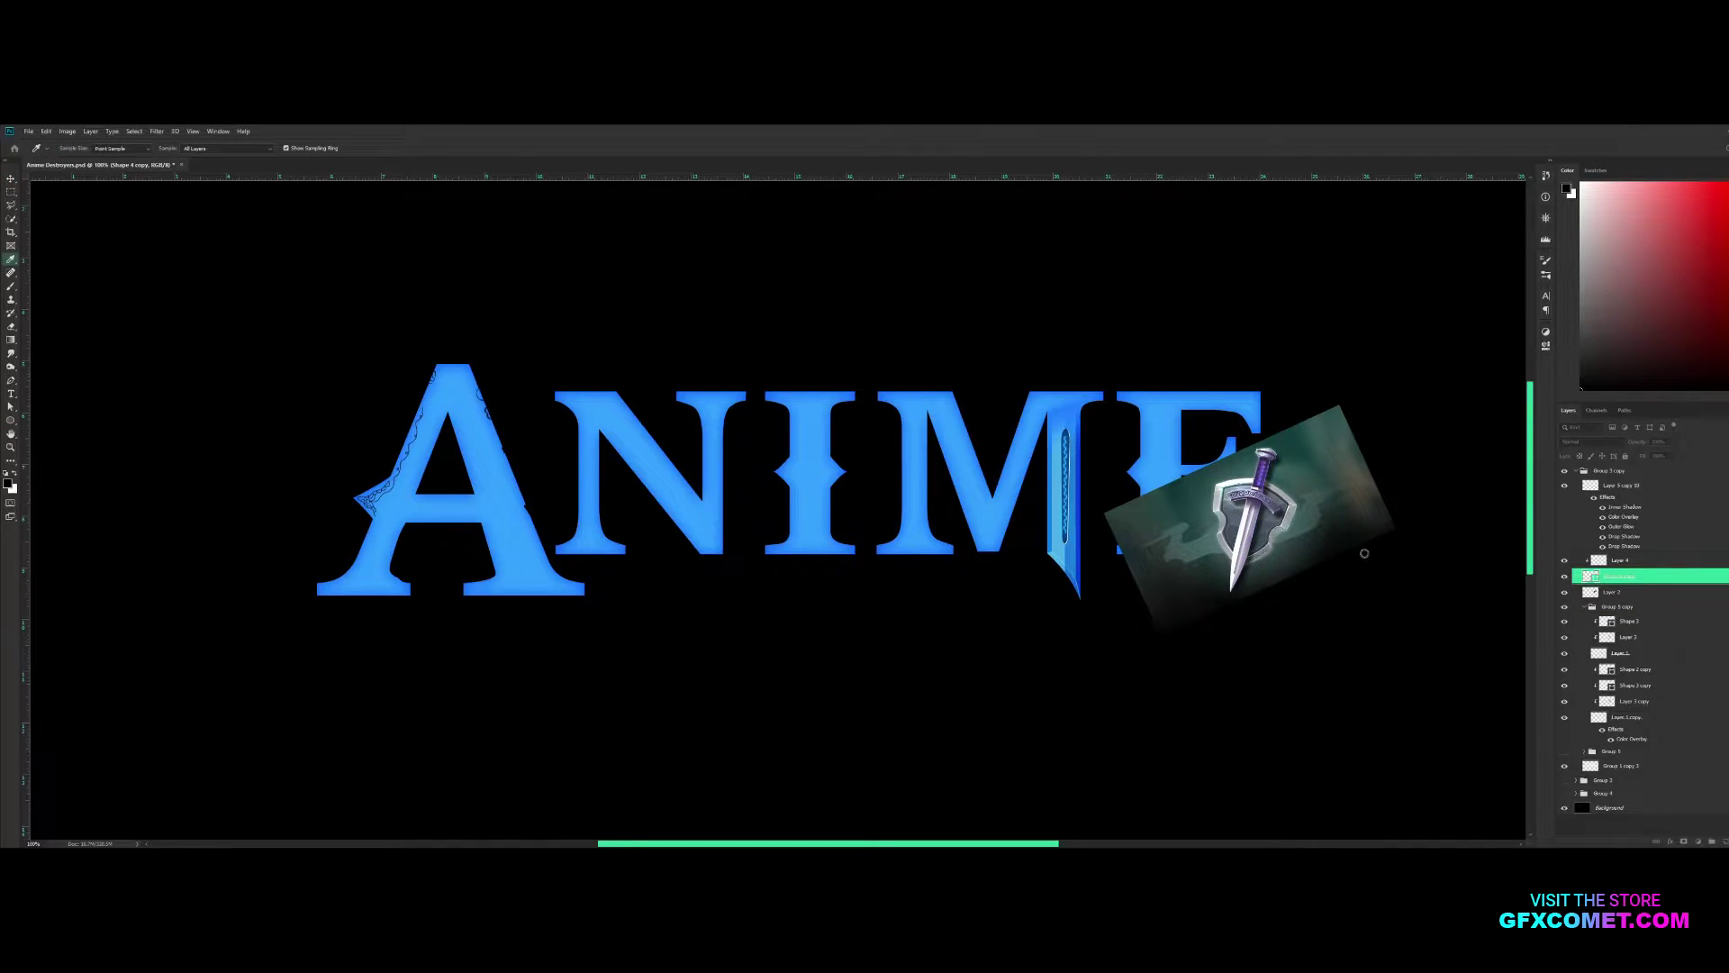
key(v)
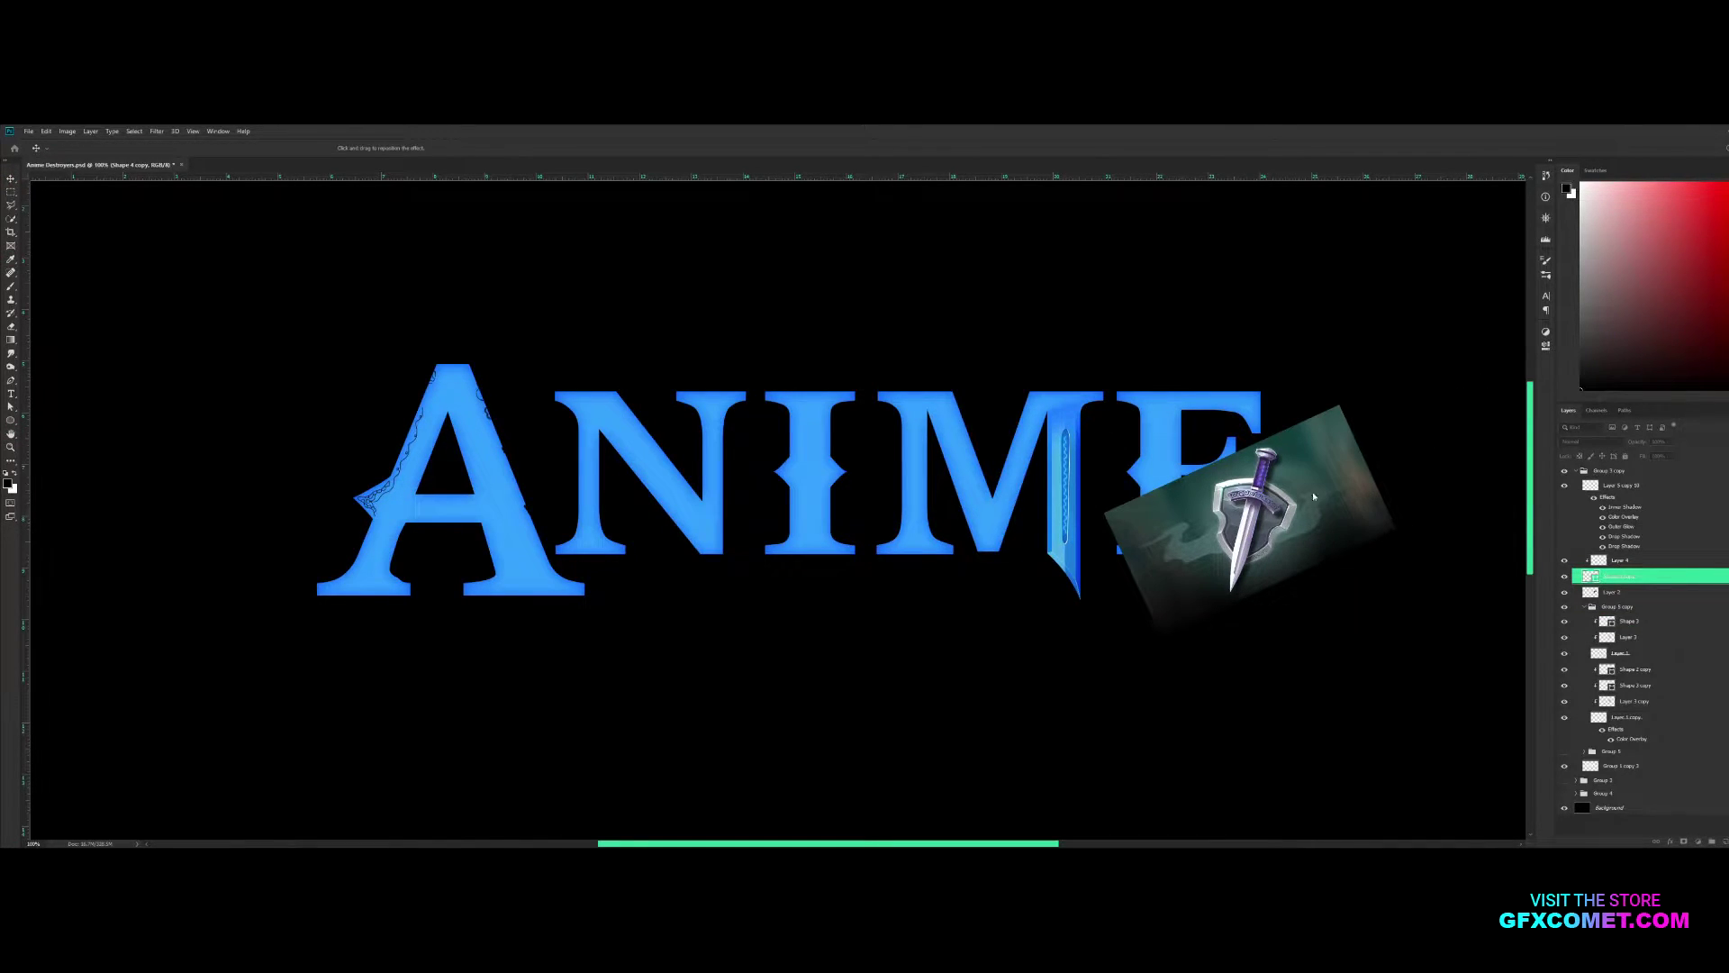
key(h)
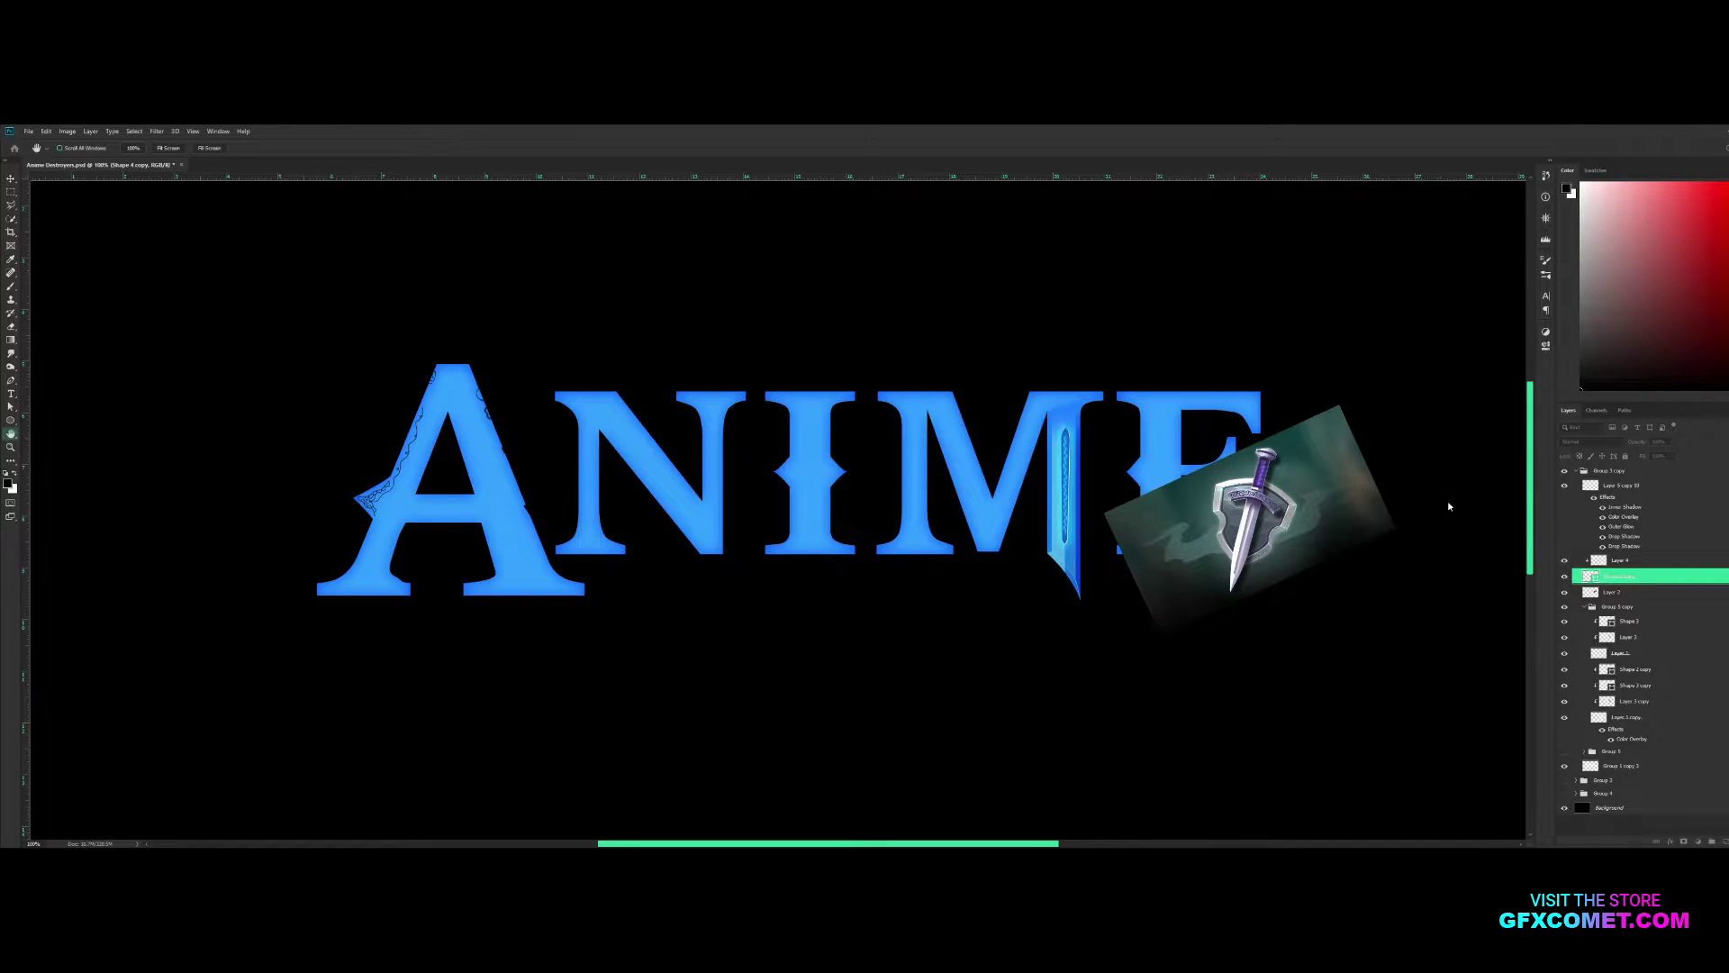
key(ctrl+minus)
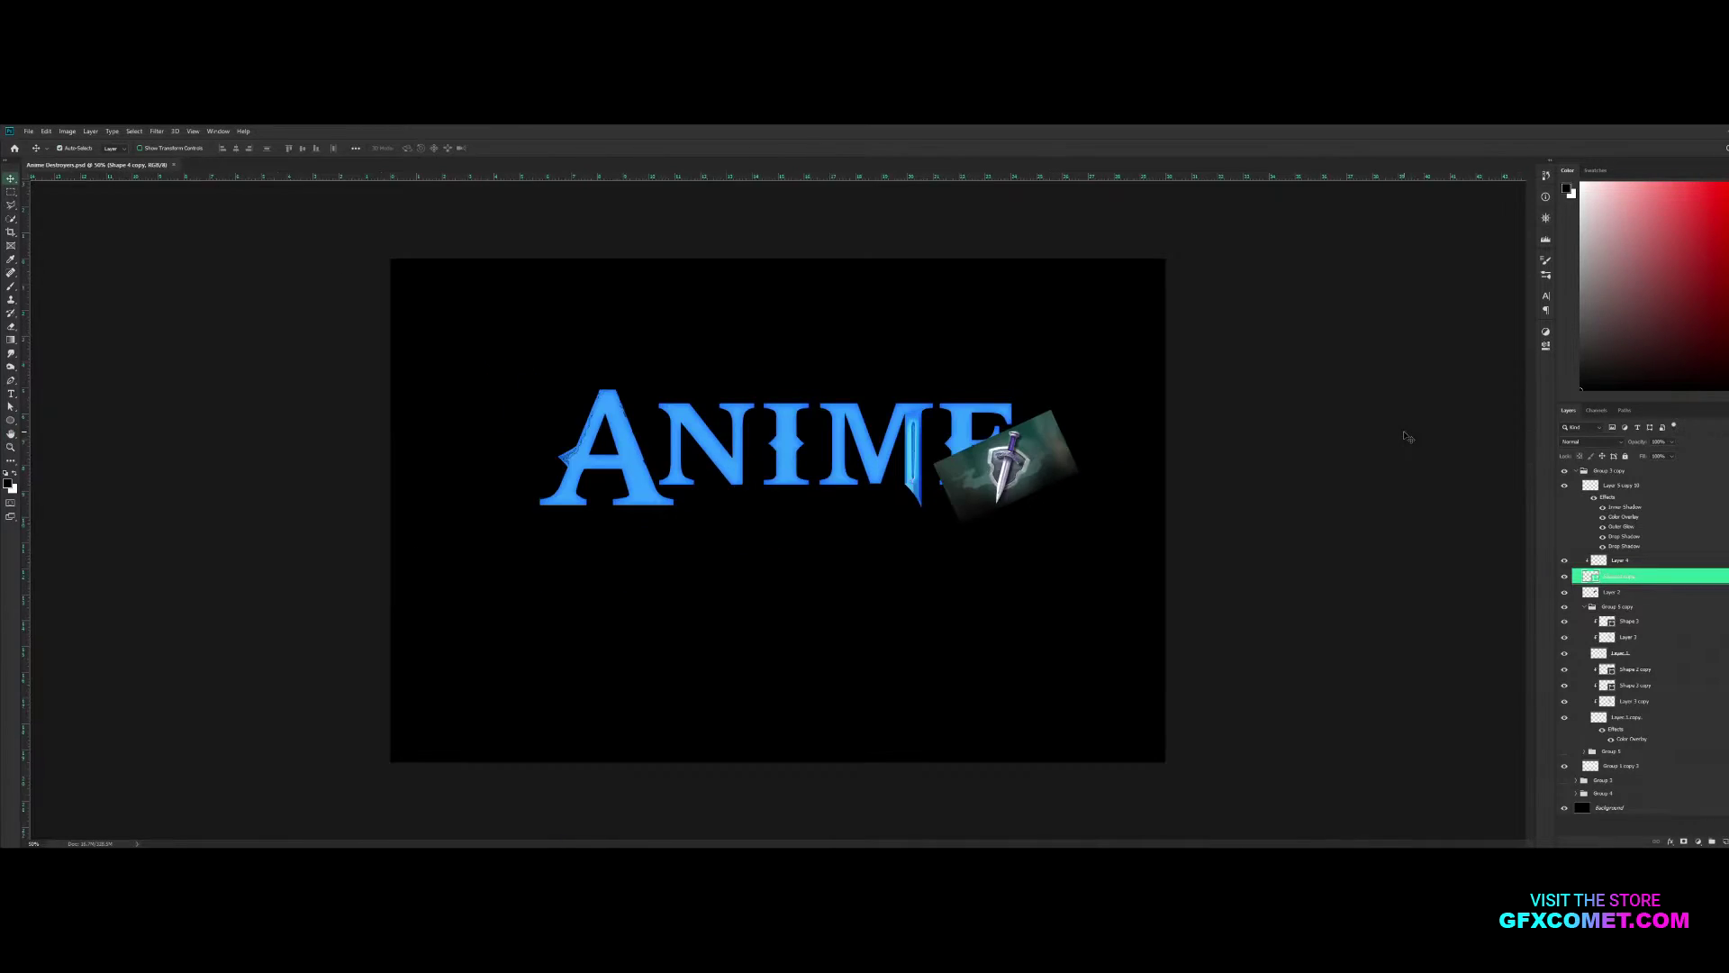
Duplicate the letters group and fill the letters with white for an outline
key(v)
click(1578, 485)
drag(1621, 706, 1571, 490)
key(alt+BackSpace)
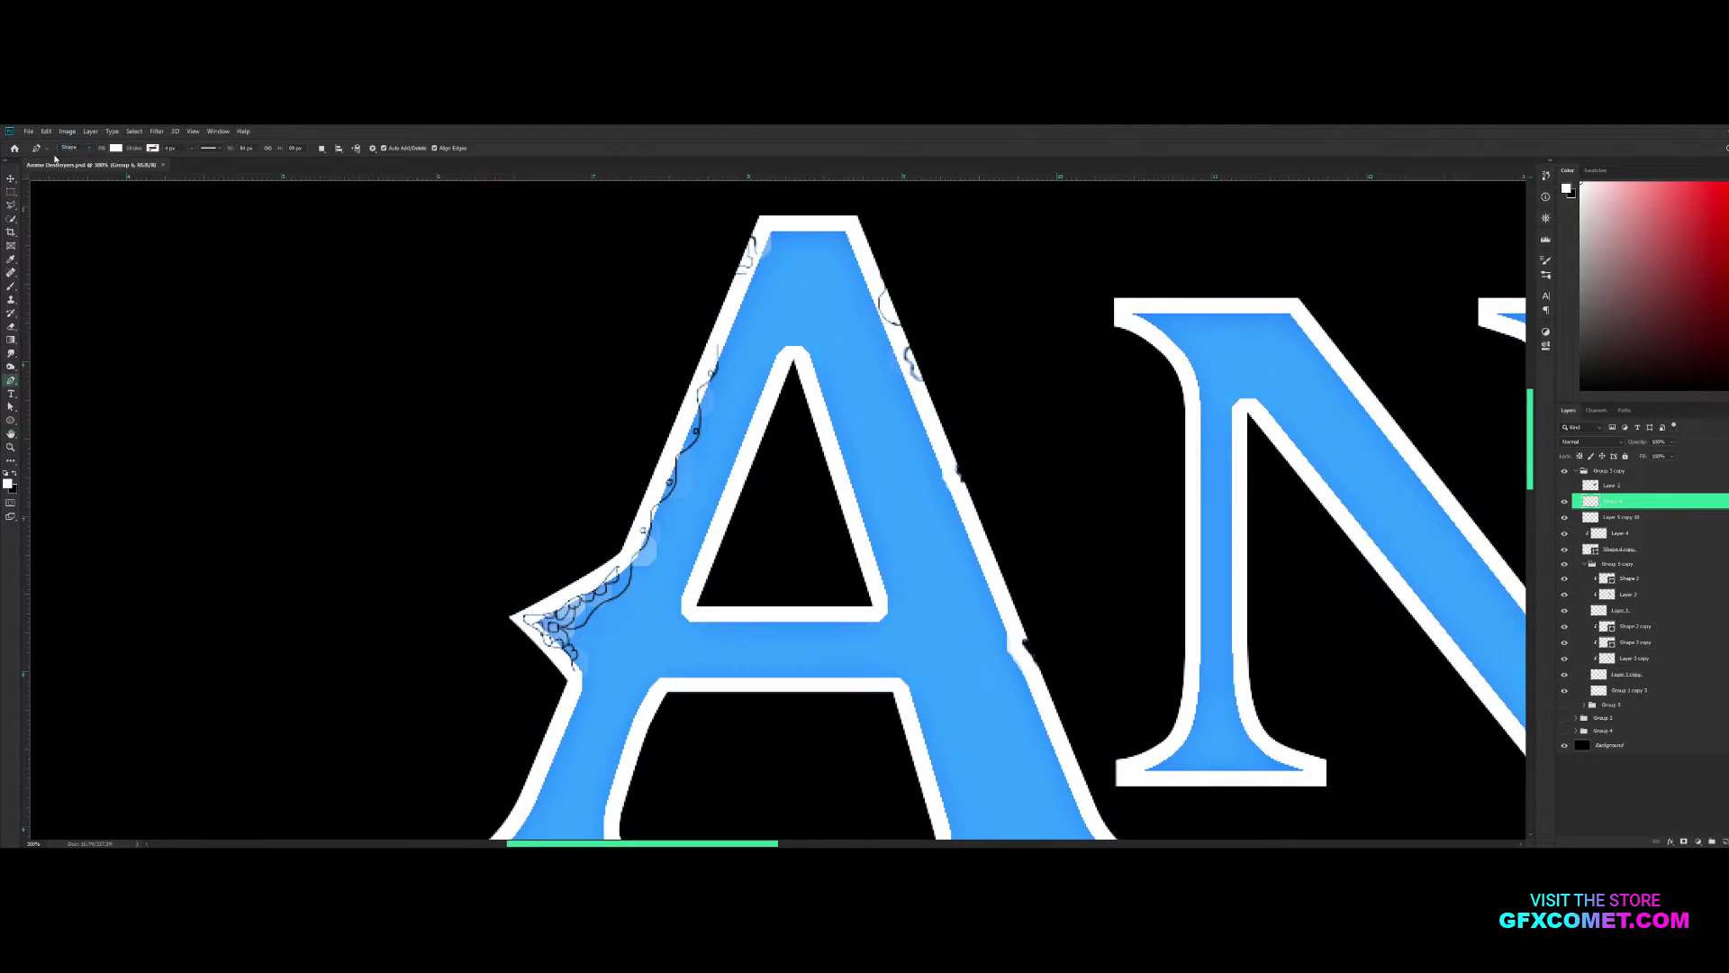
Trace a path along the A's left edge with the Pen in Path mode
click(70, 147)
click(69, 171)
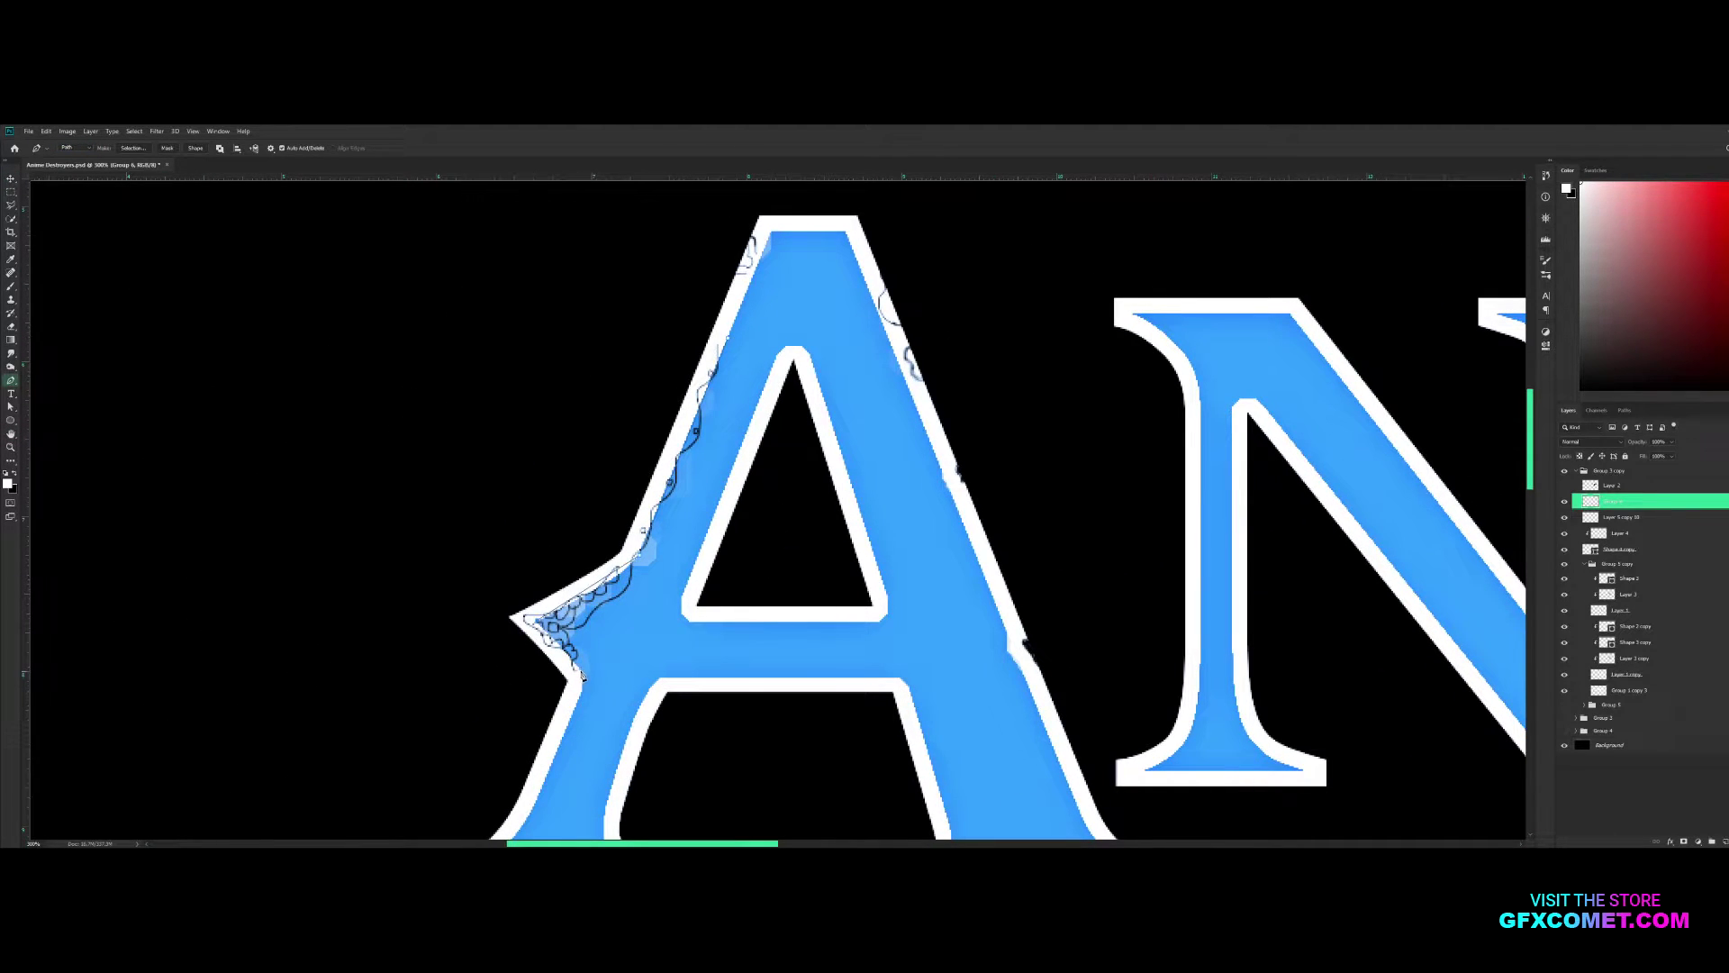
click(723, 362)
key(v)
key(ctrl+minus)
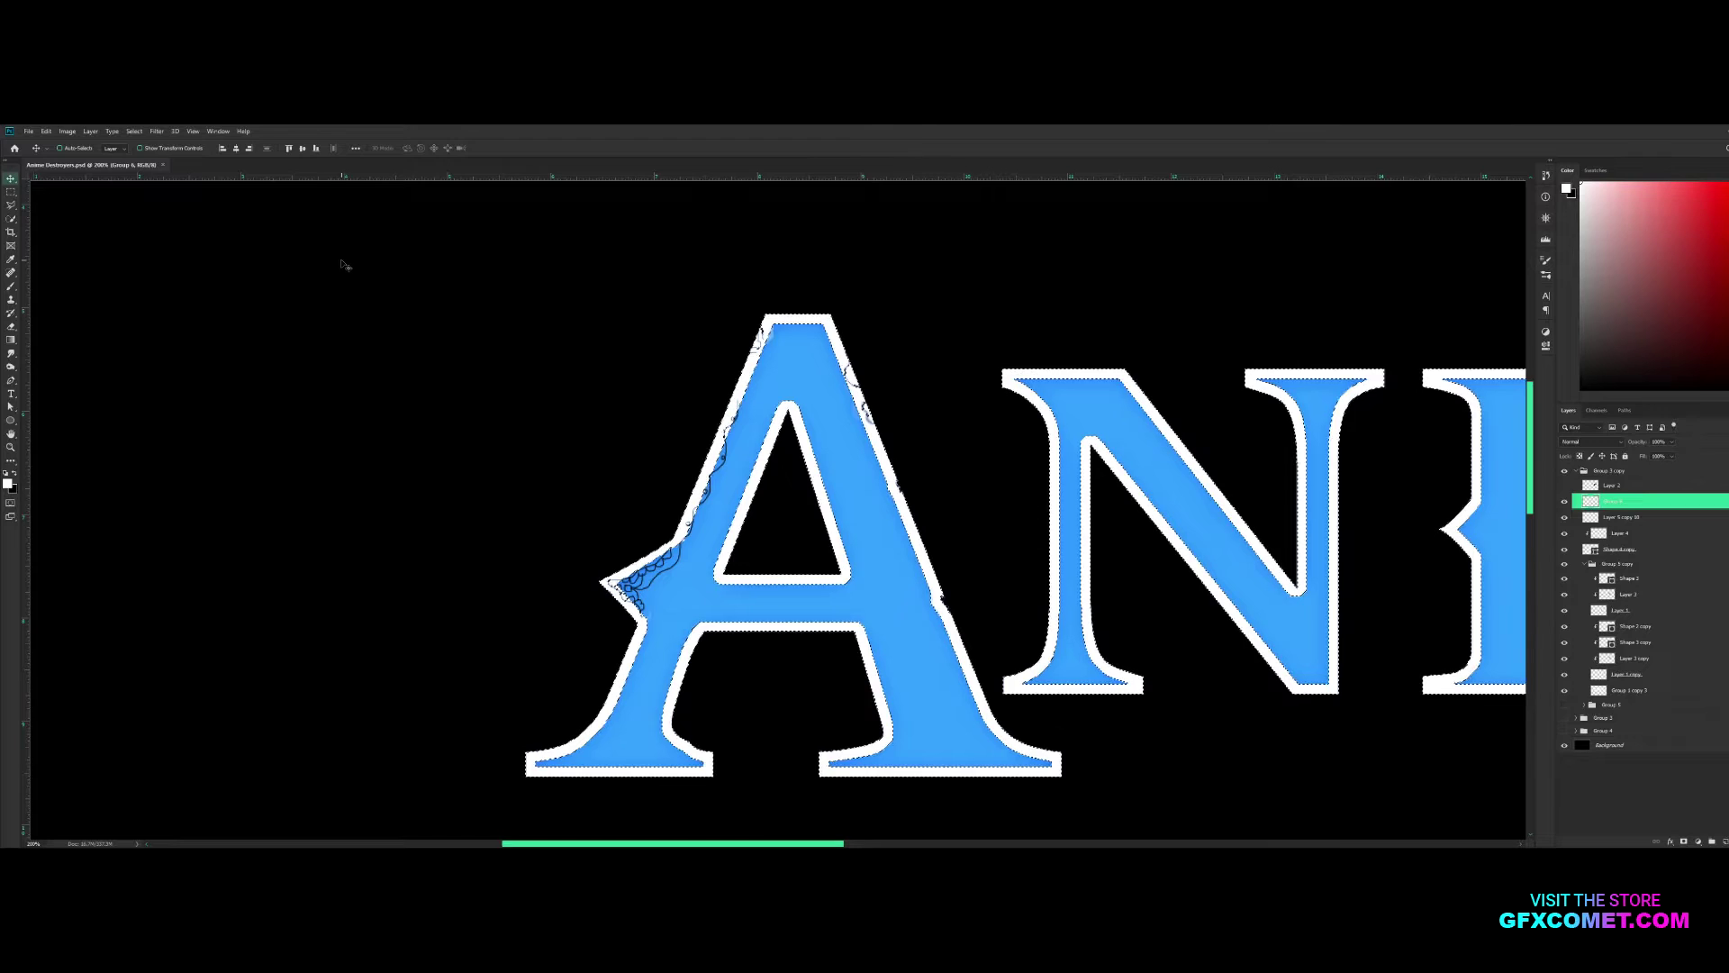
key(ctrl+minus)
key(ctrl+minus)
key(ctrl+minus)
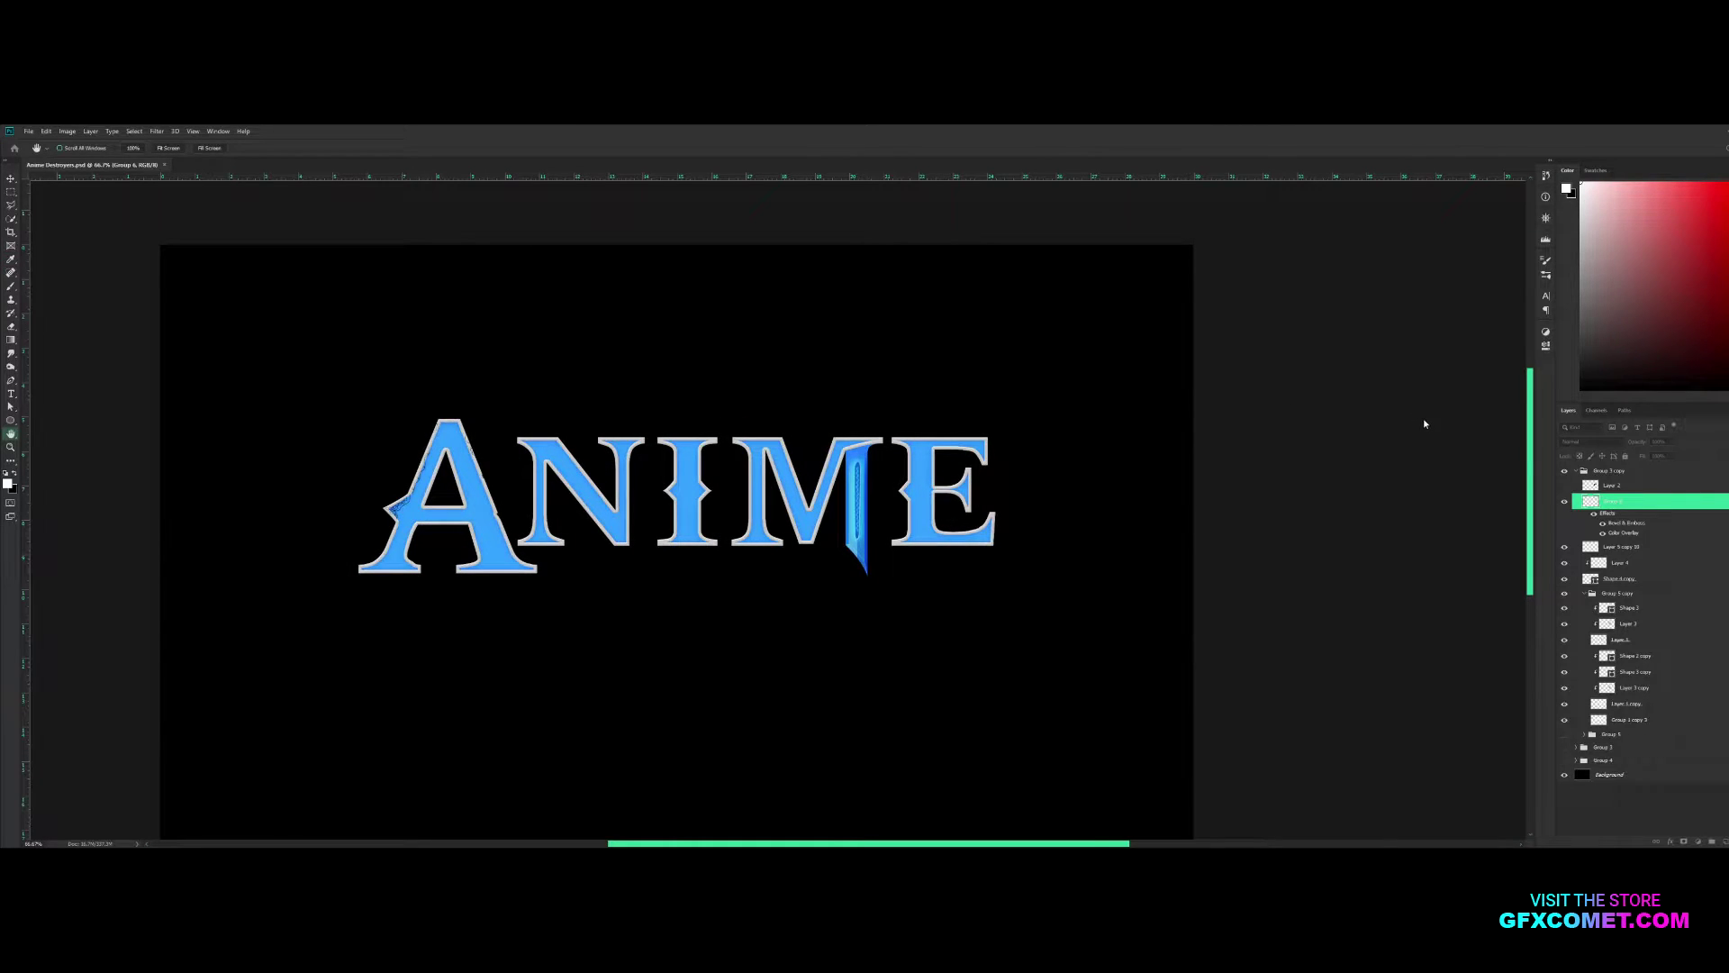
Set the letter outline Stroke to a dark blue sampled from the letters, then adjust the satin
key(ctrl+plus)
key(ctrl+plus)
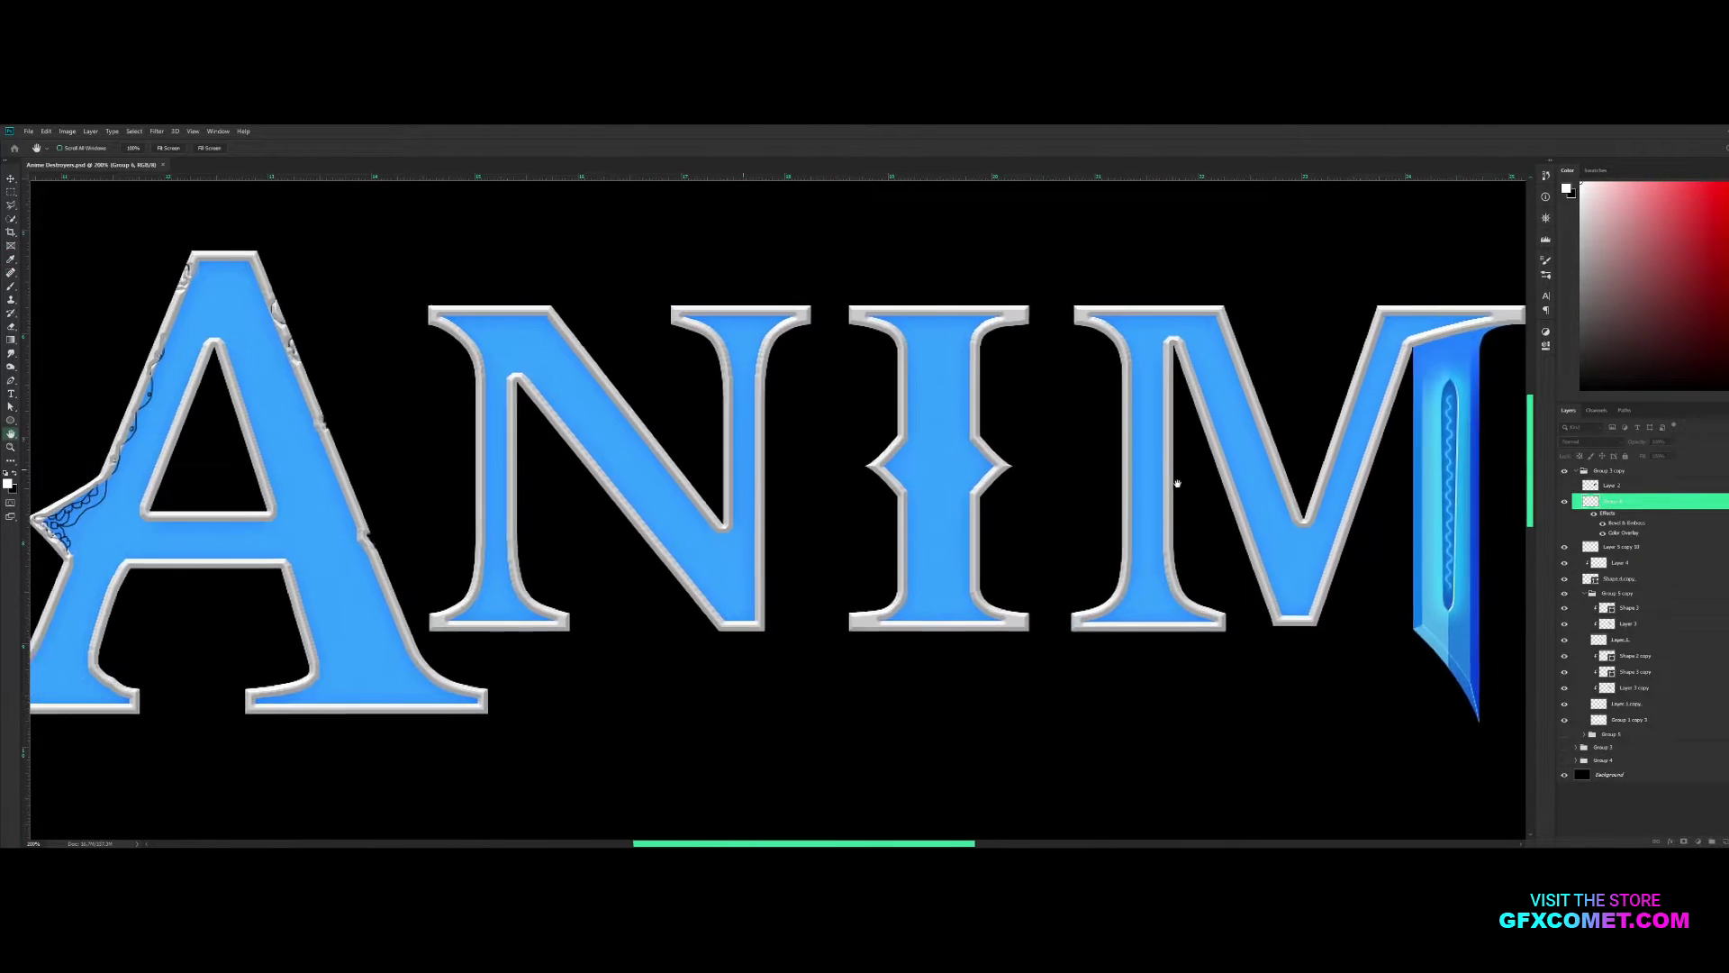
key(i)
click(1411, 494)
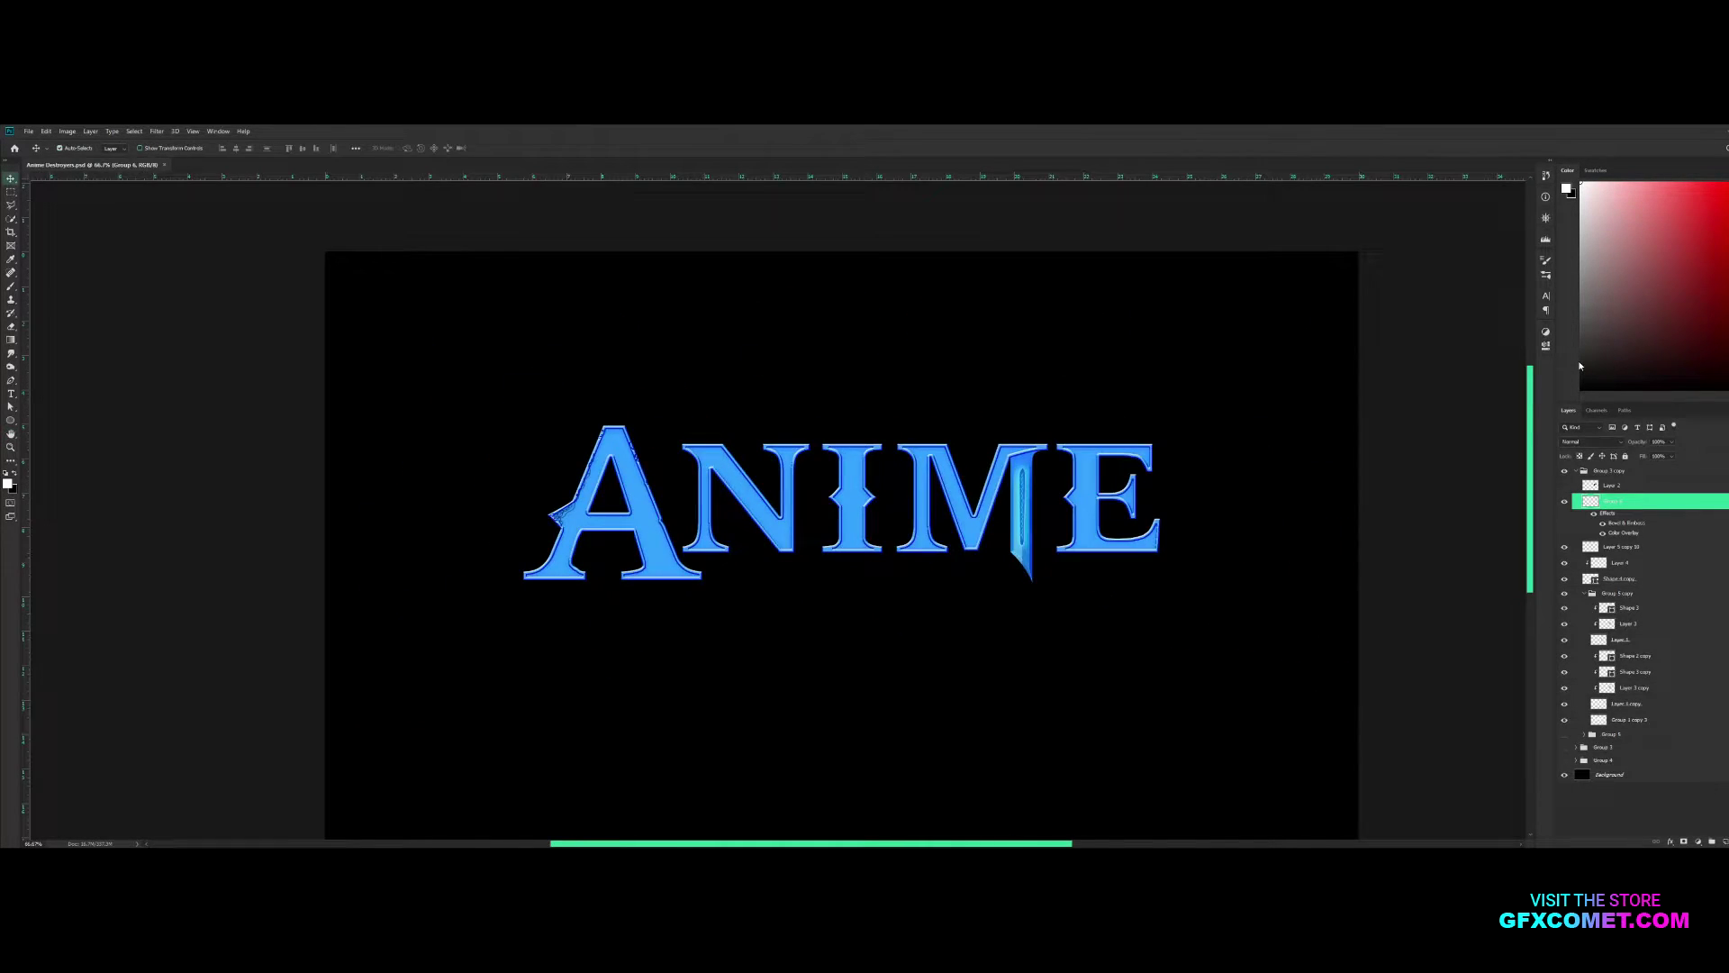
key(ctrl+0)
key(ctrl+1)
click(1664, 719)
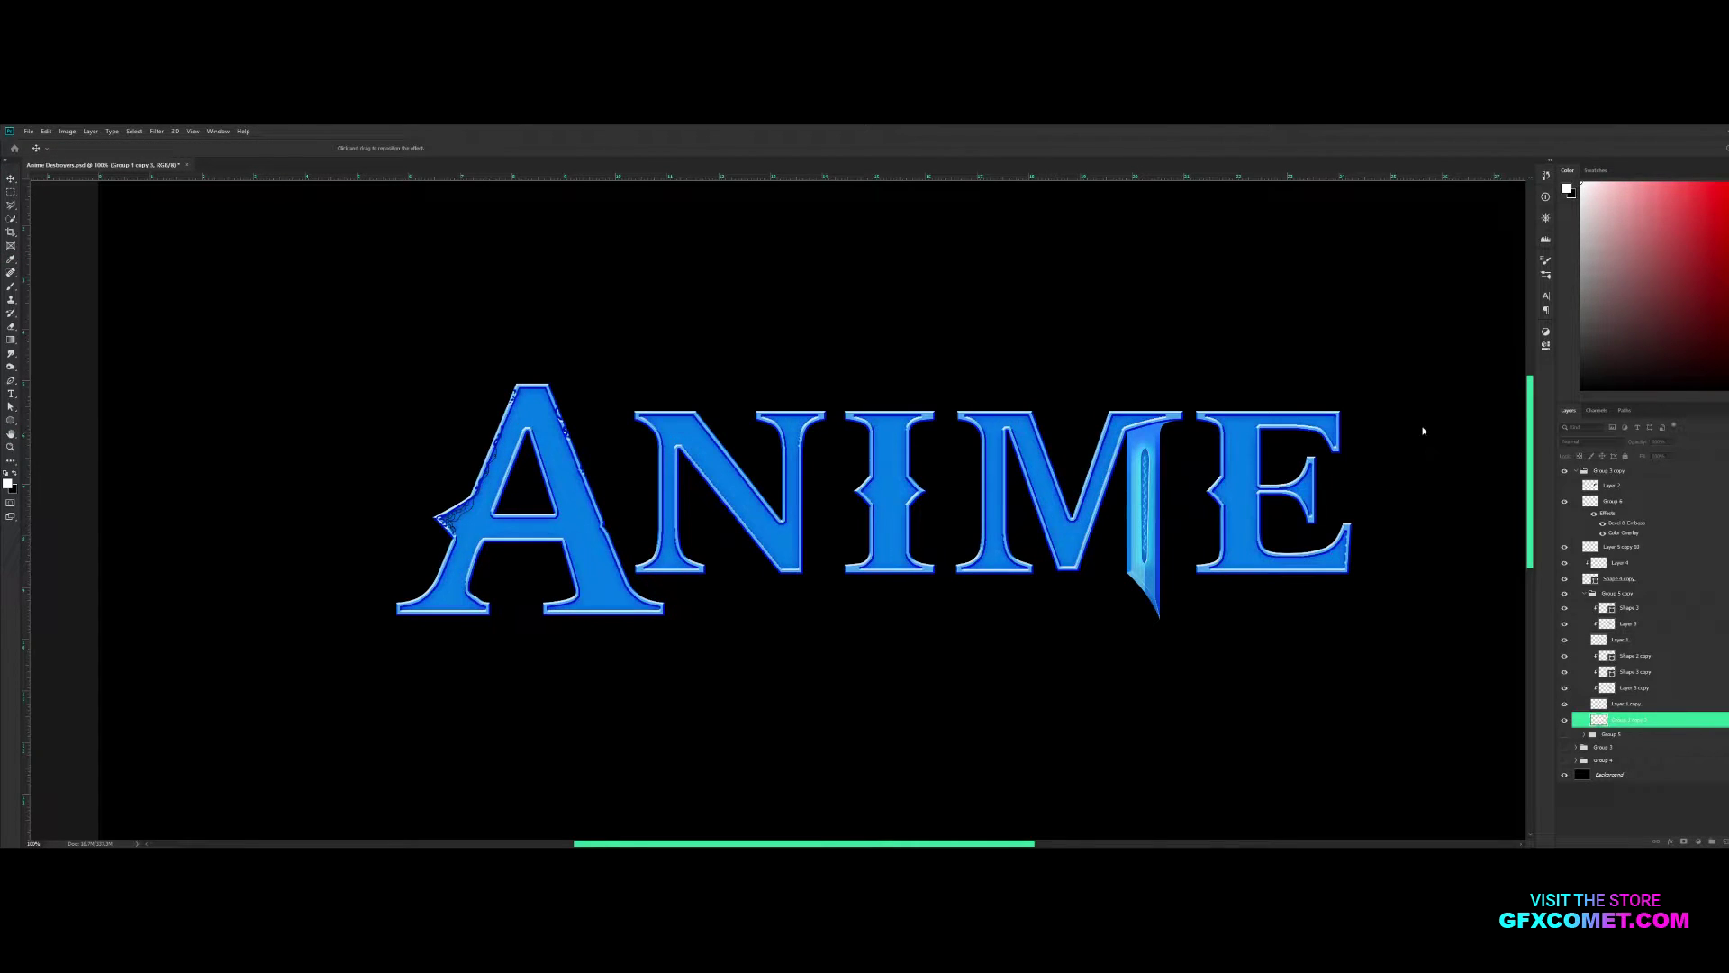
mouse_move(1425, 446)
mouse_down()
mouse_move(1374, 432)
mouse_move(1426, 426)
mouse_up()
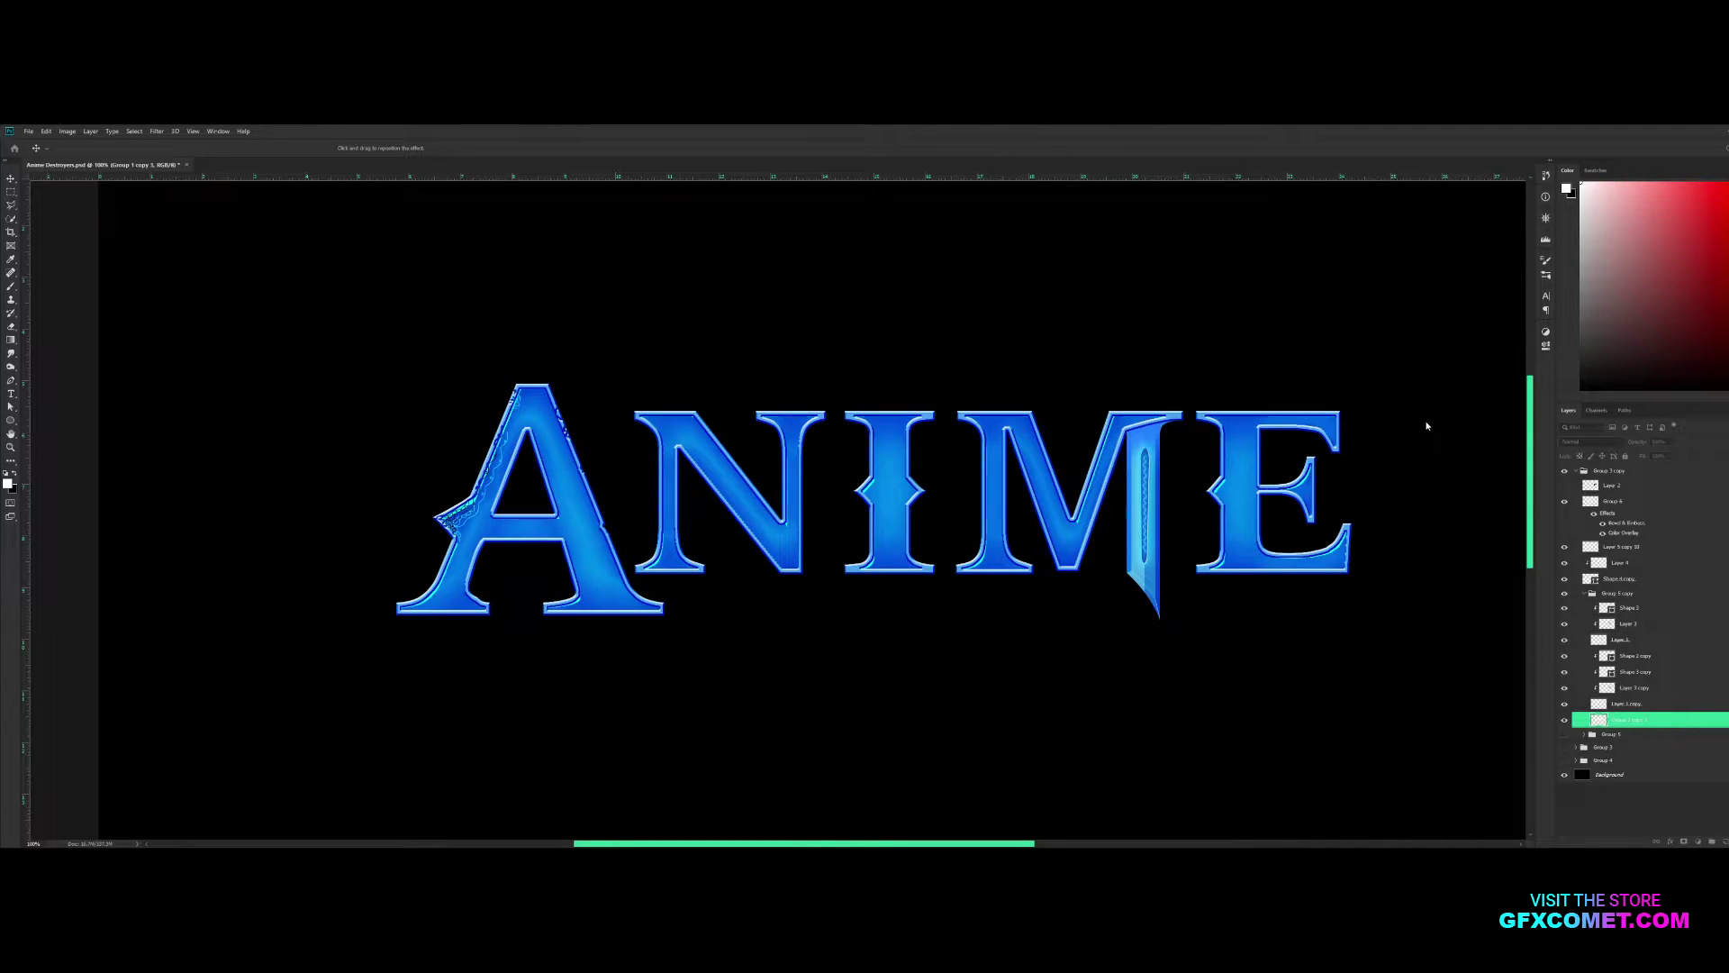
Shift the Satin highlights across the ANIME letters and zoom out to 50%
mouse_move(1425, 427)
mouse_down()
mouse_move(1428, 448)
mouse_move(1430, 408)
mouse_move(1413, 410)
mouse_move(1430, 404)
mouse_move(1436, 425)
mouse_up()
key(h)
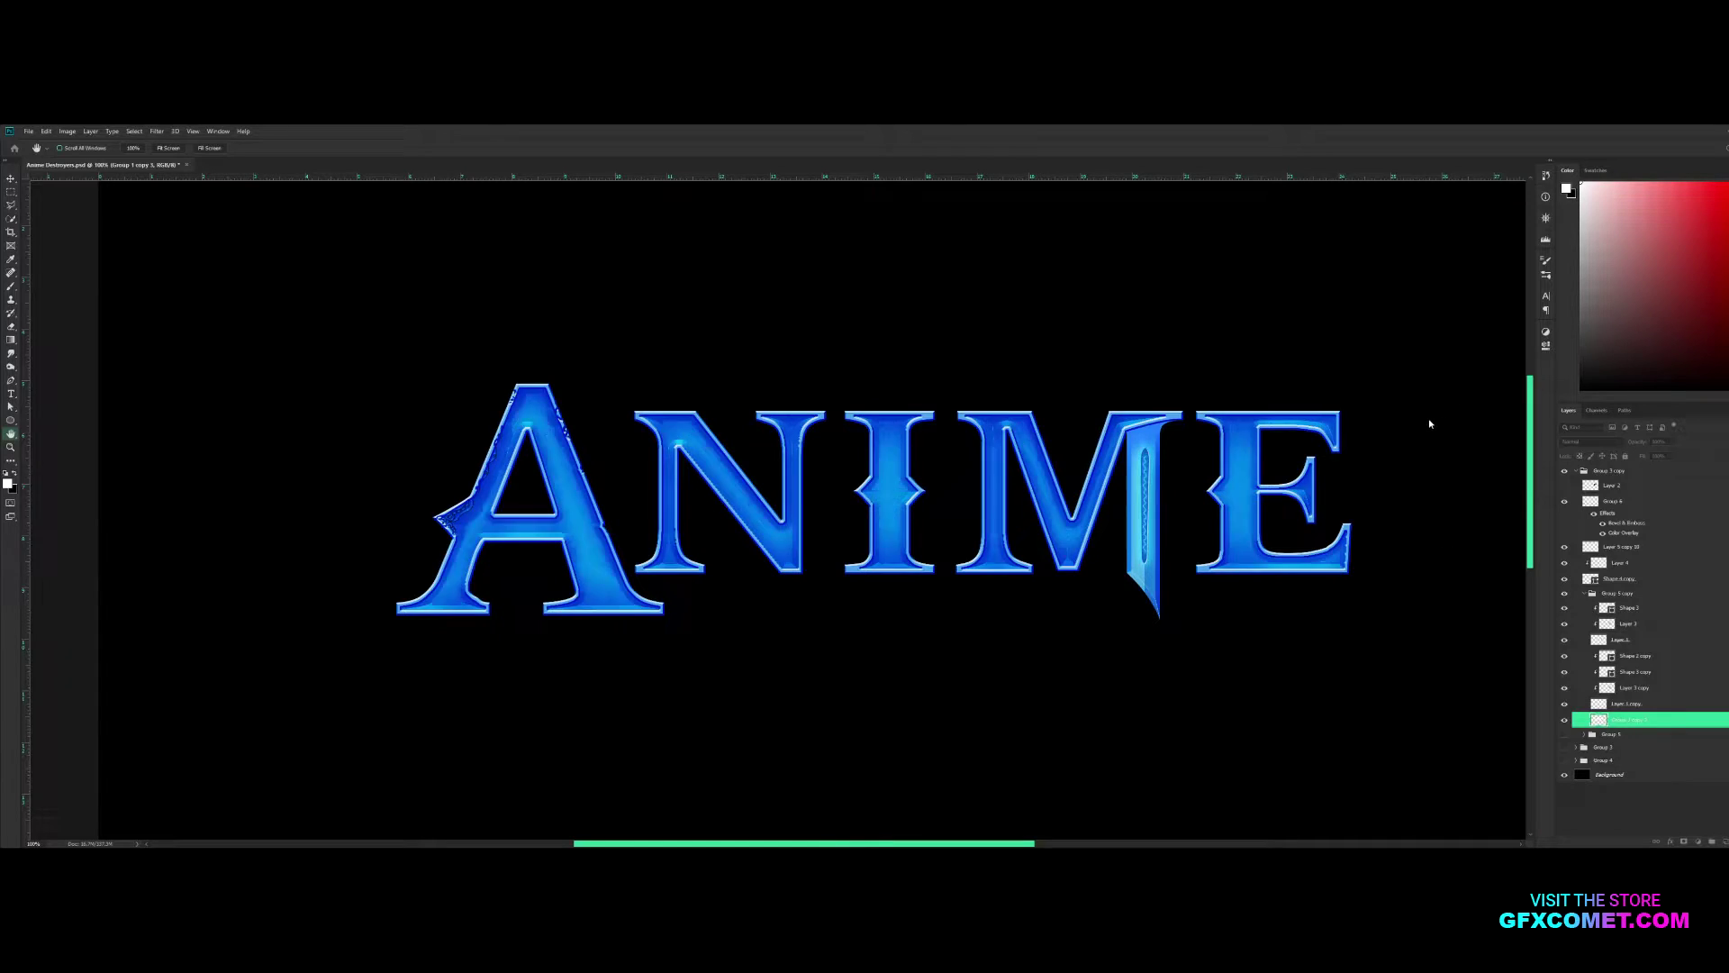
key(ctrl+minus)
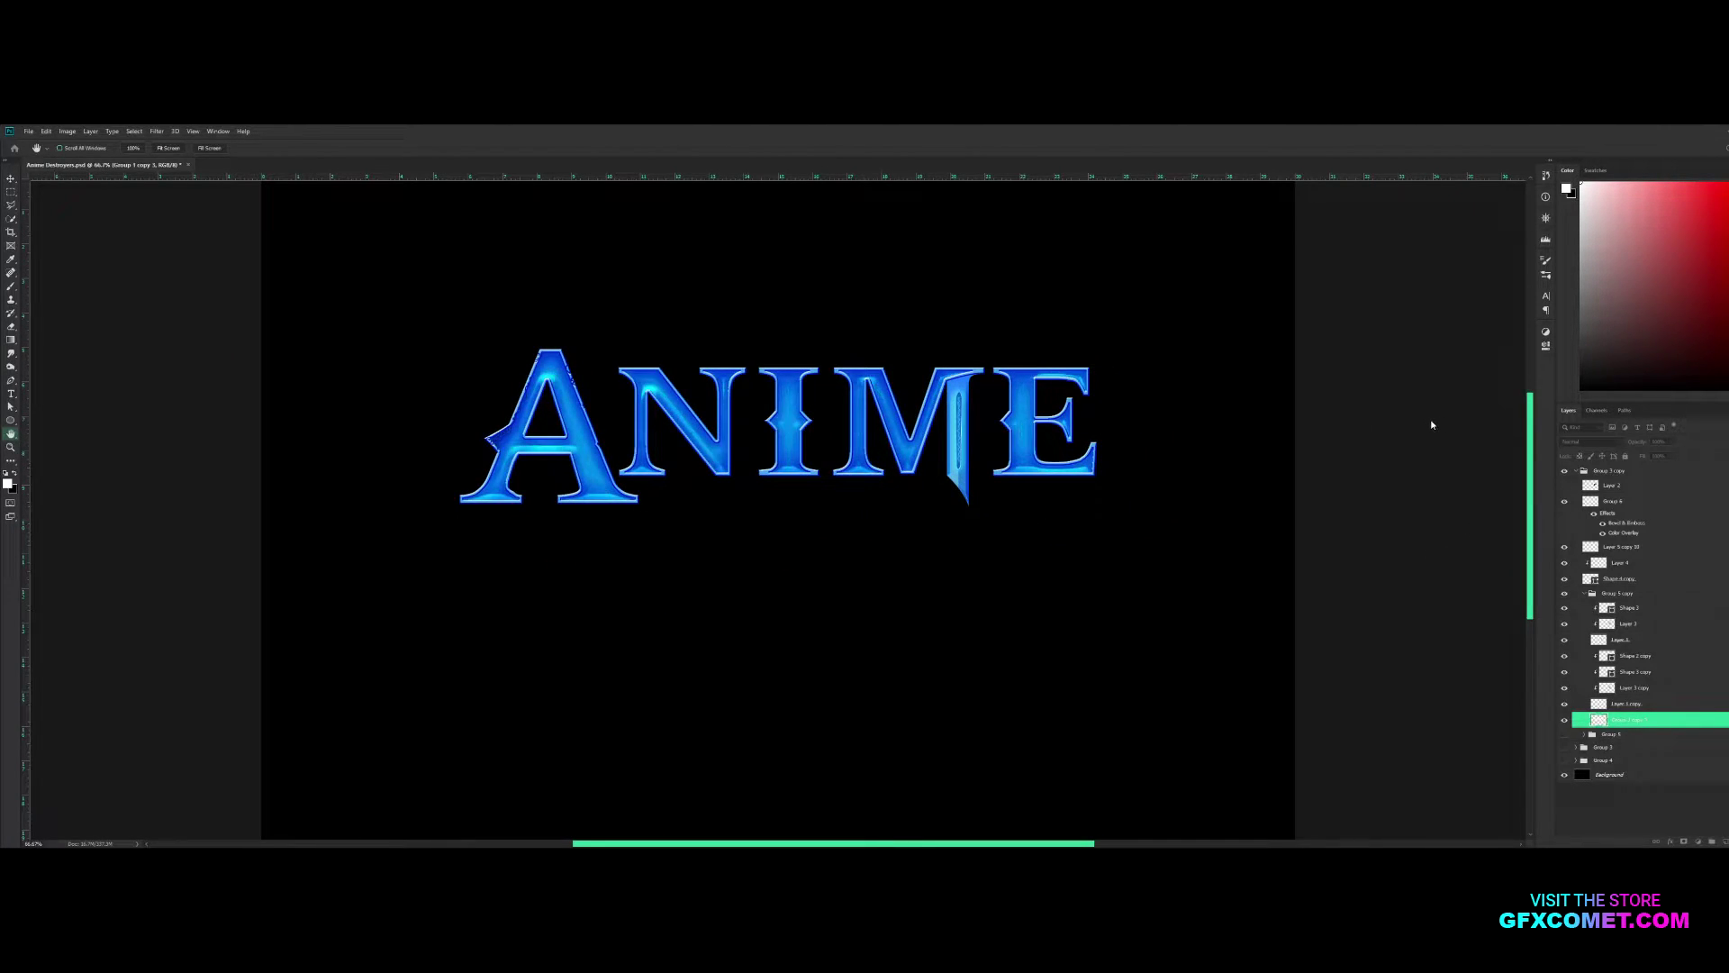
key(v)
key(ctrl+minus)
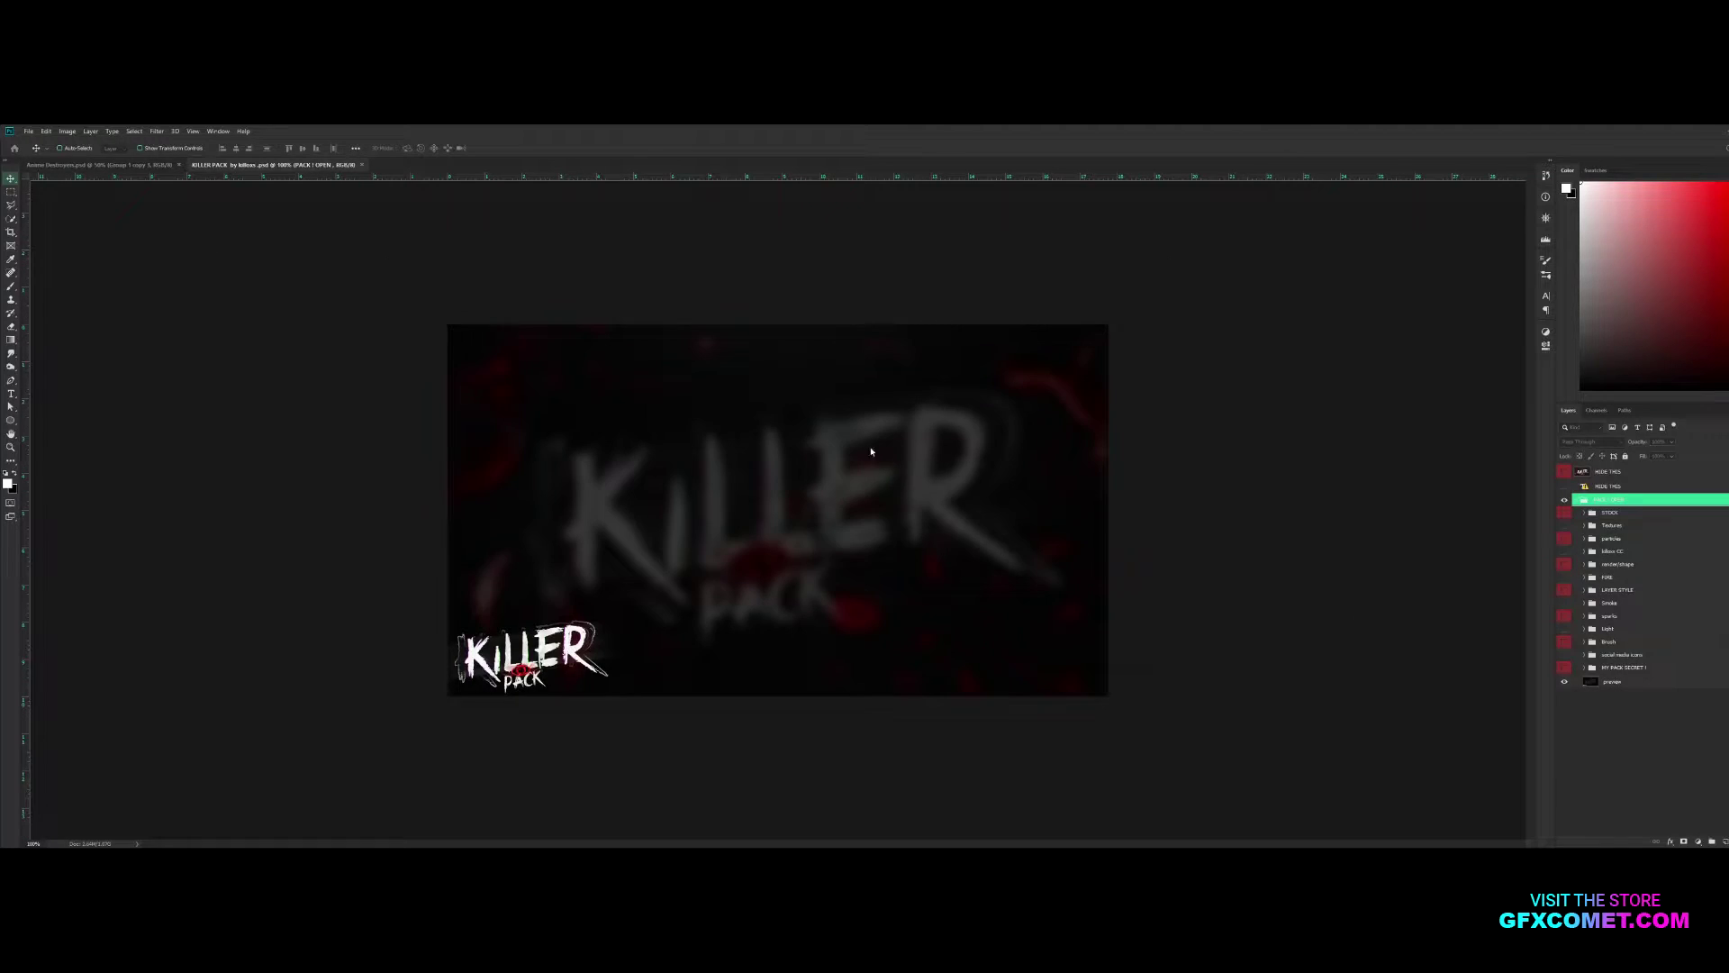
Bring the blue streak texture from KILLER PACK into ANIME, clipped to the letters in Soft Light
key(ctrl+Tab)
click(1583, 526)
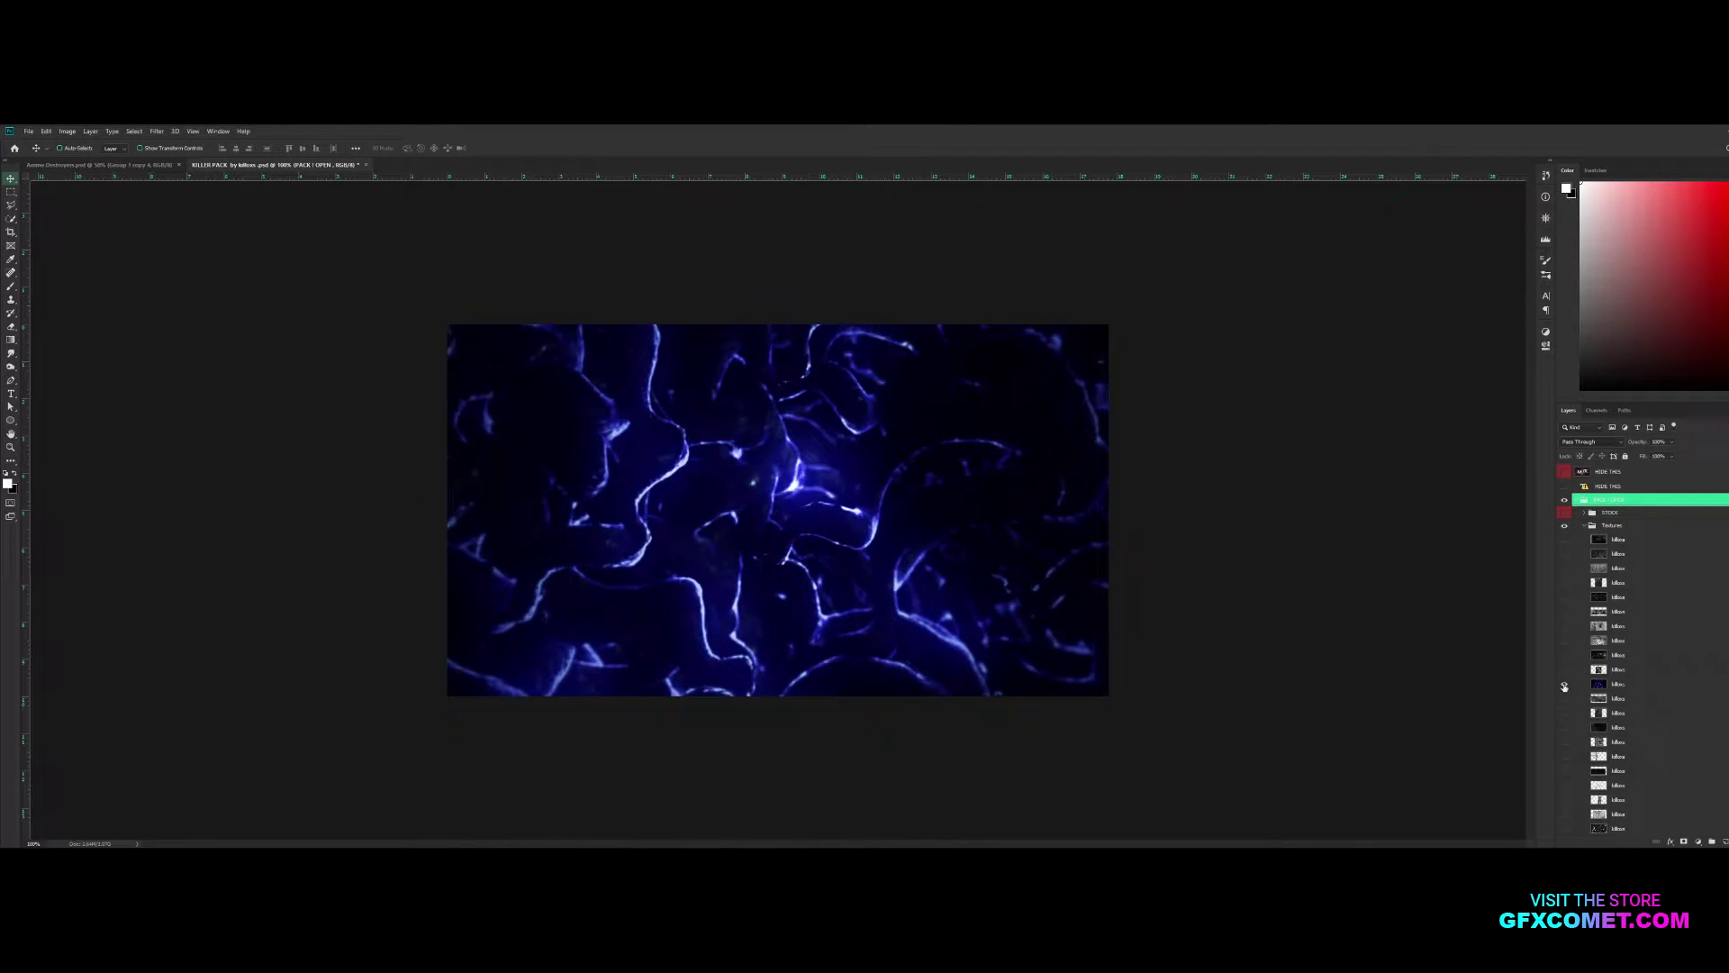
drag(1599, 539, 838, 471)
key(ctrl+alt+g)
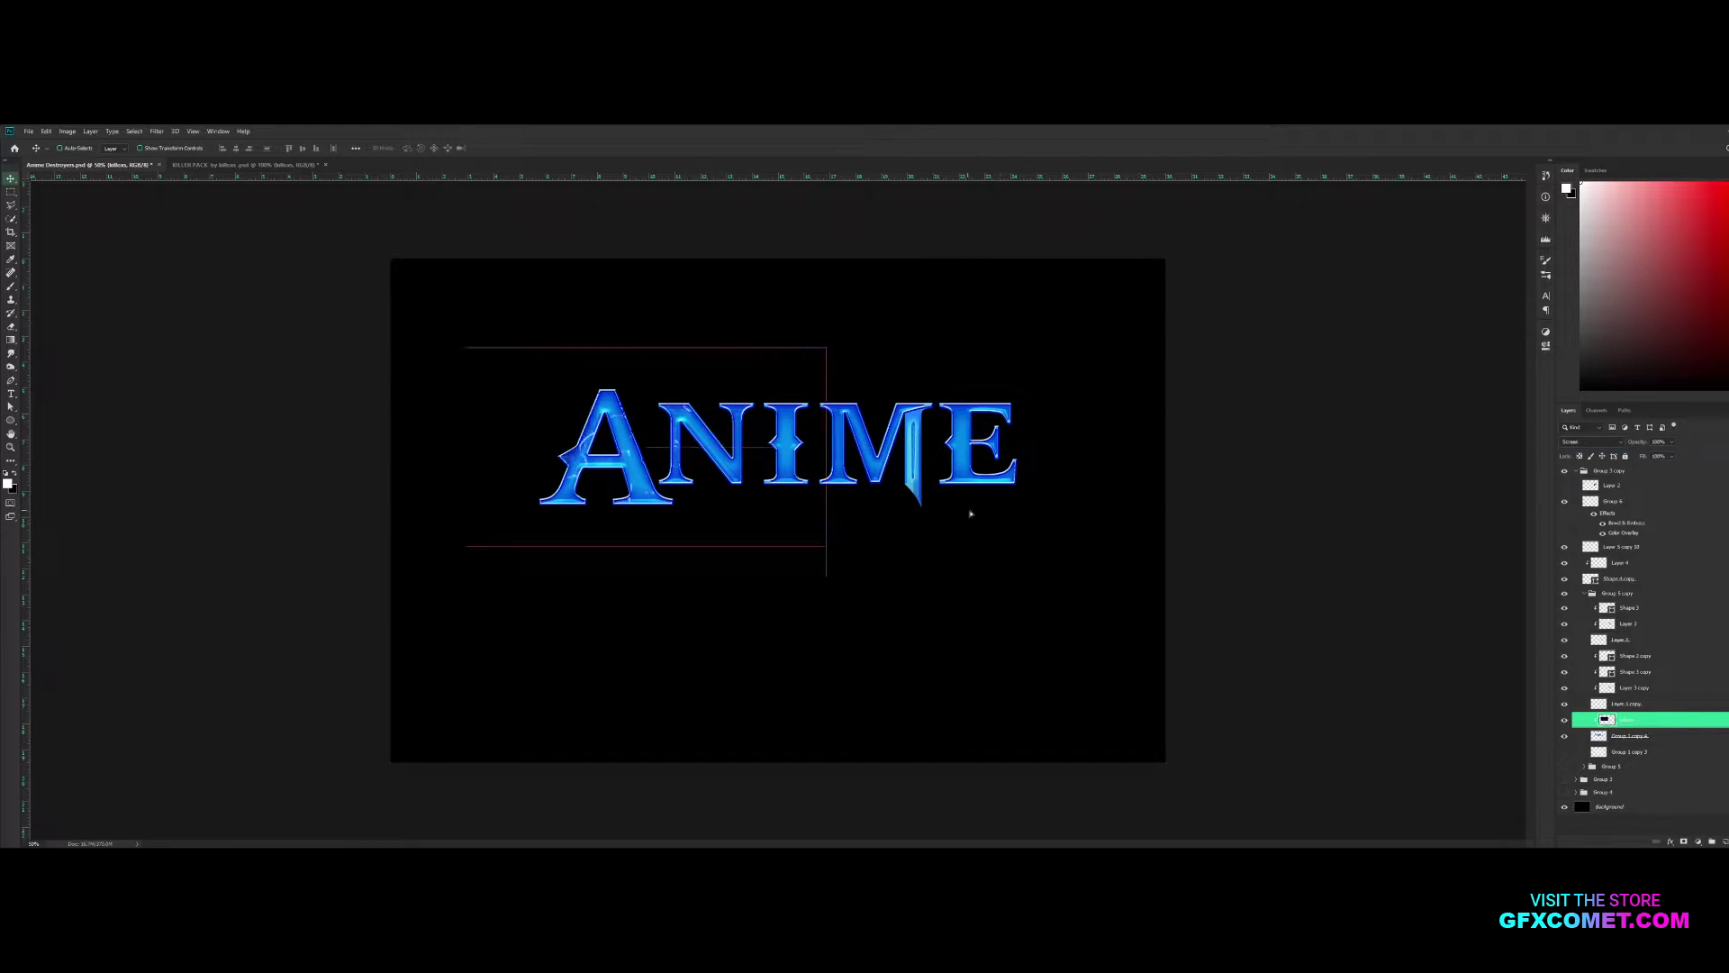
key(shift+alt+o)
key(shift+alt+f)
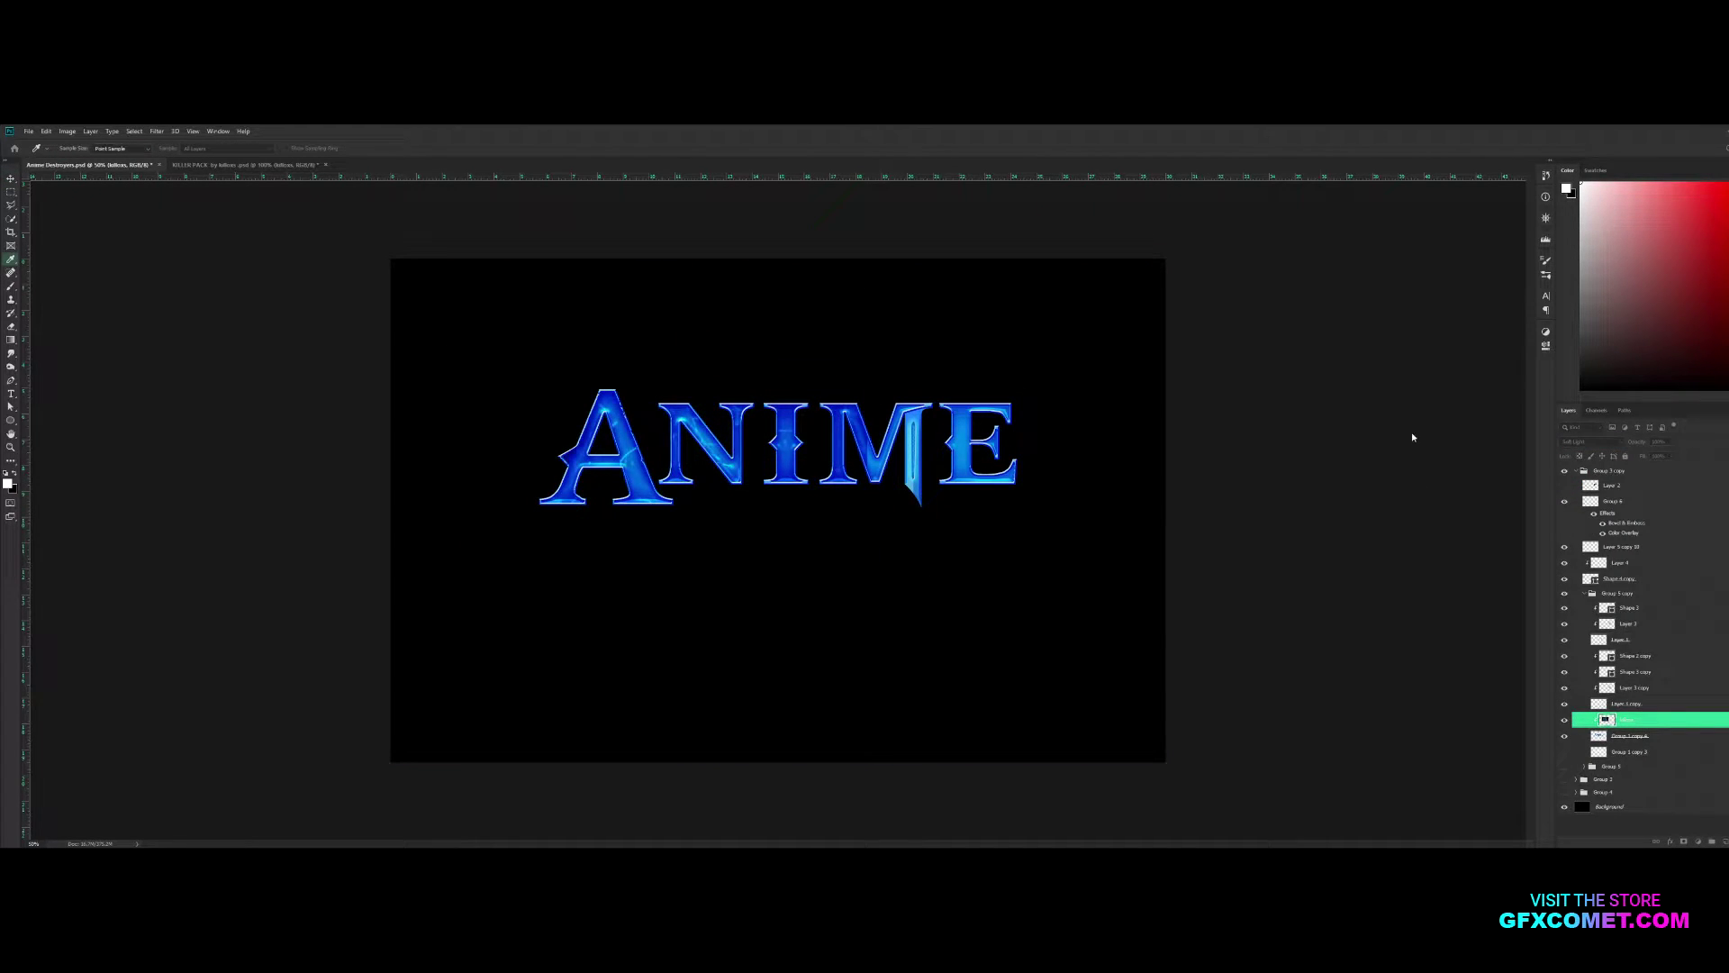
Resize the clipped texture and lower its opacity to 25%
key(ctrl+t)
key(Return)
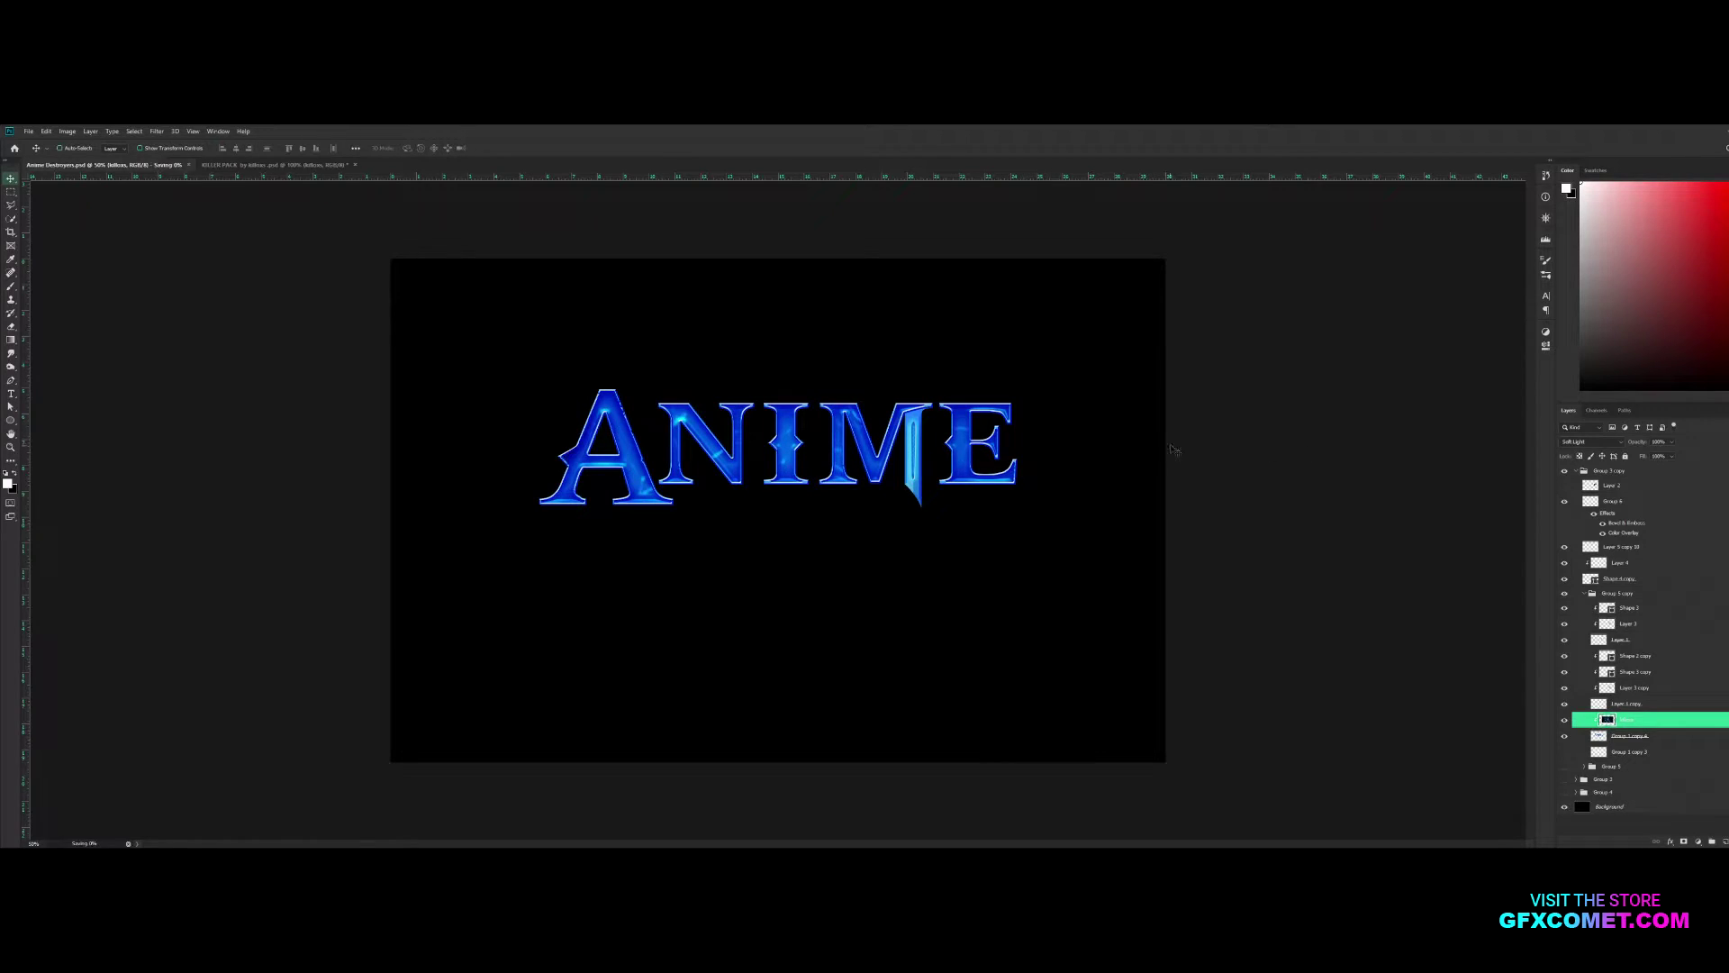
key(2)
key(5)
key(ctrl+1)
Hide the black Background layer and add a new white-filled layer
click(1564, 806)
click(1612, 806)
click(1711, 841)
key(alt+BackSpace)
click(1660, 502)
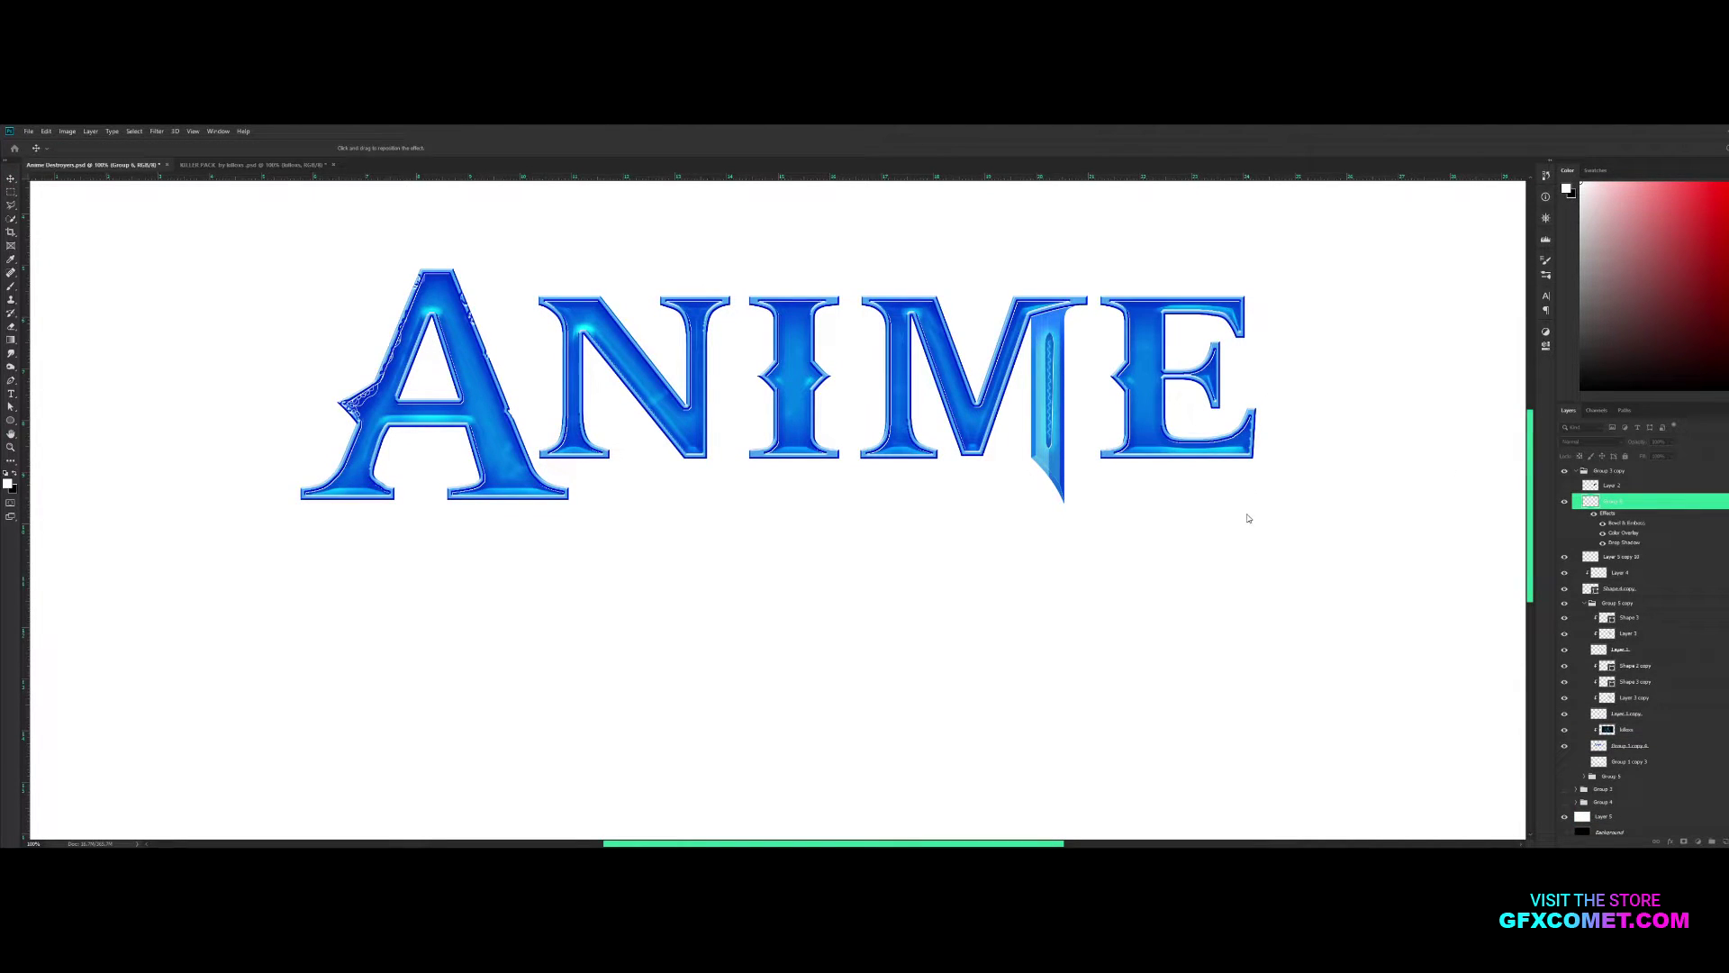
Deepen the letters' drop shadow and offset the Group 7 letter copy down-left
drag(1424, 402, 1423, 425)
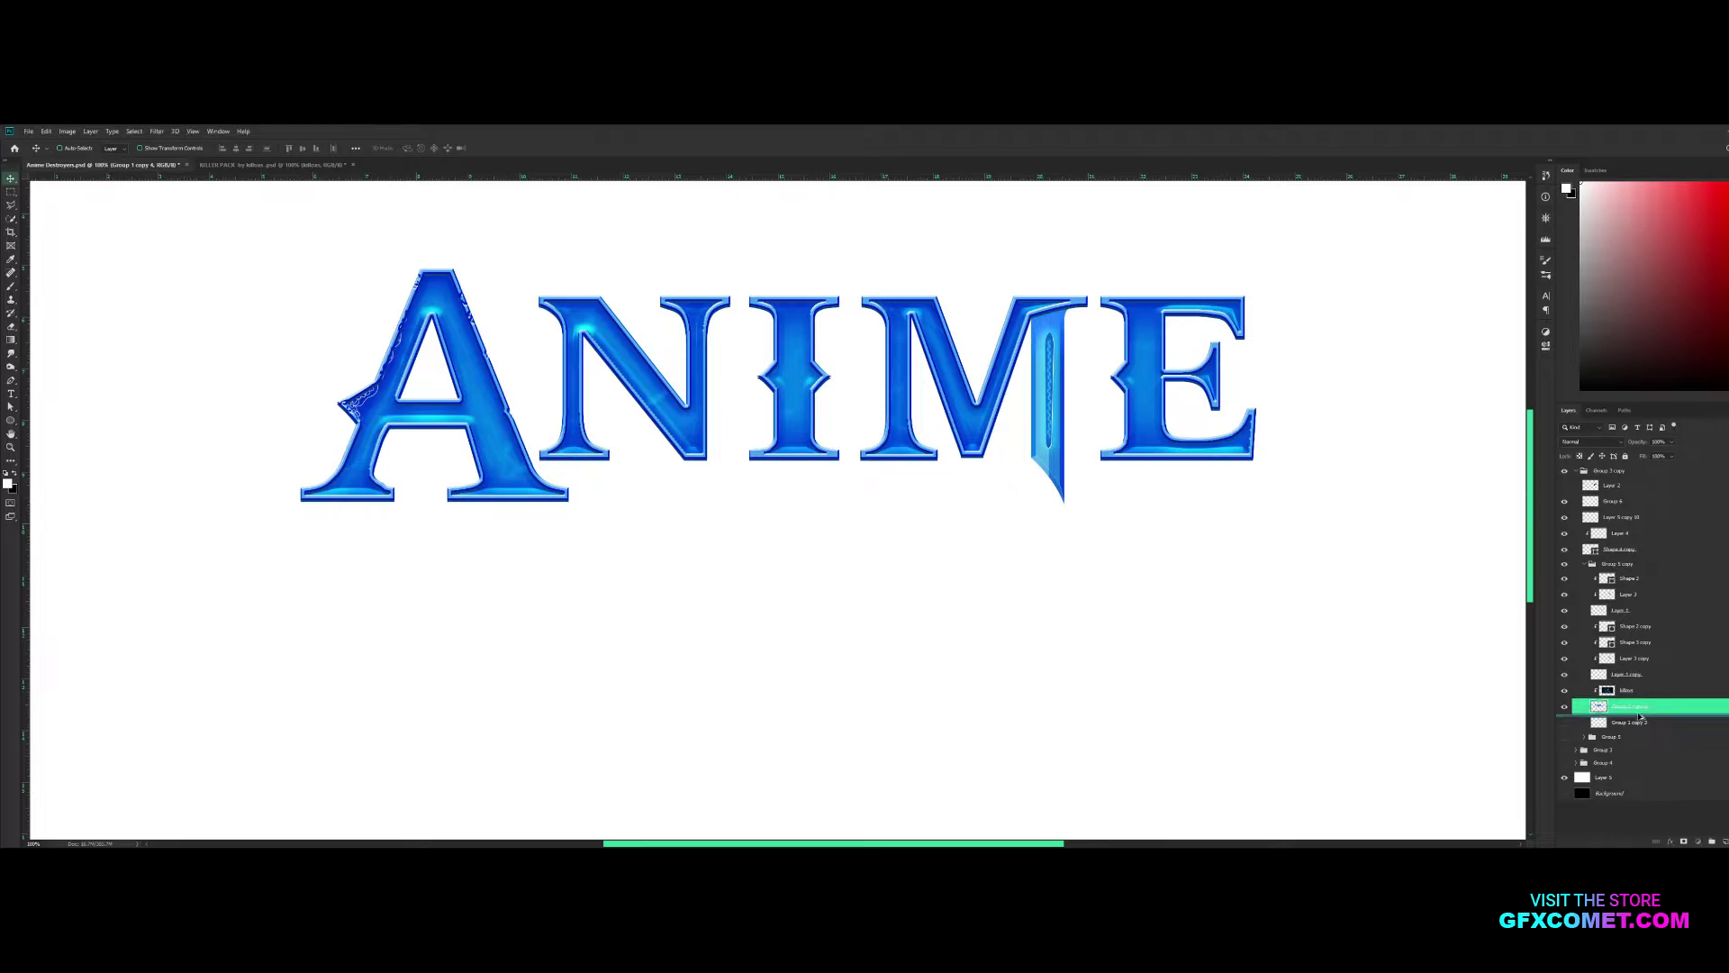
ctrl+click(1117, 432)
drag(1116, 432, 1107, 439)
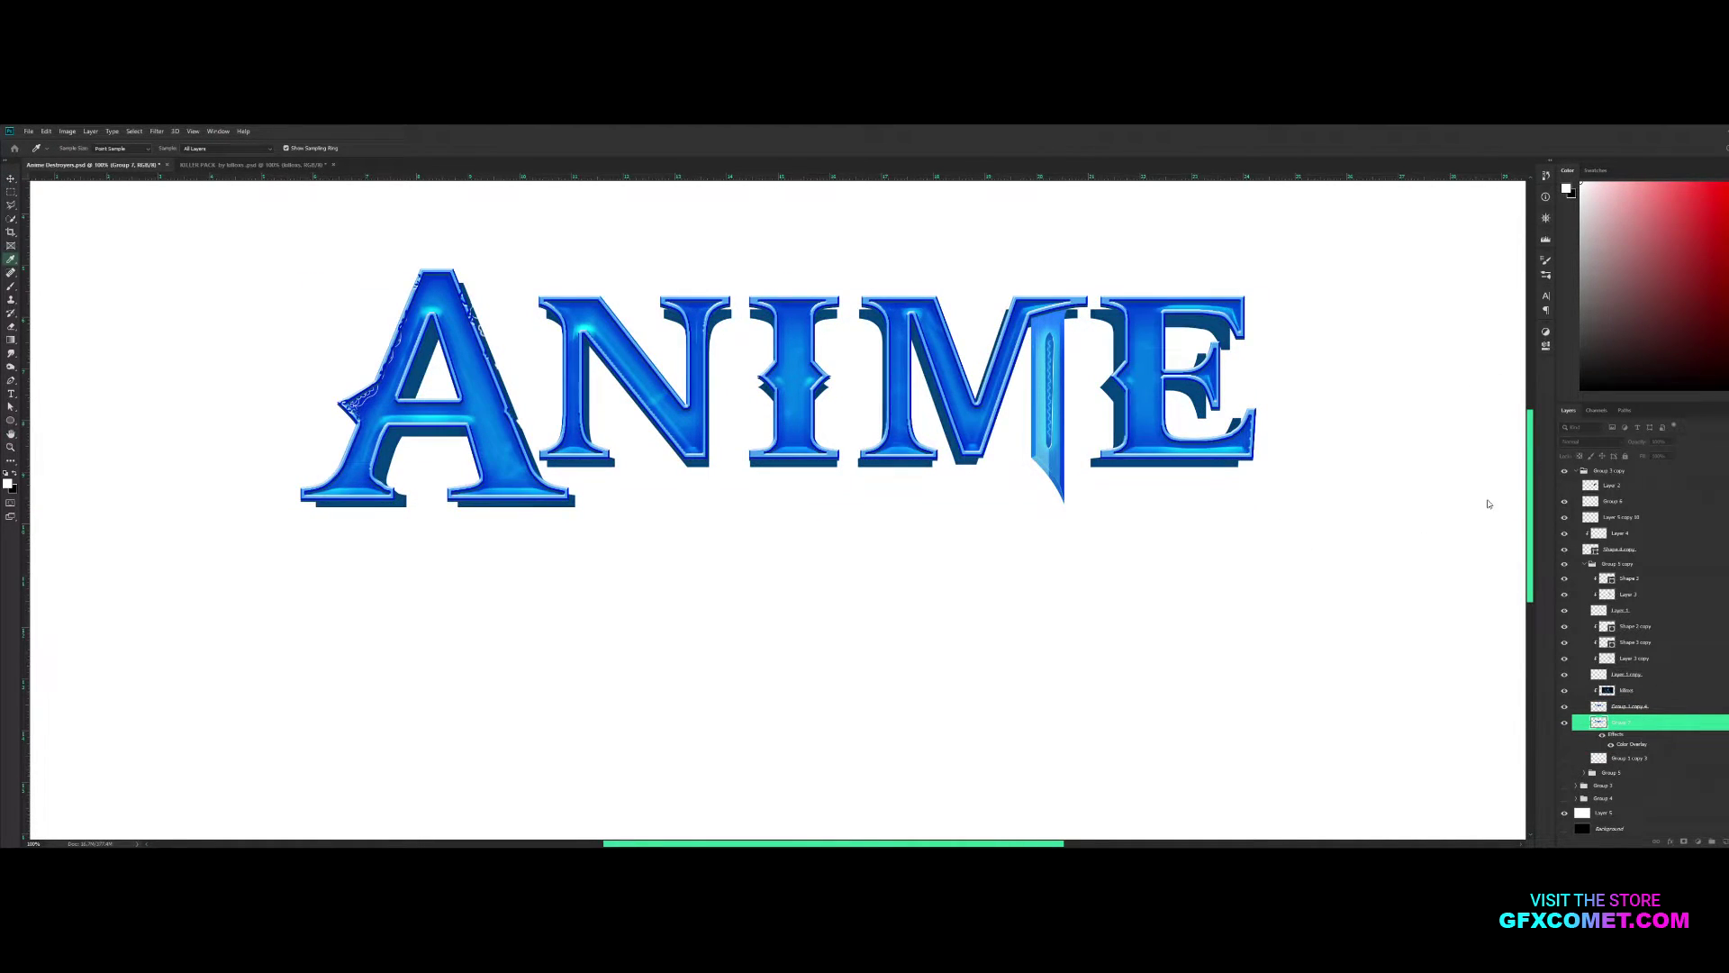
Create a new layer for fill shapes with the blue Pen tool in Shape mode
key(ctrl+shift+alt+n)
key(p)
scroll(391, 229, up, 3)
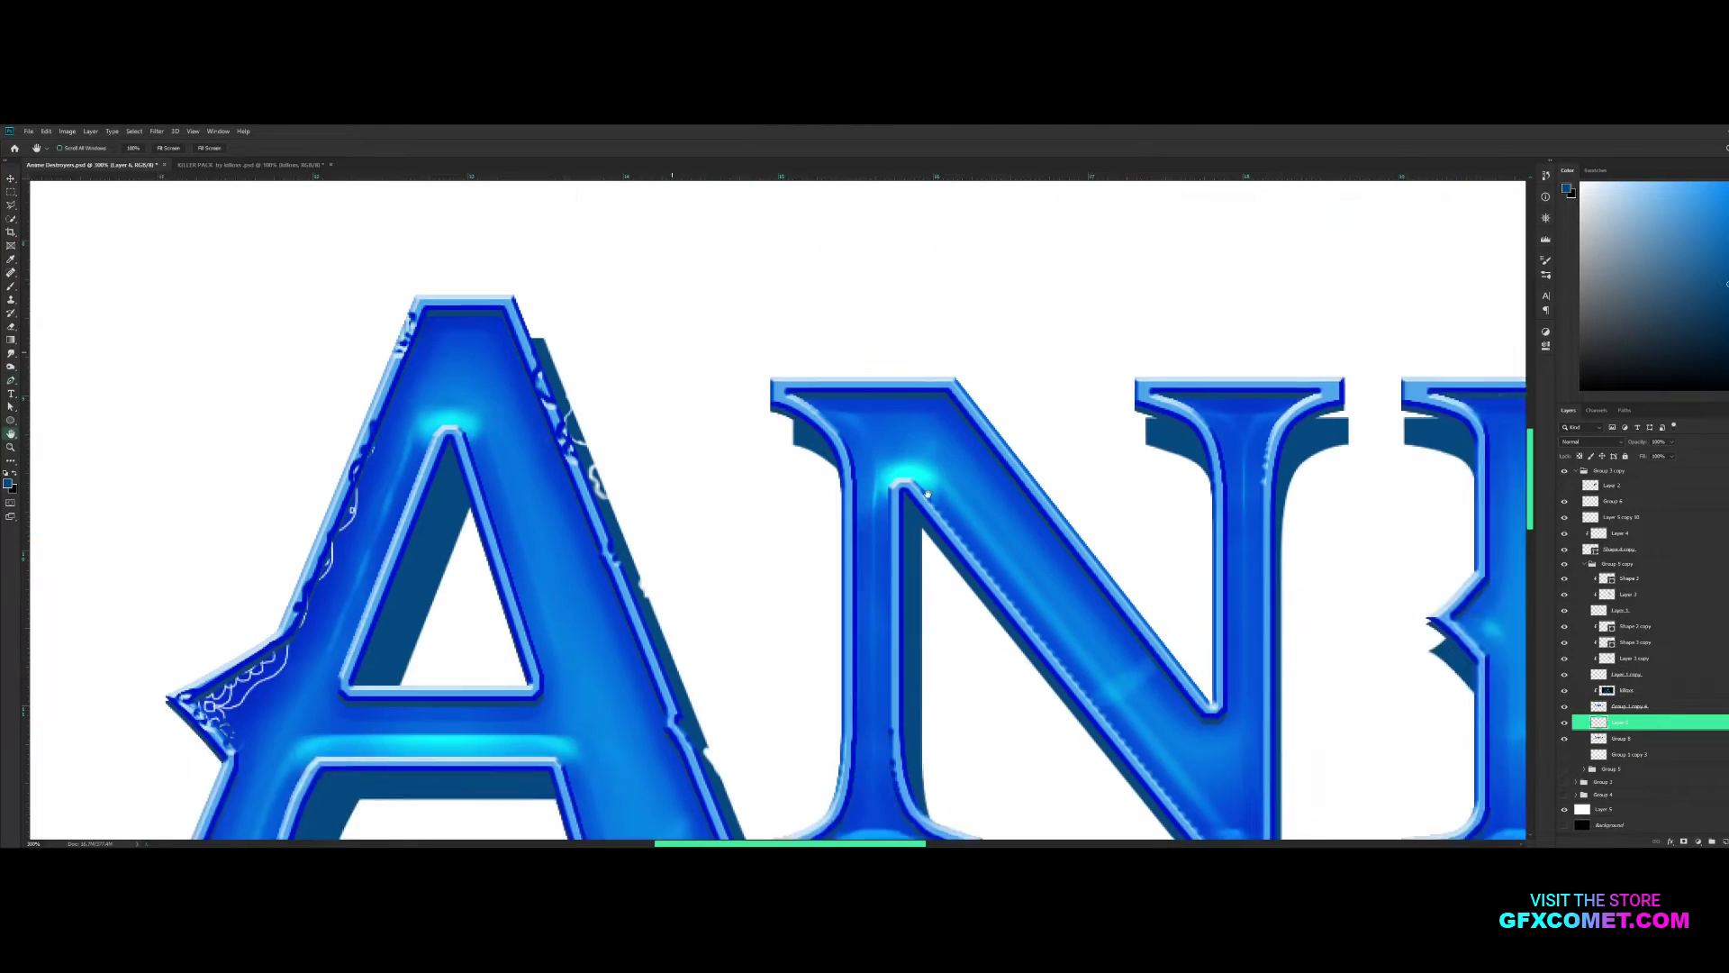
click(74, 147)
click(72, 135)
Draw dark blue fill shapes at the A's top-right and foot and the N's serifs
click(575, 385)
scroll(901, 405, down, 1)
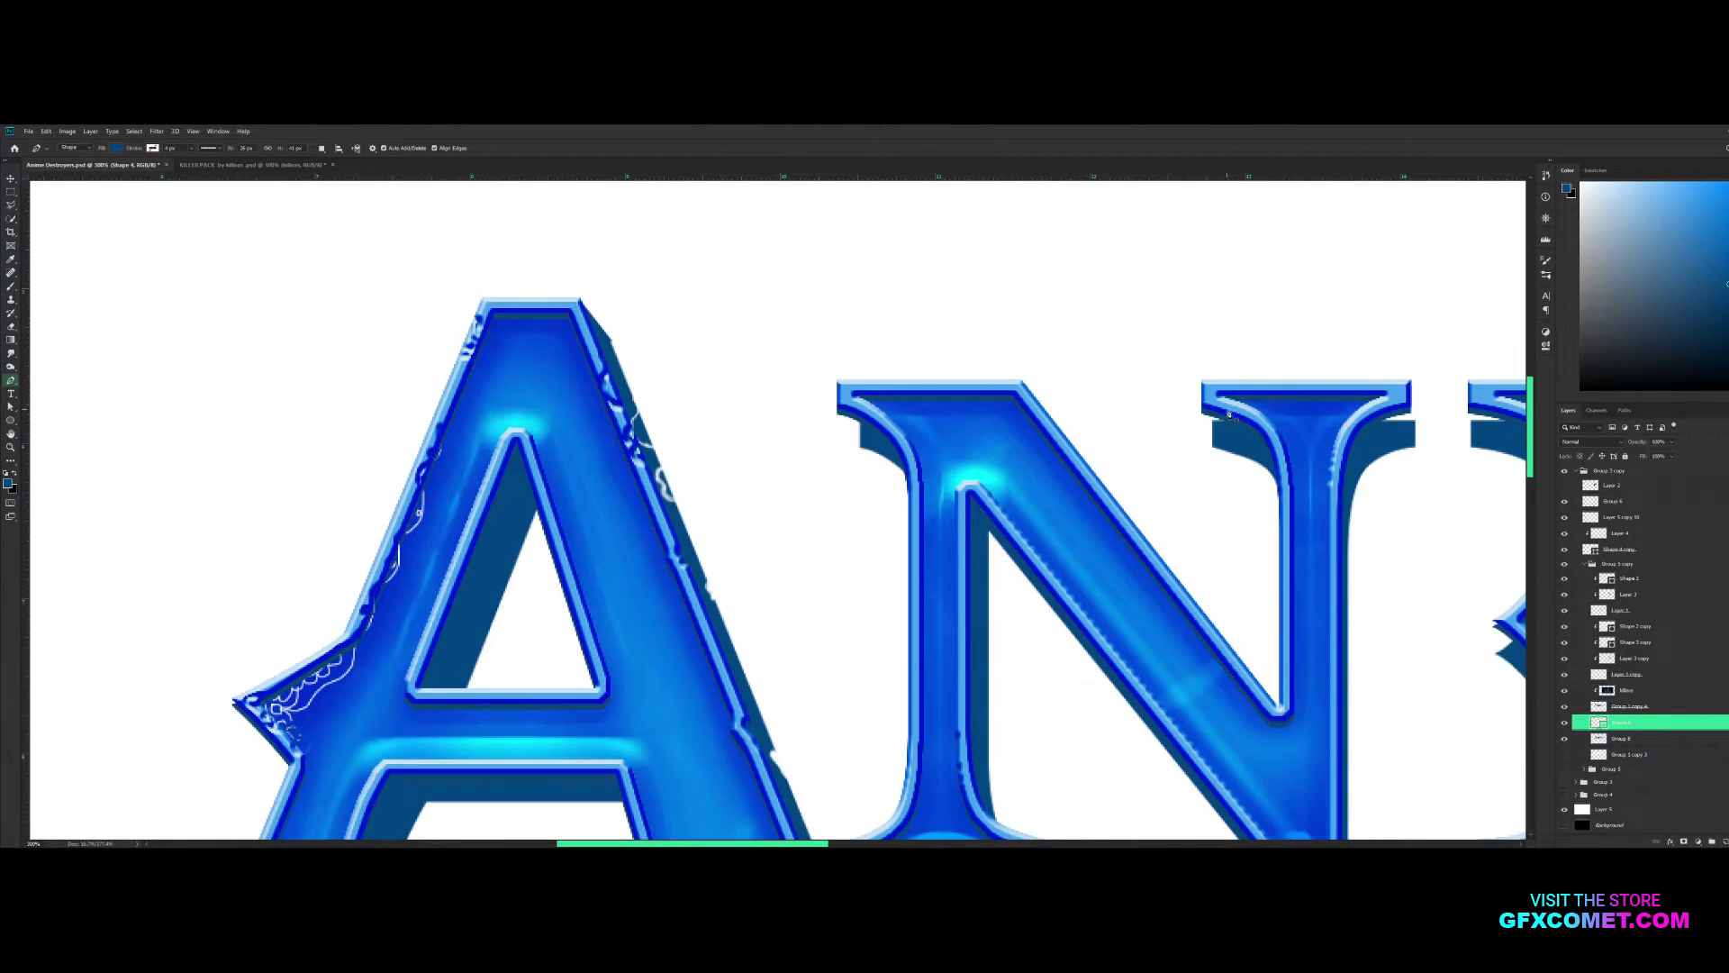
click(1204, 414)
click(1215, 451)
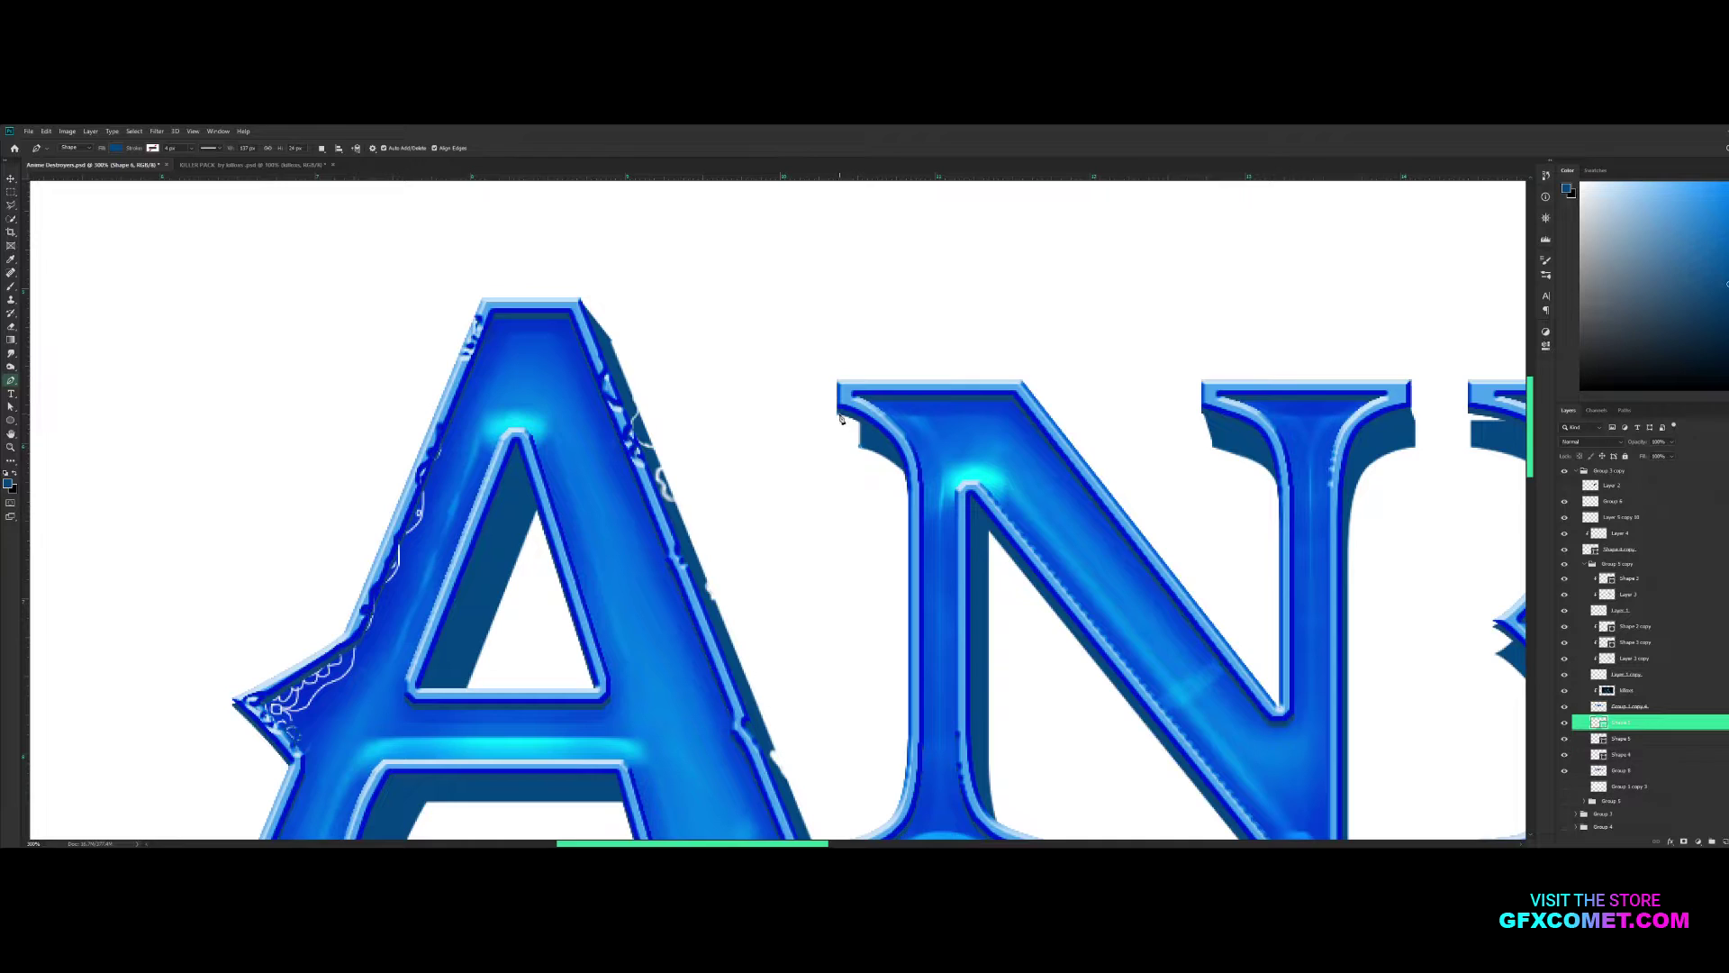
scroll(810, 540, down, 5)
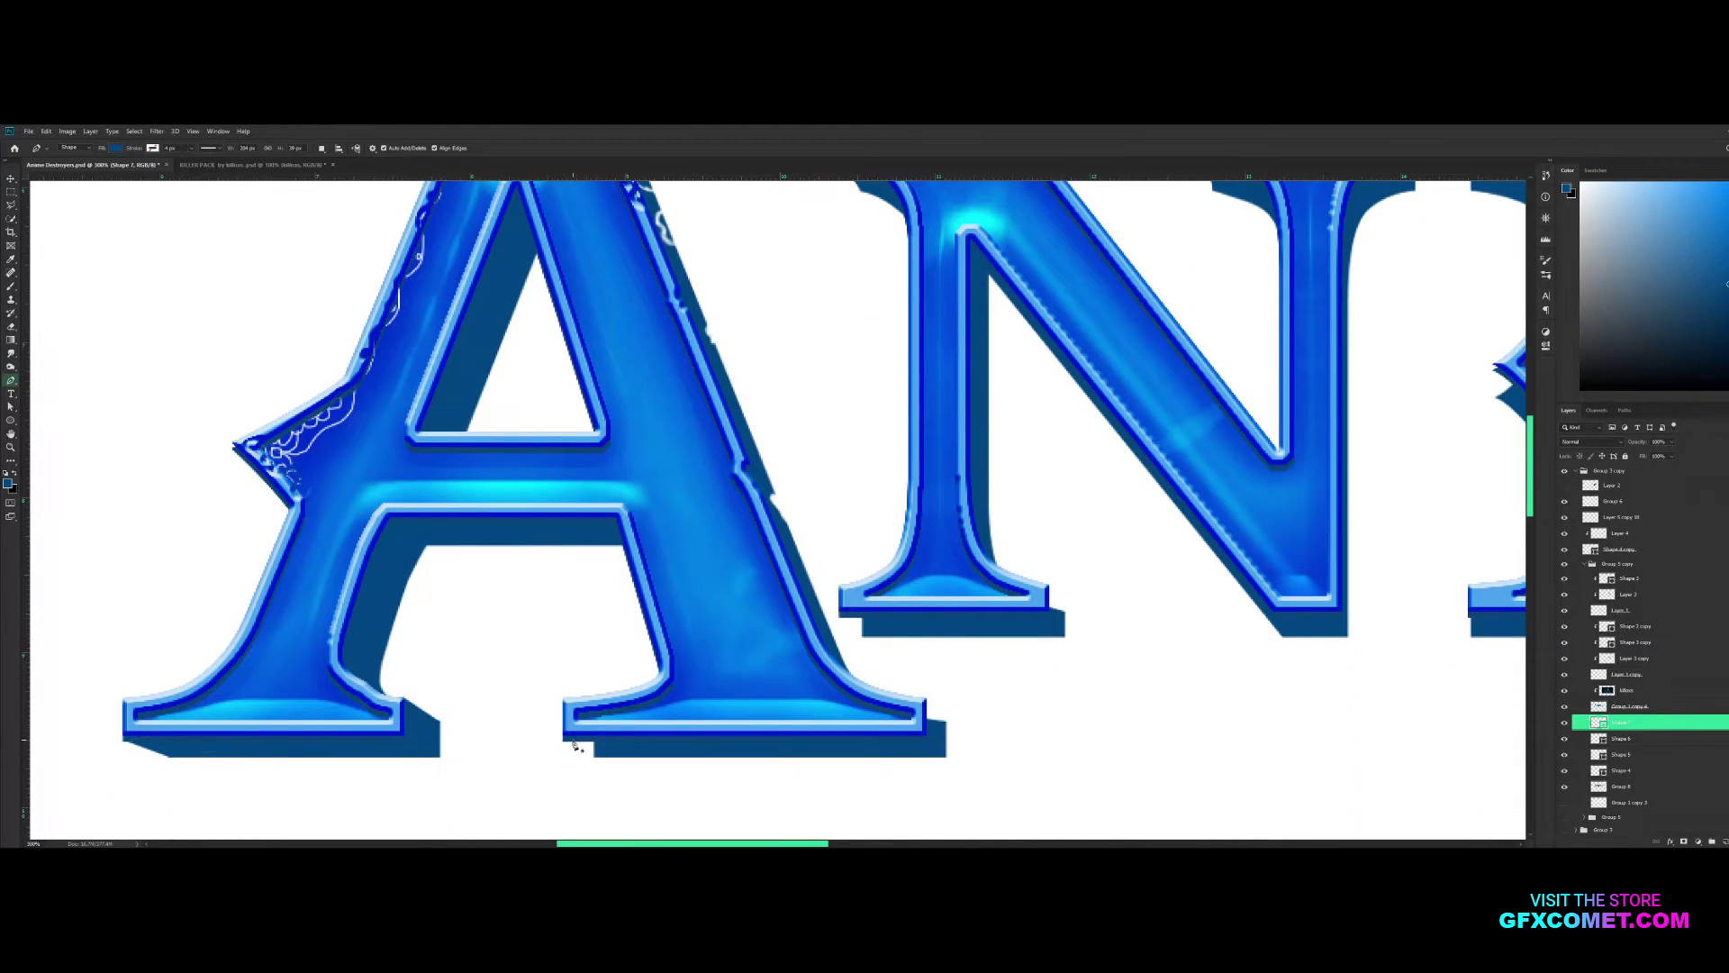
click(564, 743)
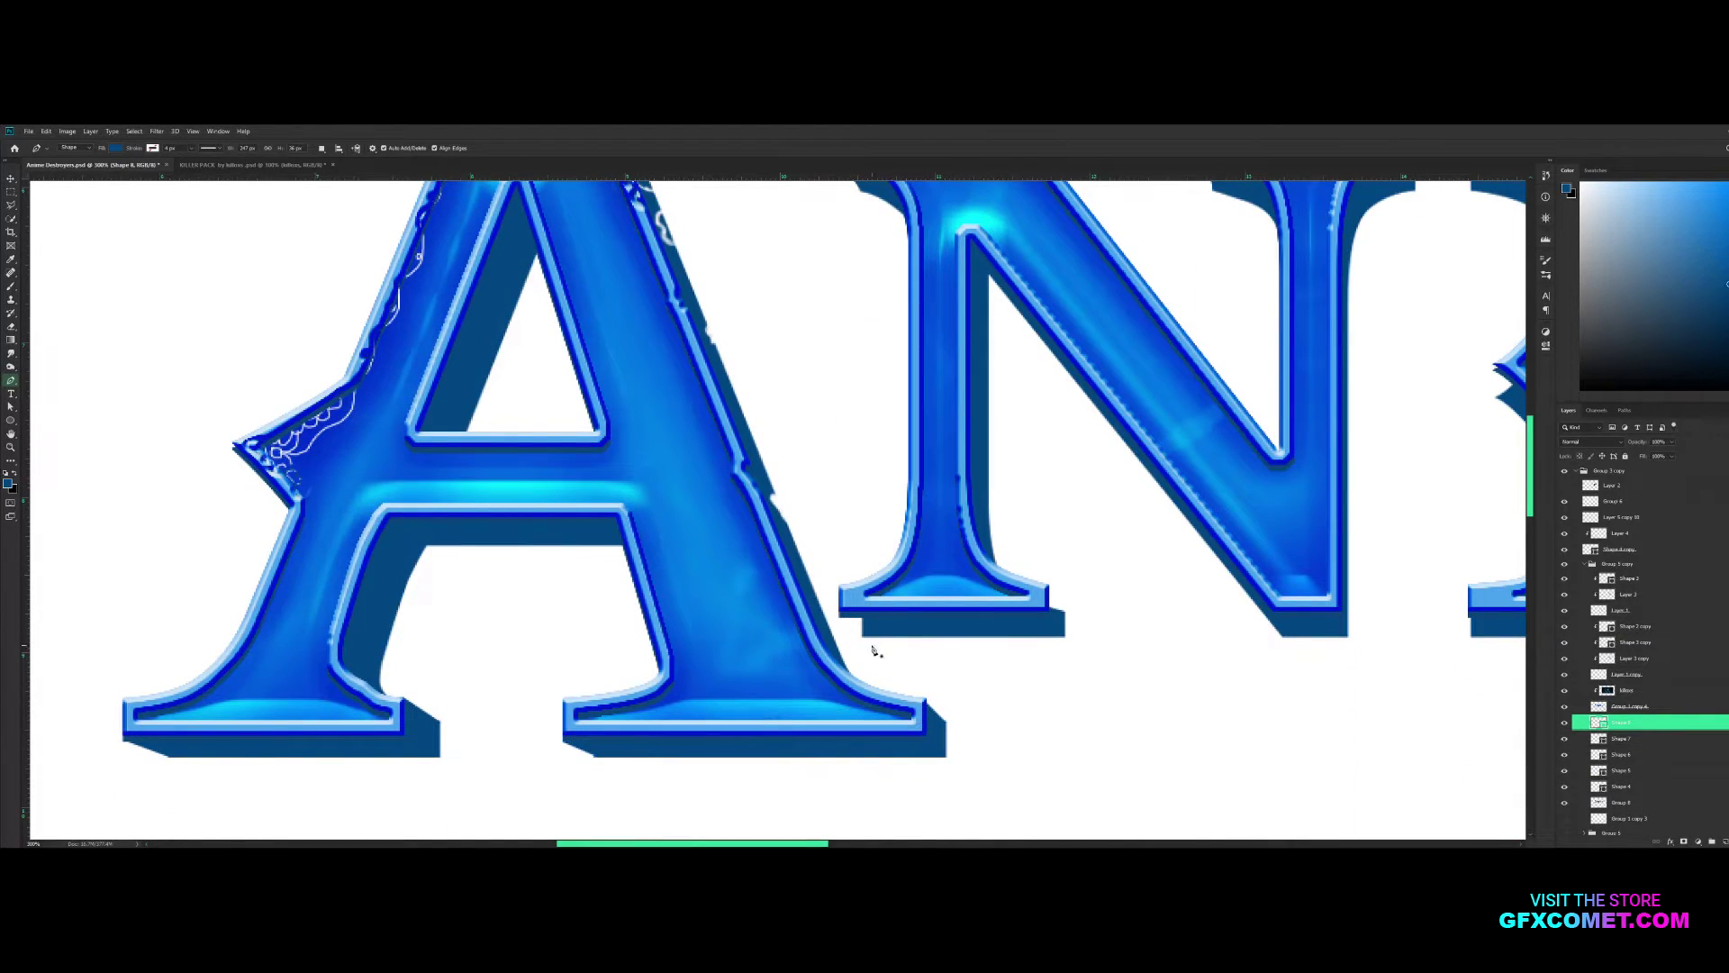
click(1065, 618)
Draw dark blue fill shapes at the E's upper-right corner and bottom-right serif
scroll(1081, 657, right, 7)
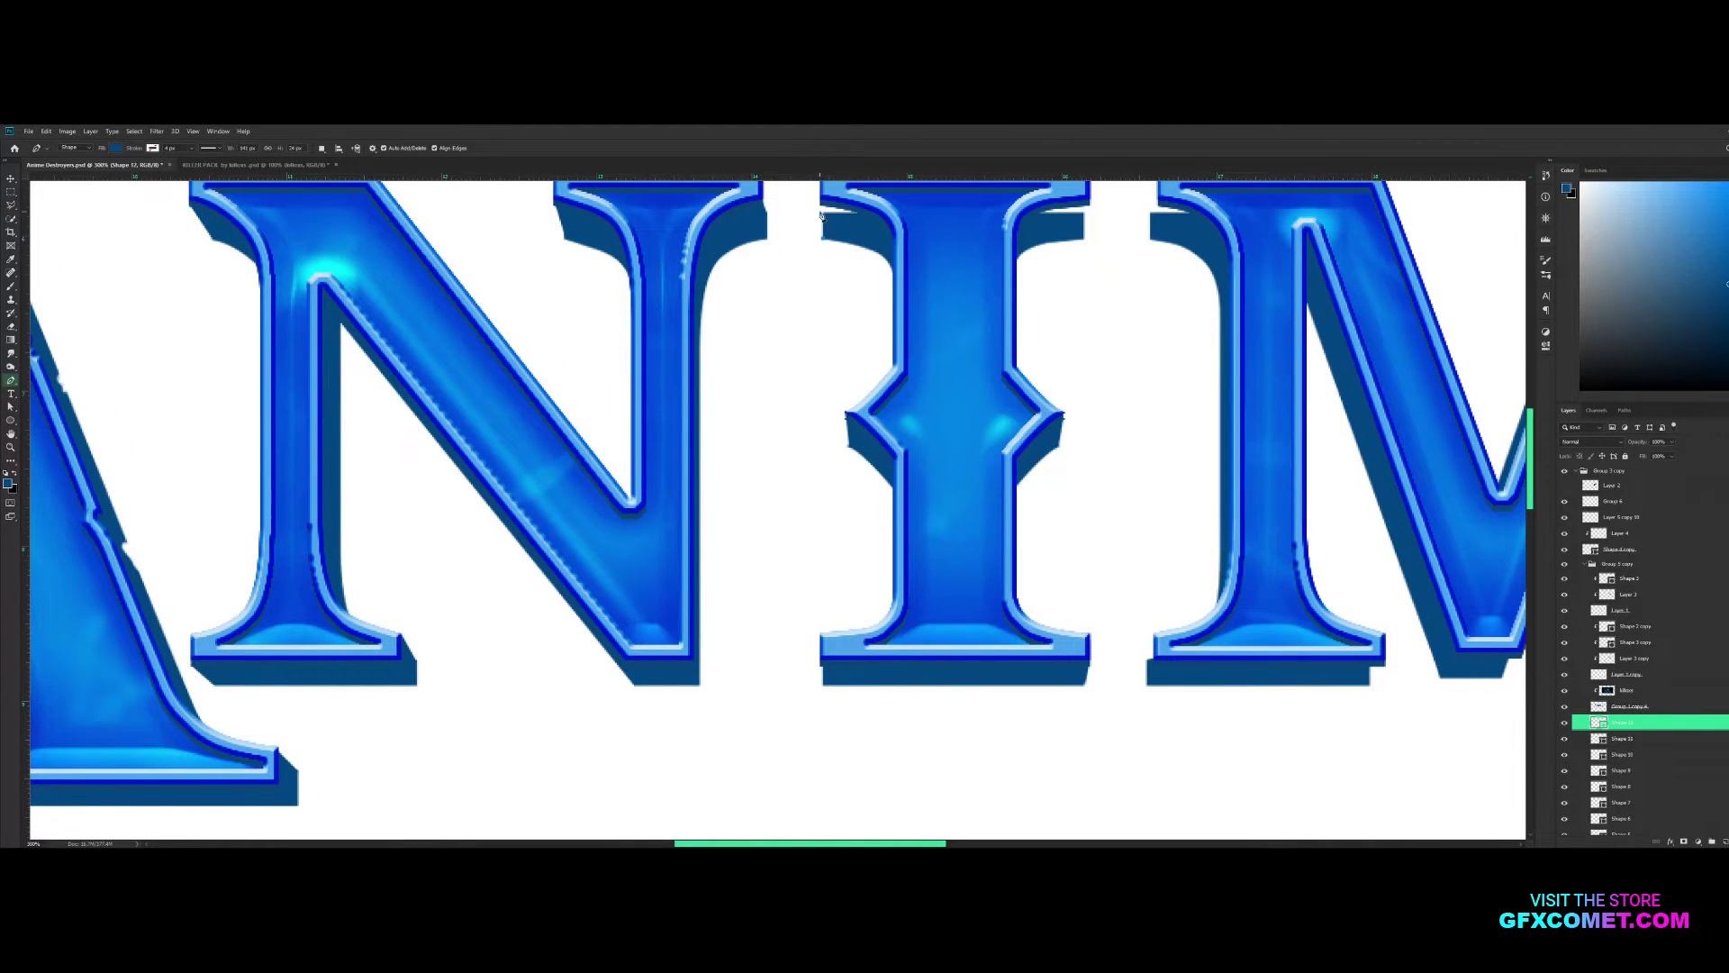
scroll(851, 257, right, 8)
scroll(851, 257, up, 1)
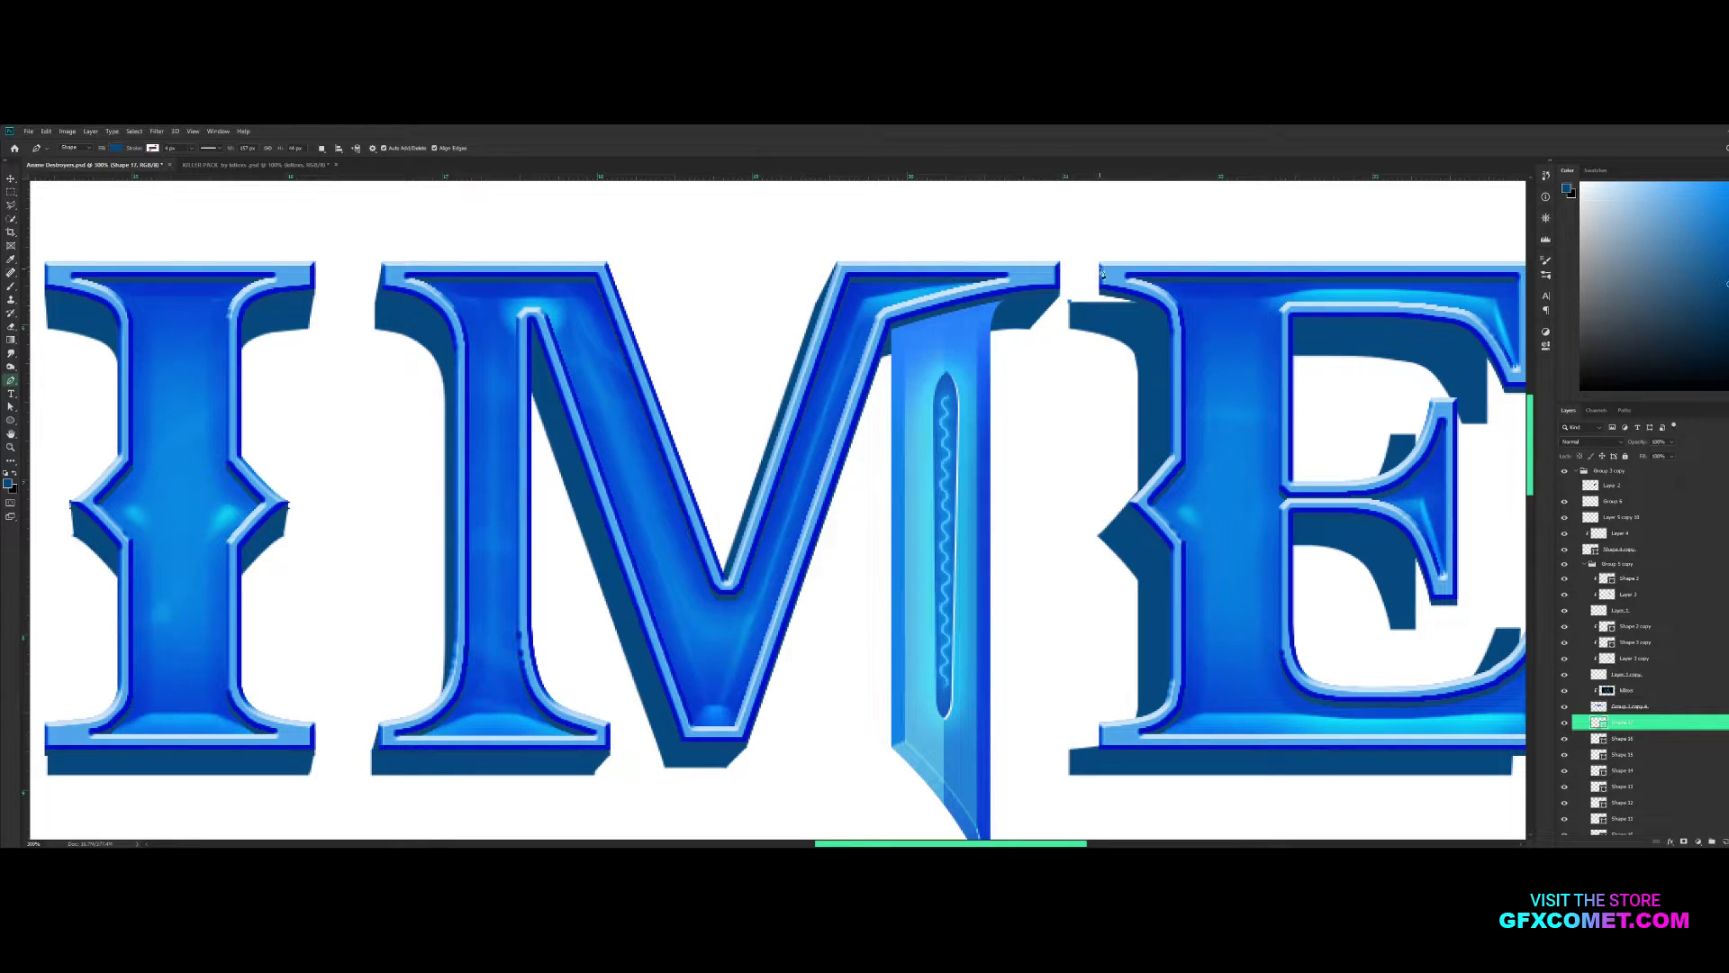
scroll(1223, 301, right, 5)
click(1013, 362)
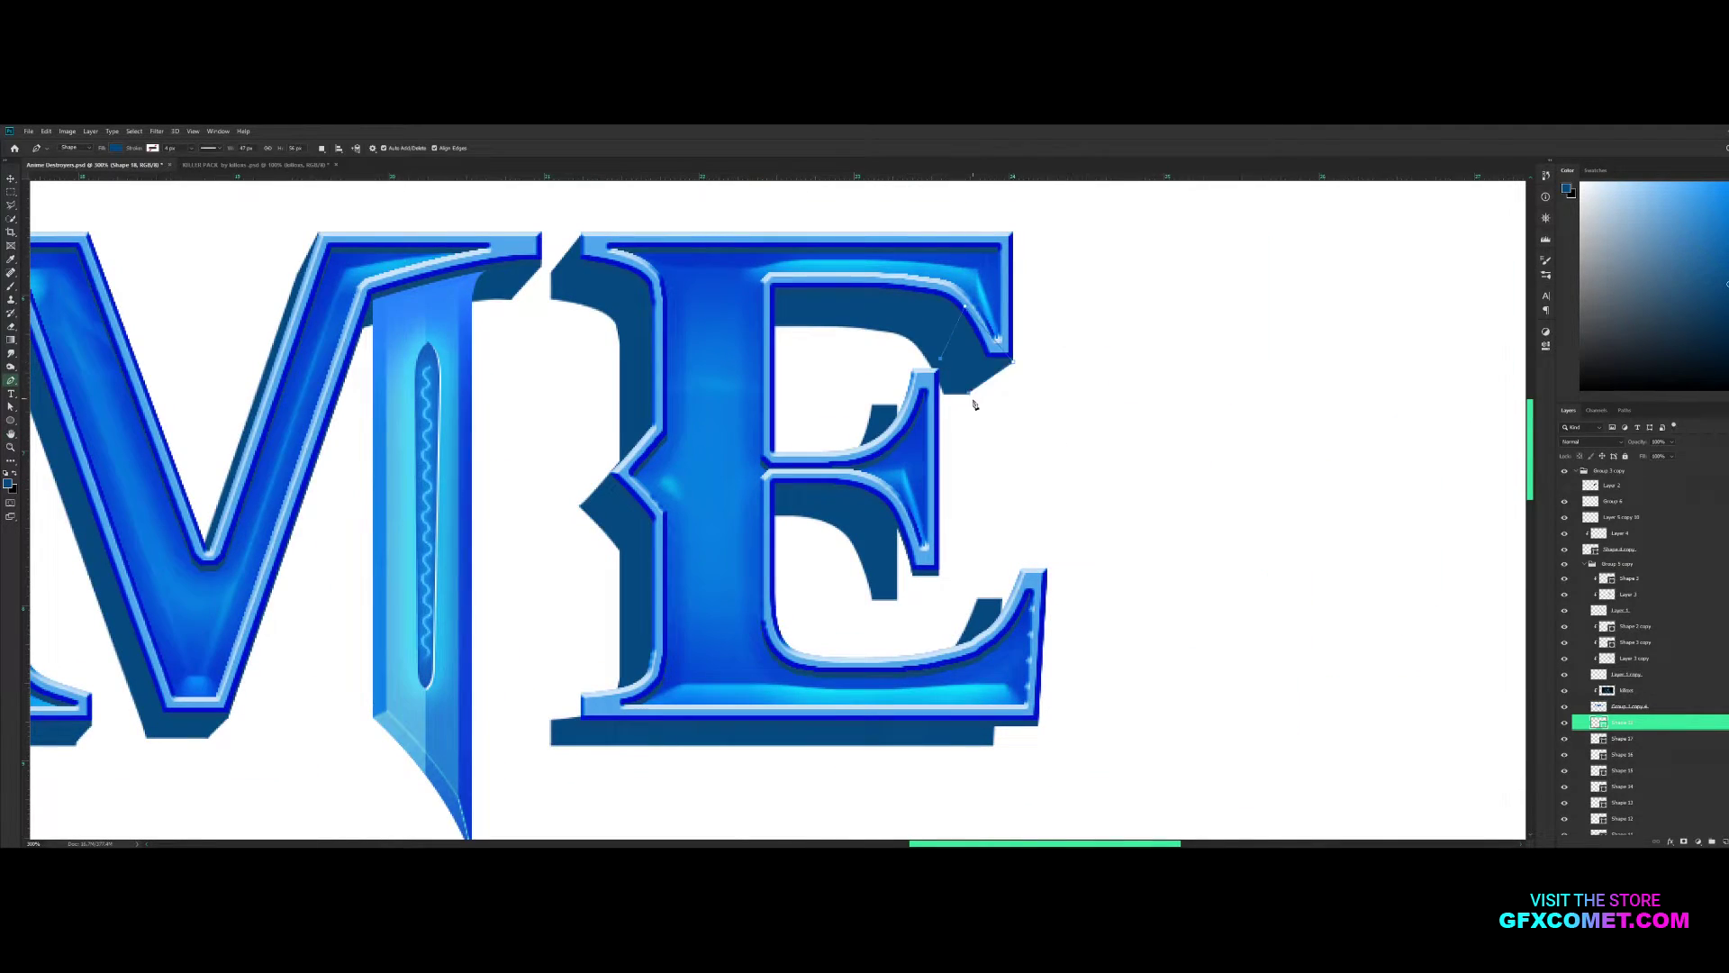
click(903, 512)
click(1030, 573)
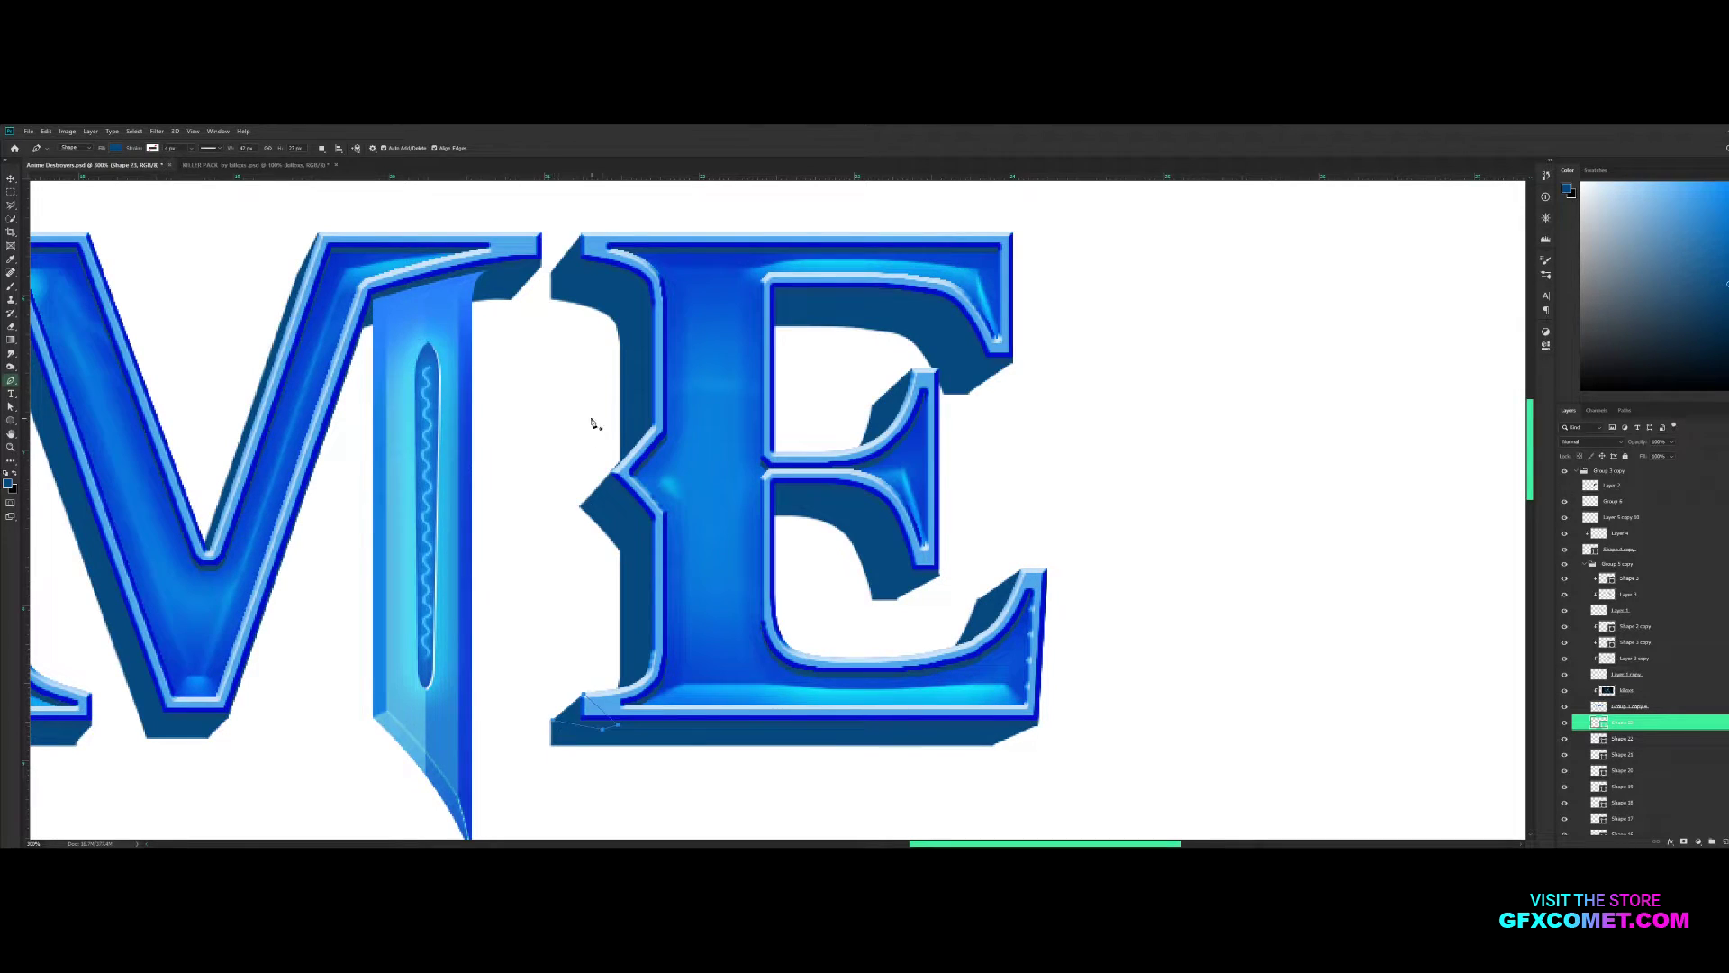
Merge the black-thumbnail layer into Group 1 copy 4
key(v)
key(ctrl+0)
click(1567, 690)
key(ctrl+e)
Group the IME letter layers down through Layer 1 copy and place the group below Group 6
key(i)
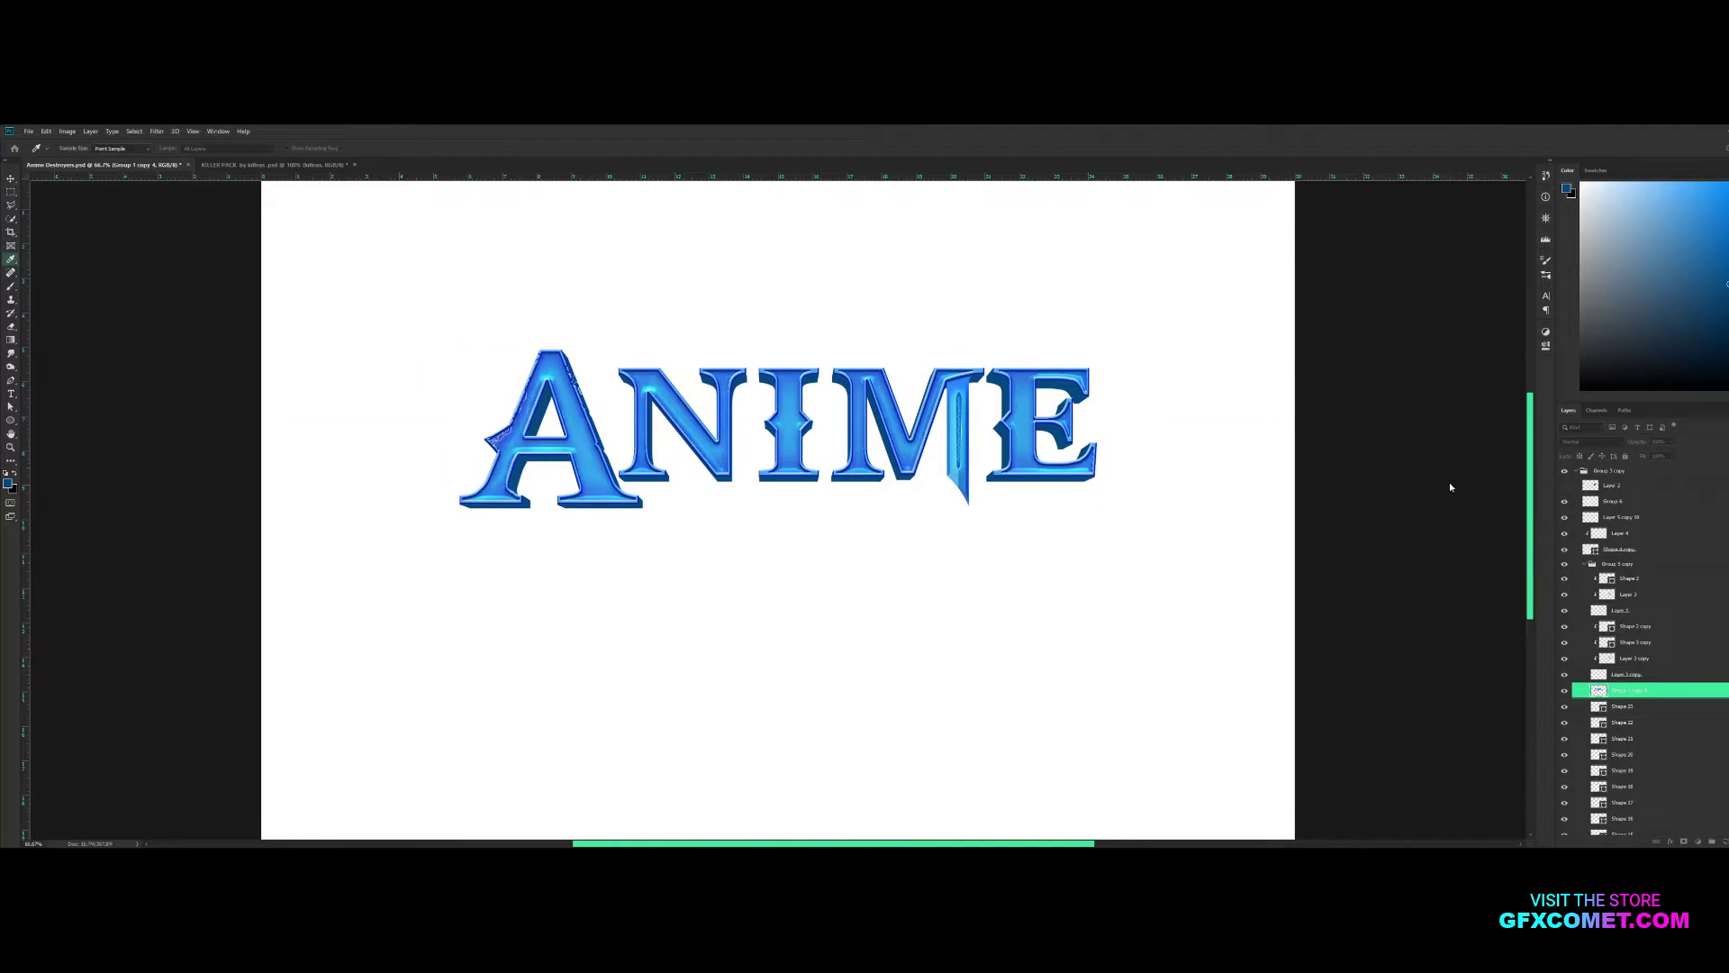
click(1629, 578)
key(ctrl+plus)
key(ctrl+plus)
key(v)
shift+click(1629, 611)
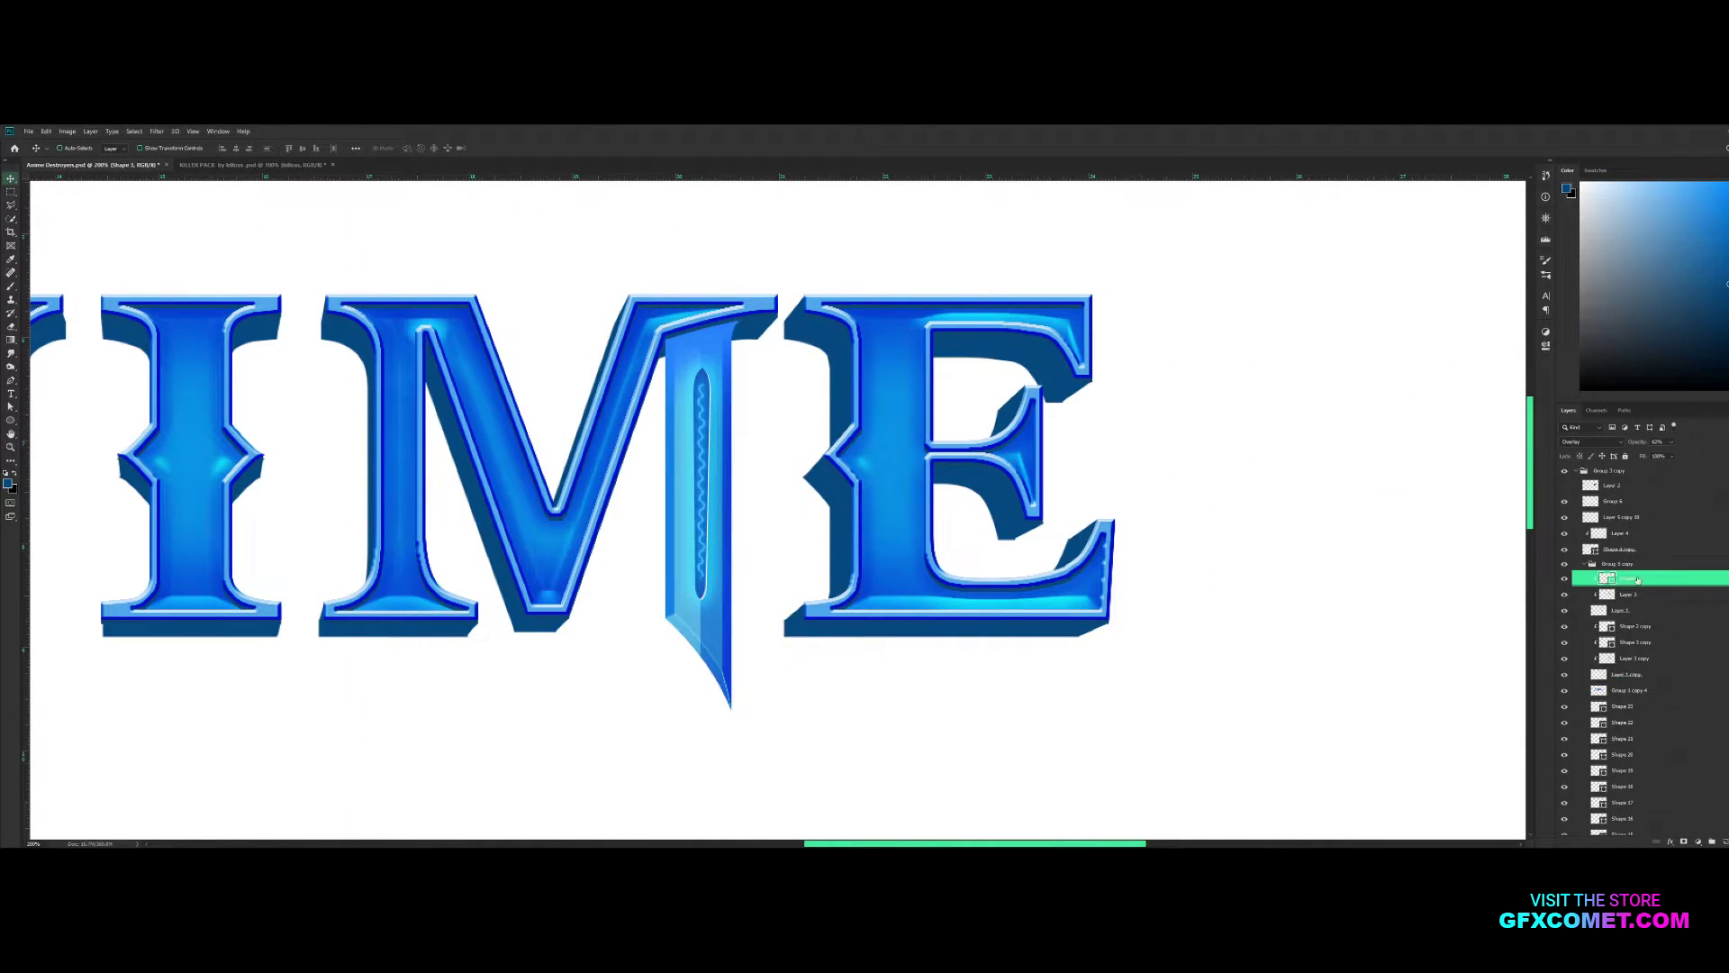
shift+click(1628, 673)
key(ctrl+g)
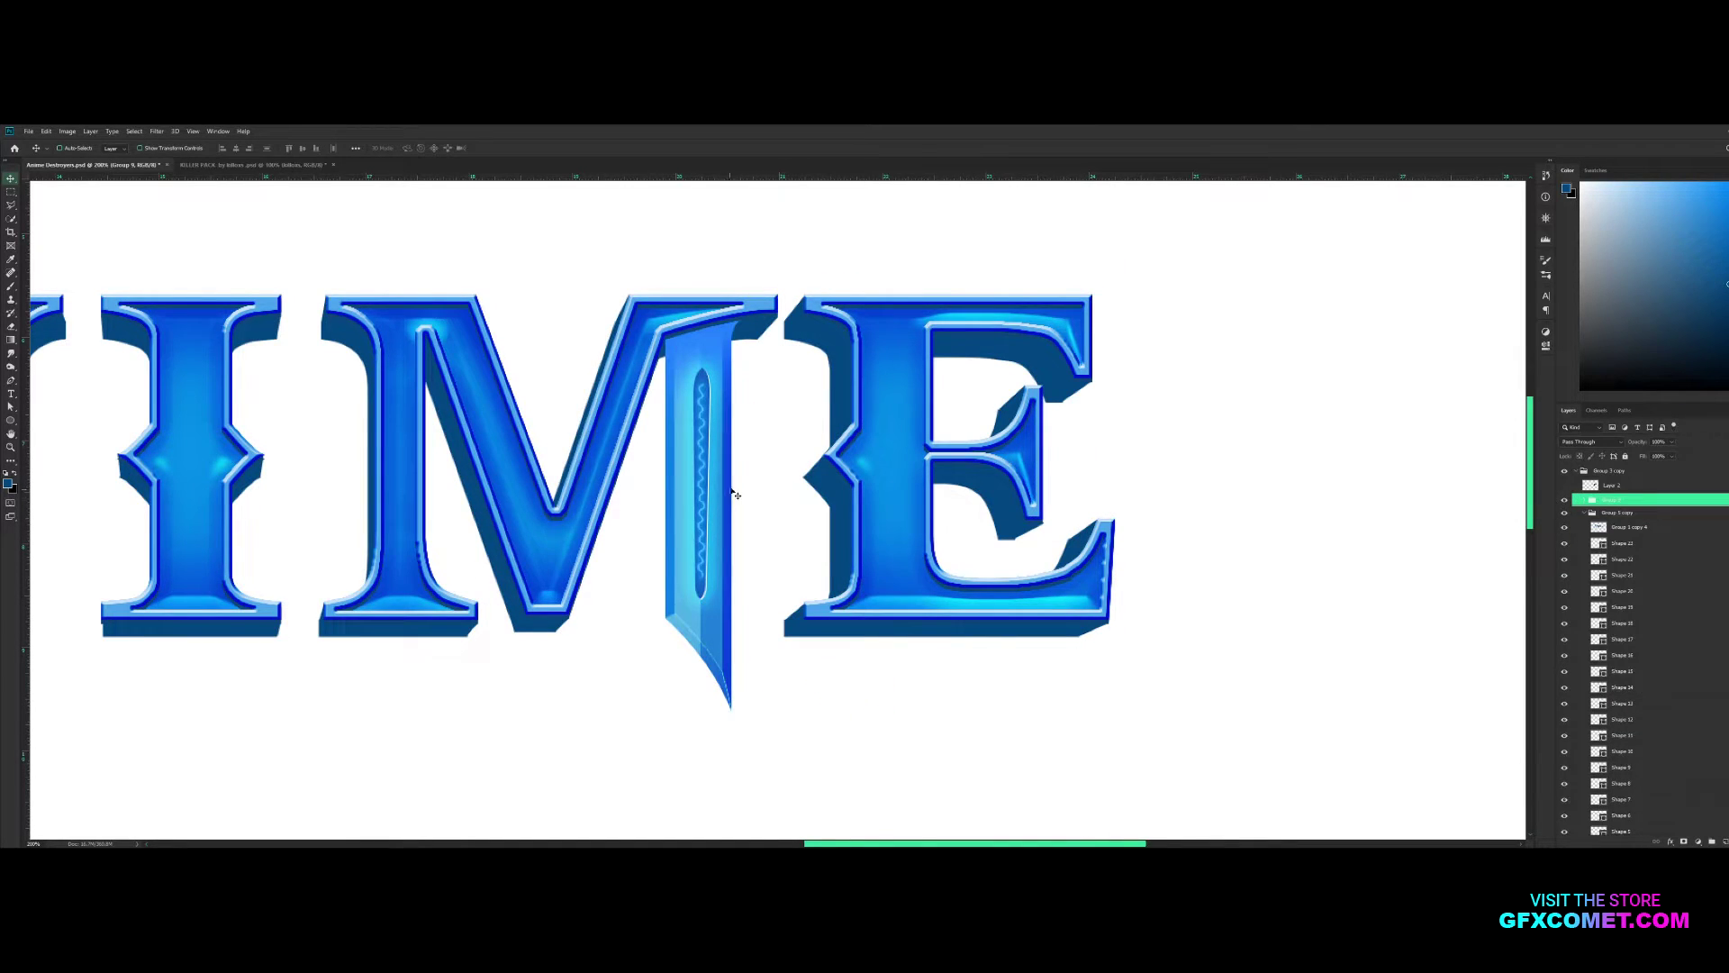
drag(1628, 491, 1628, 494)
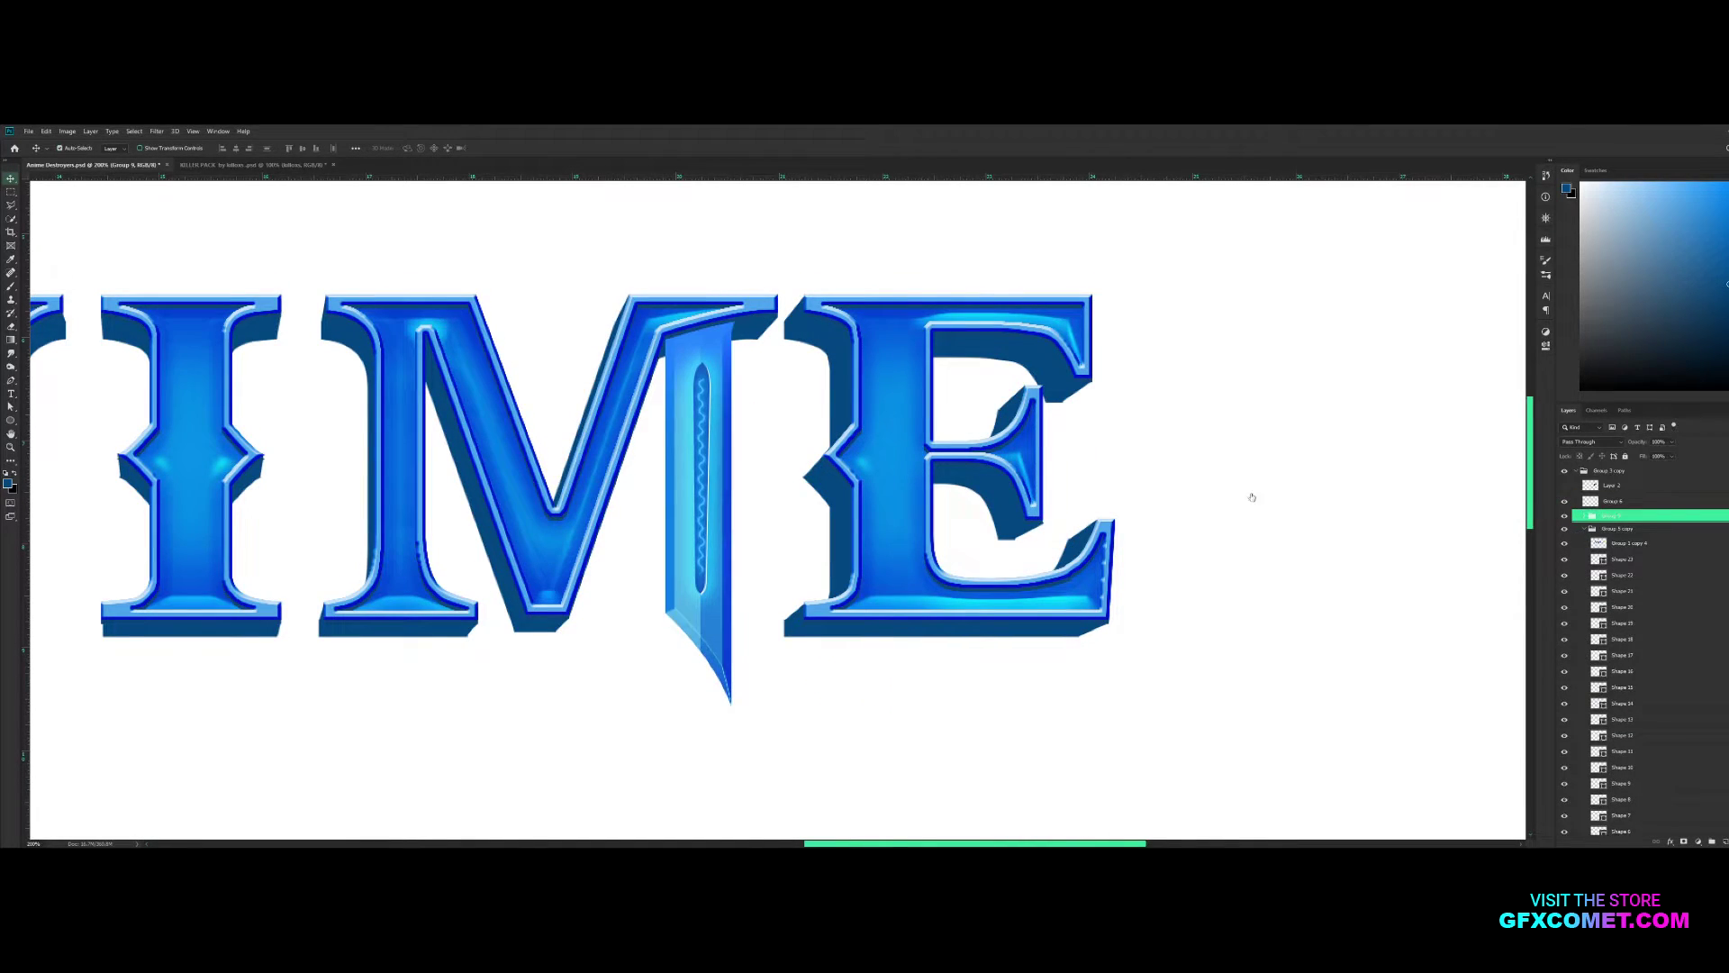
click(1583, 515)
Merge Group 10 copy into one layer, add a stamped layer above, and save
key(ctrl+plus)
key(ctrl+plus)
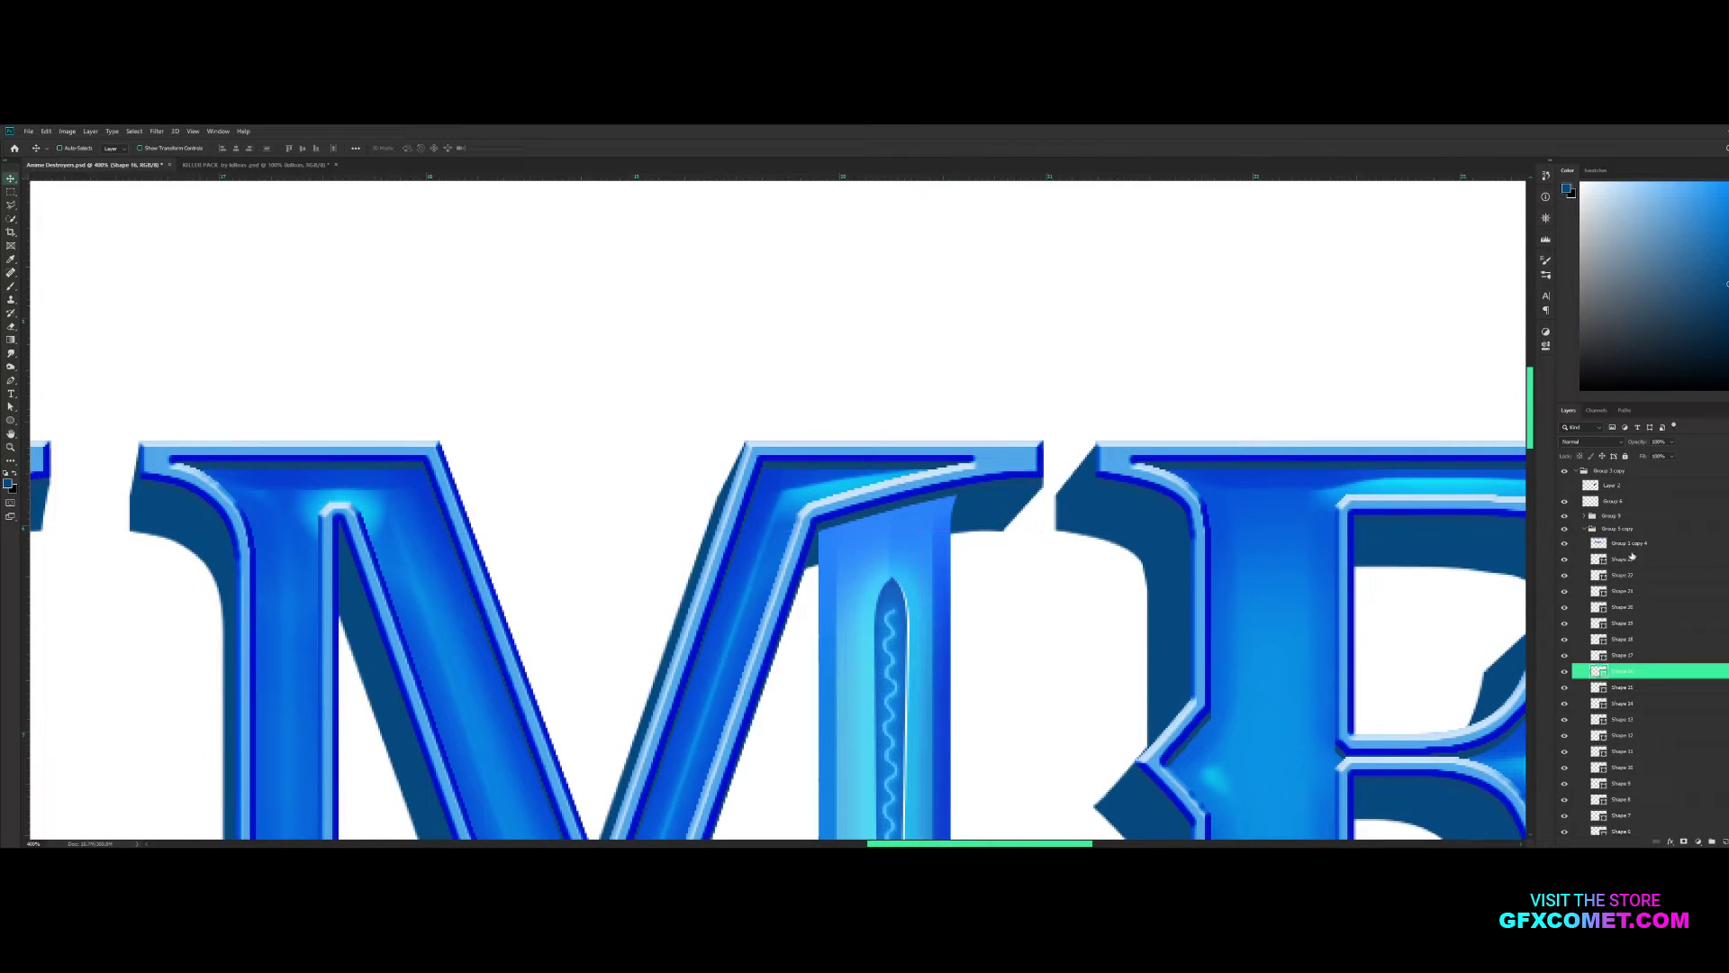
click(1569, 557)
key(ctrl+e)
key(ctrl+alt+shift+e)
key(ctrl+s)
Paint dark shading across the blade's top on an Overlay layer at 33% opacity
key(b)
key(d)
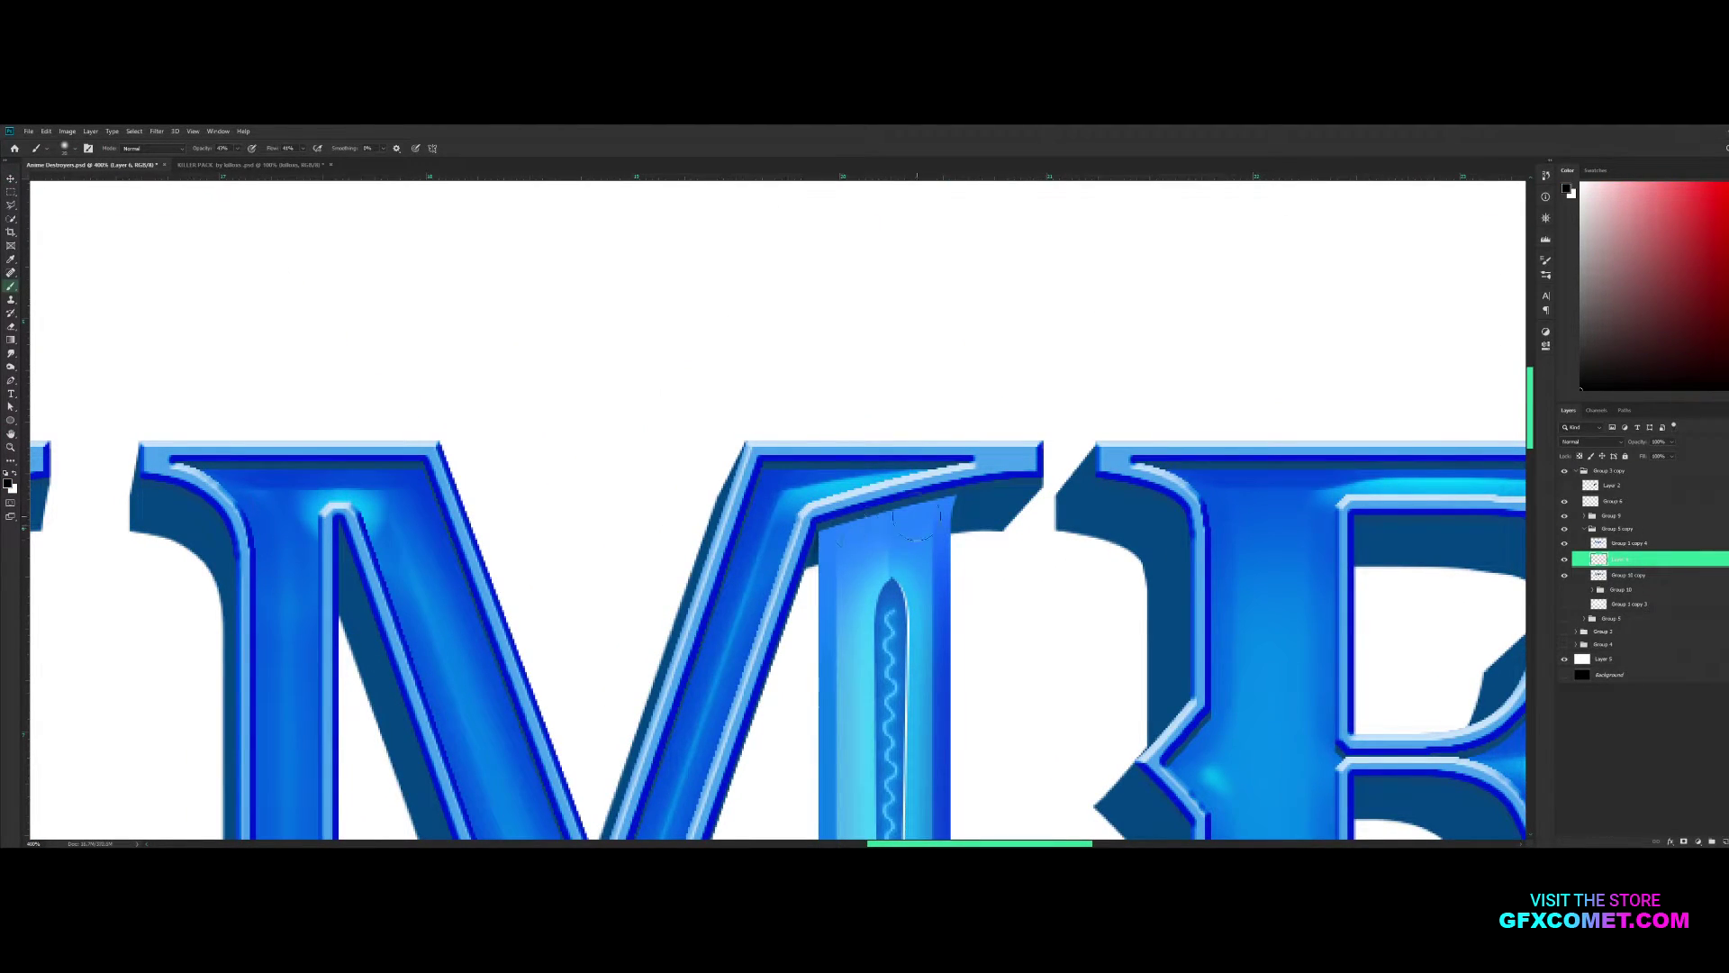
drag(920, 518, 990, 514)
key(v)
key(shift+alt+o)
key(3)
key(3)
key(ctrl+s)
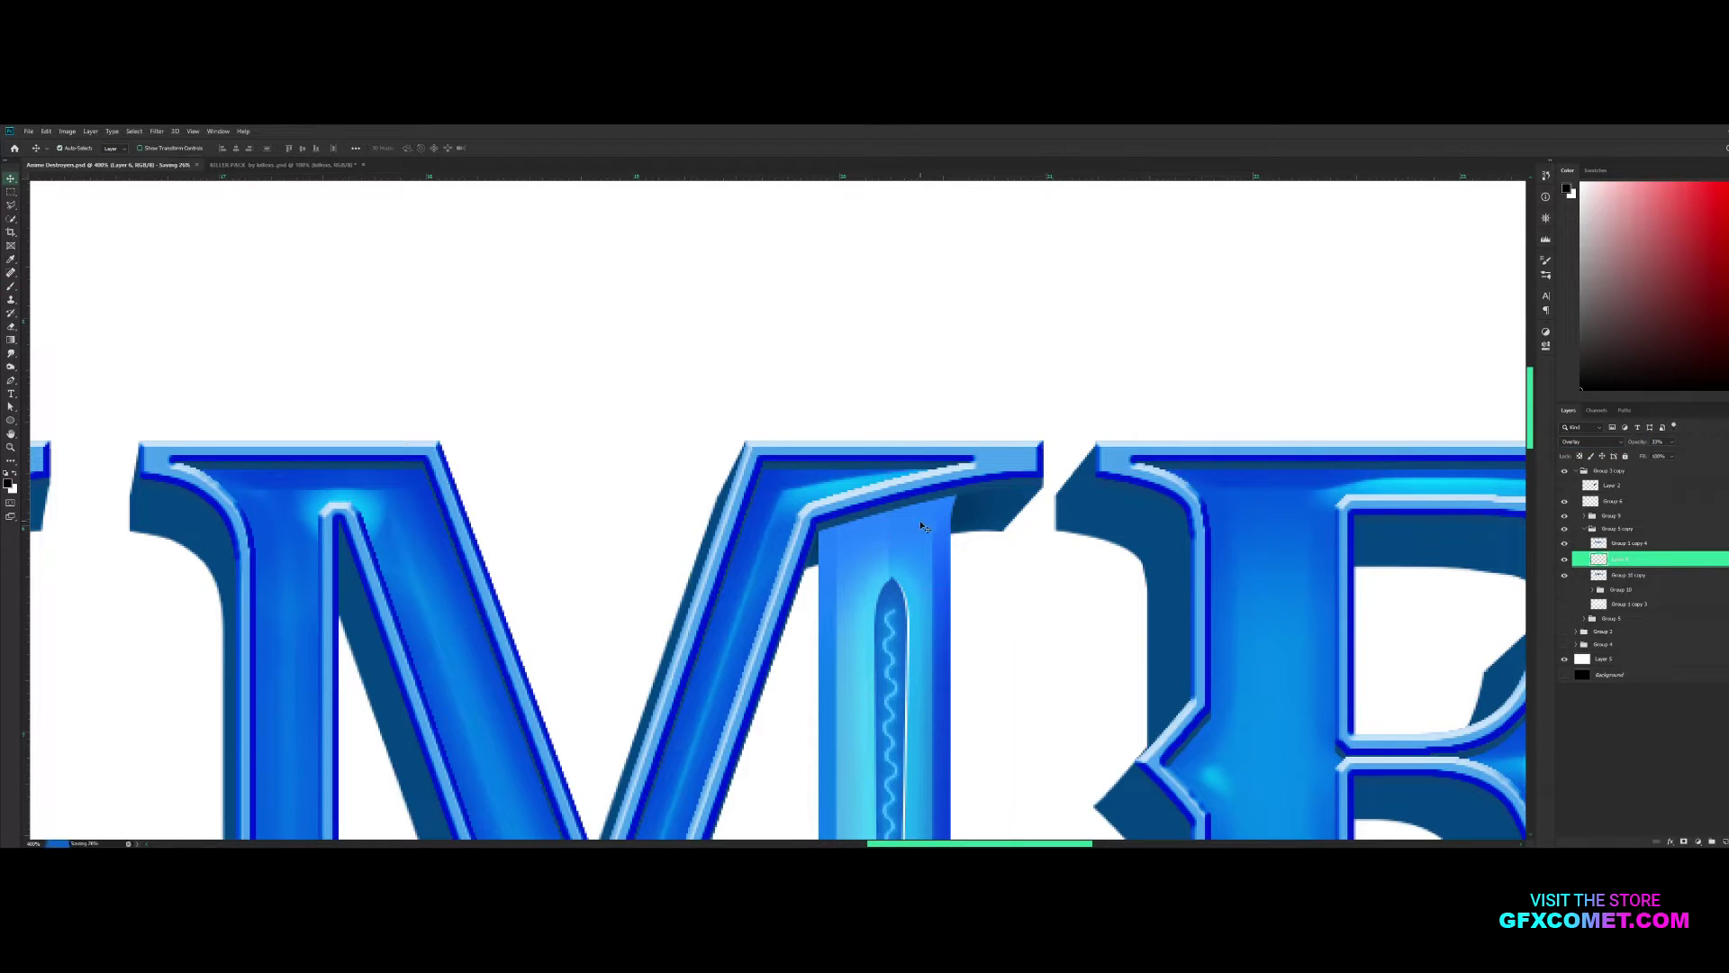
Duplicate the sword blade layer, move it below Layer 5 copy 10, and fill it white
click(939, 520)
key(alt+bracketleft)
key(alt+bracketleft)
key(alt+bracketleft)
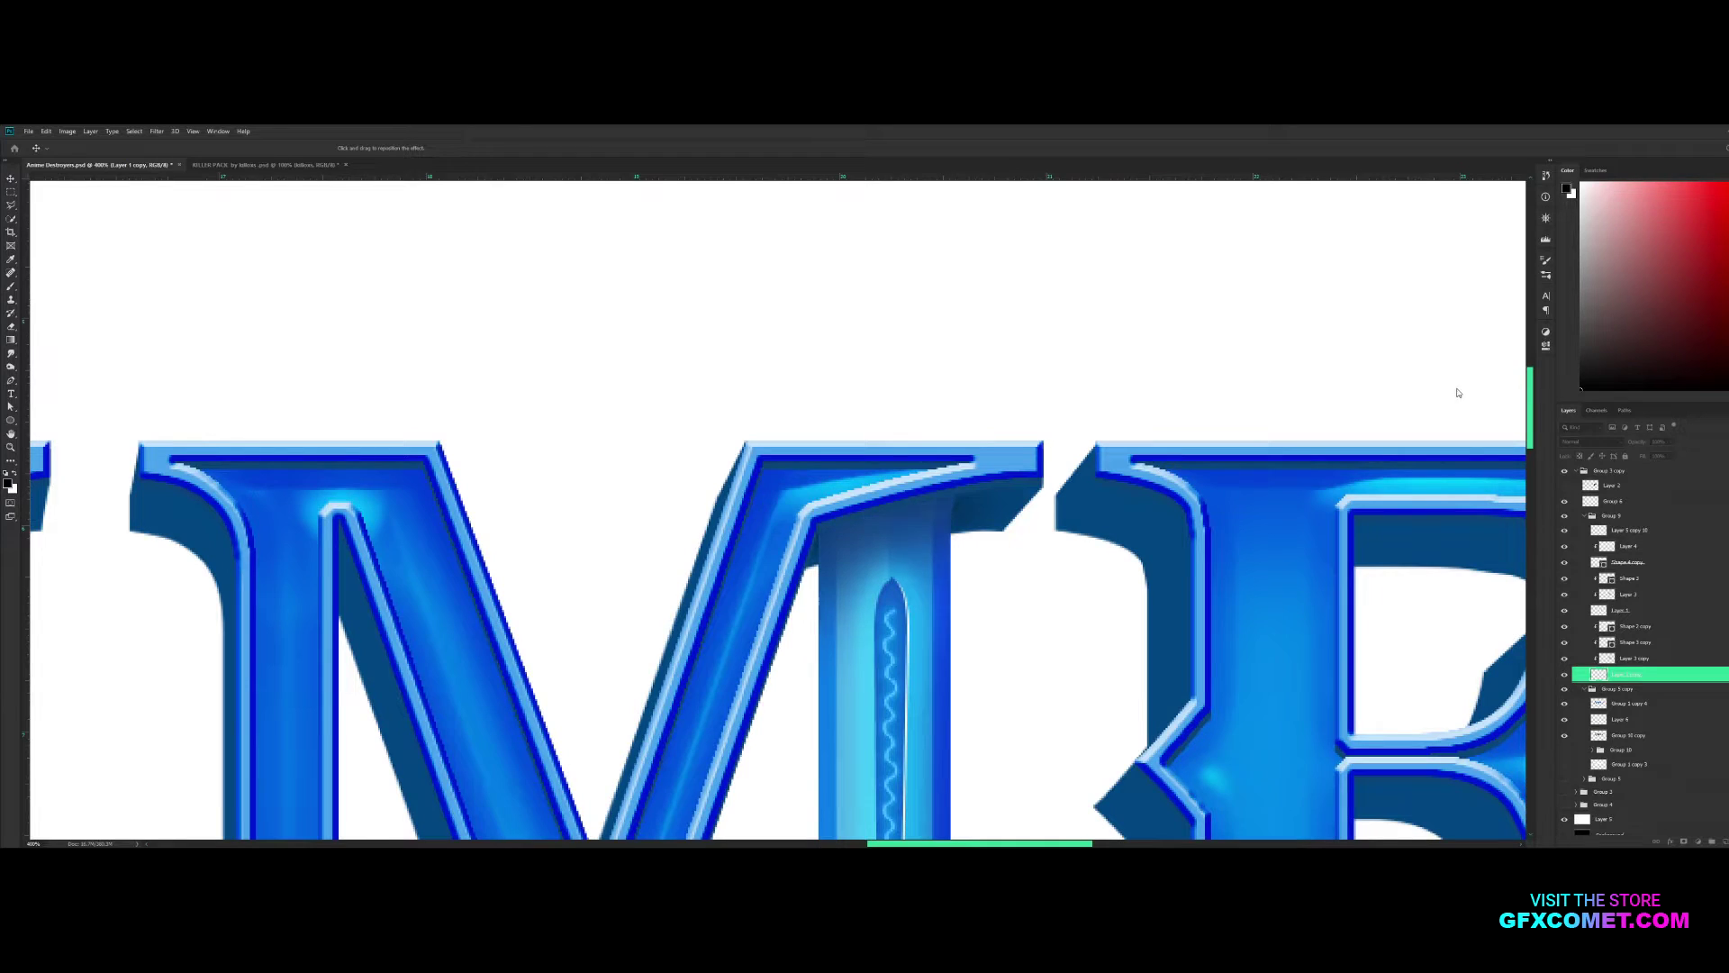
key(ctrl+minus)
key(ctrl+minus)
key(ctrl+j)
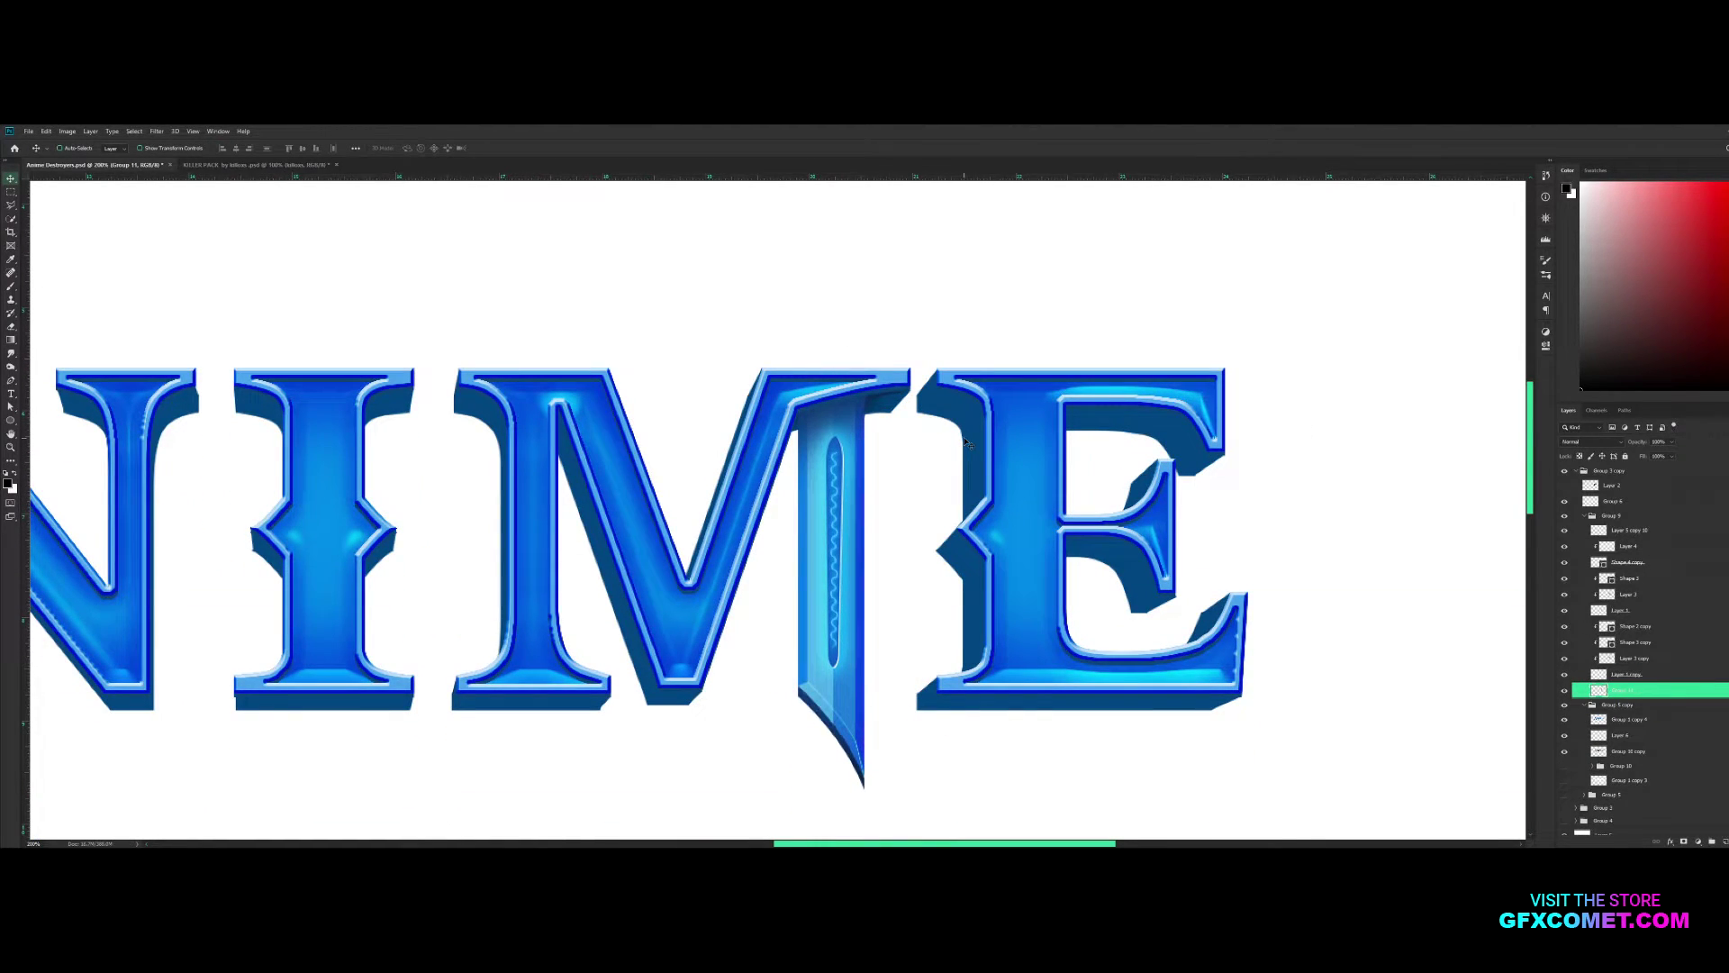
drag(1603, 689, 1566, 551)
ctrl+click(1598, 546)
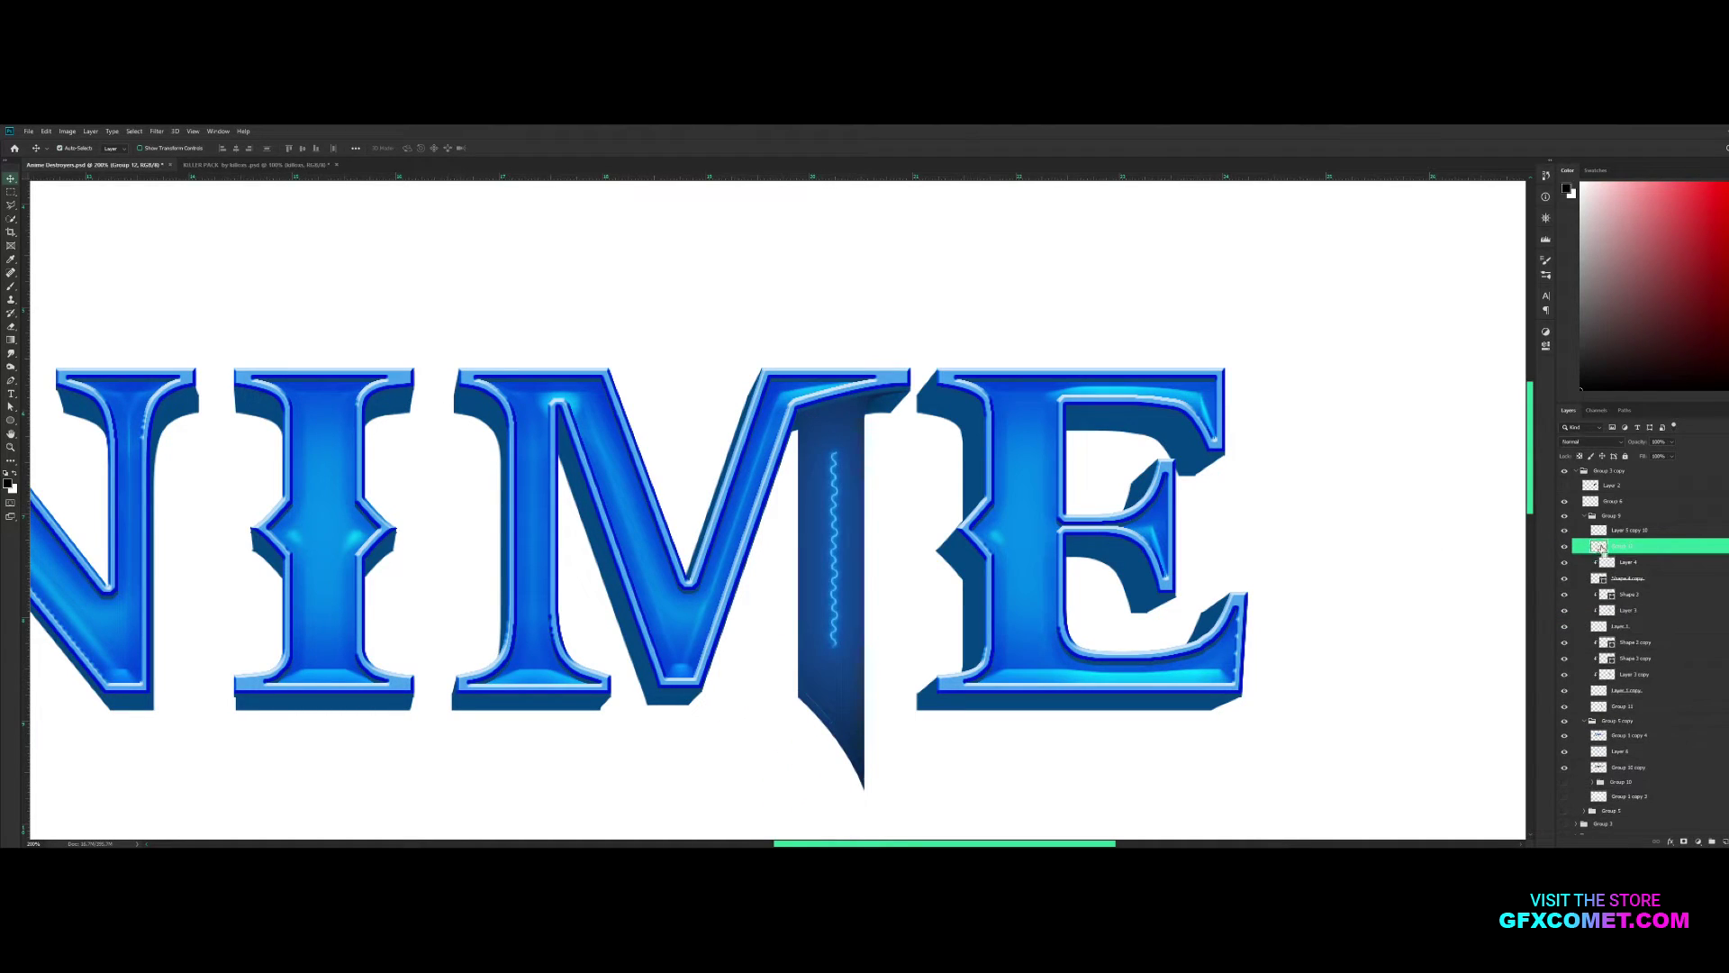
key(x)
key(alt+BackSpace)
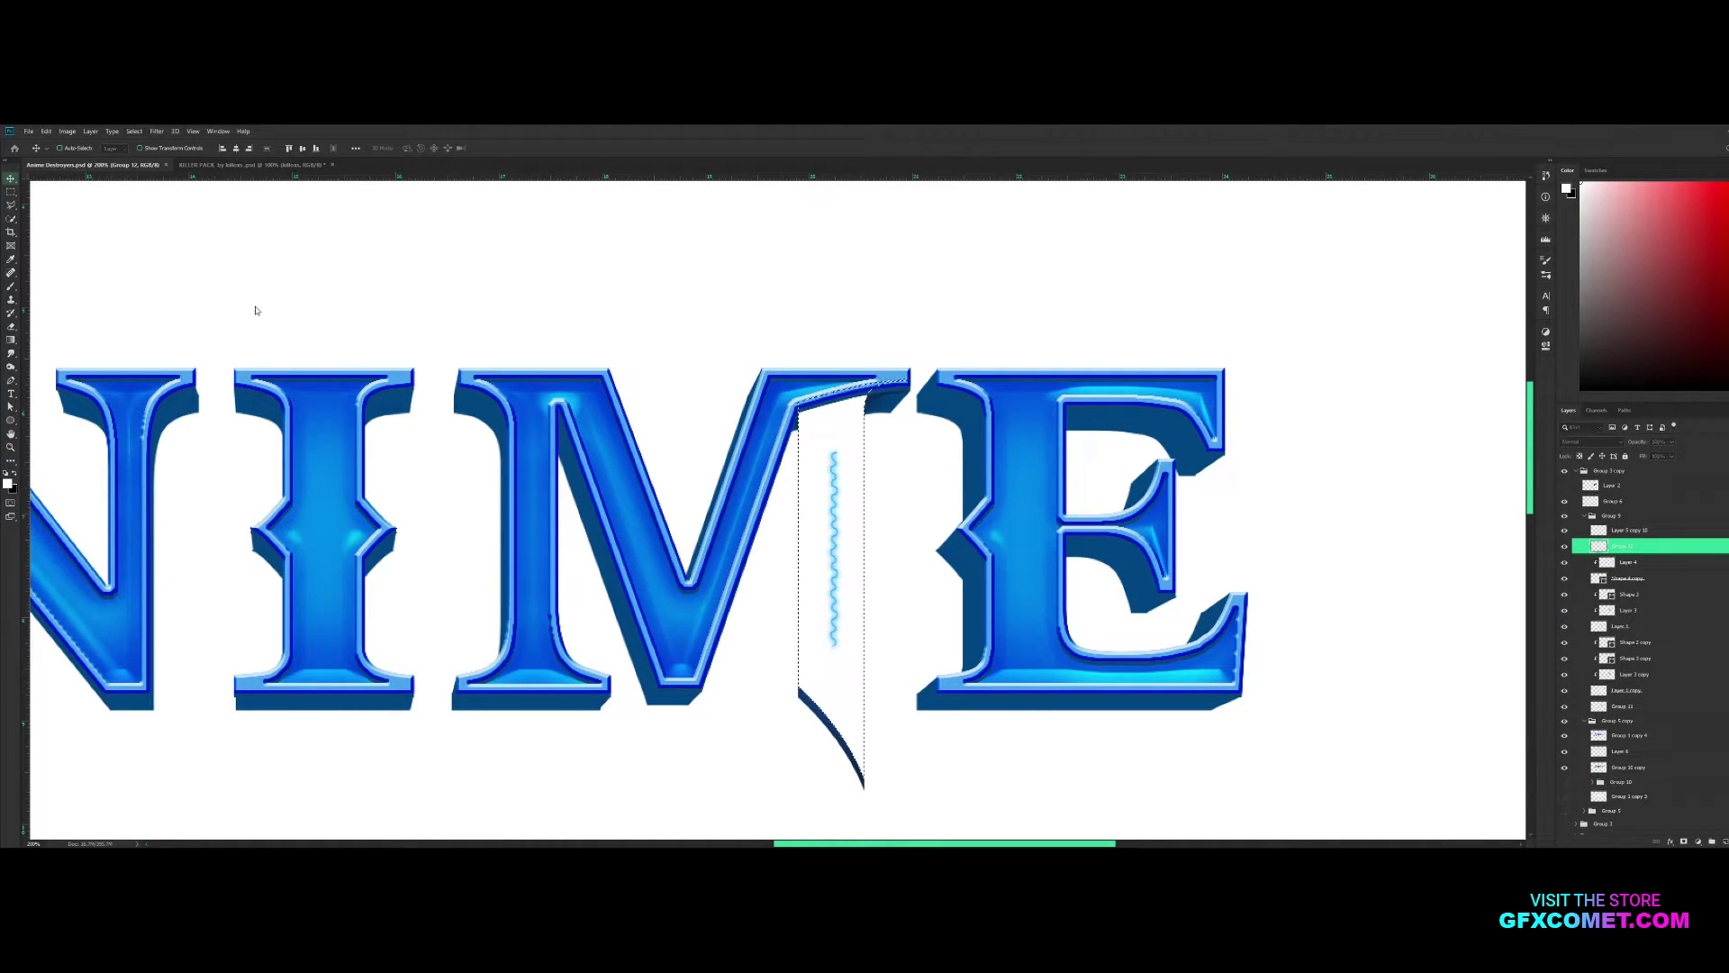
key(ctrl+d)
scroll(1611, 630, down, 2)
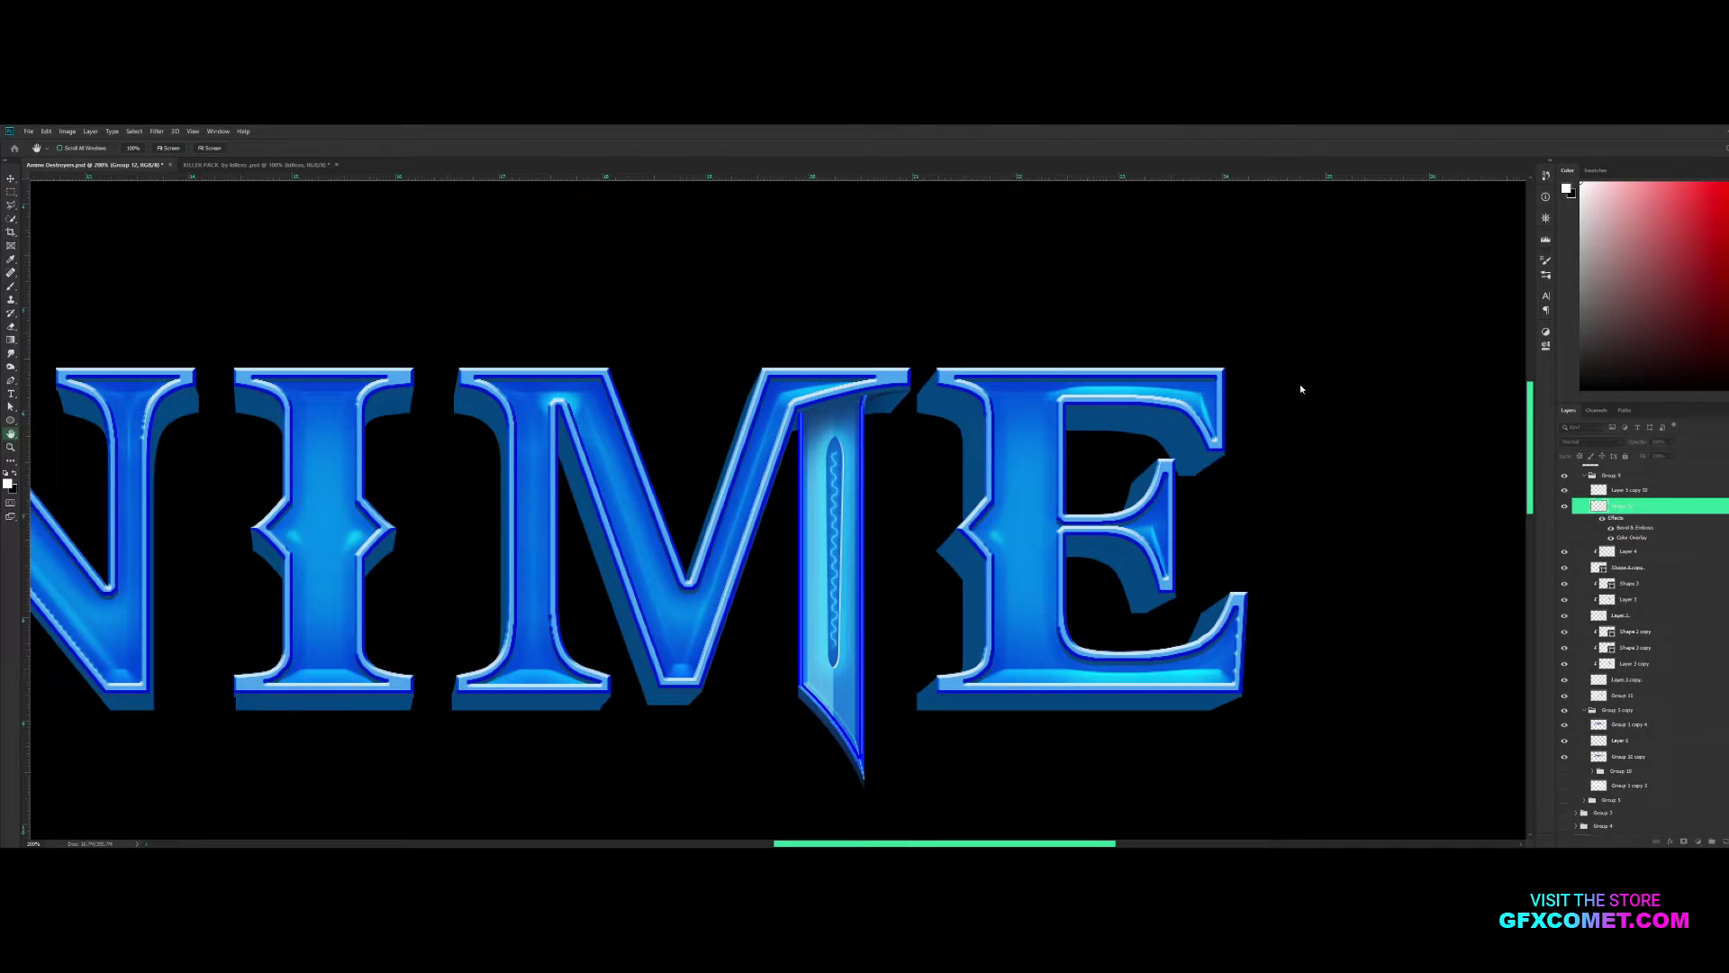
Remove the blade's drop shadow and inspect Layer 3, Shape 3, Shape 4 copy and Layer 5 copy 10
key(Return)
key(ctrl+0)
key(ctrl+1)
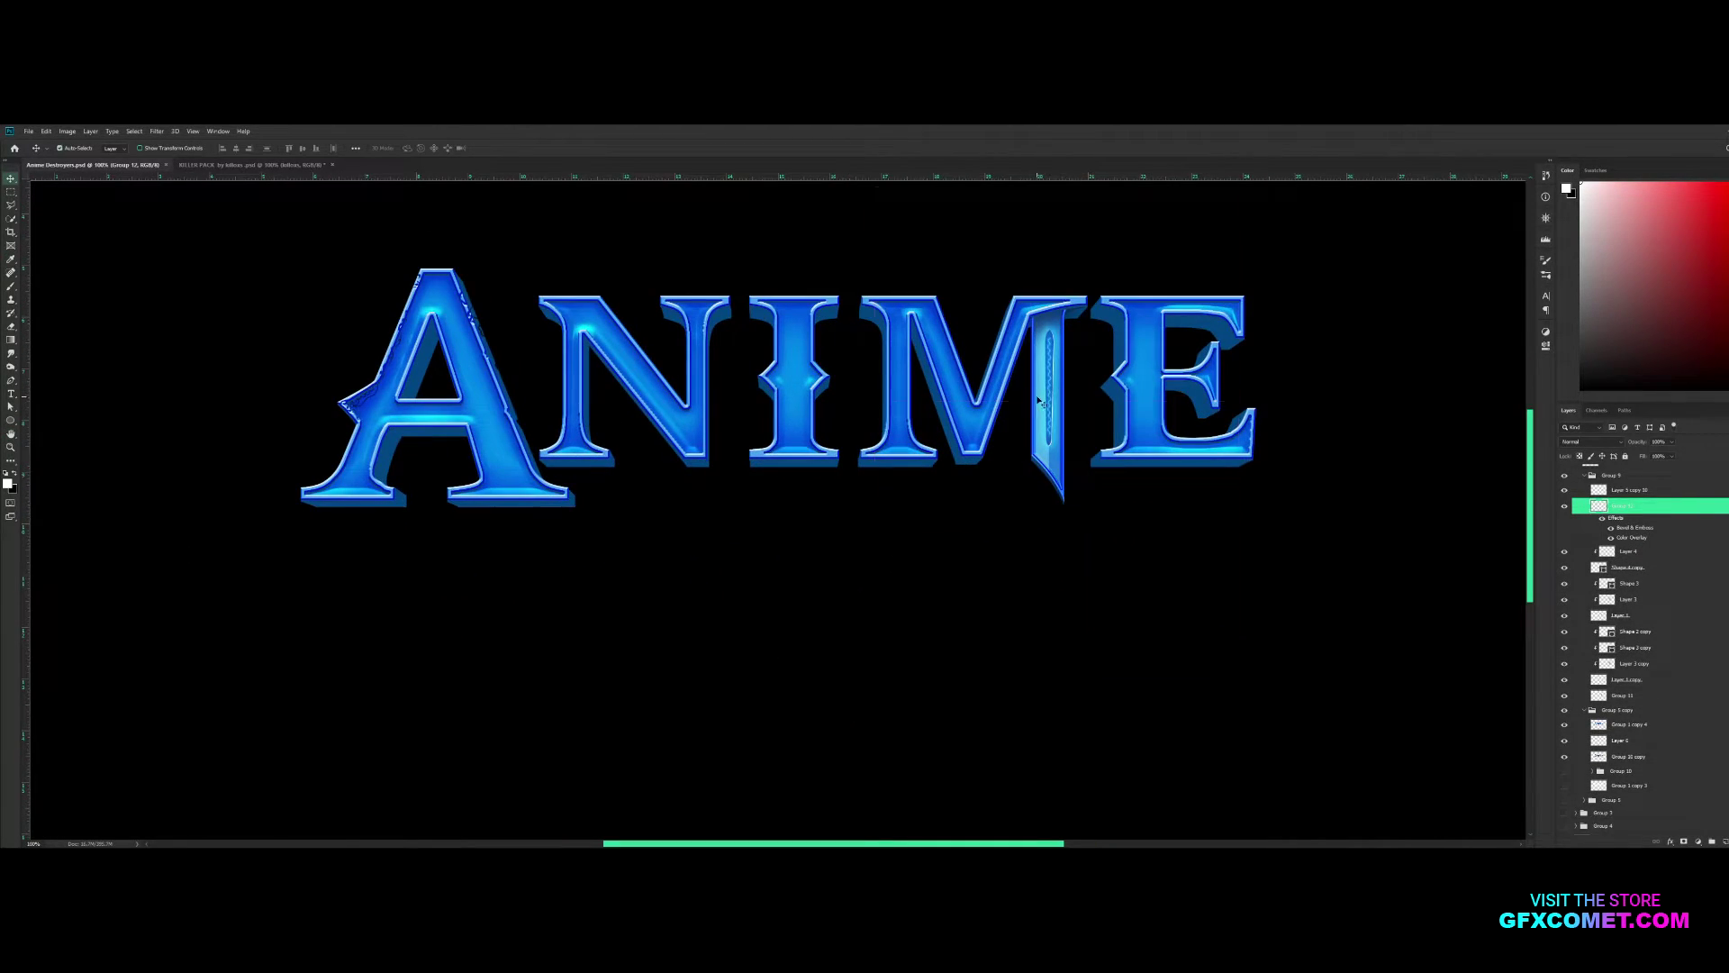
click(1571, 599)
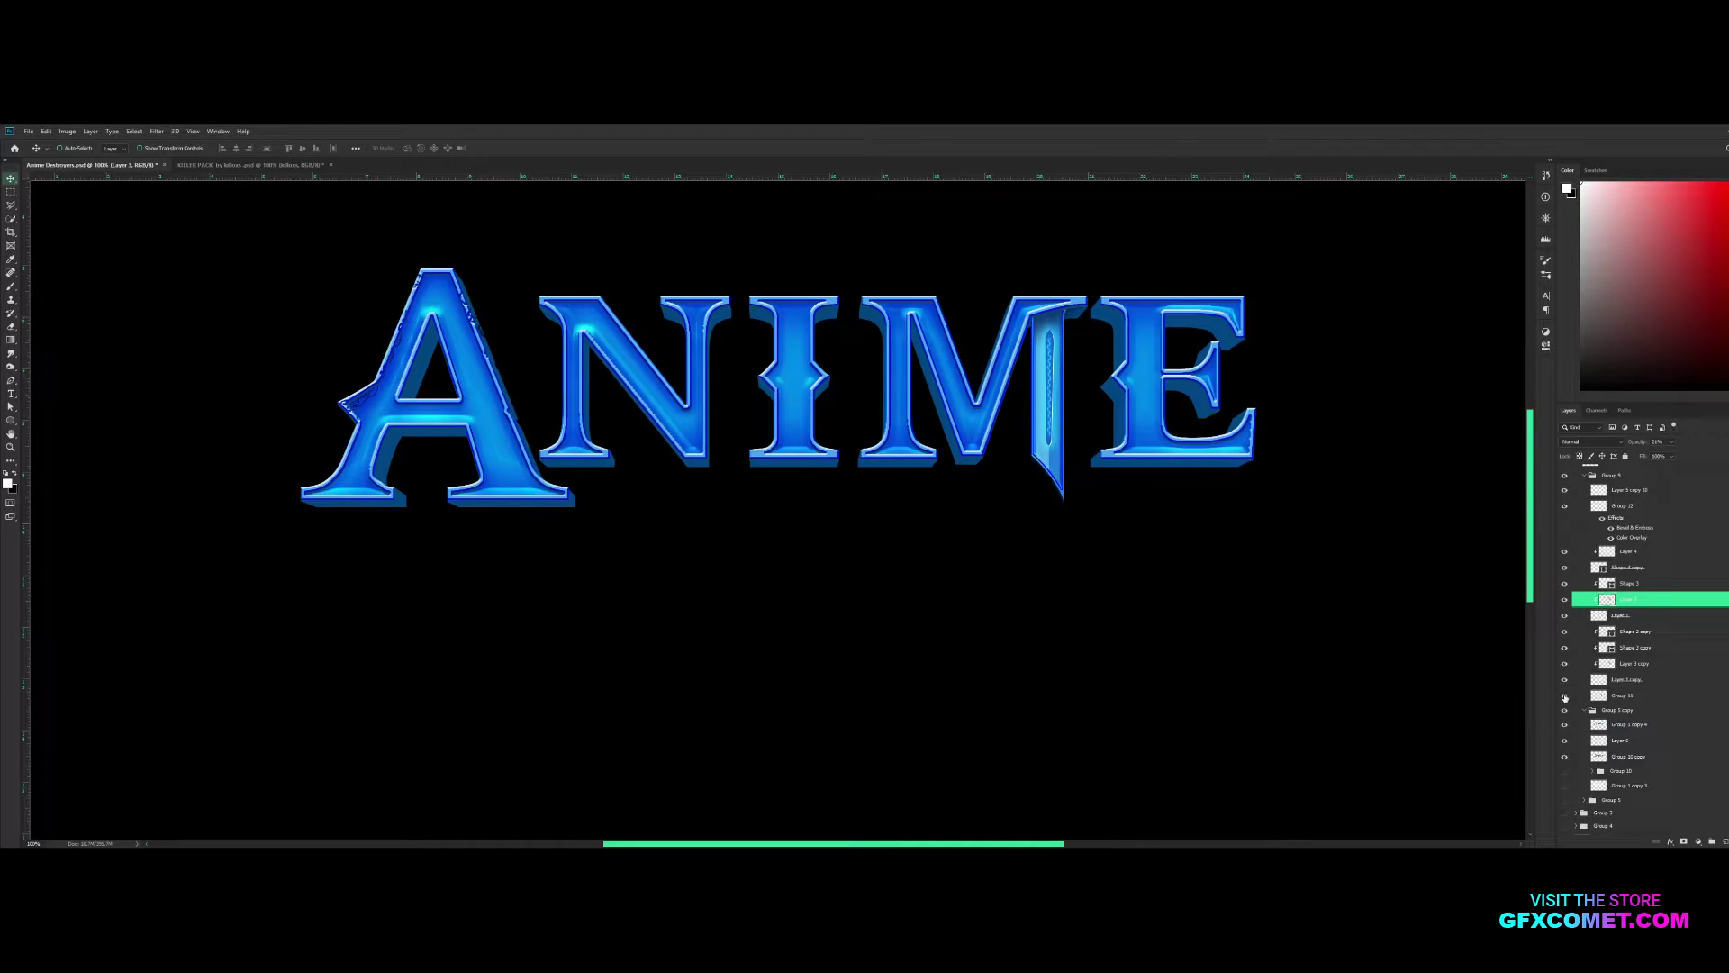
scroll(1564, 698, up, 2)
click(1585, 623)
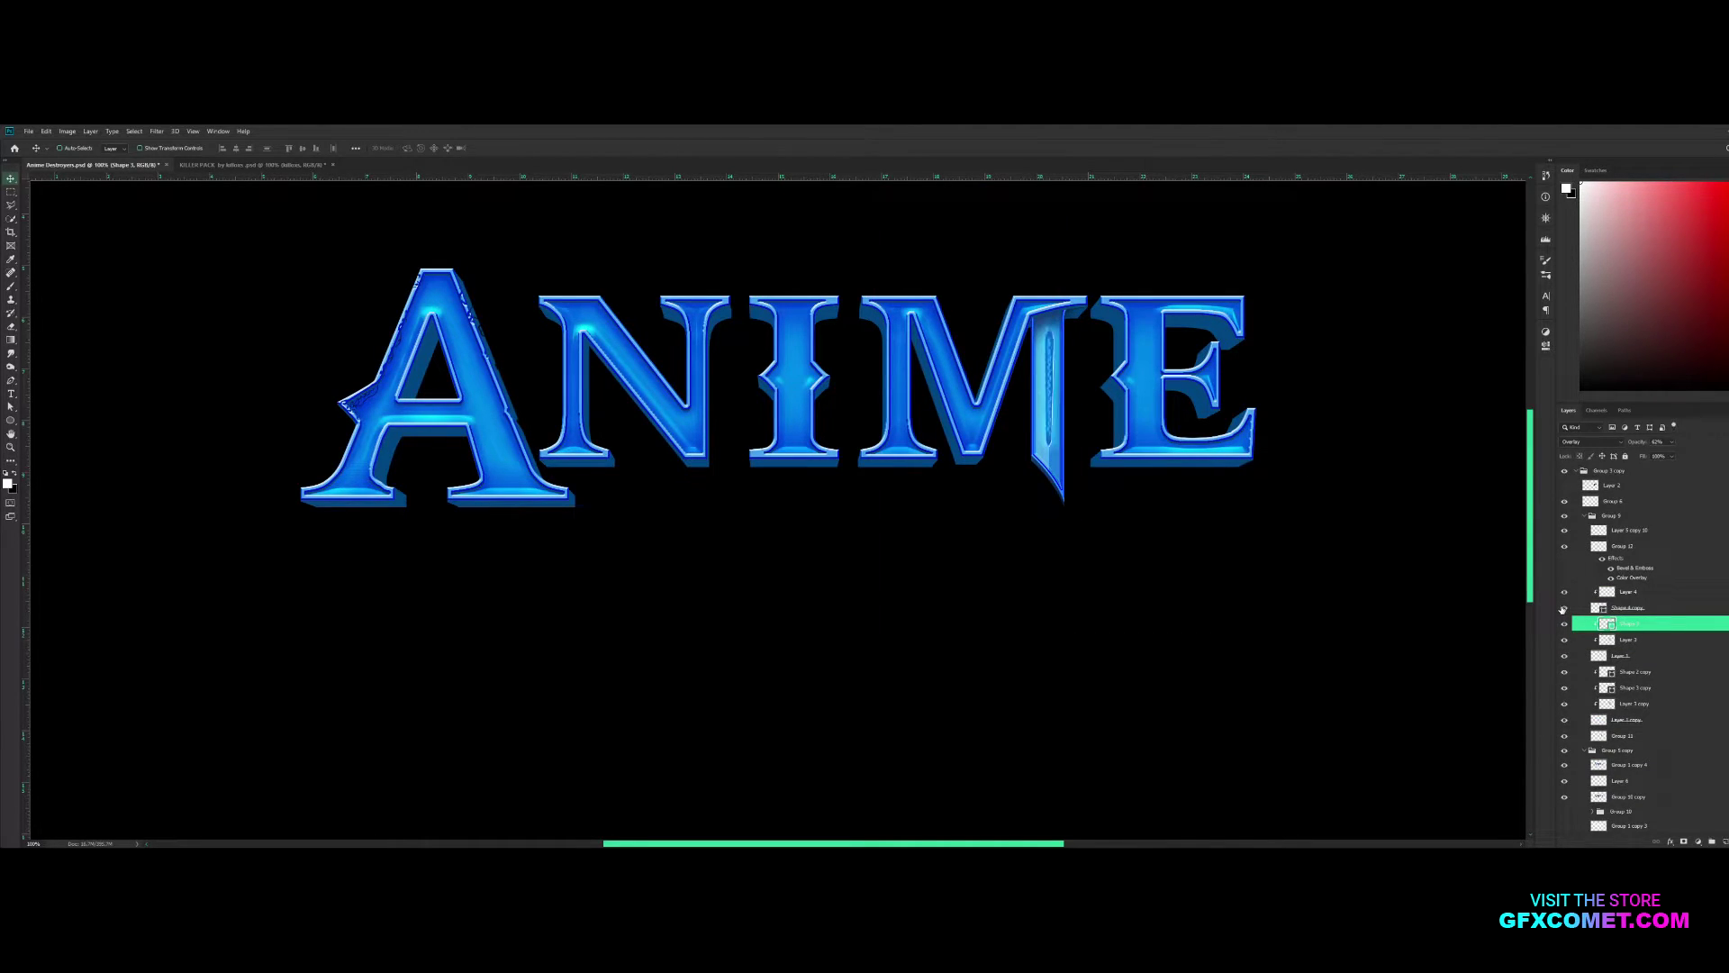
key(alt+bracketright)
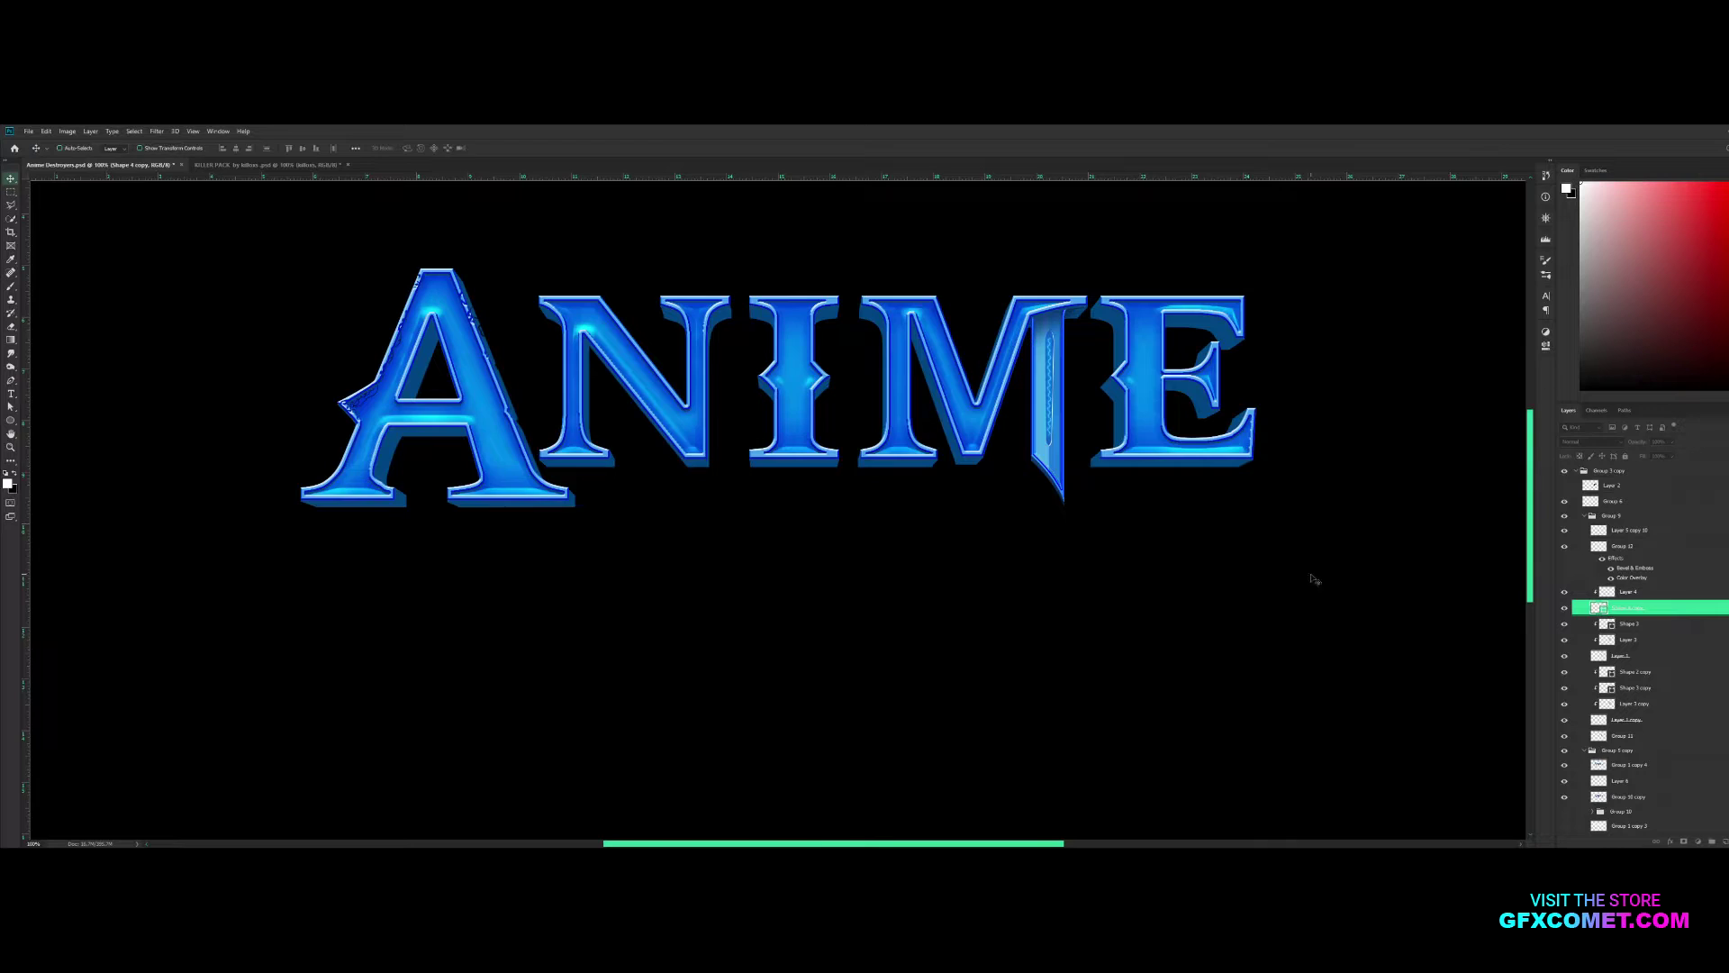
scroll(1313, 579, up, 3)
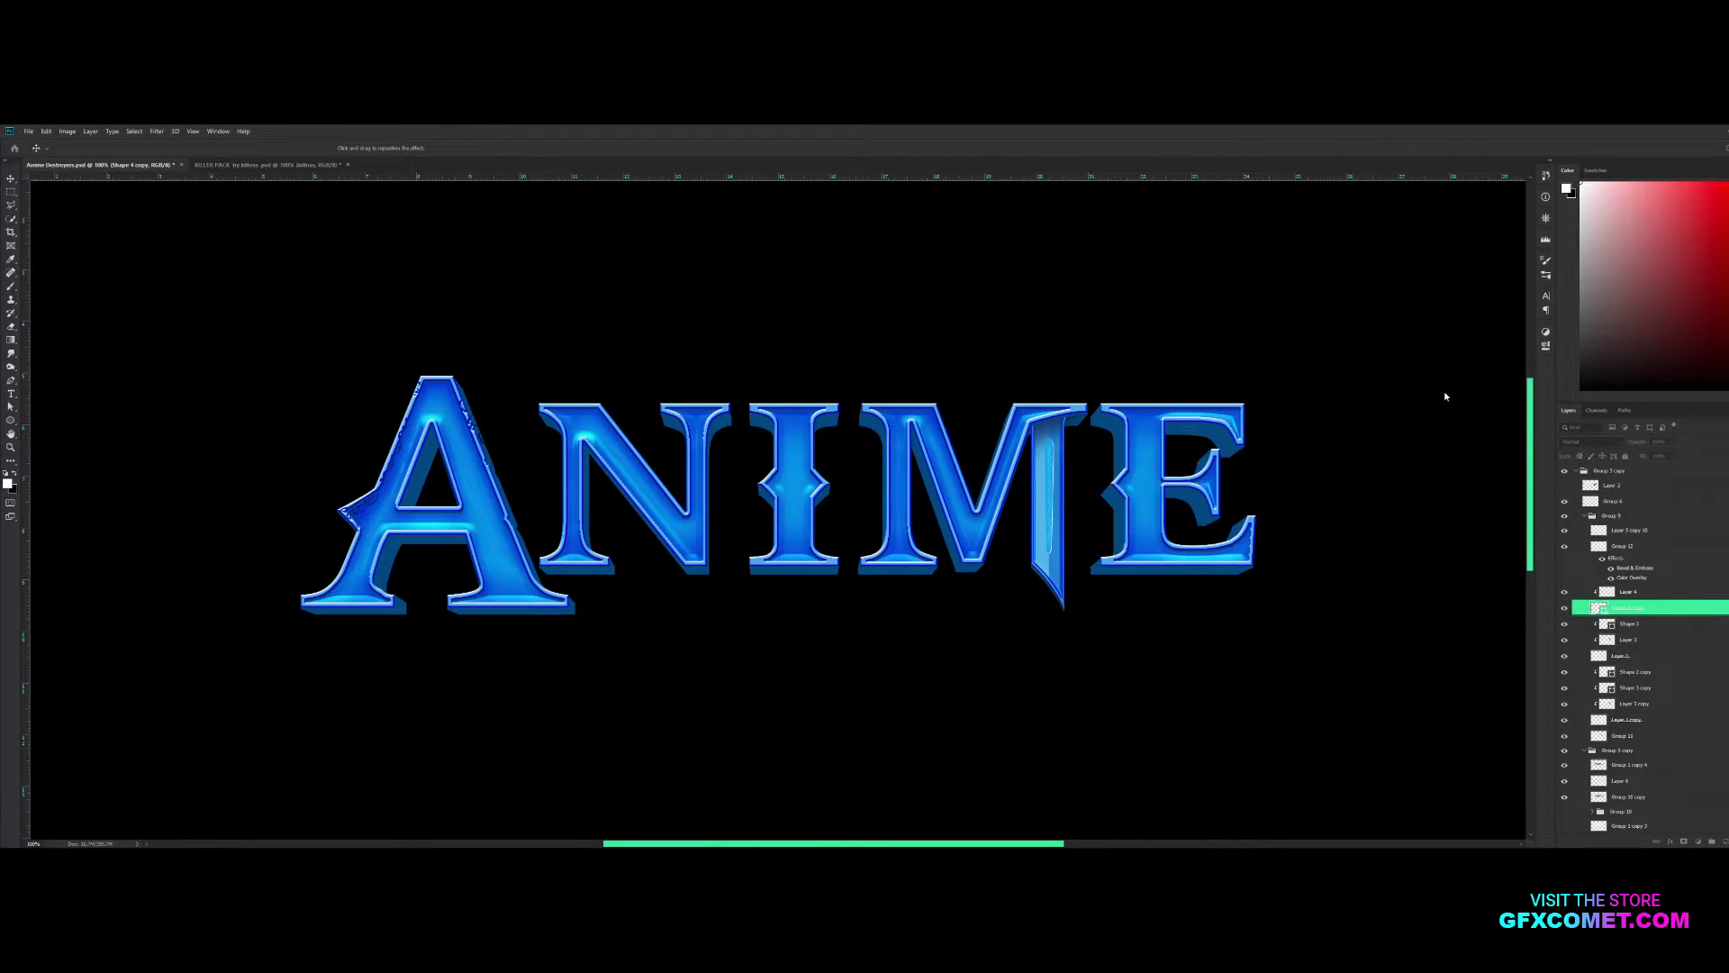
click(1561, 535)
Sample colours on the blade with the Eyedropper, then add a new empty layer above it
key(i)
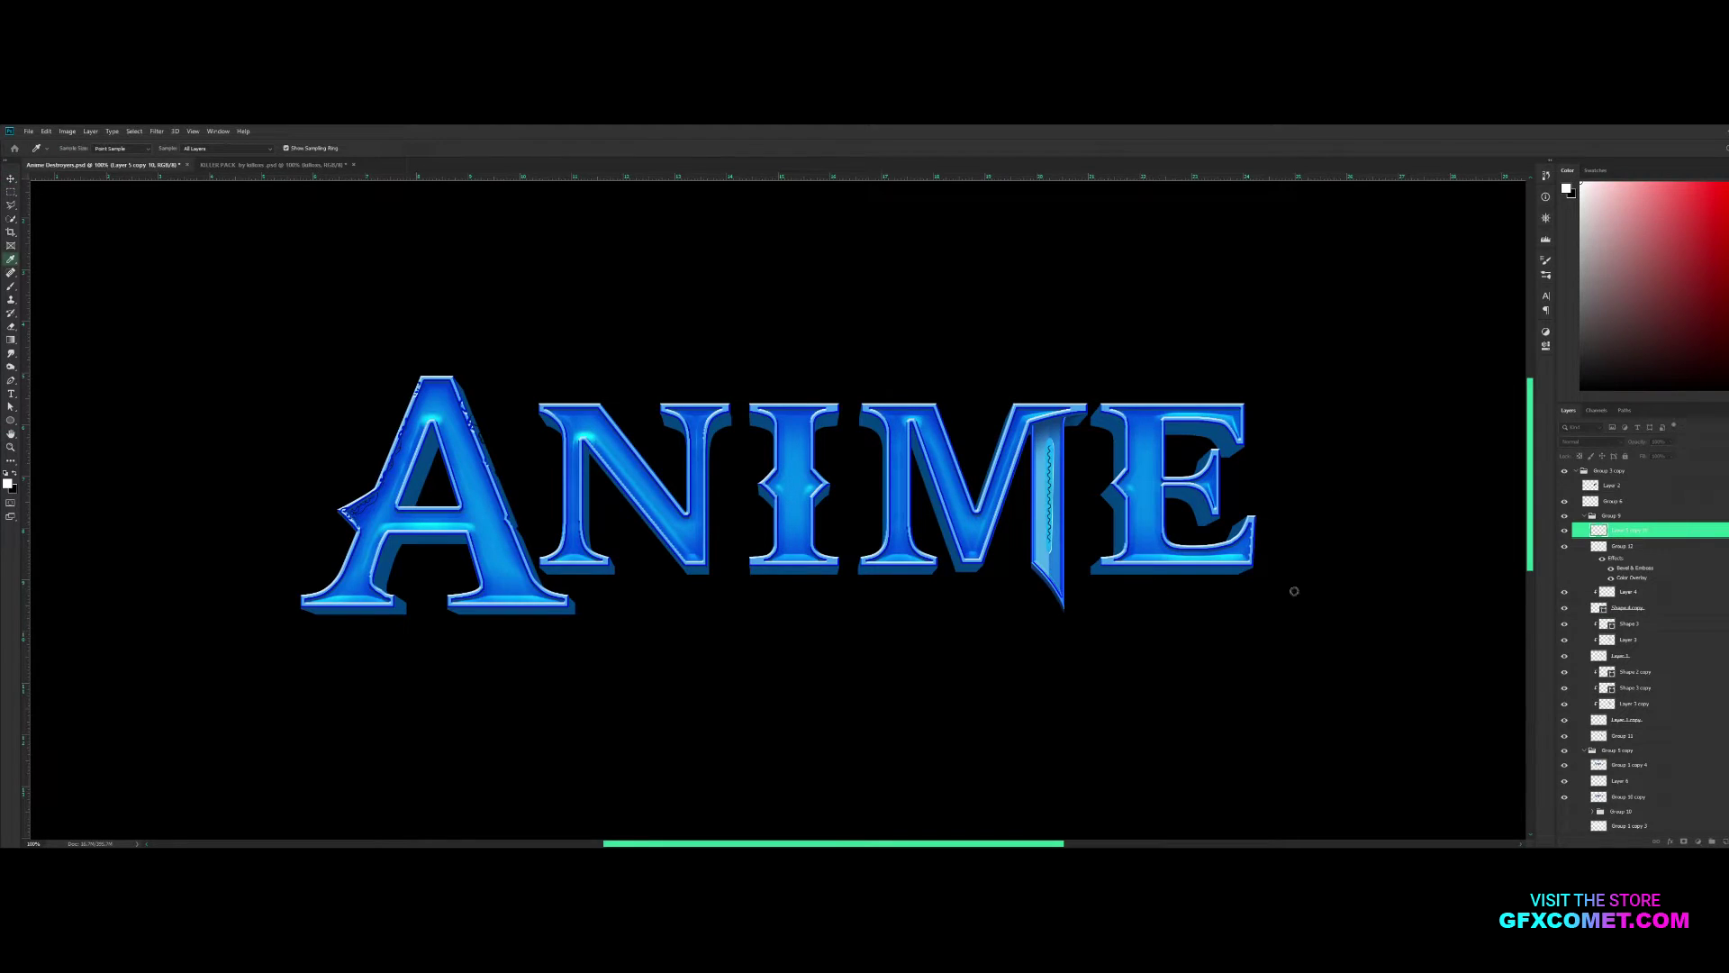
key(v)
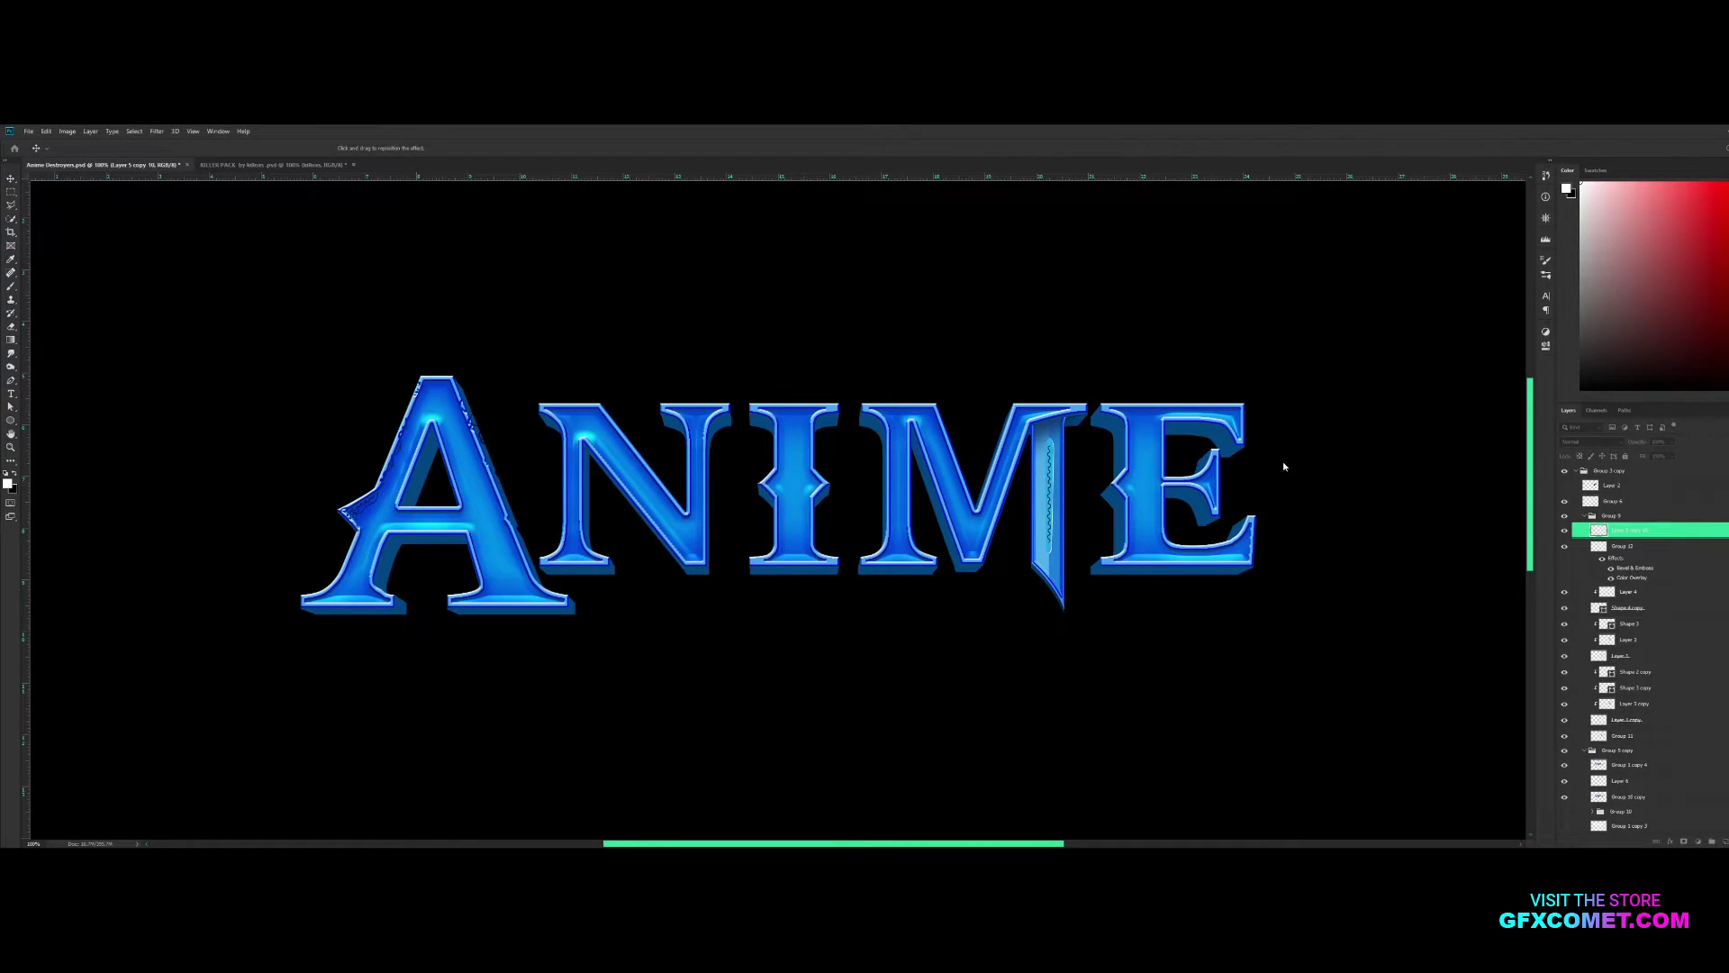
key(i)
key(h)
scroll(808, 623, down, 2)
scroll(808, 623, up, 5)
key(ctrl+shift+alt+n)
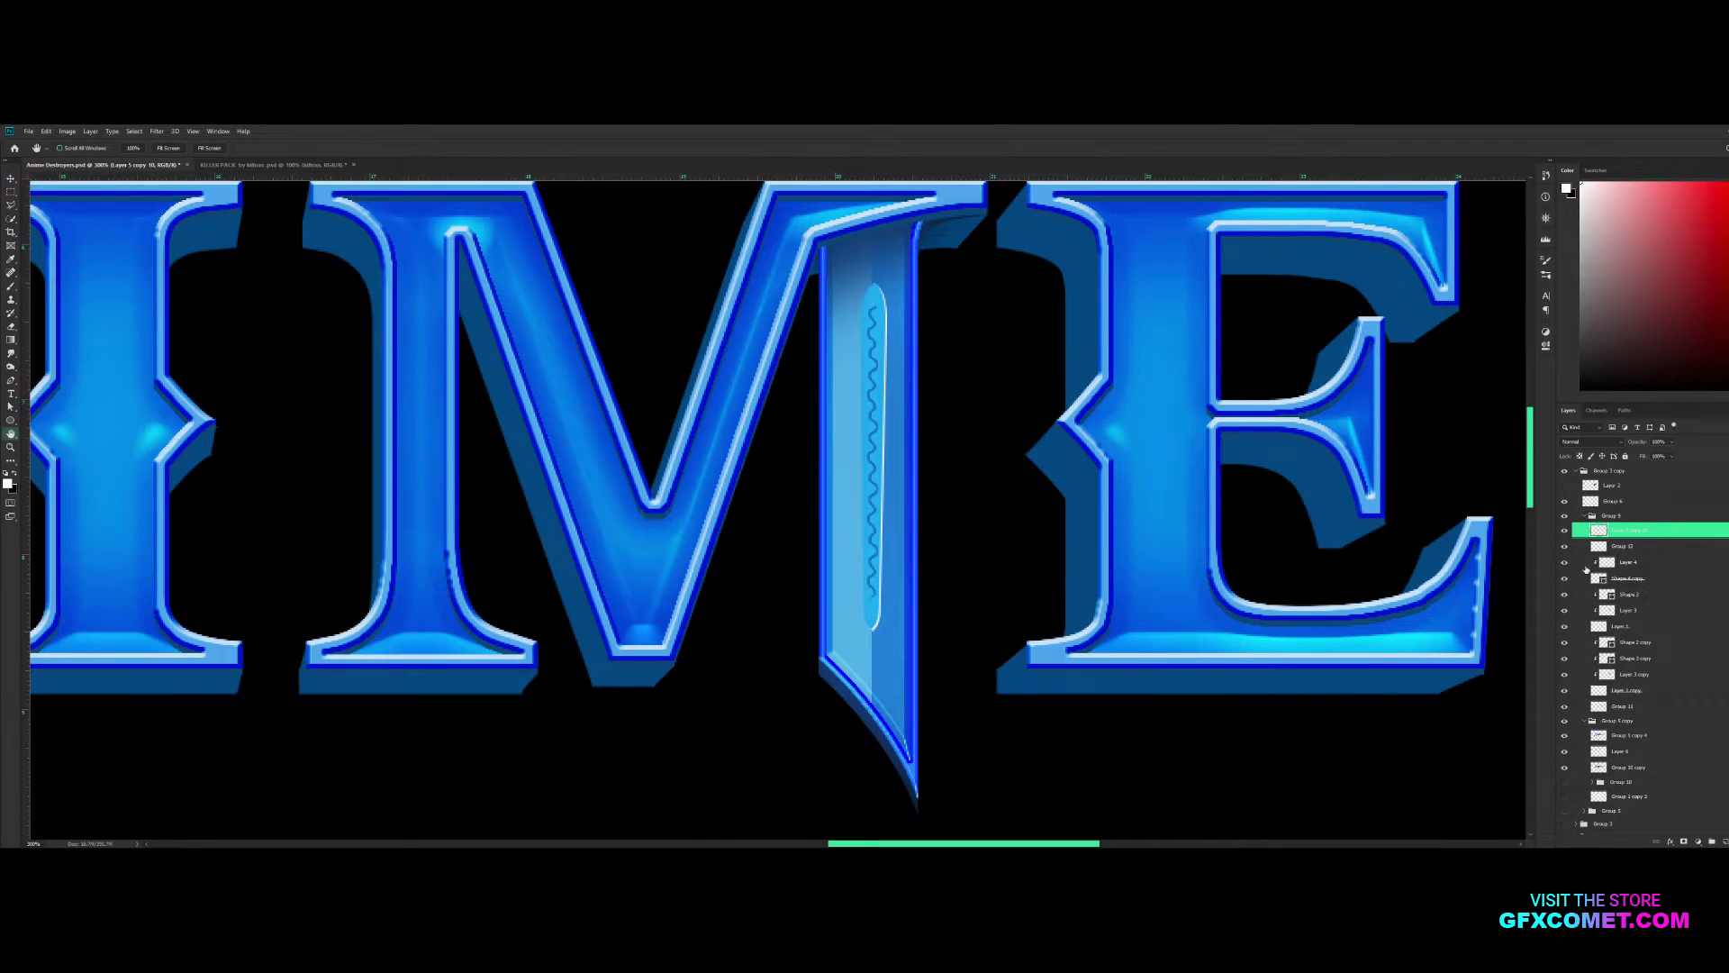
key(p)
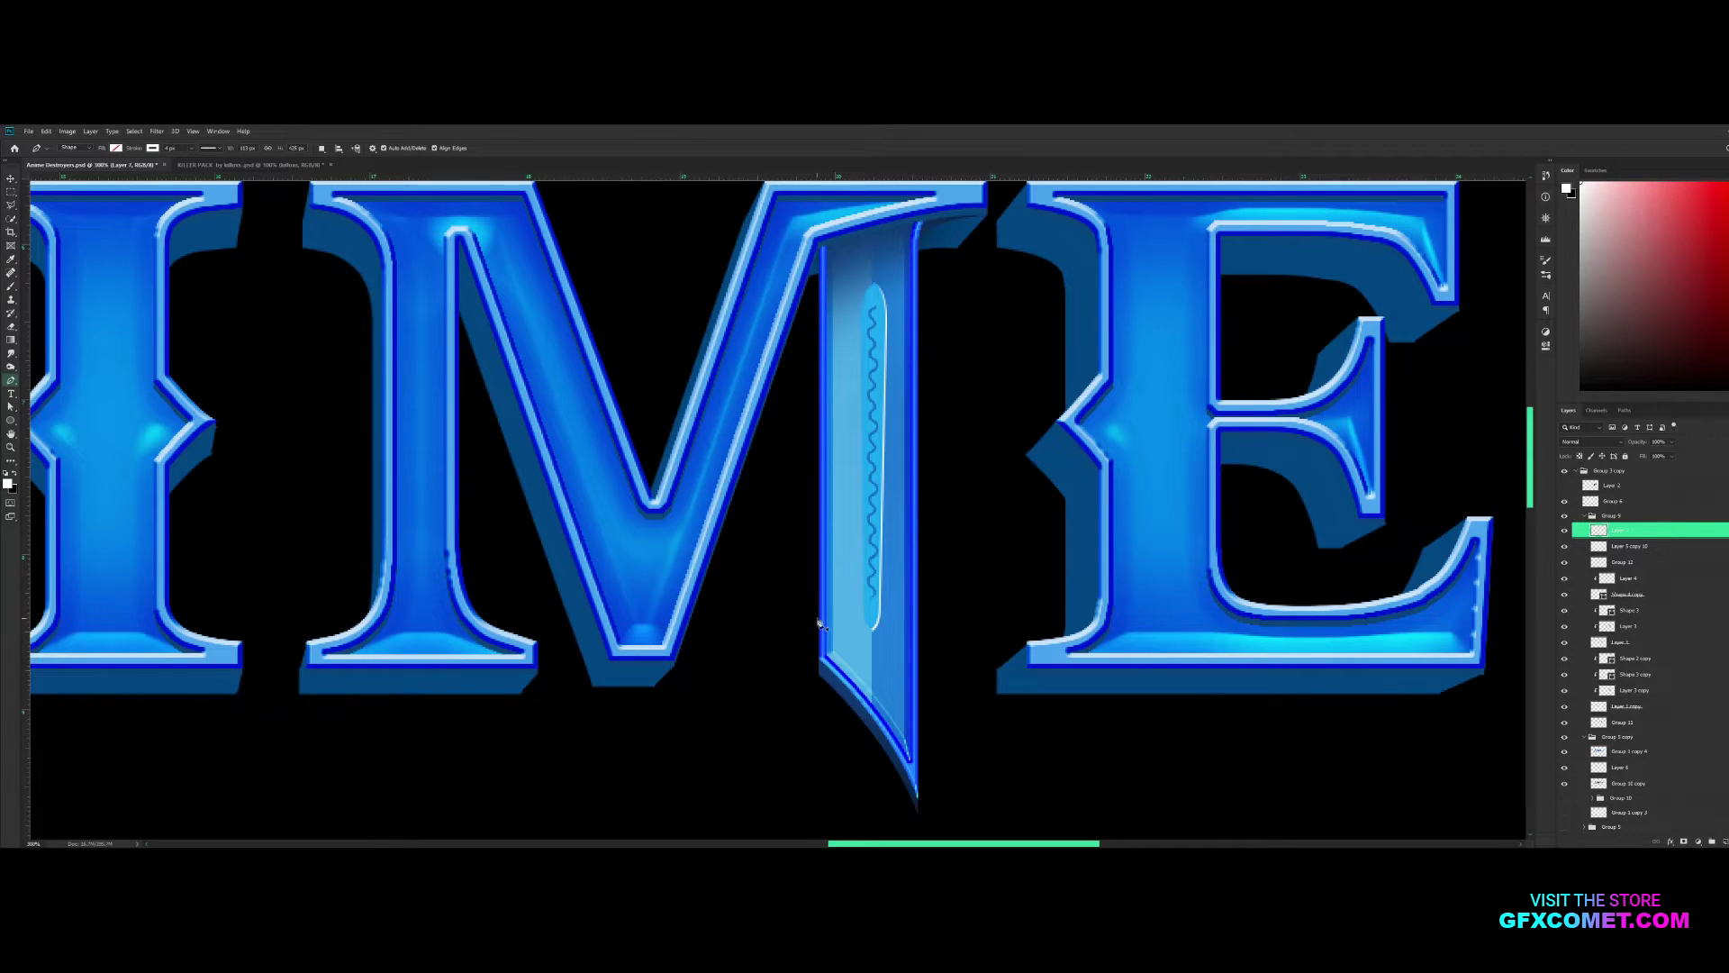
Draw the S-curve spiral stroke around the blade and duplicate the spiral layer
drag(953, 494, 988, 494)
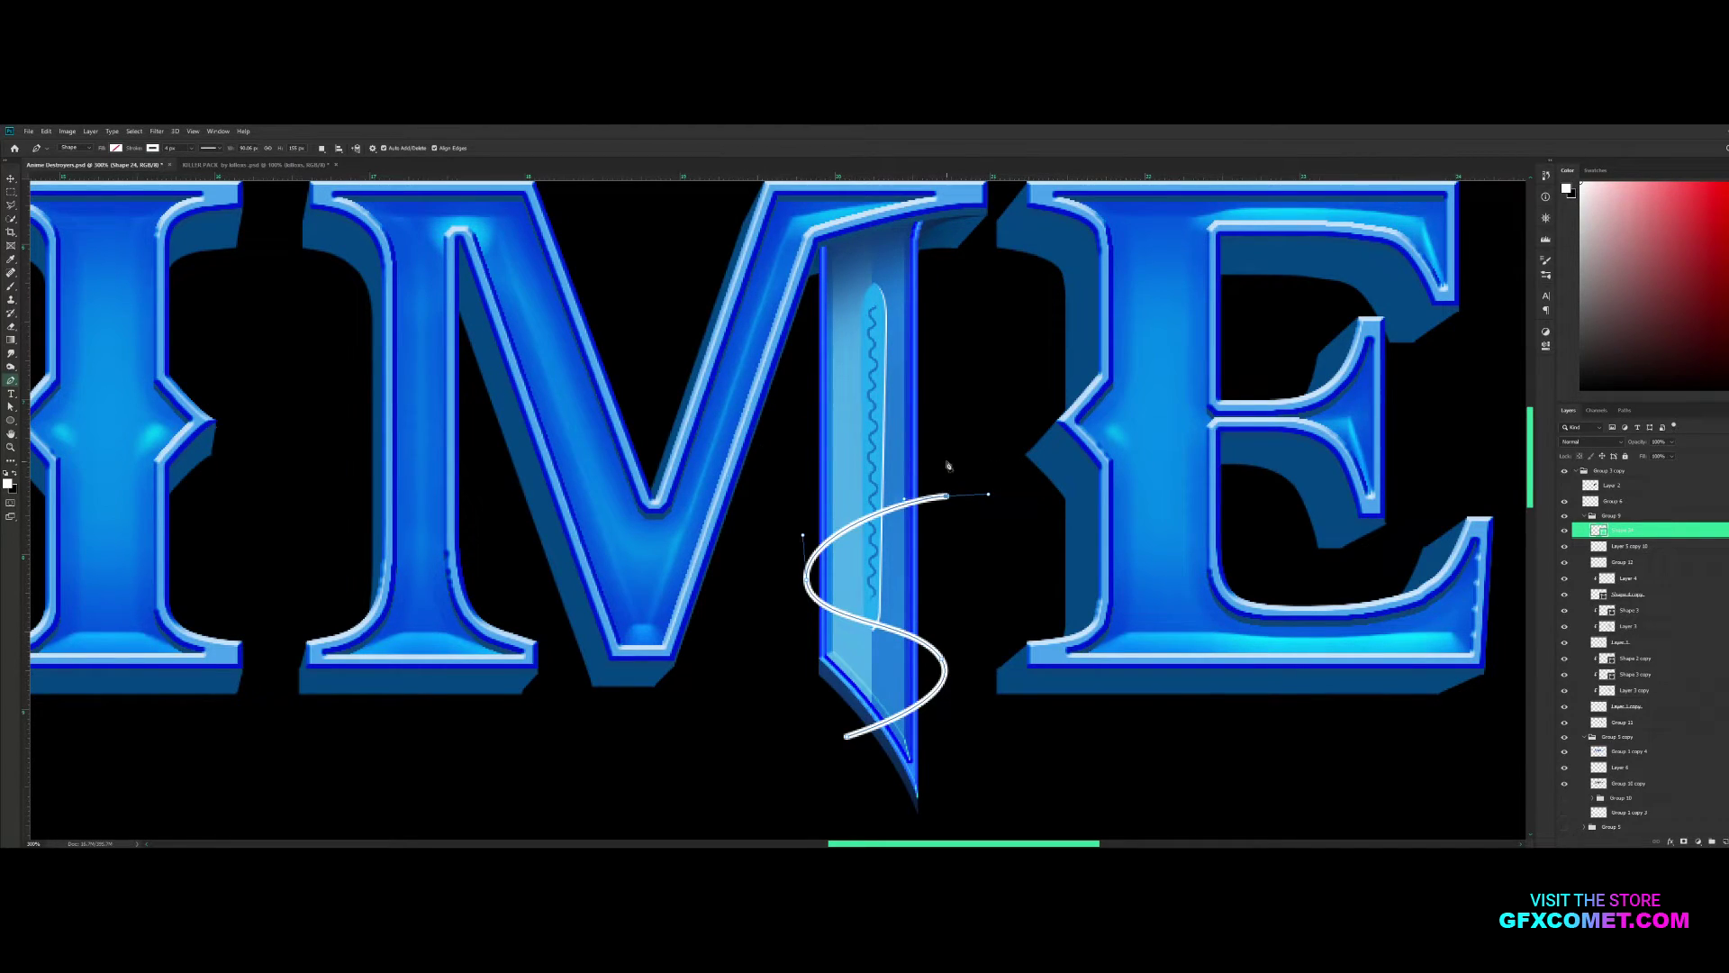
drag(808, 394, 803, 339)
key(v)
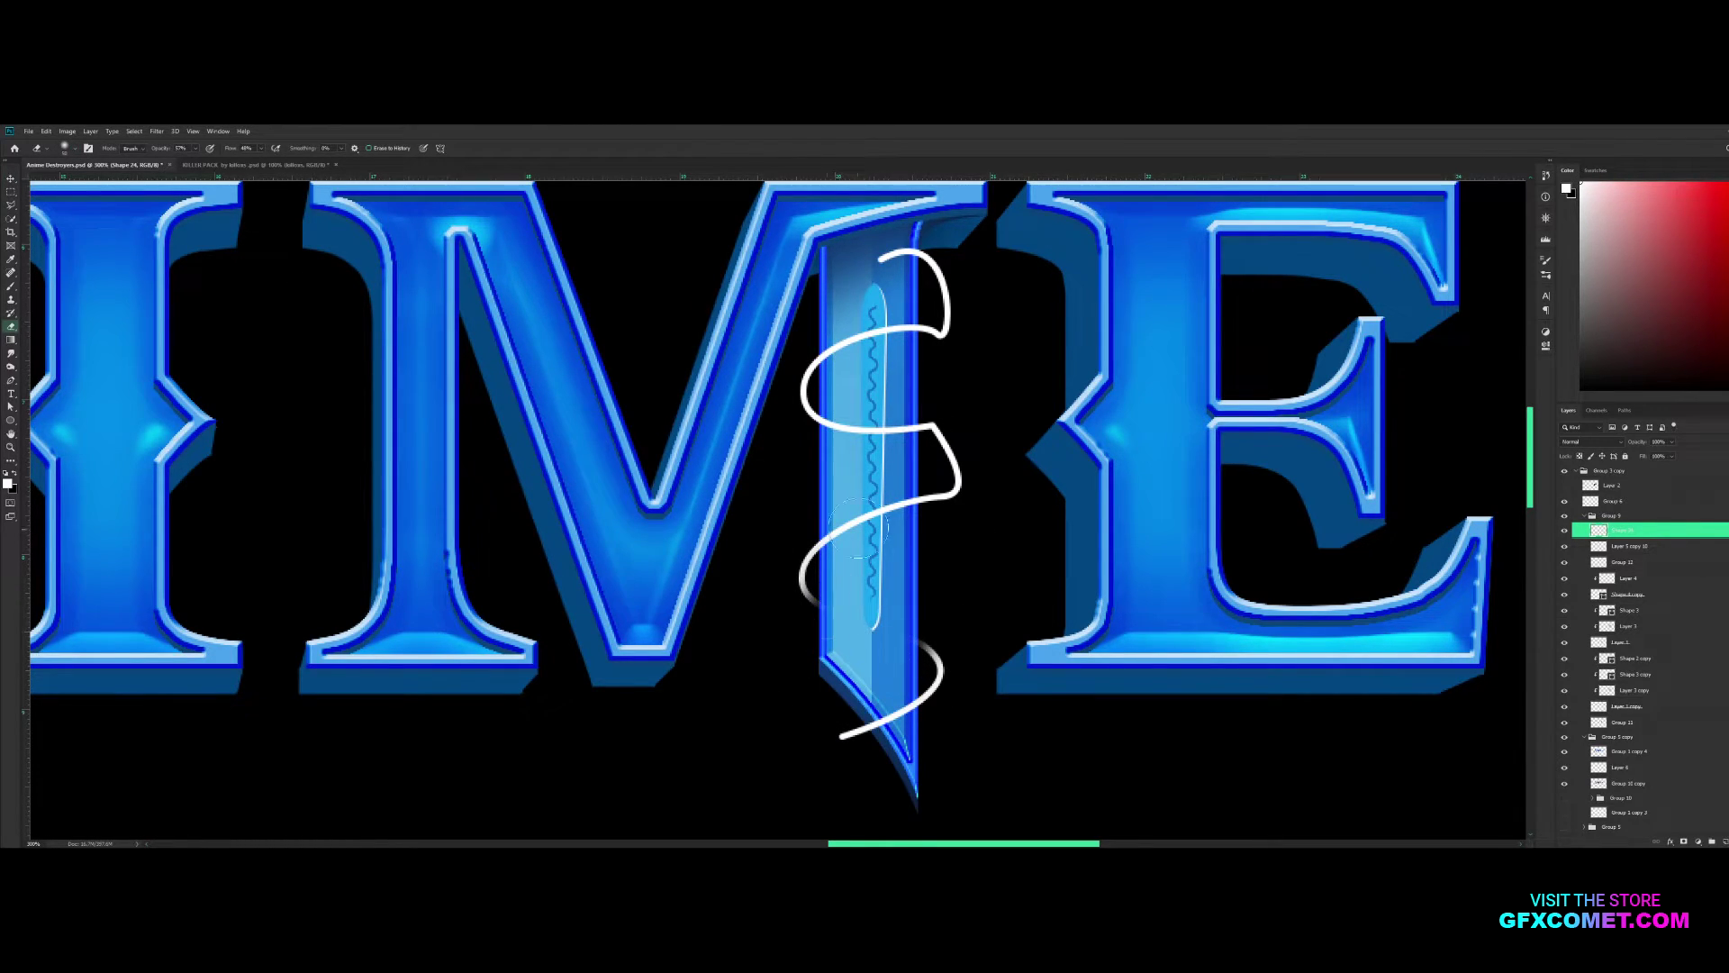
key(v)
key(ctrl+j)
key(ctrl+minus)
key(ctrl+minus)
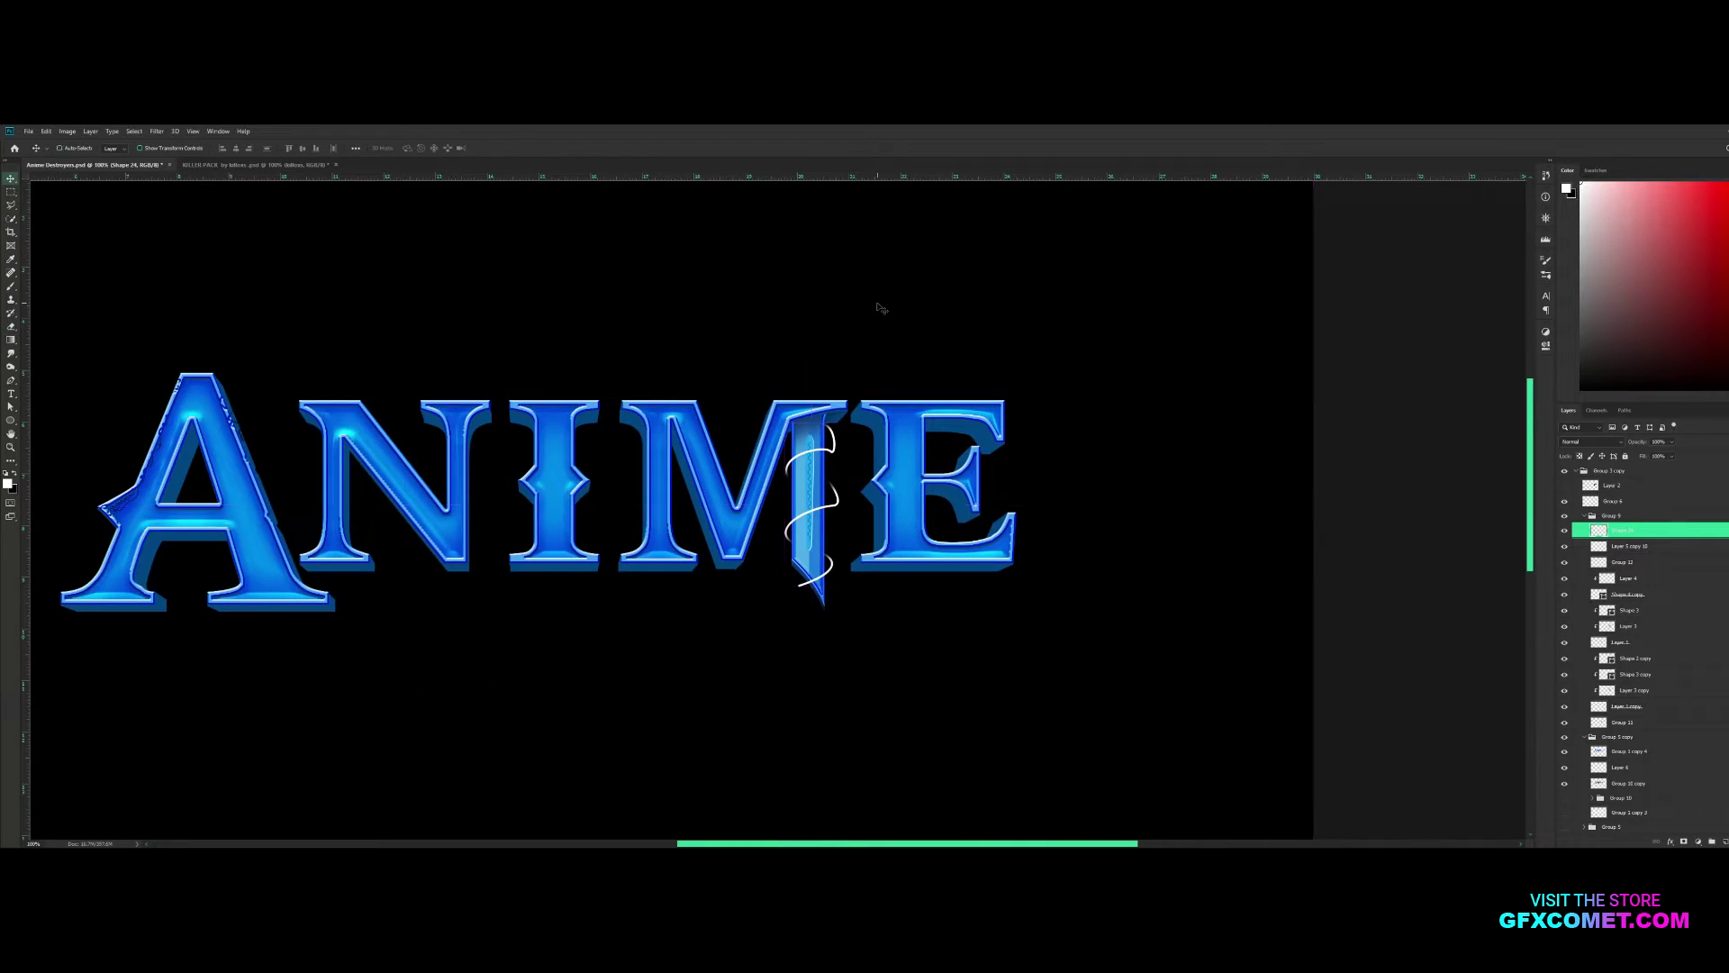
Group and duplicate the spiral, then preview lightning textures in KILLER PACK
key(ctrl+g)
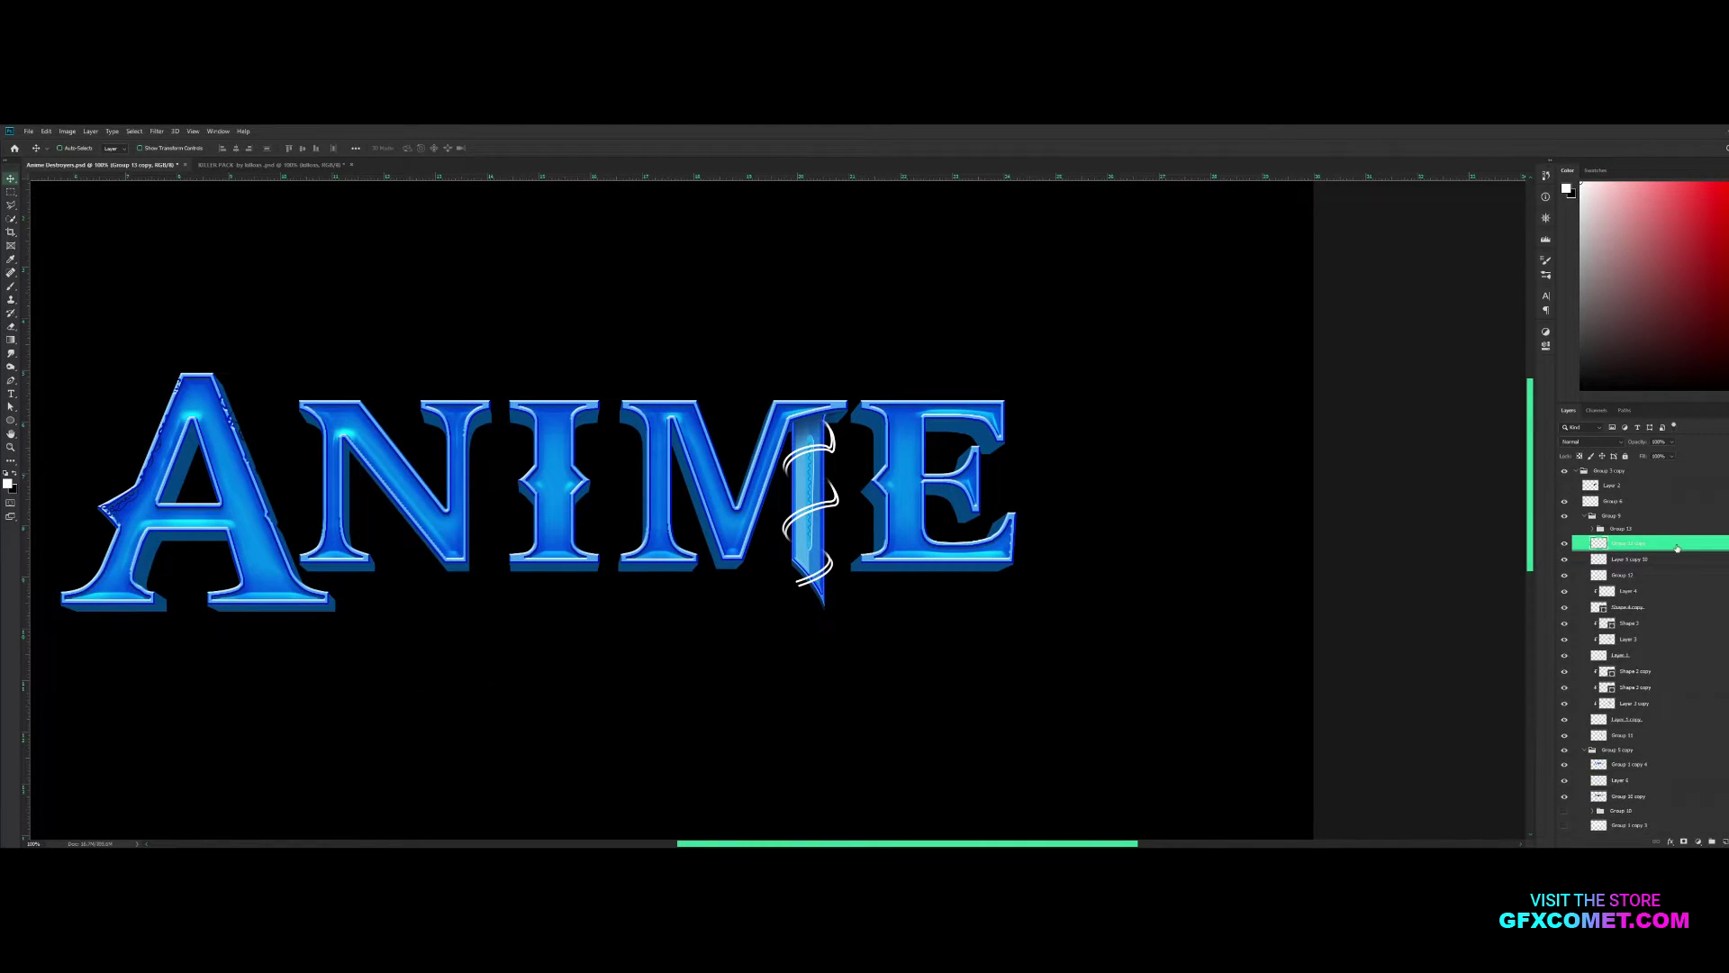
key(ctrl+j)
key(h)
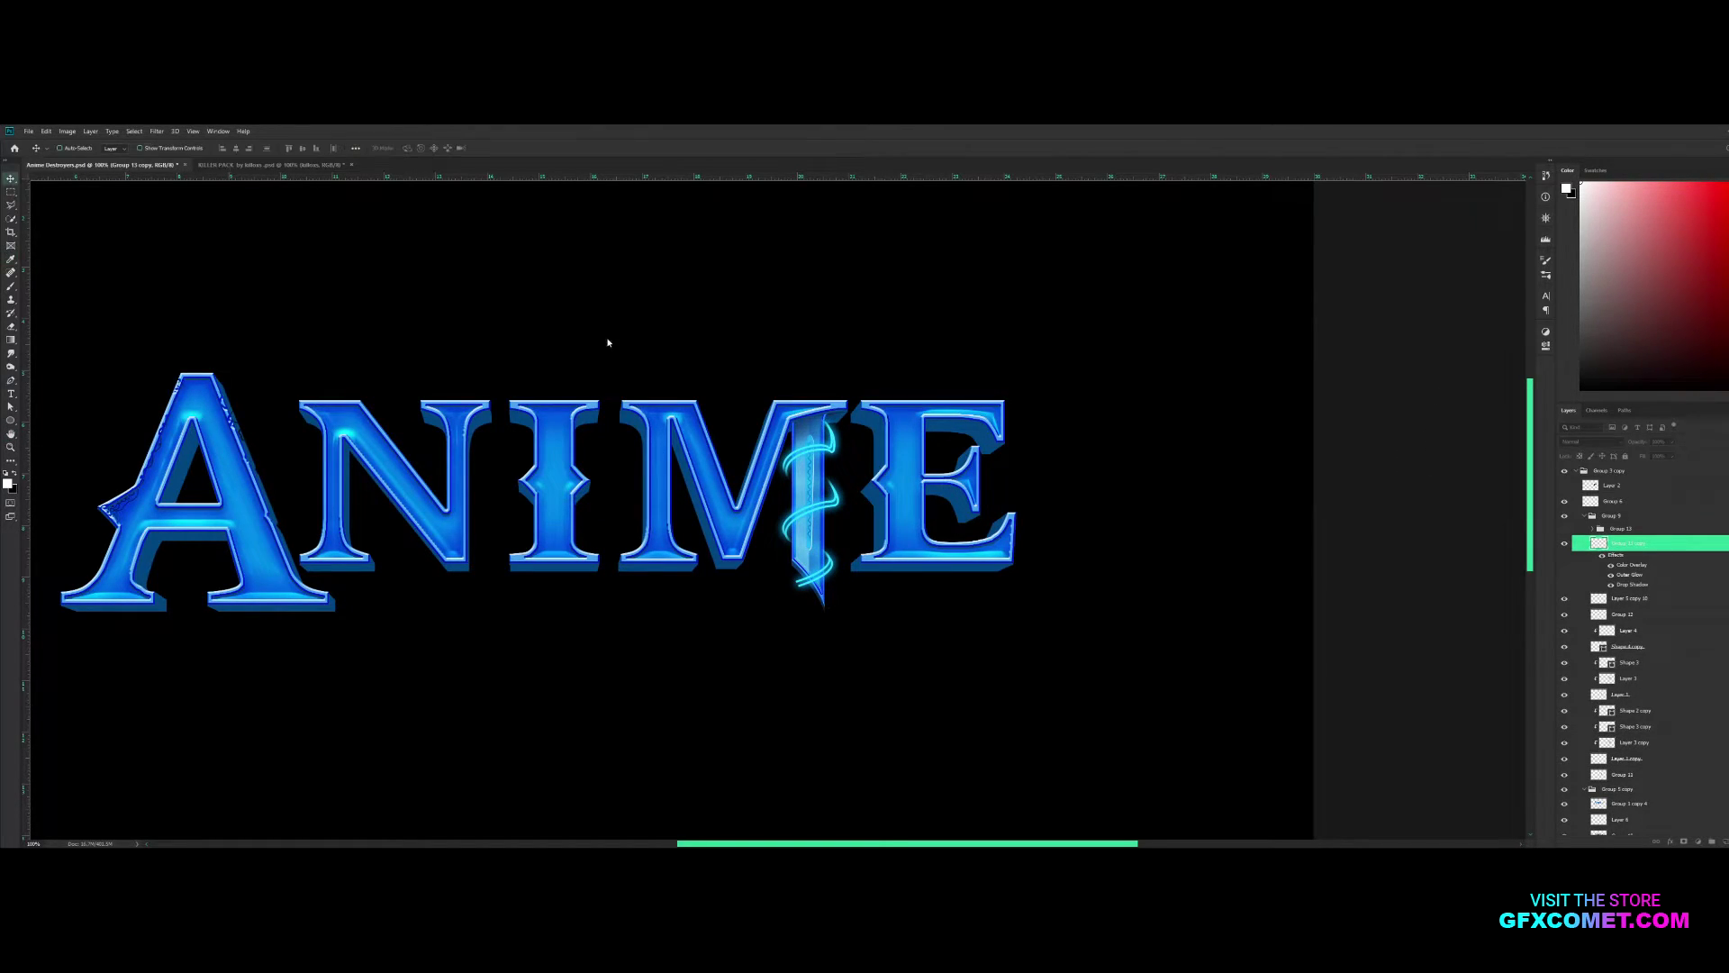
click(268, 165)
click(1565, 570)
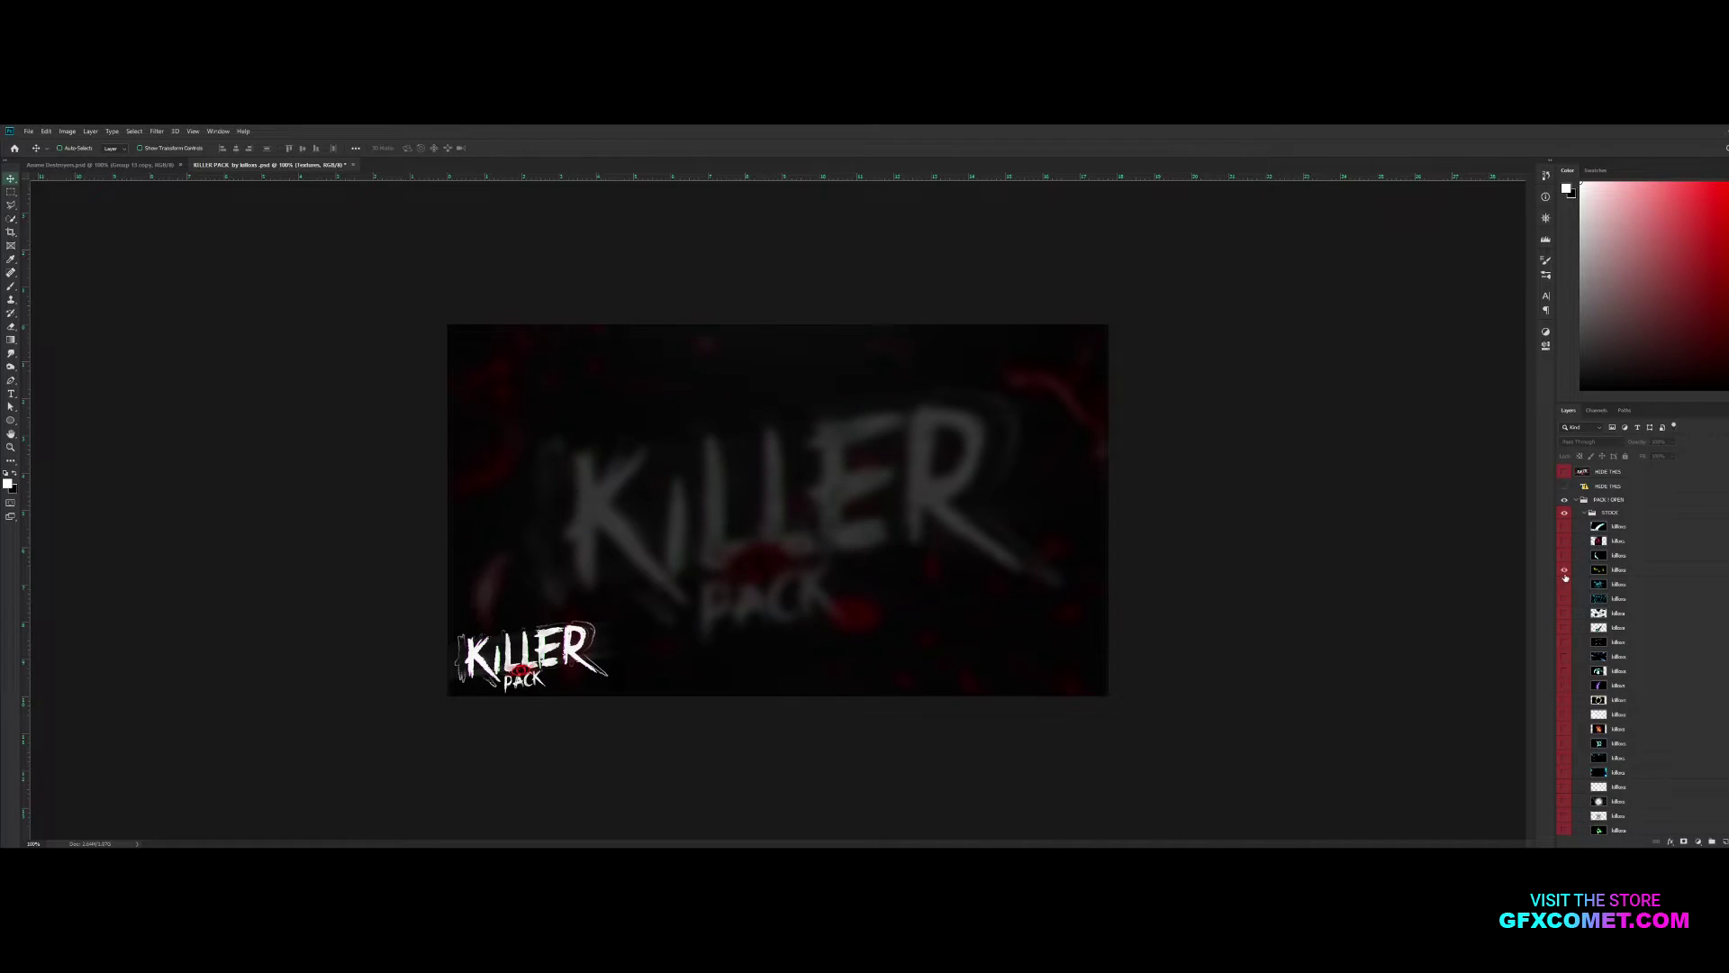
Place a lightning texture on the M/E junction, scaled and rotated to wrap the blade
click(1565, 597)
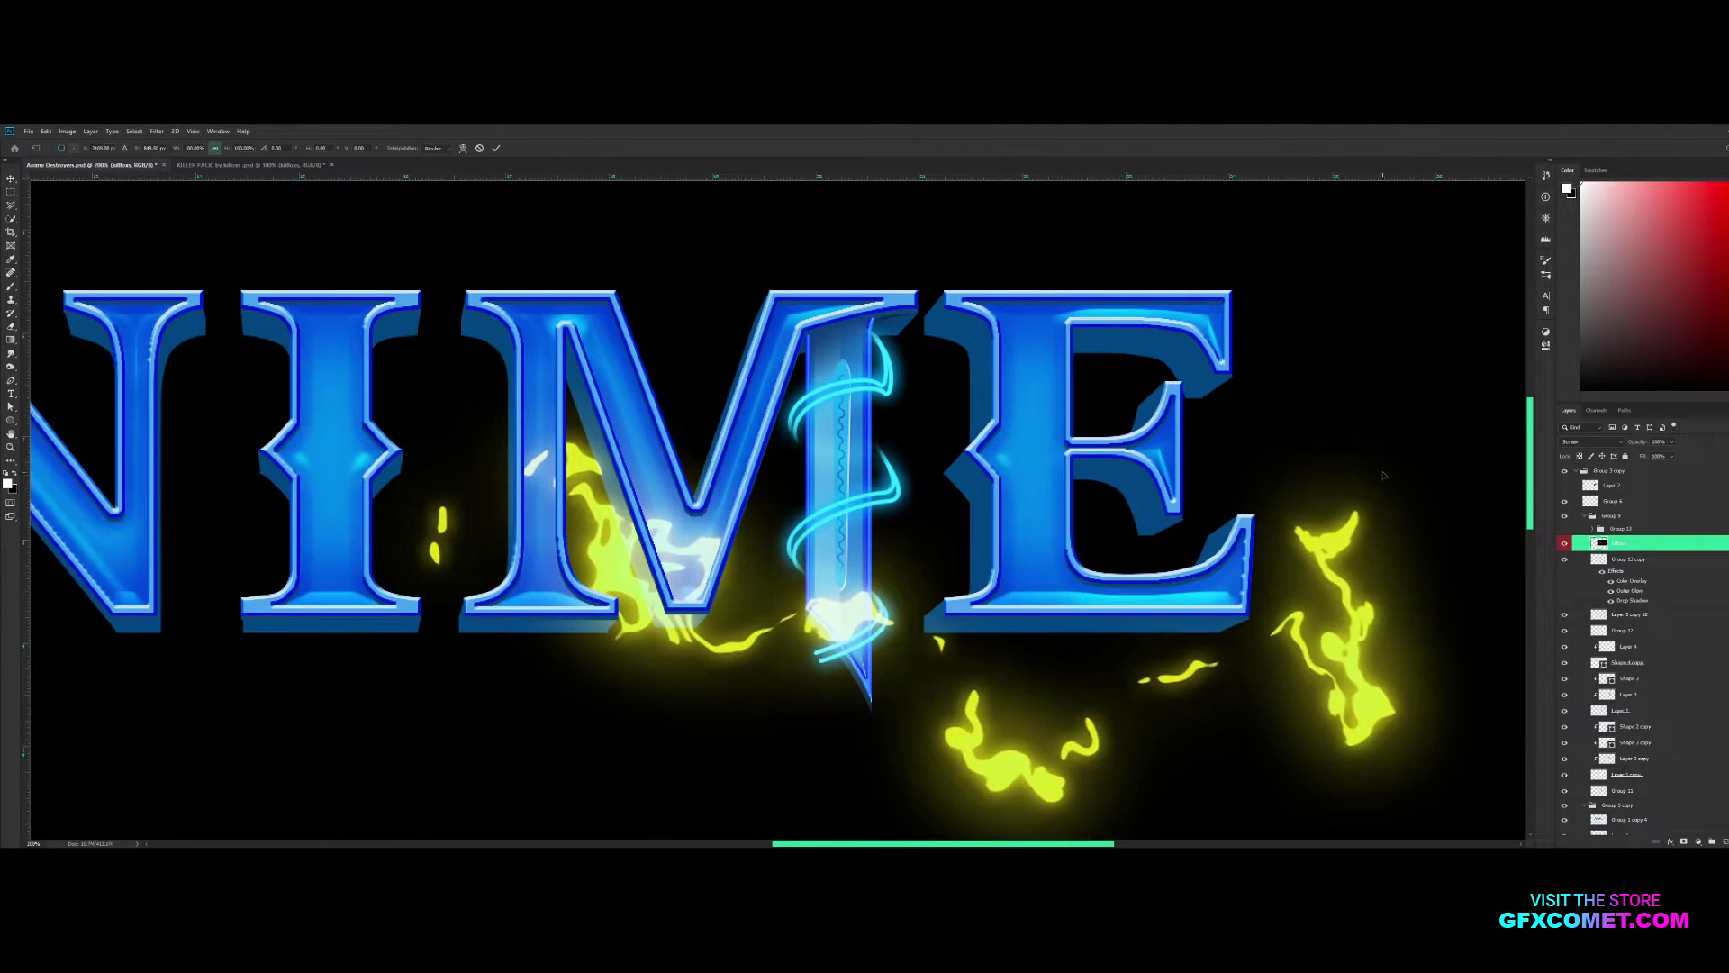
drag(1362, 469, 576, 716)
mouse_move(464, 770)
mouse_down()
mouse_move(887, 437)
mouse_move(881, 473)
mouse_move(881, 437)
mouse_up()
key(Return)
key(i)
Duplicate the lightning layer twice and save, trying and undoing a merge of the copies
key(ctrl+j)
key(ctrl+j)
key(v)
key(ctrl+0)
key(ctrl+s)
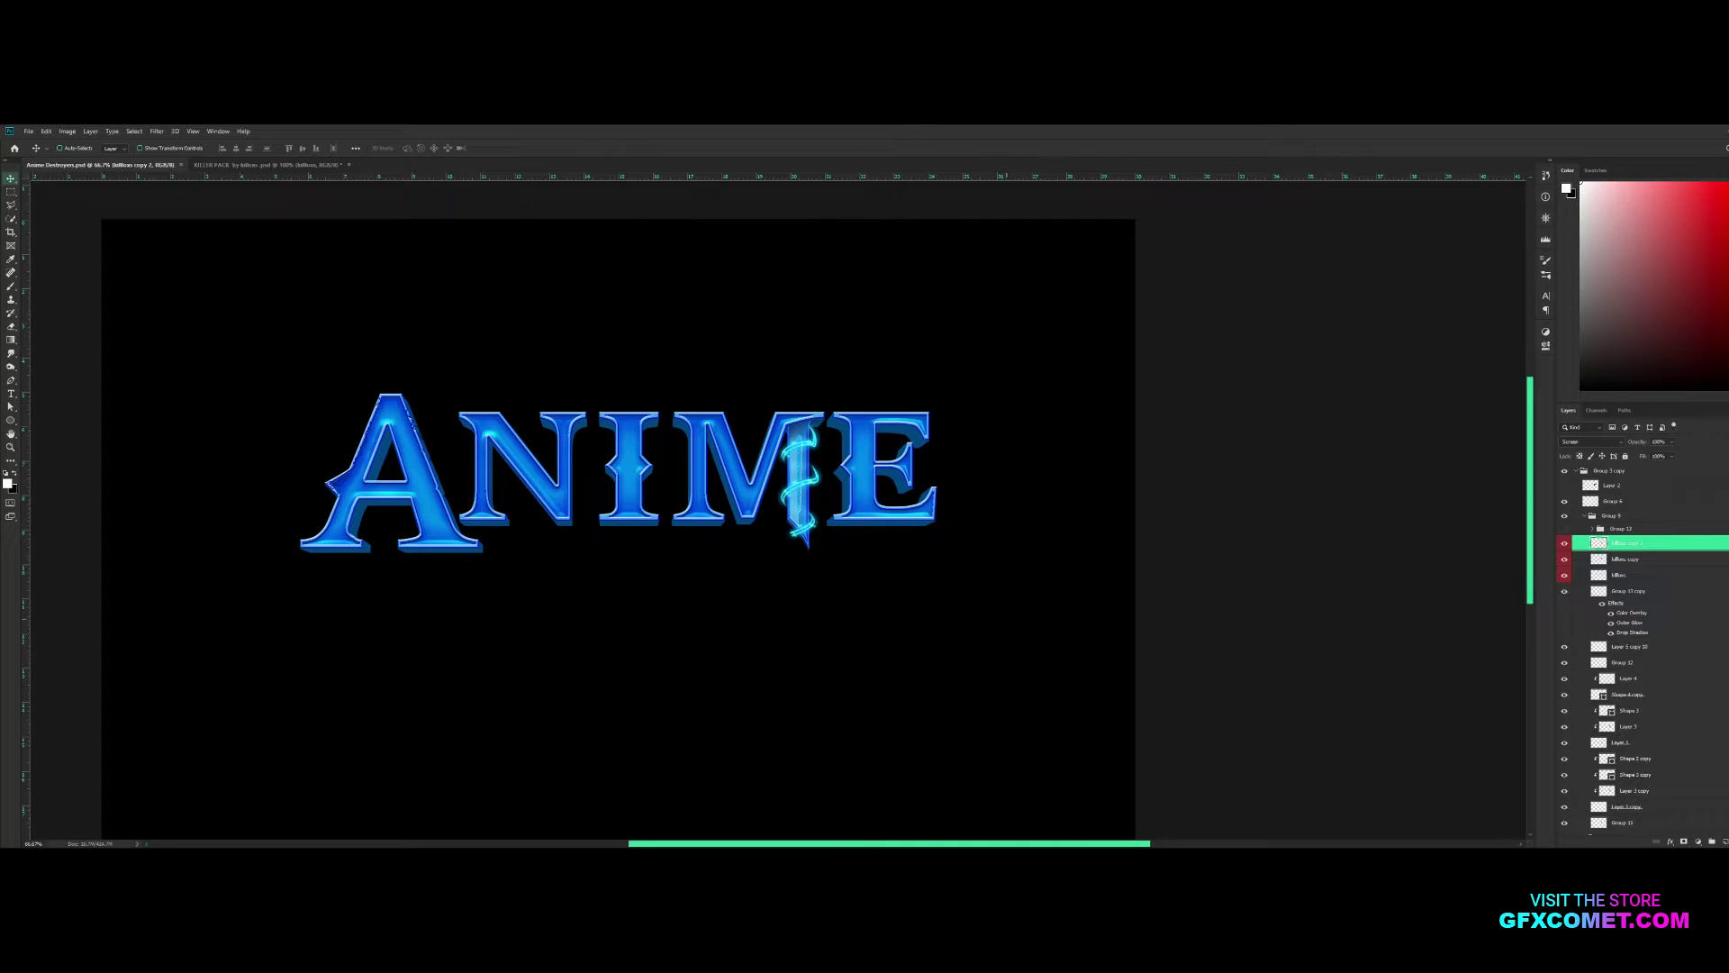
key(ctrl+e)
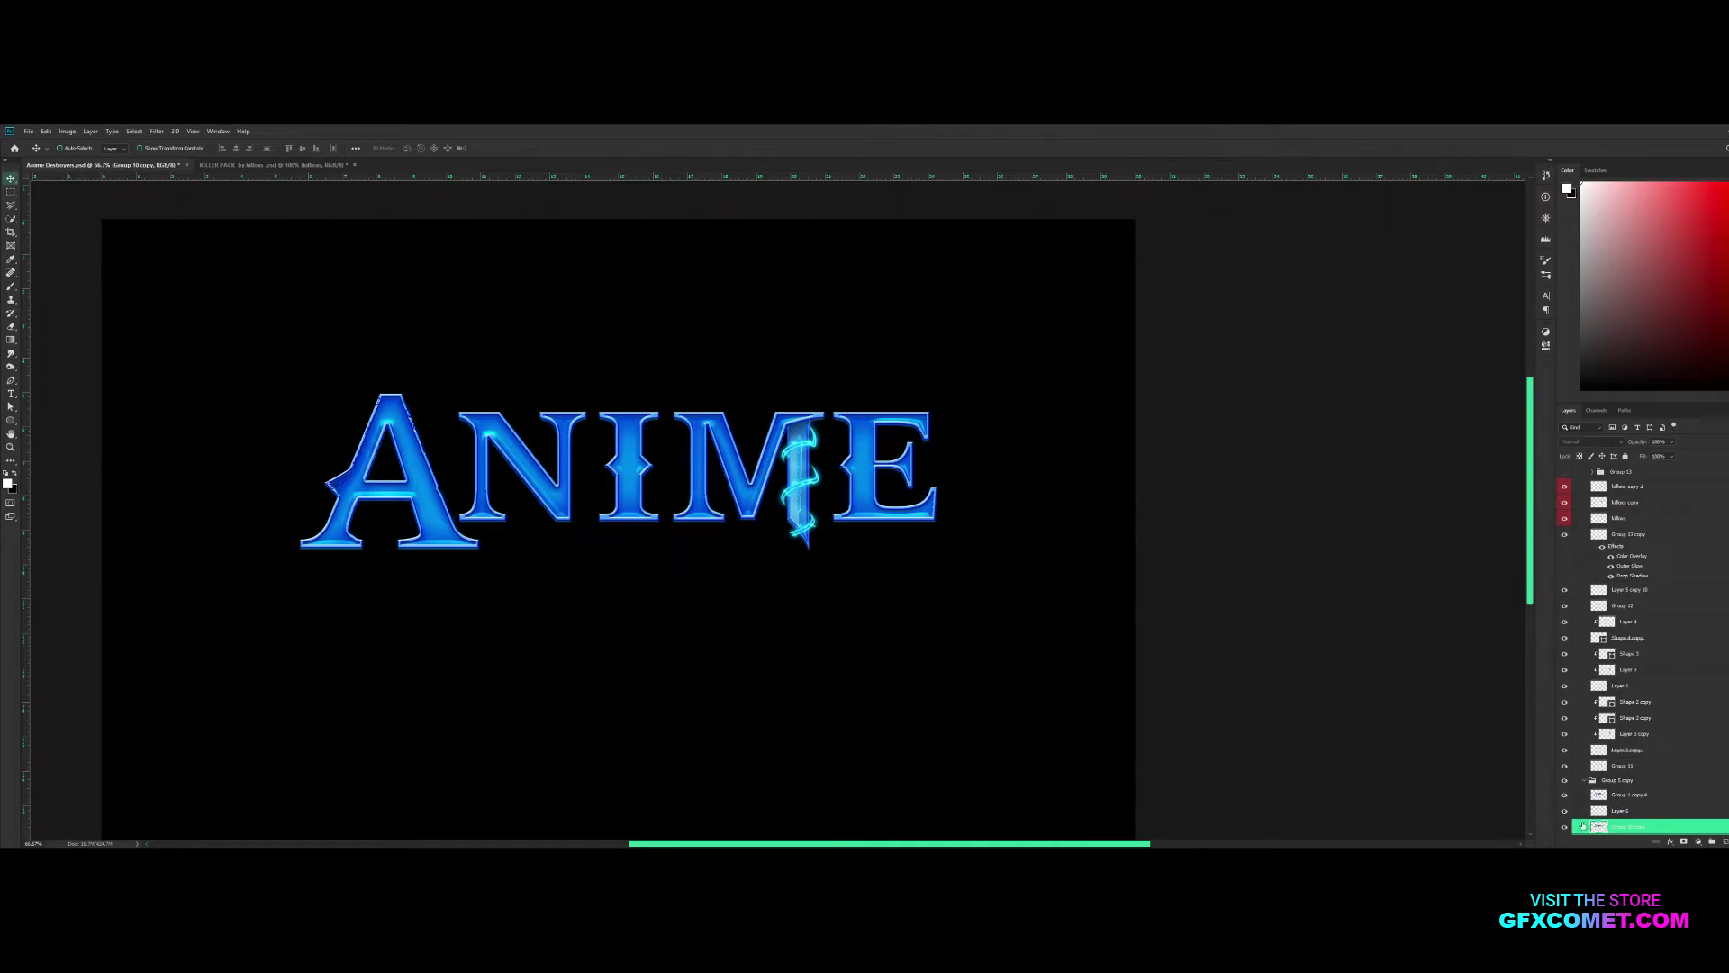
key(ctrl+z)
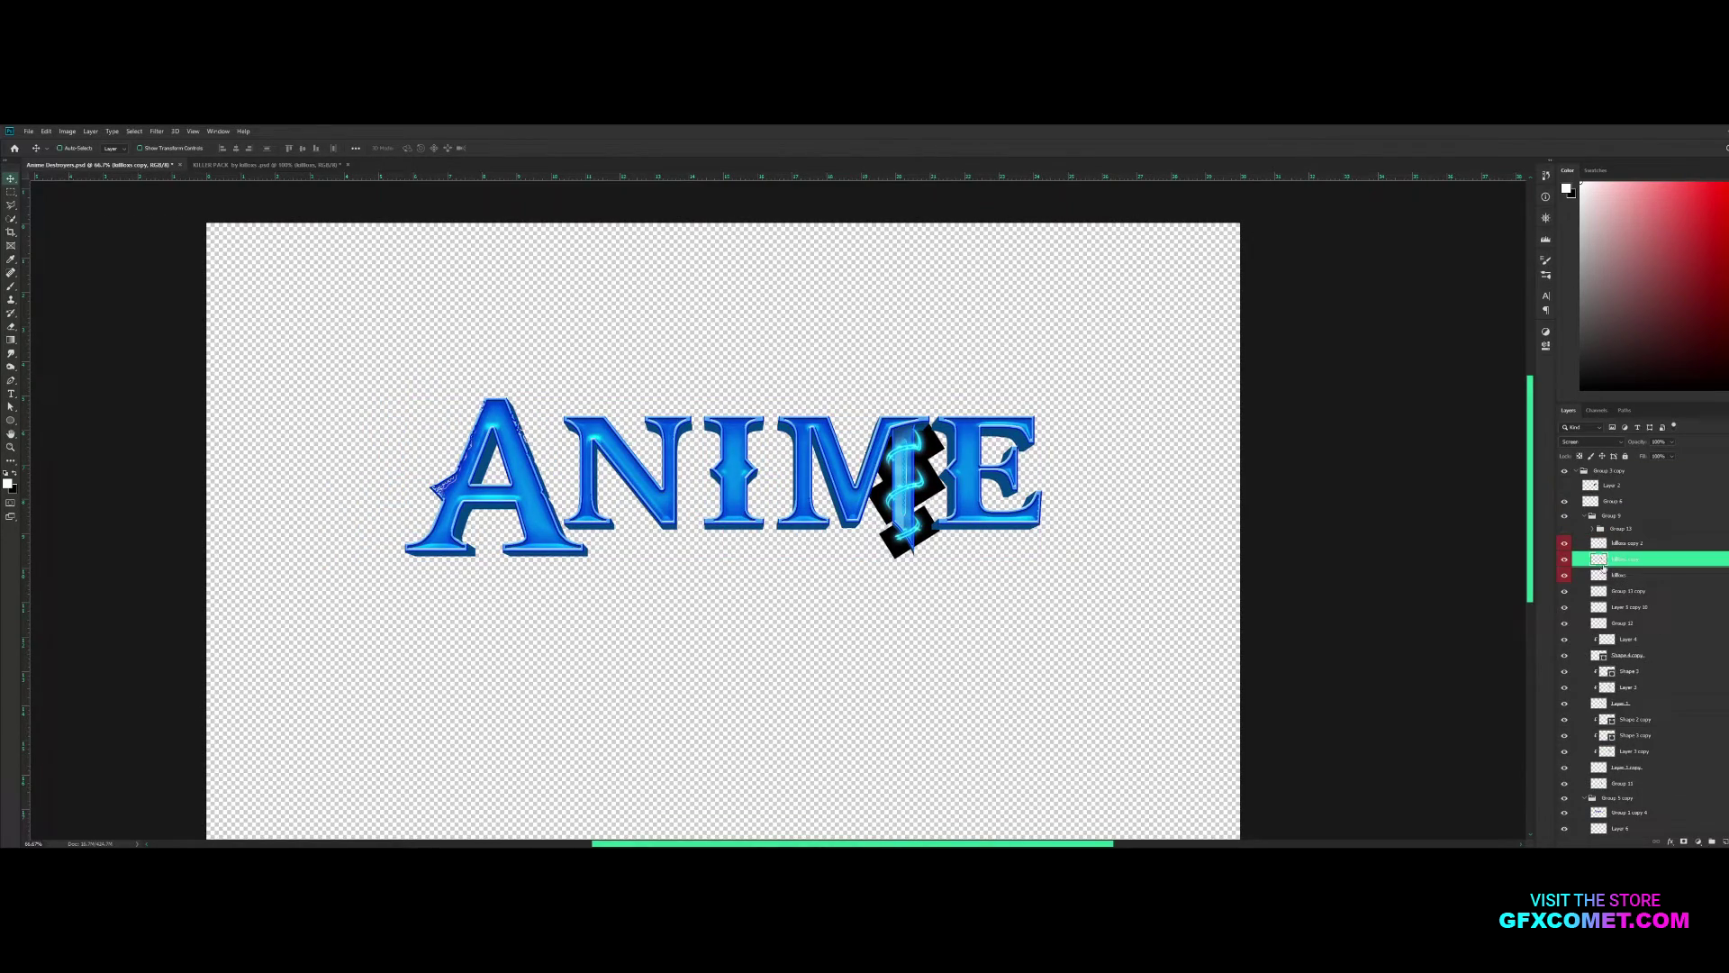
Merge two lightning layers, duplicate for a brighter glow, and paint soft blue light into the N and A
key(ctrl+plus)
key(ctrl+plus)
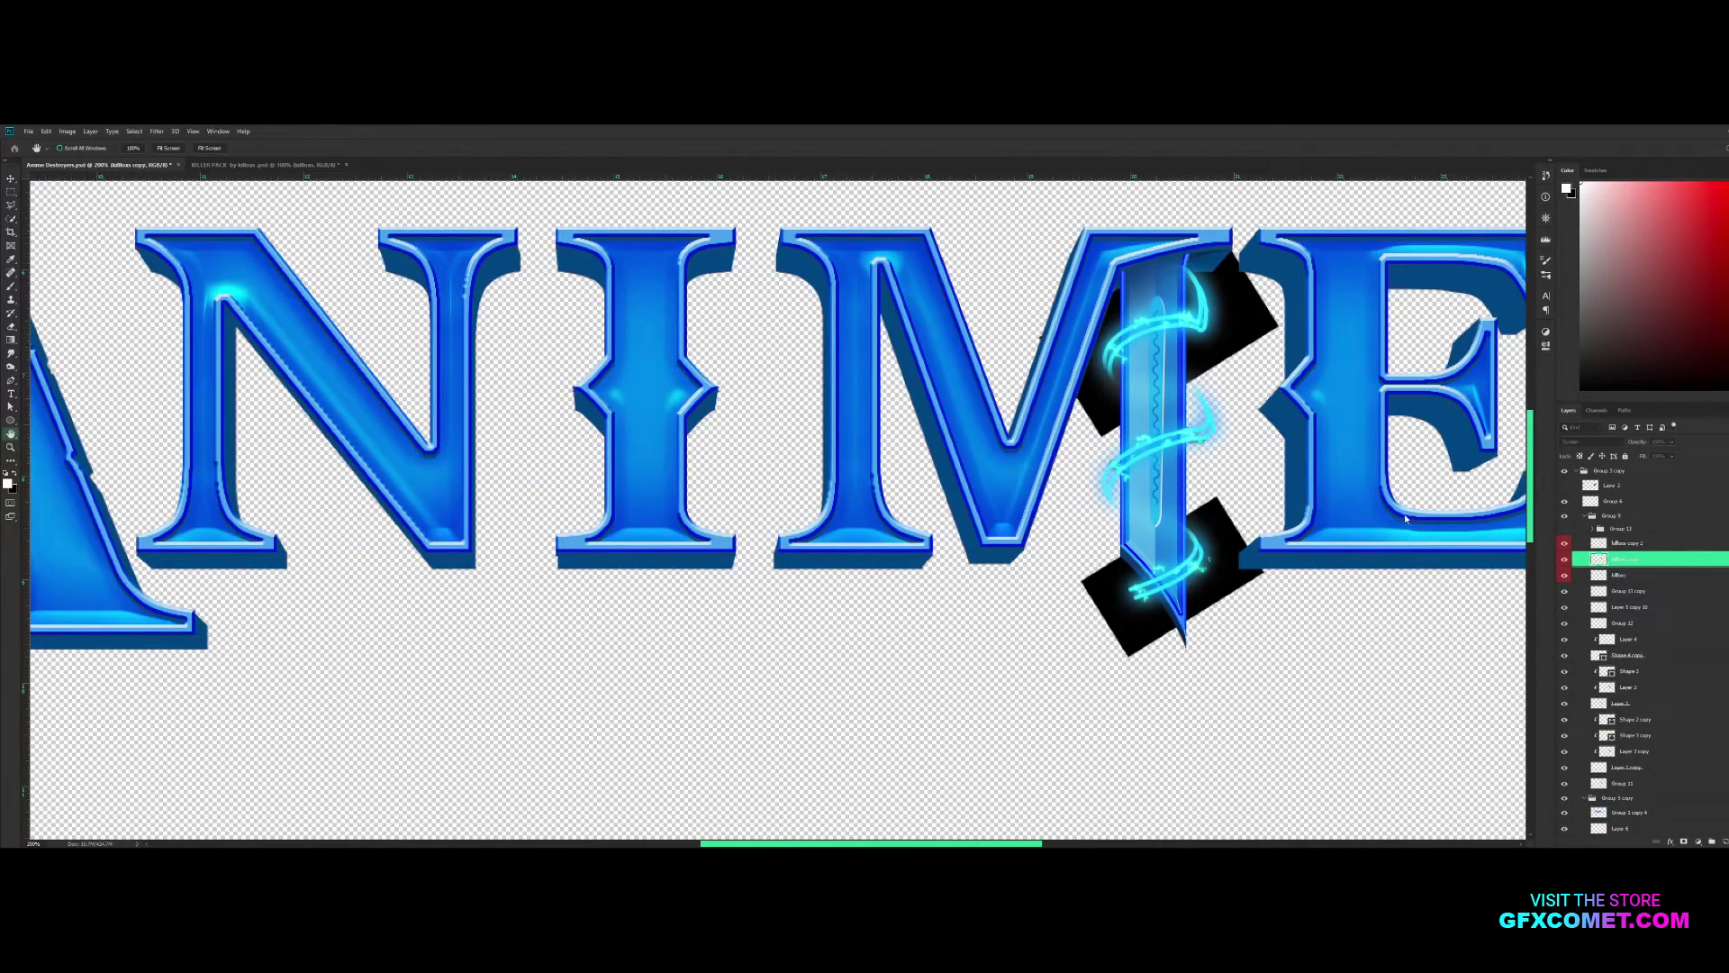
key(v)
key(ctrl+e)
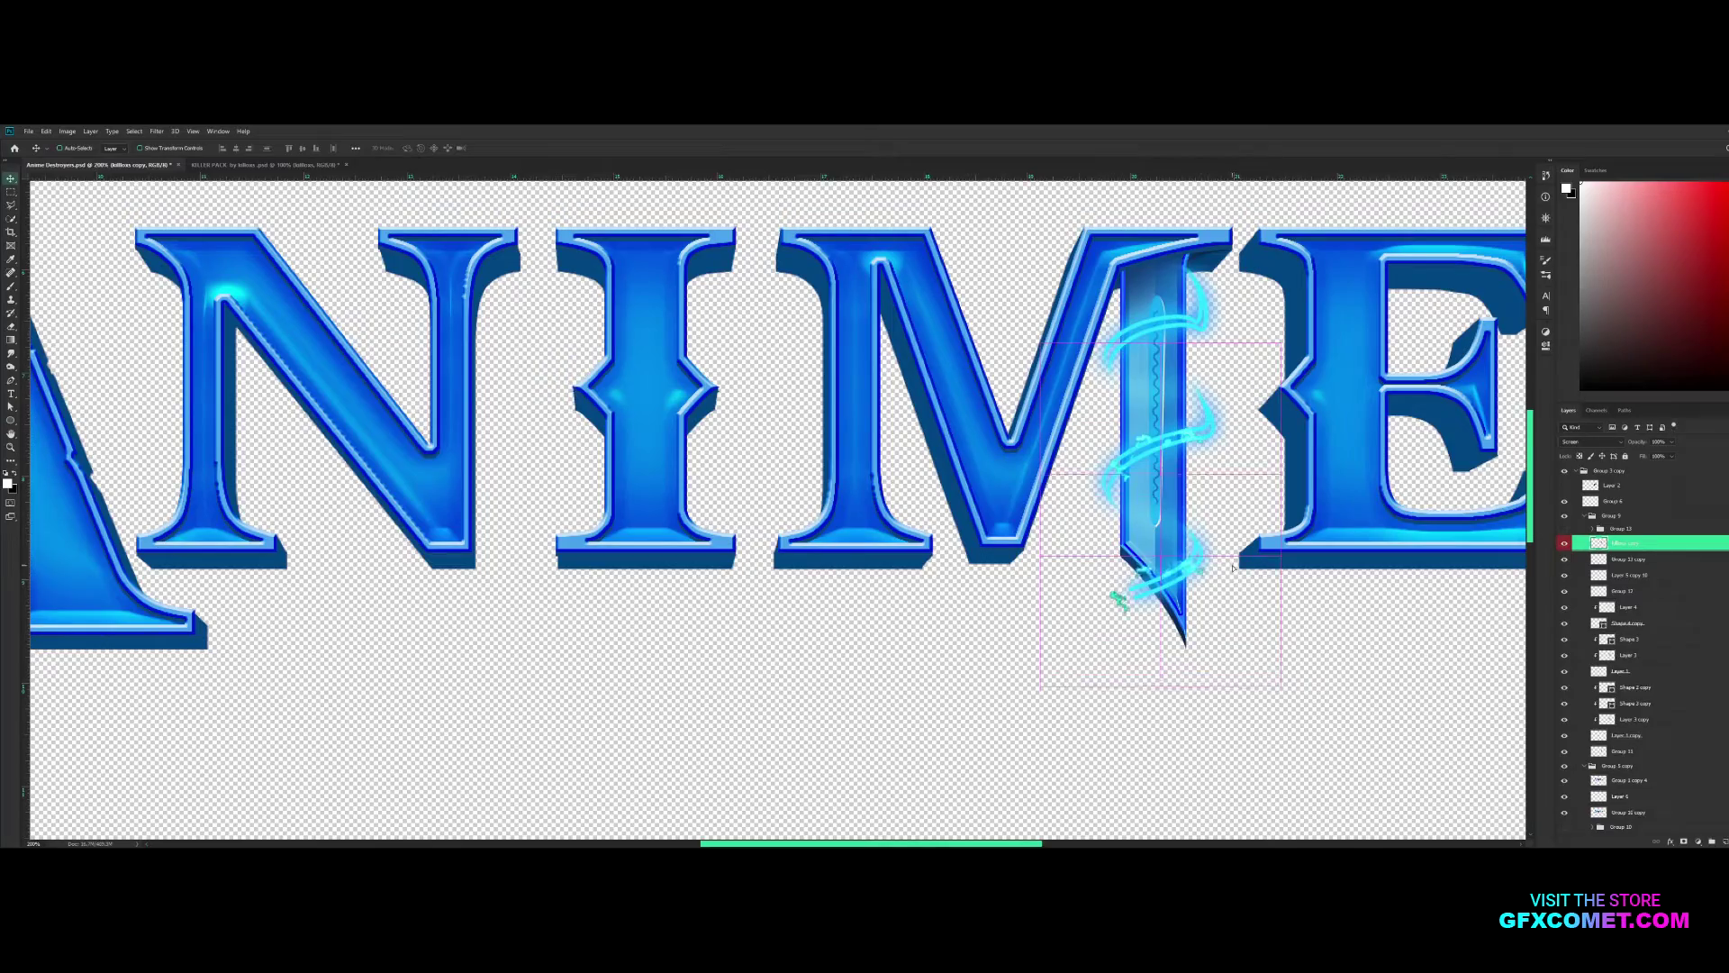
key(ctrl+j)
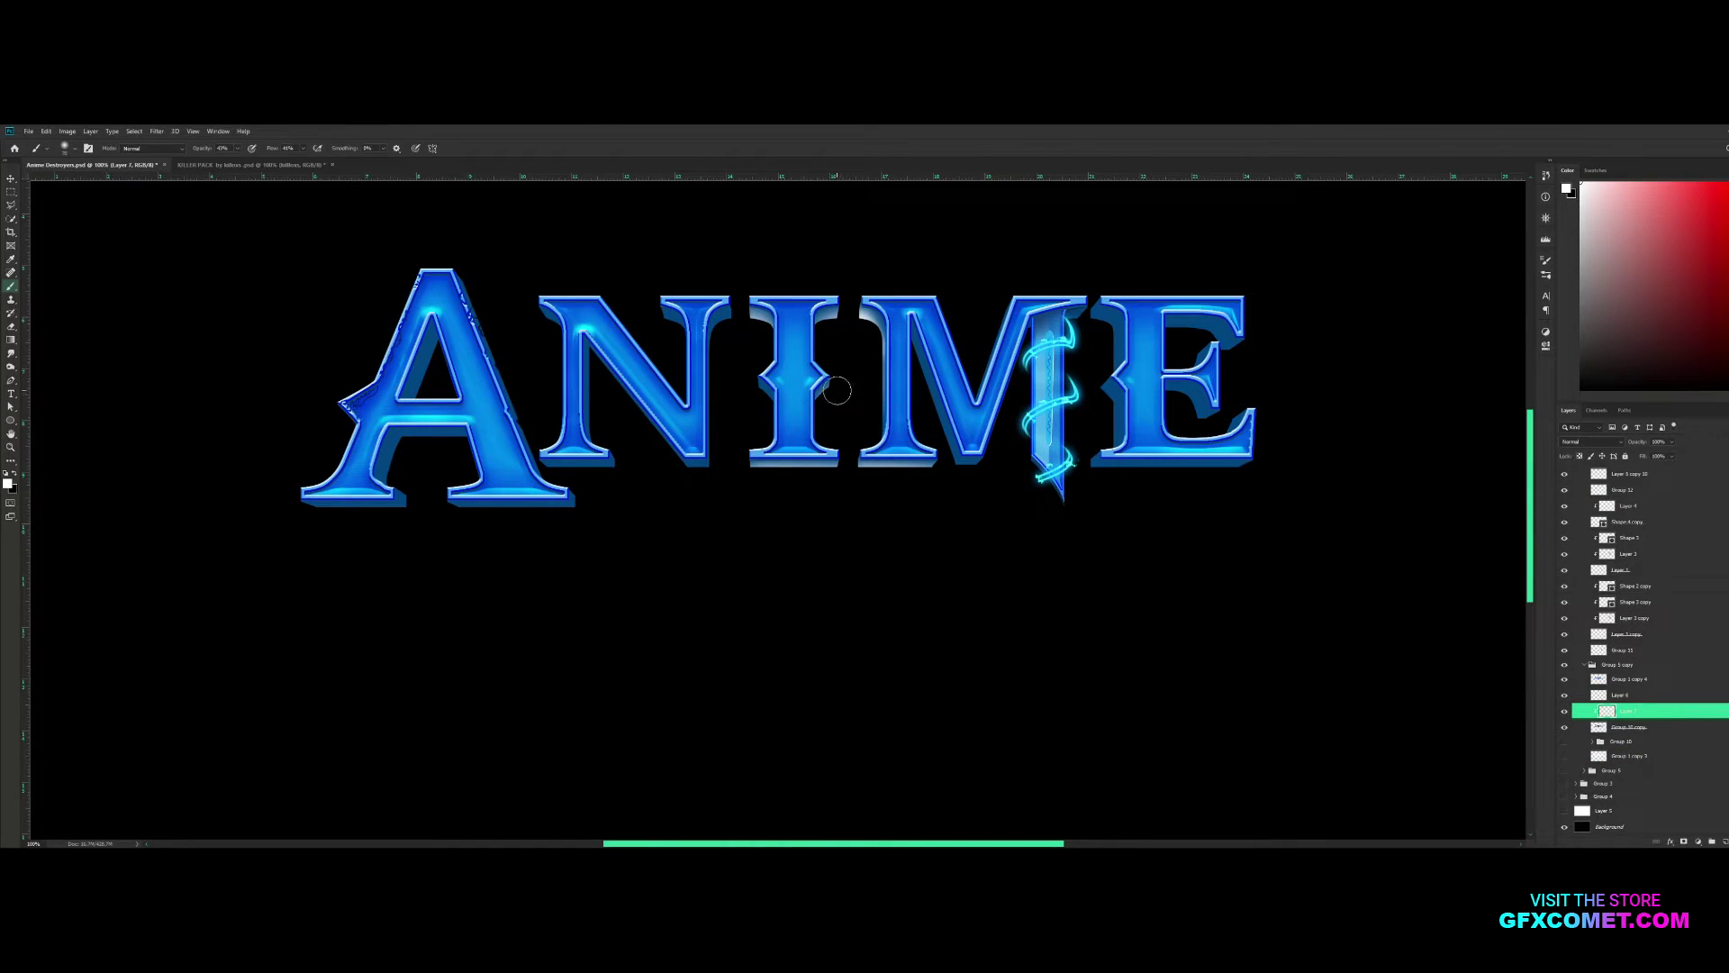
drag(573, 461, 409, 445)
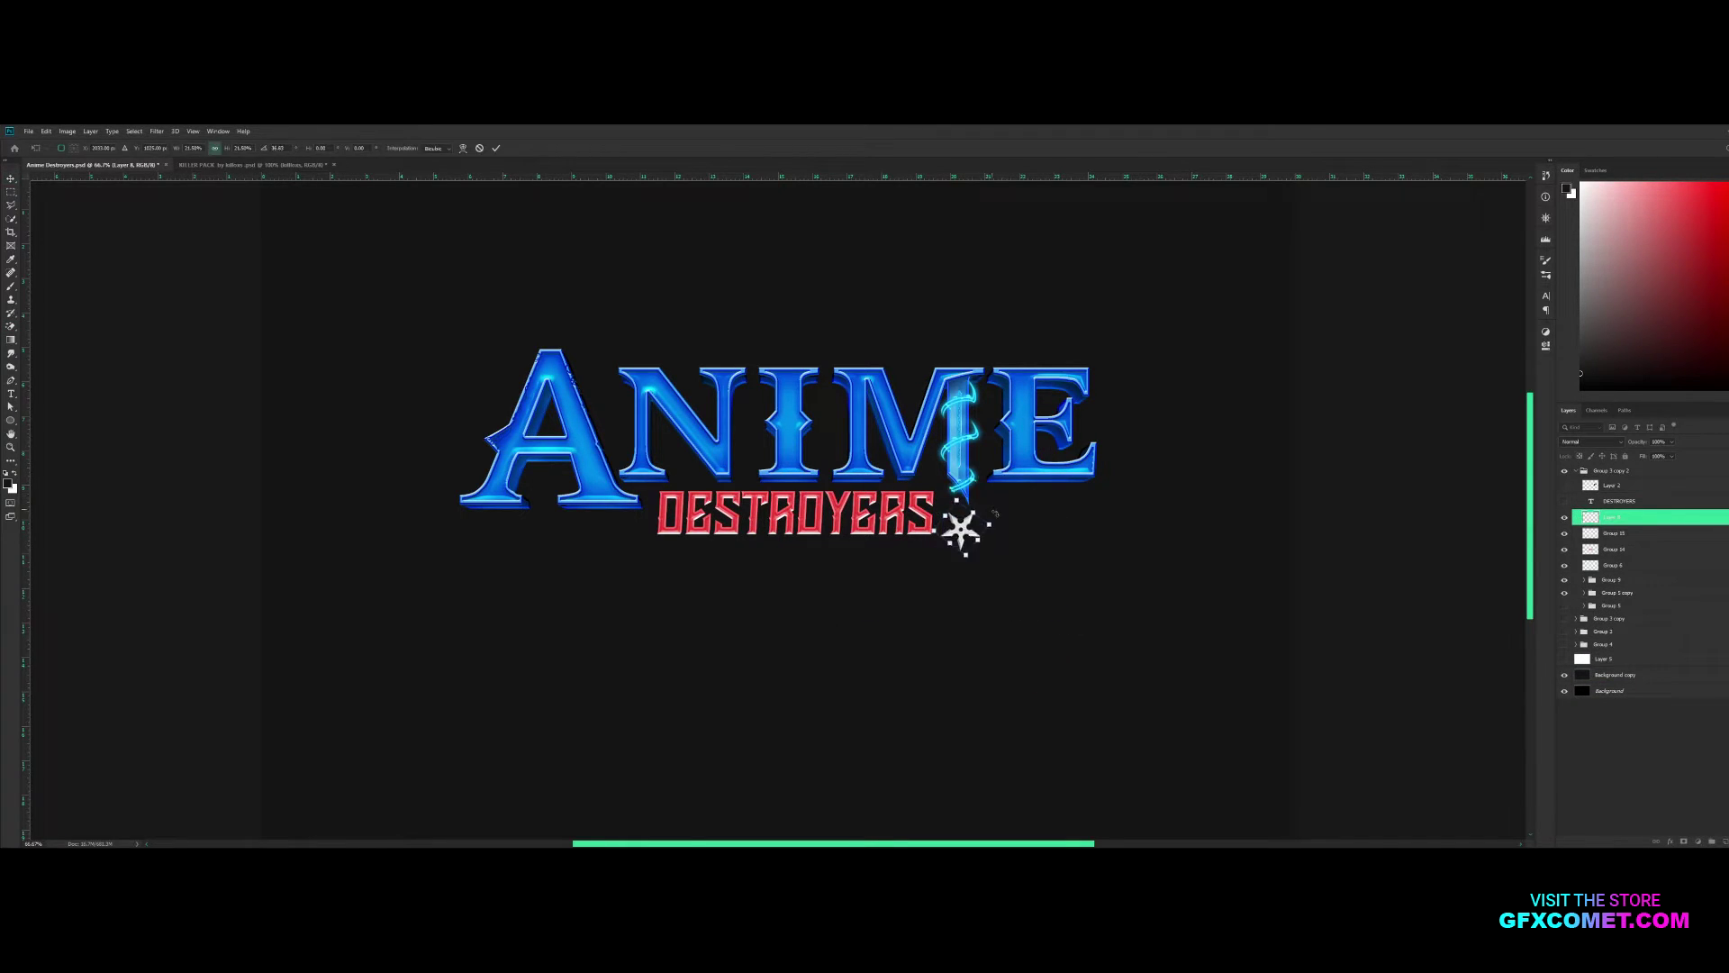
Move the pink slash just beneath the DESTROYERS subtitle
key(alt+bracketleft)
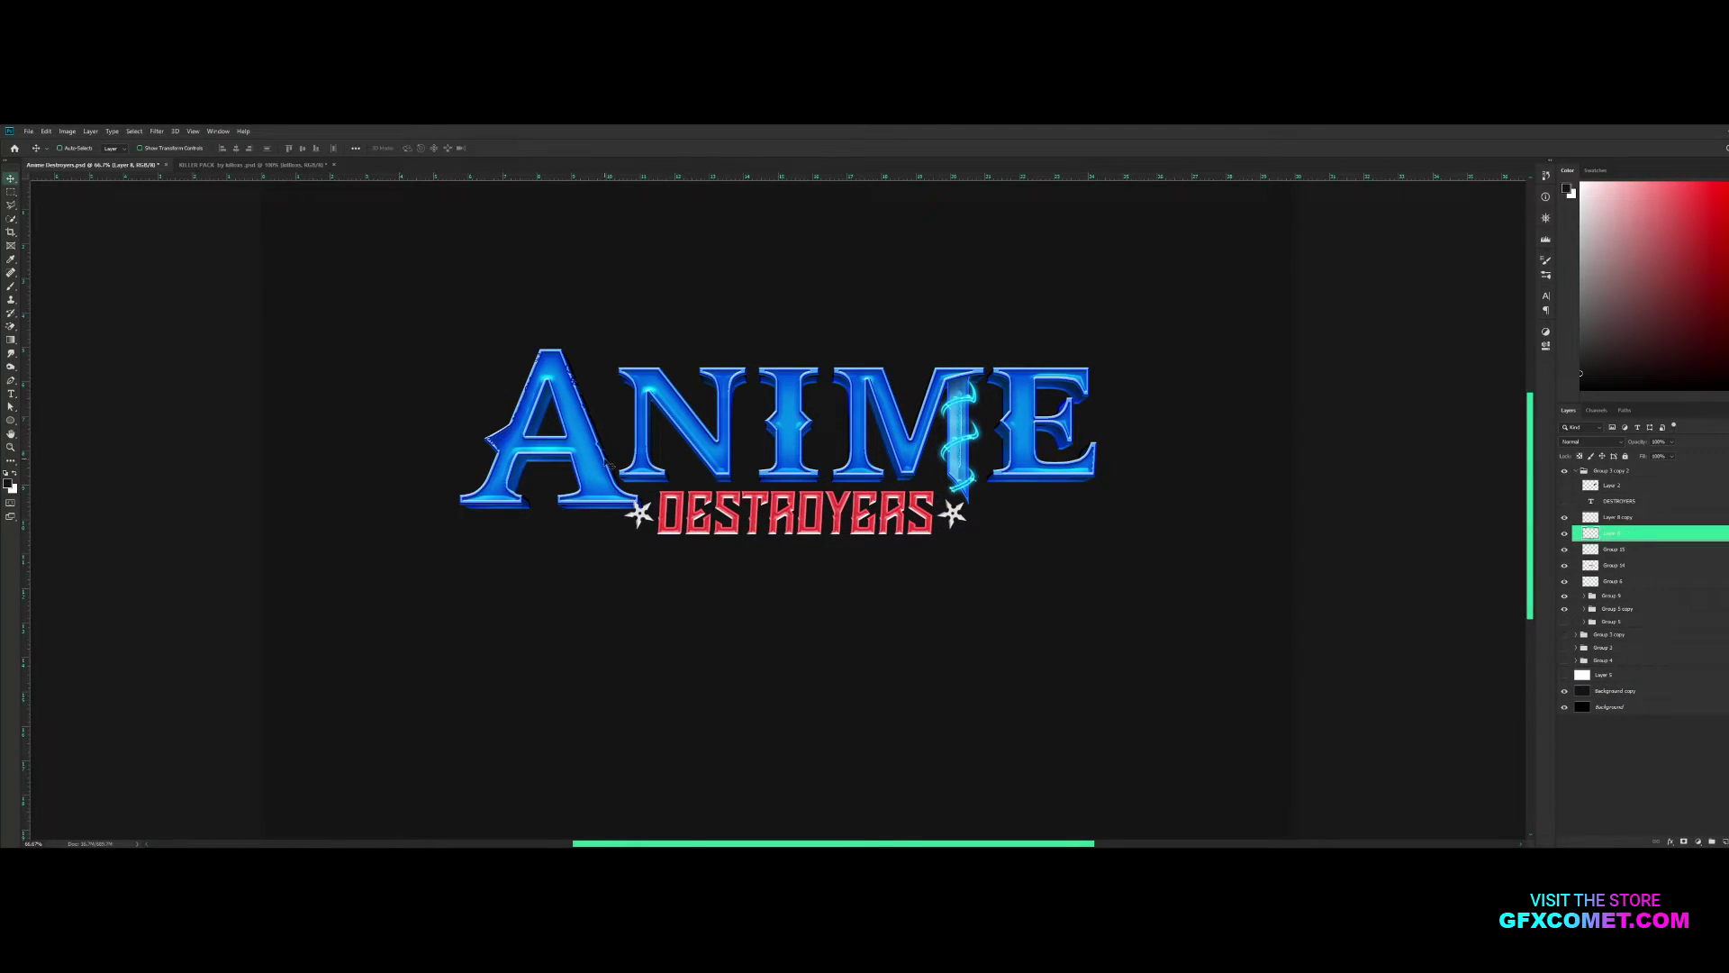
key(ctrl+Tab)
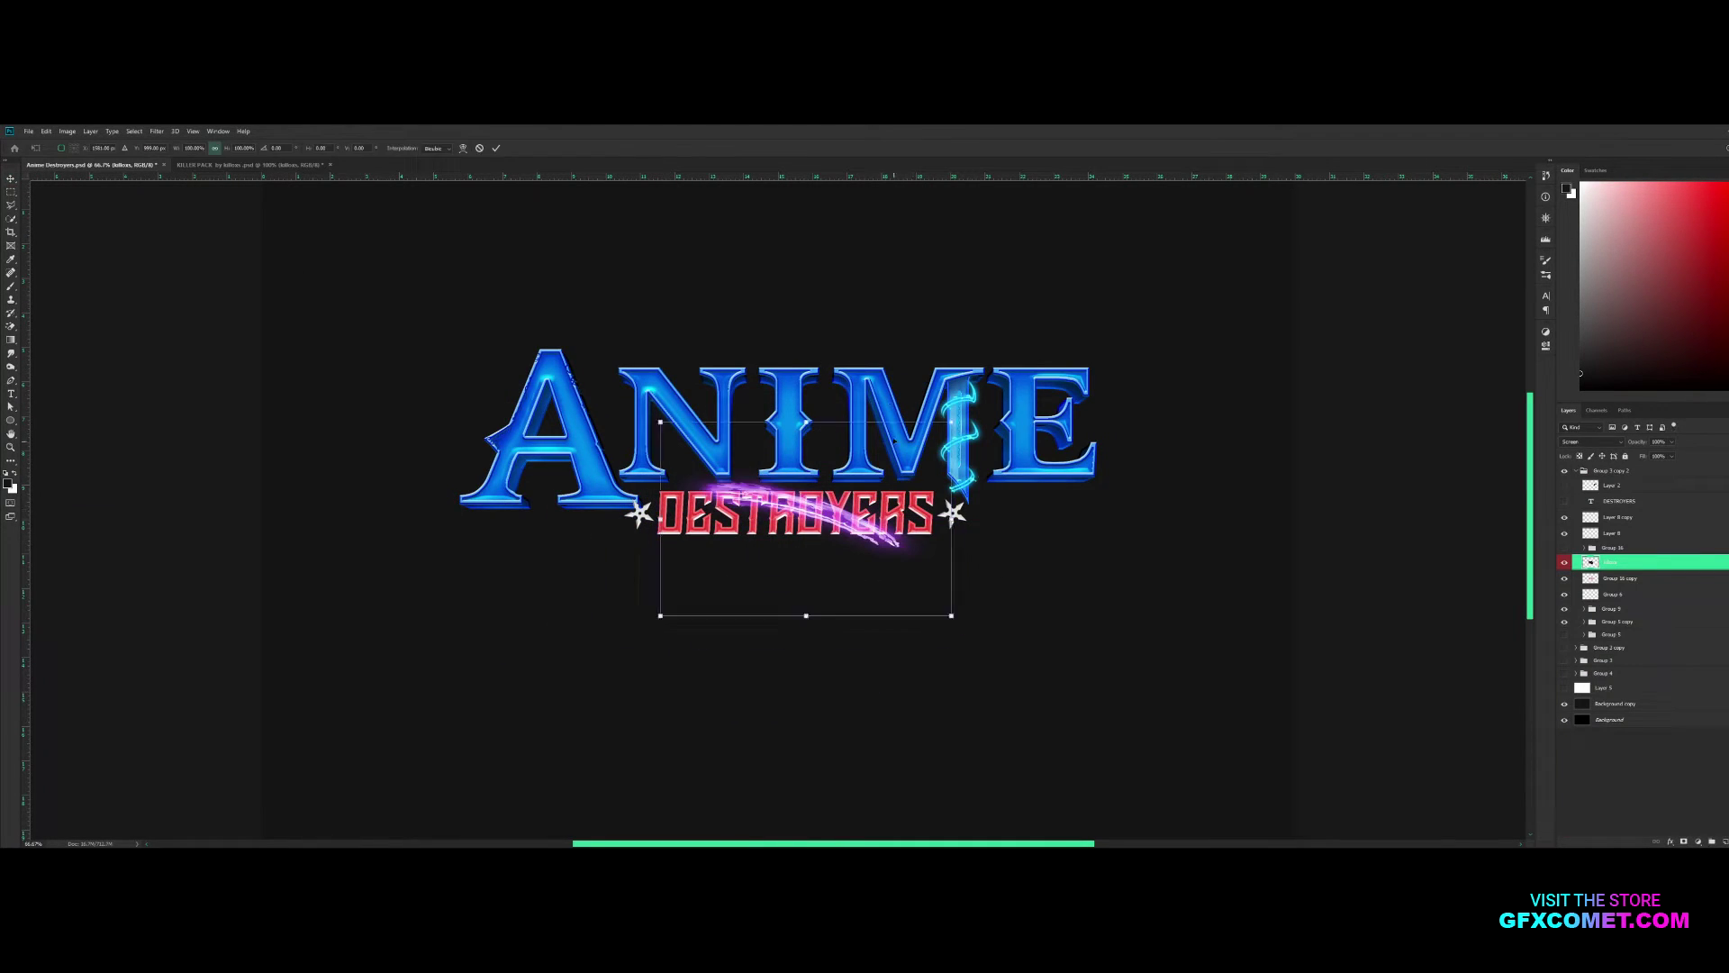
key(v)
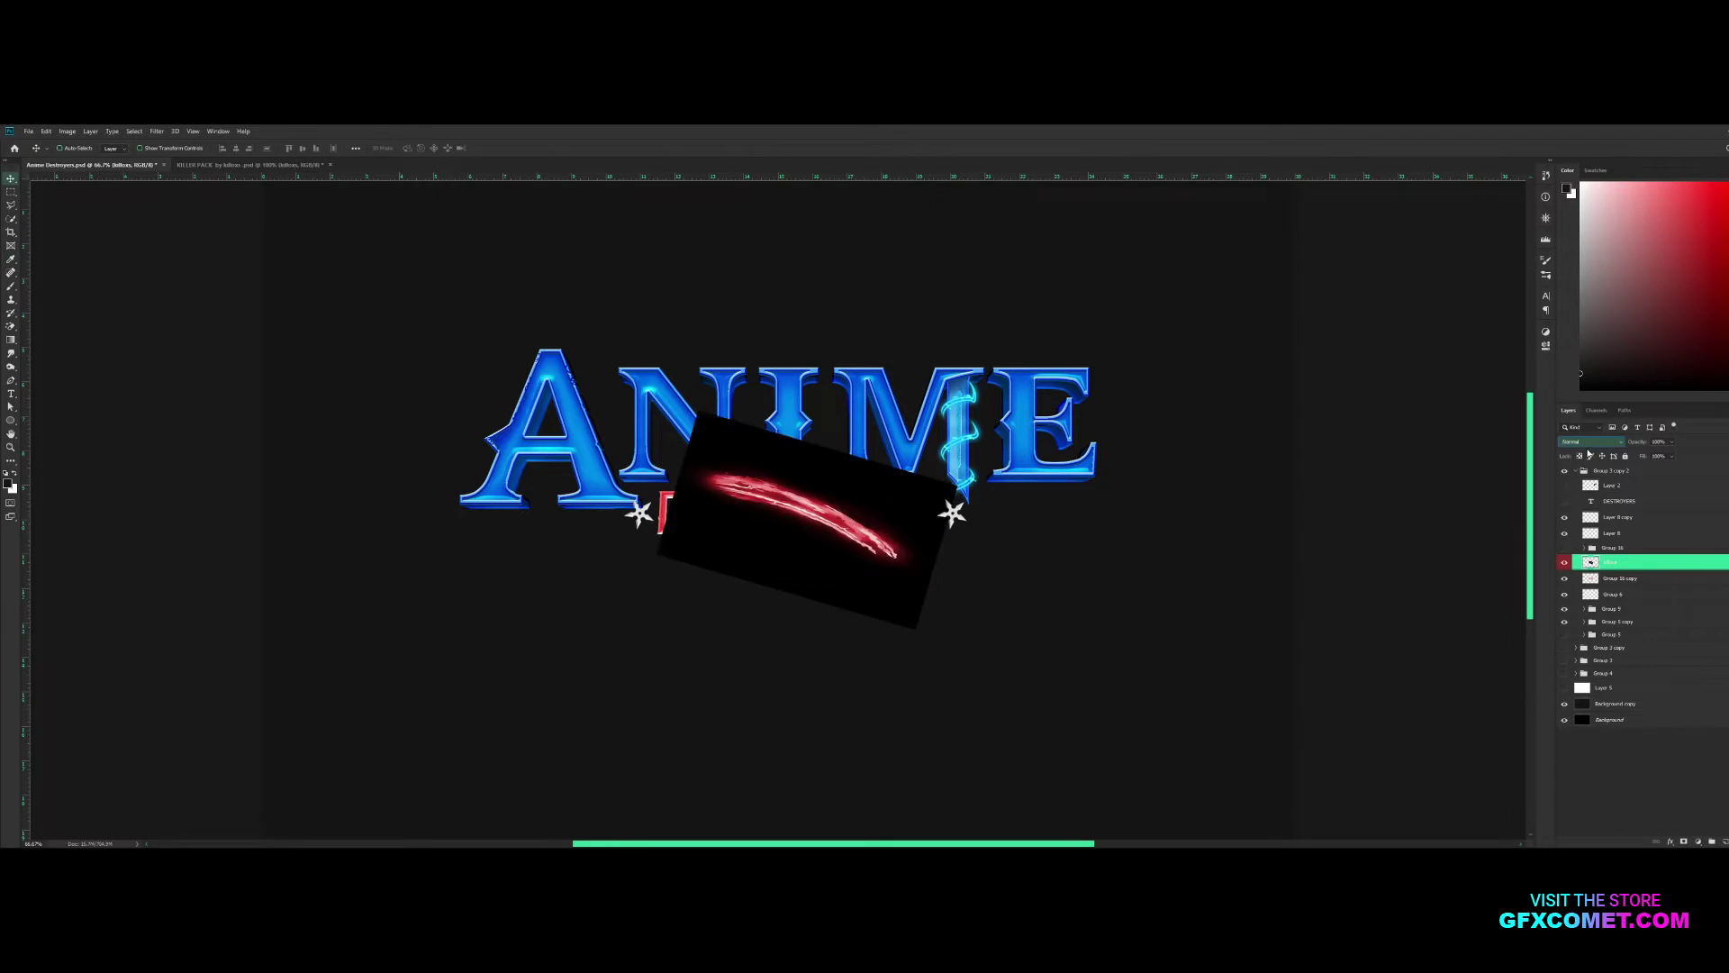
drag(955, 519, 938, 555)
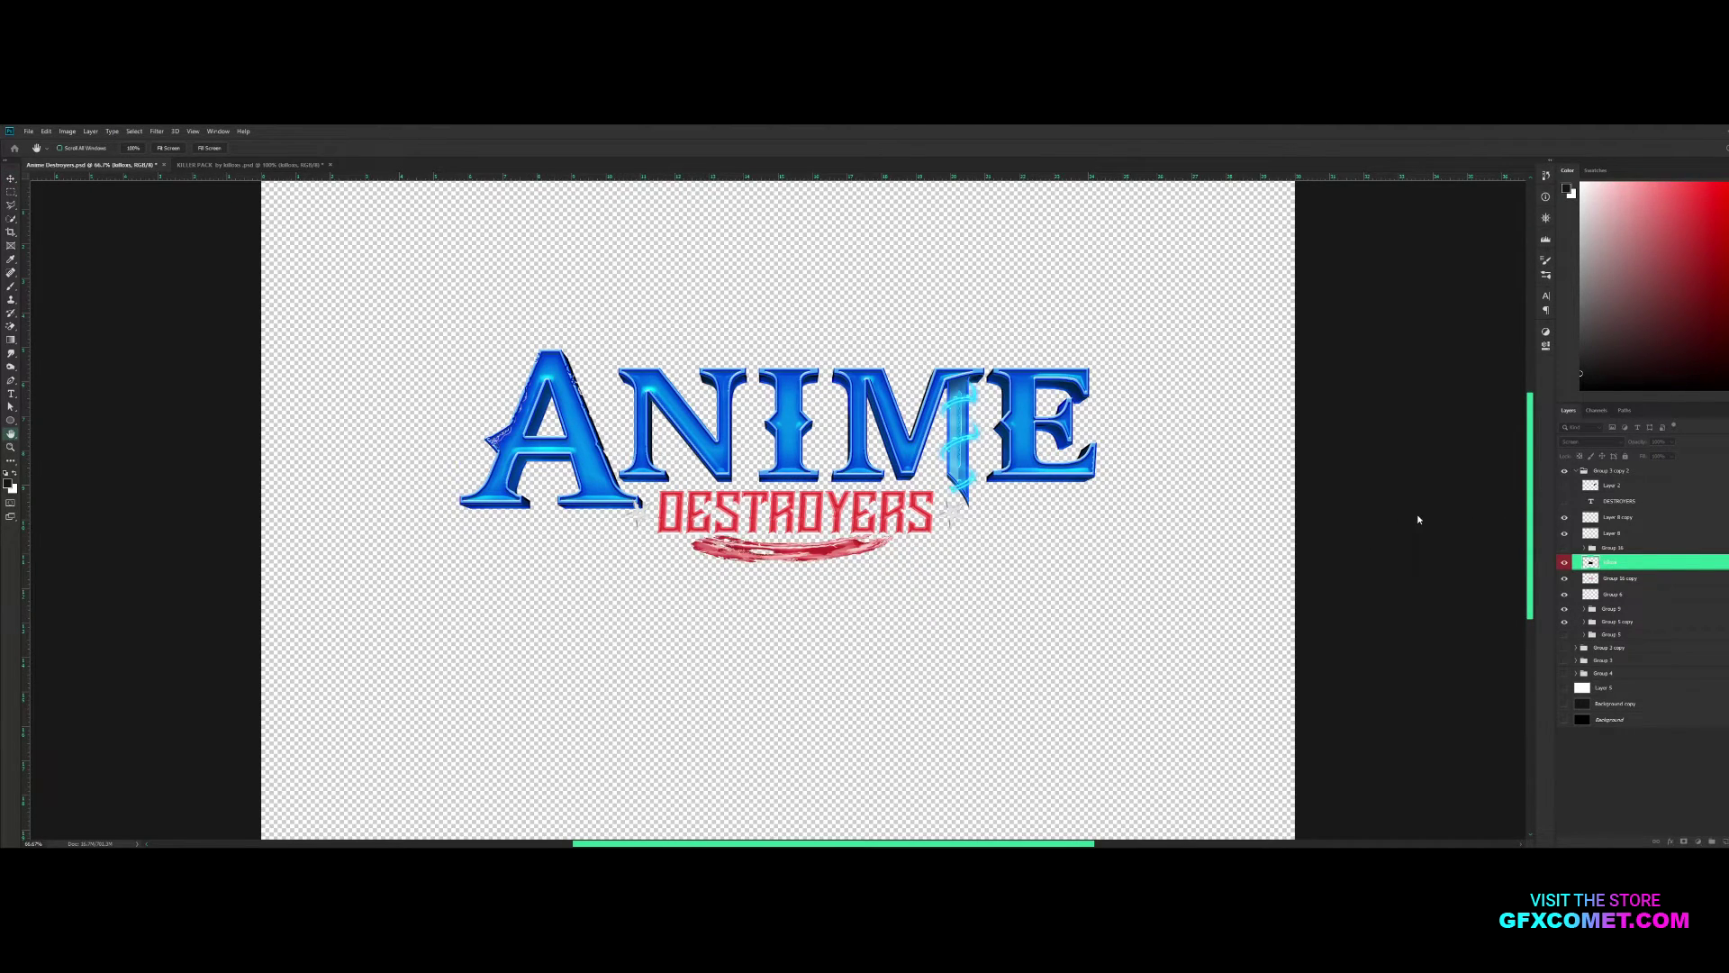
Show the dark background, erase parts of Layer 8 zoomed in, and add a new glow layer
click(1563, 704)
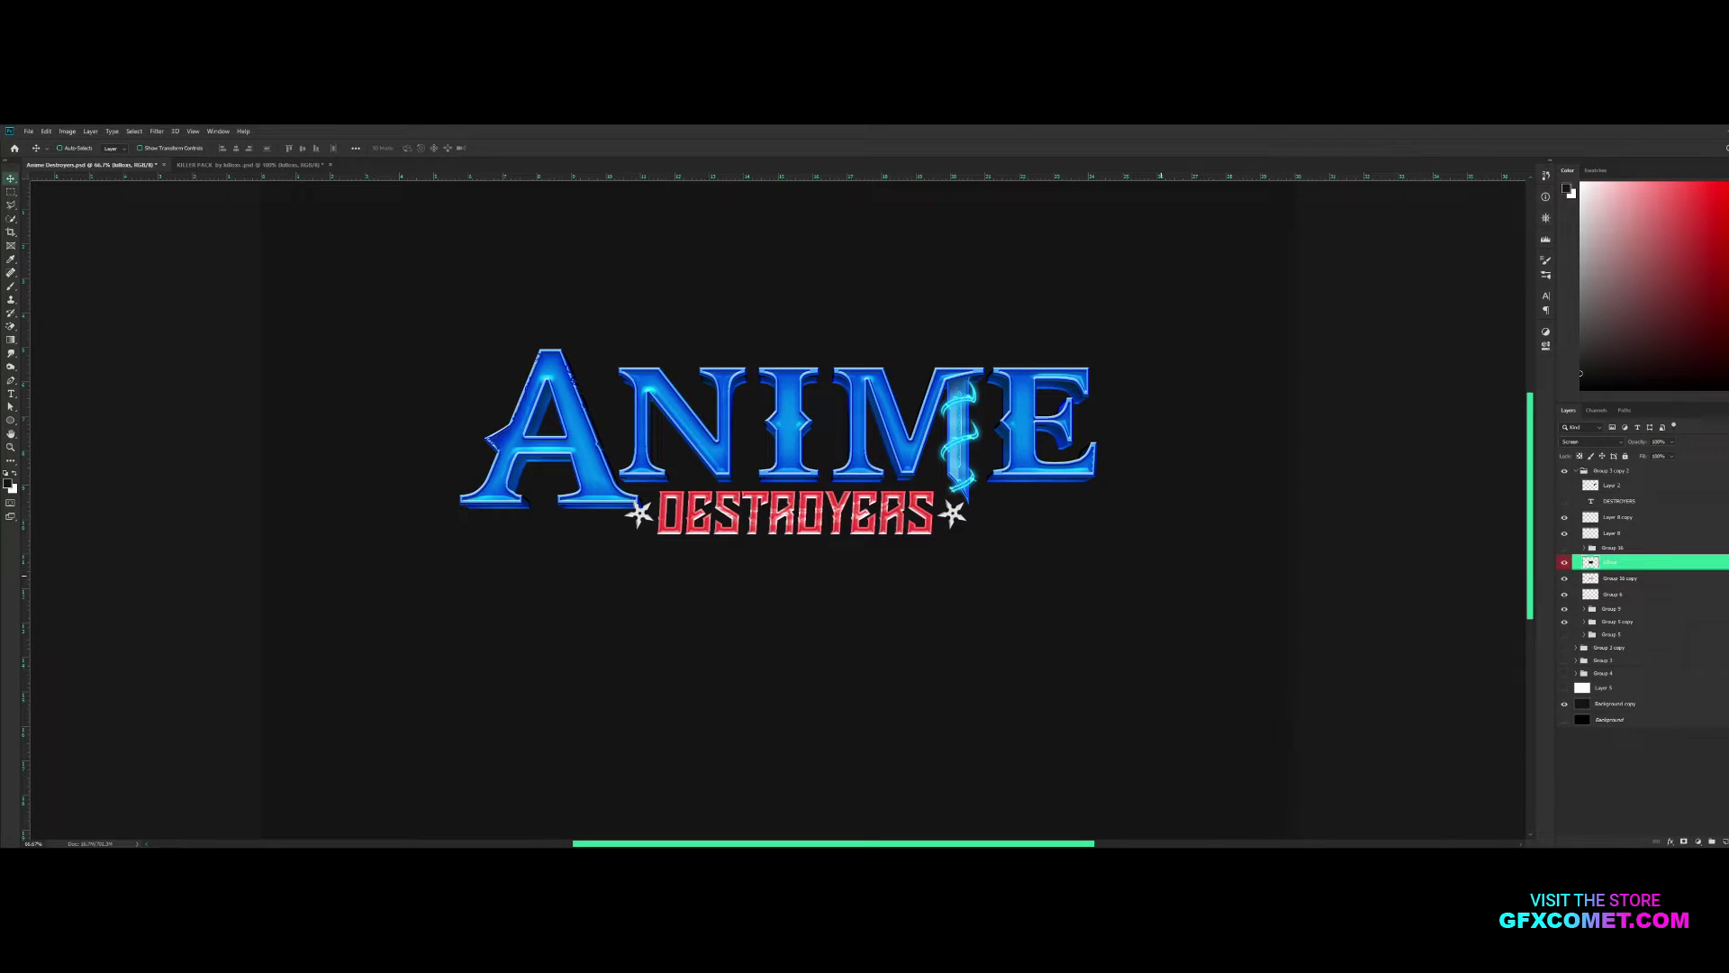
click(1597, 532)
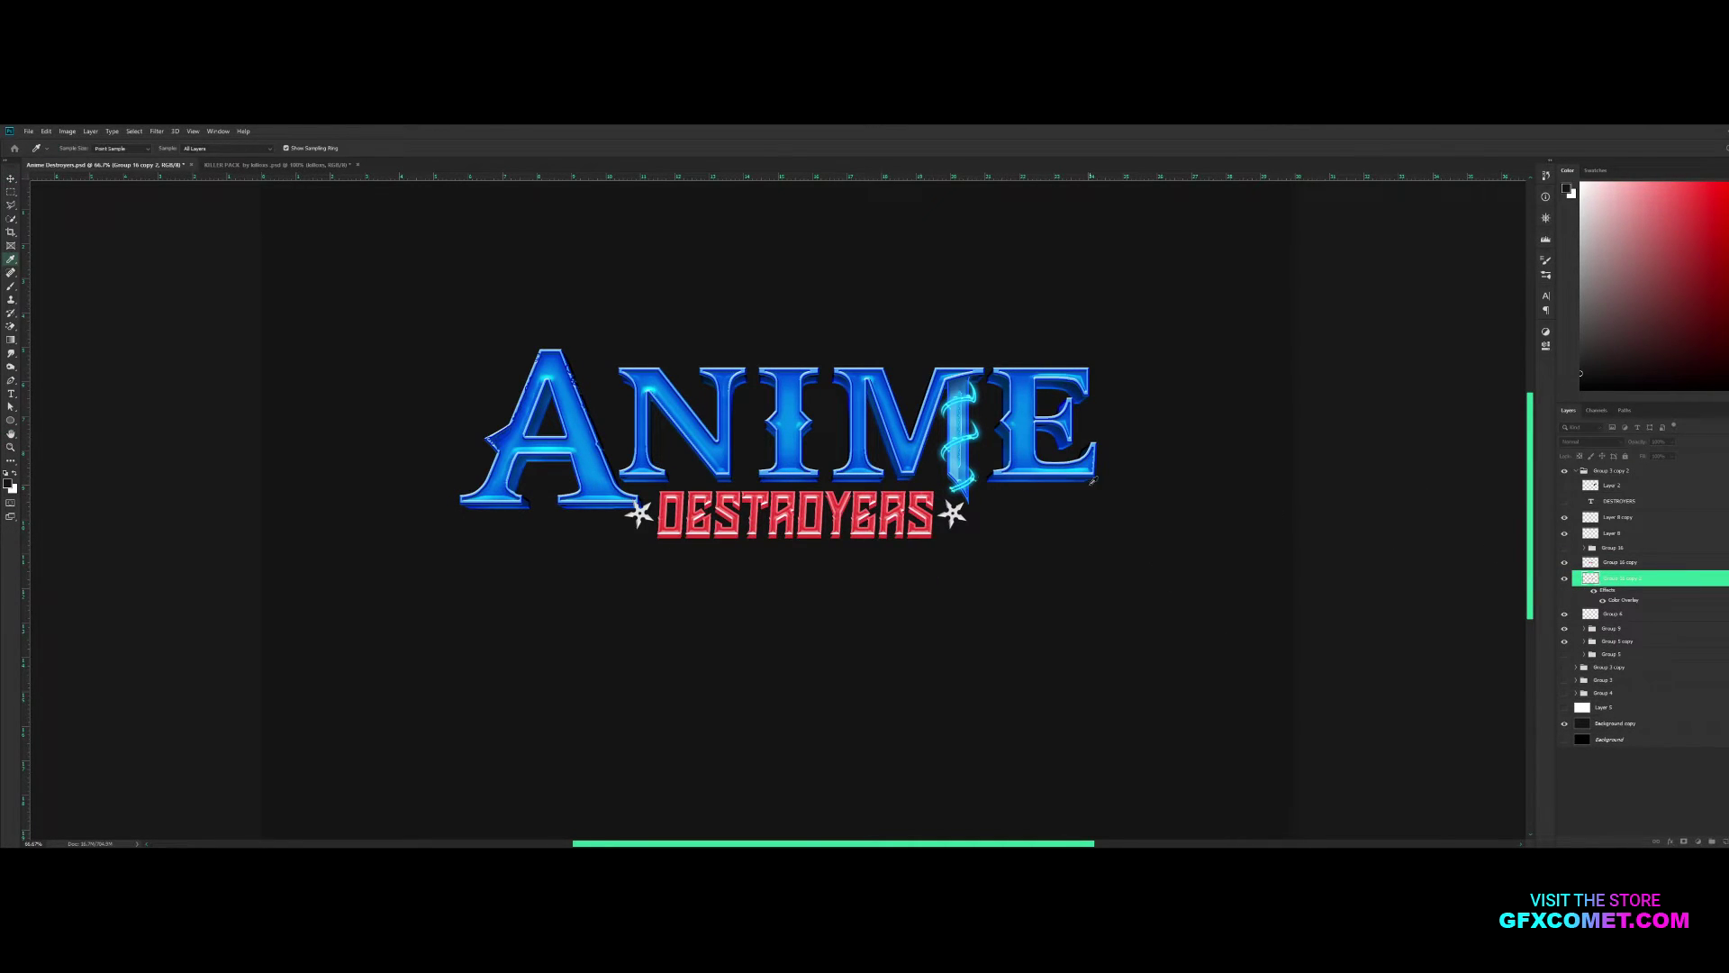
key(ctrl+plus)
key(ctrl+plus)
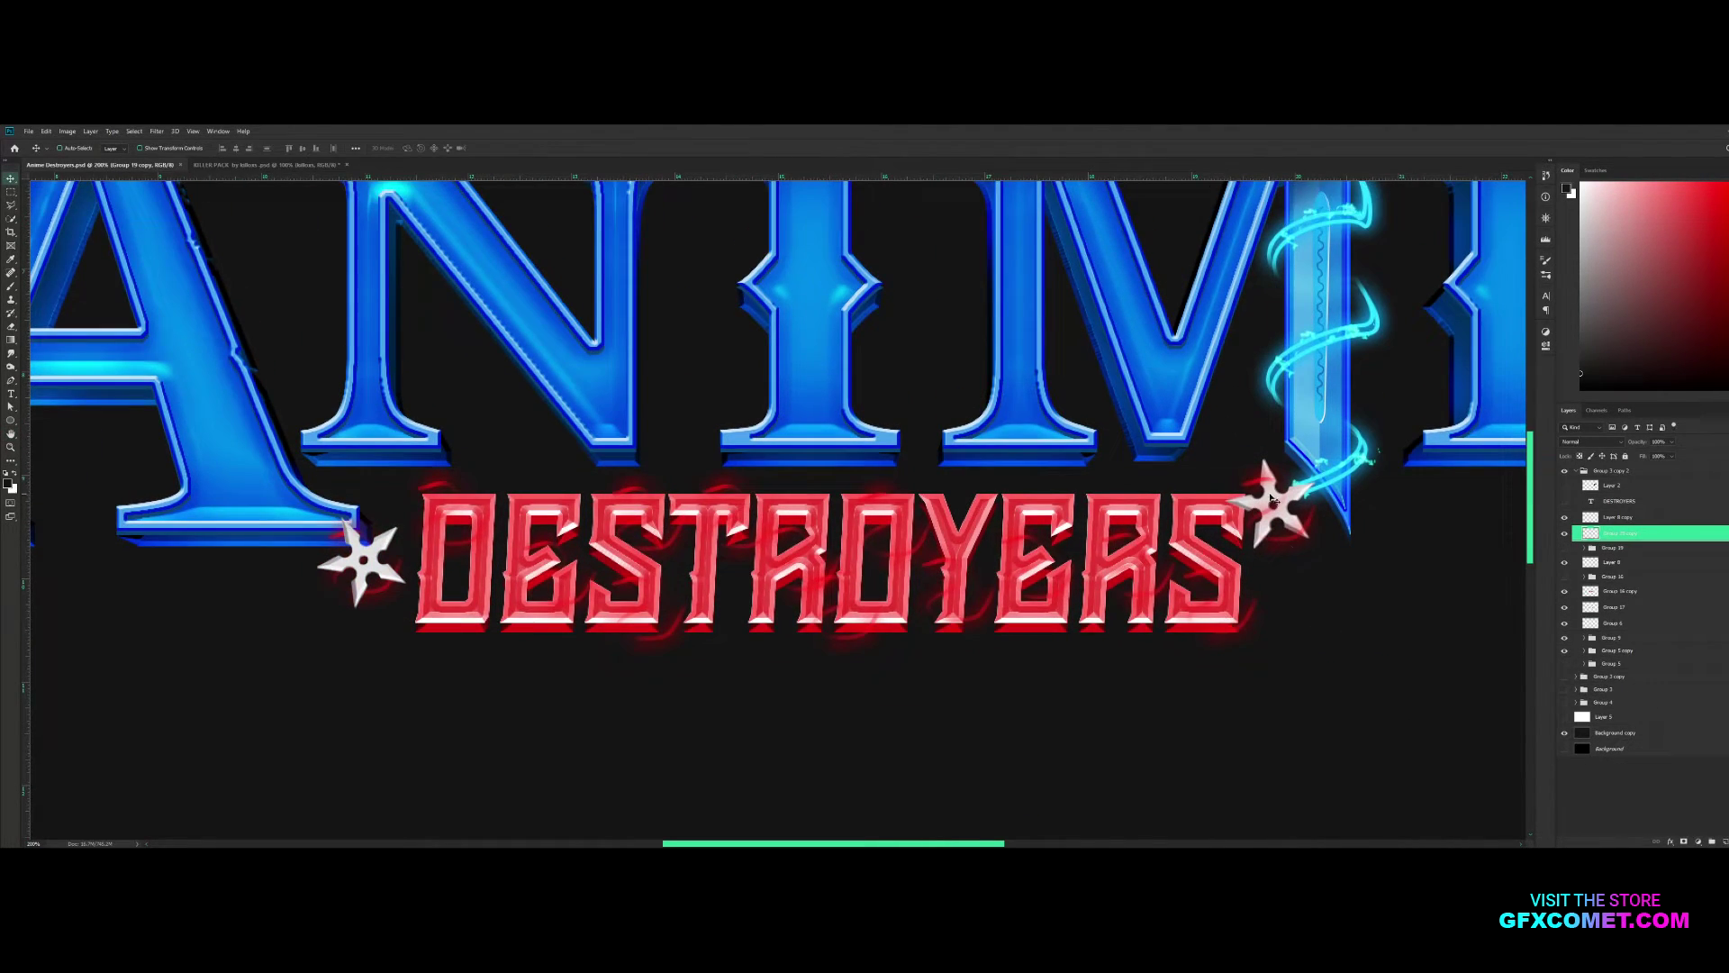
ctrl+click(1272, 498)
key(e)
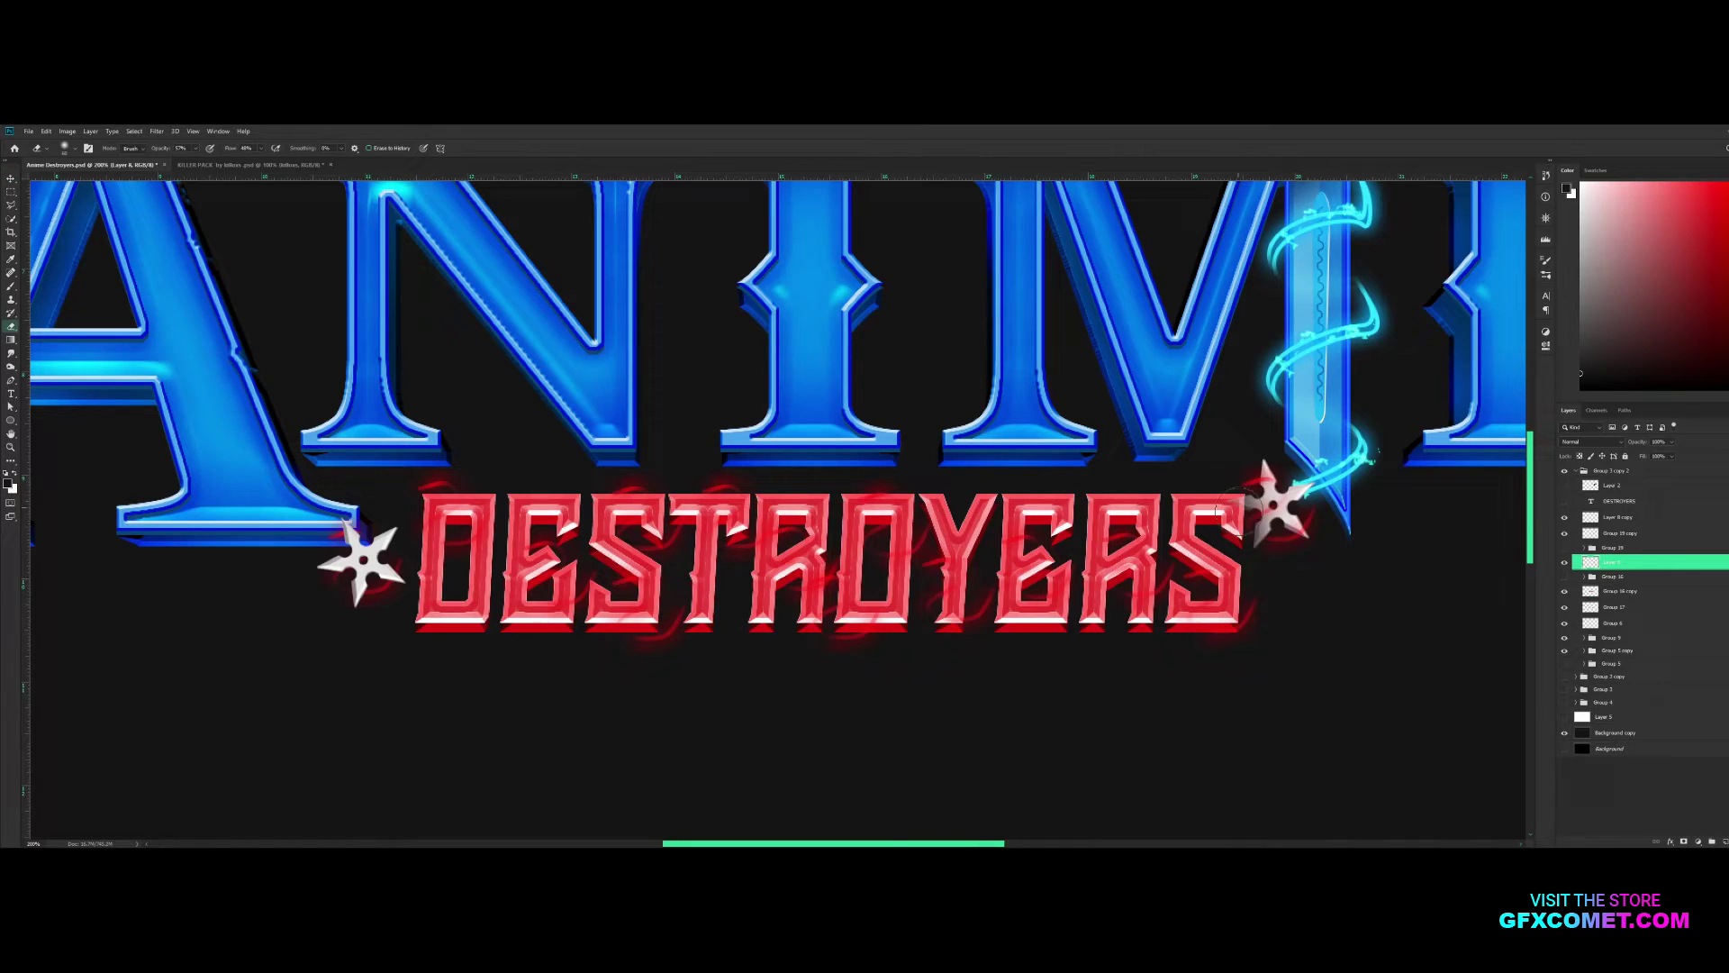
click(1711, 840)
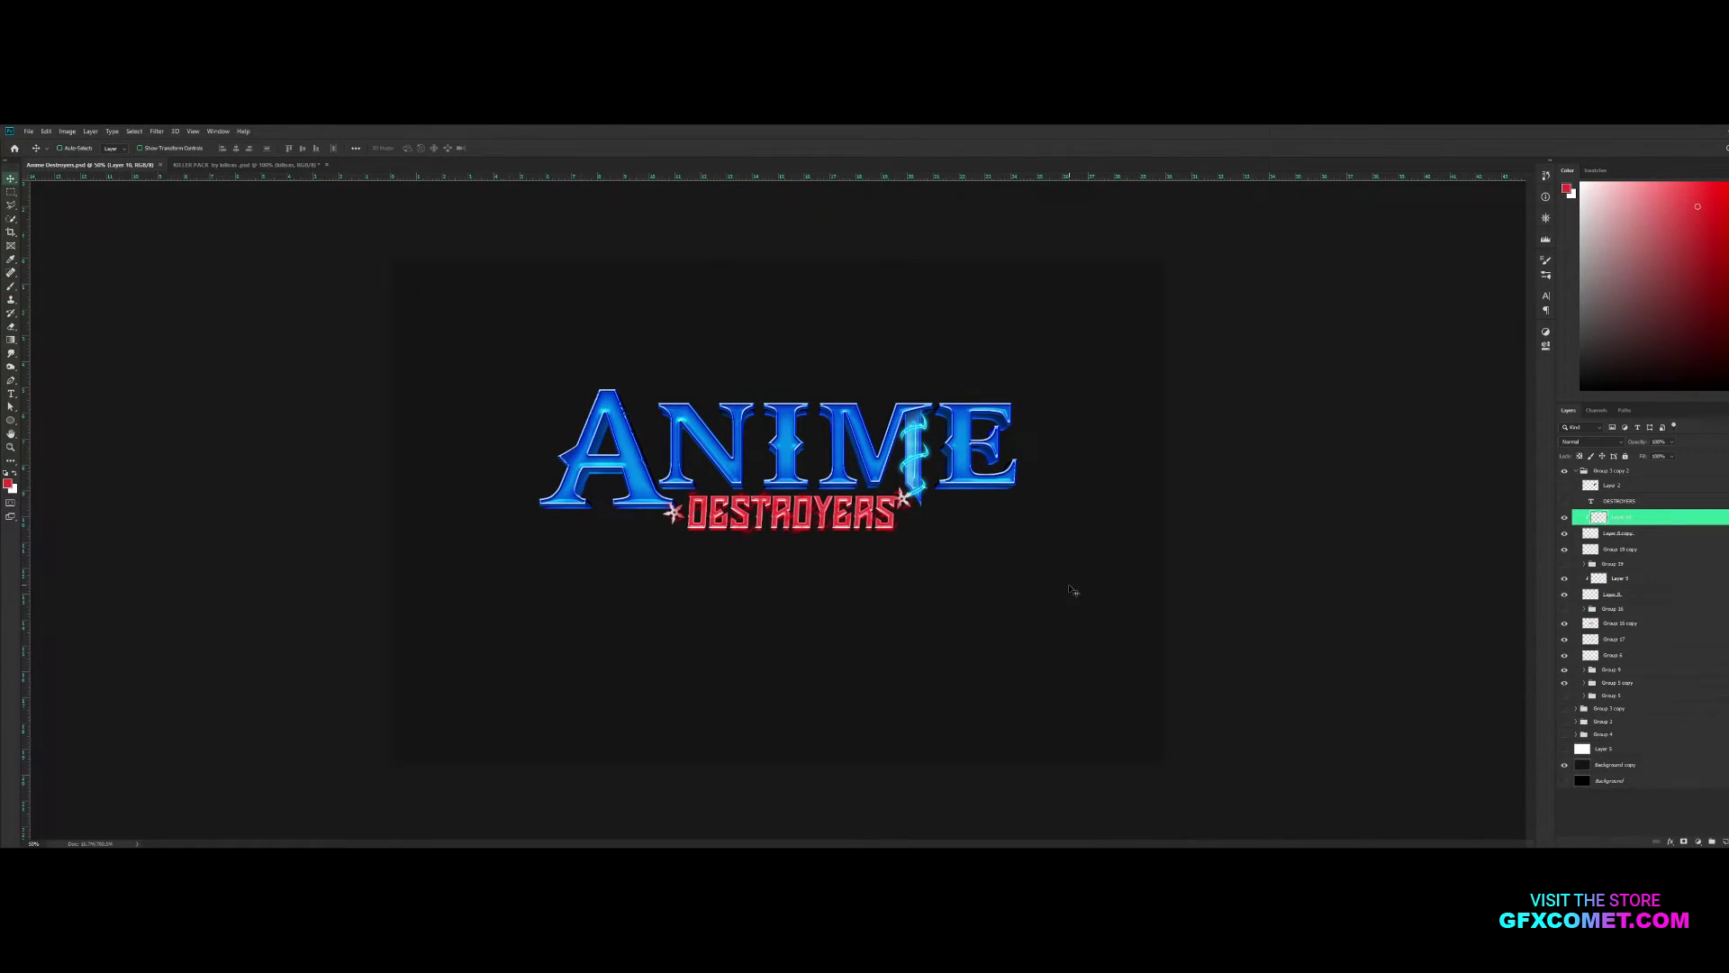
key(ctrl+Tab)
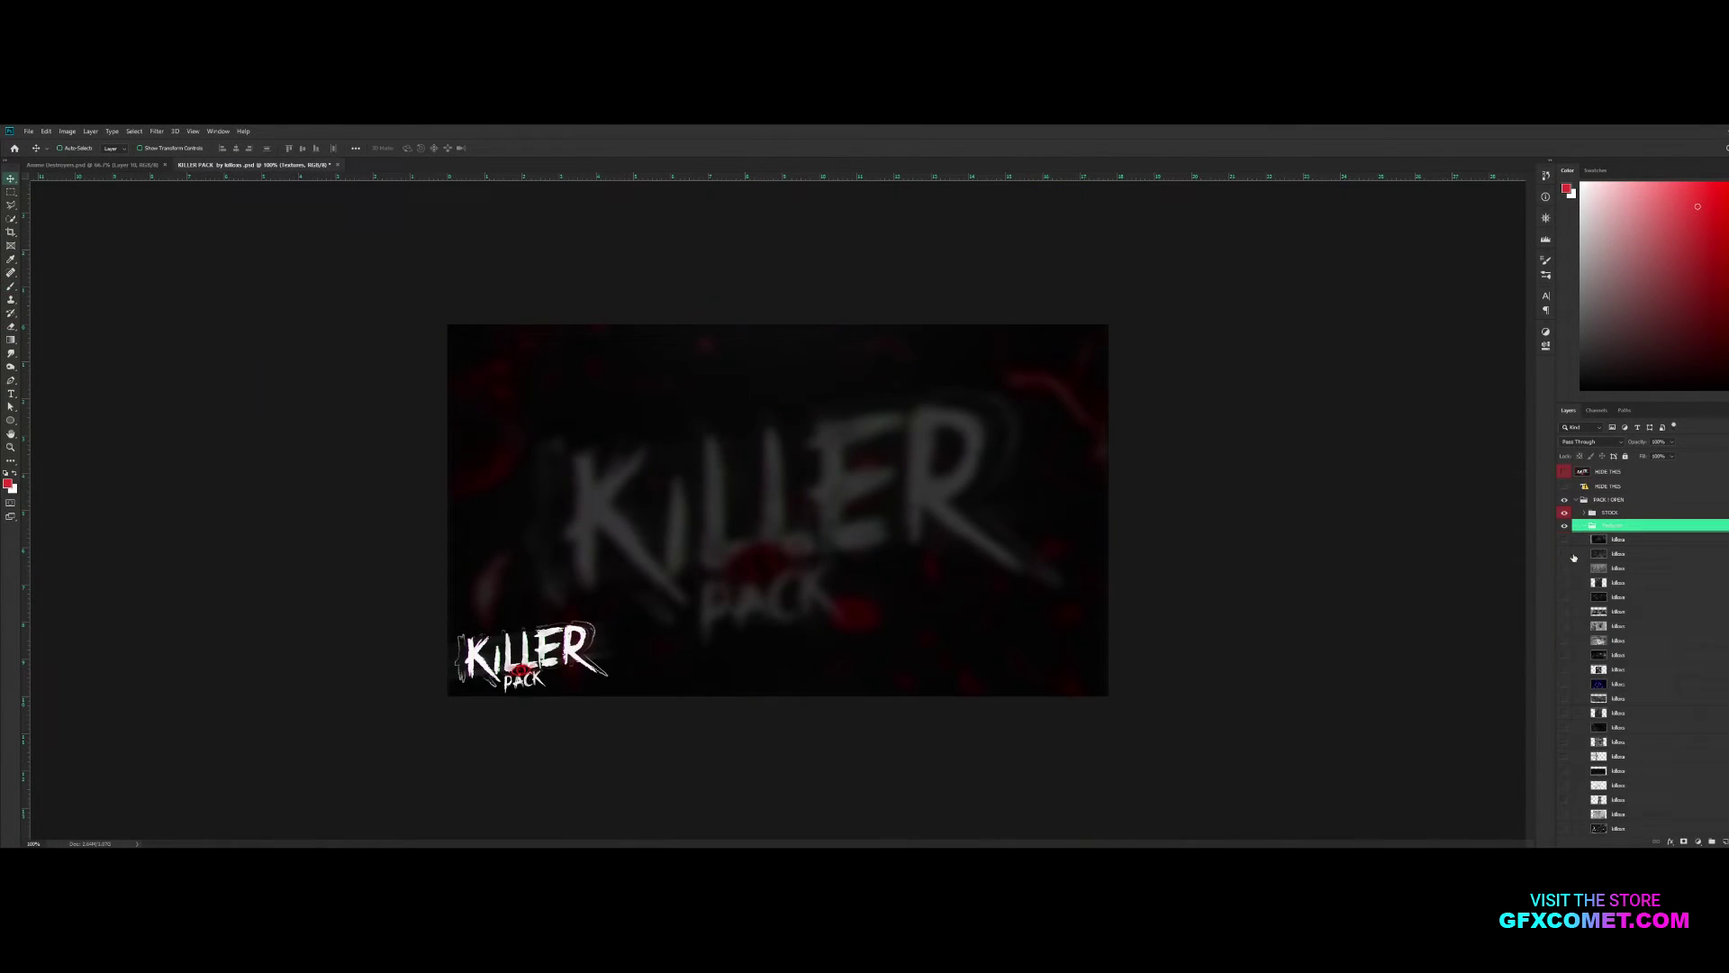
Drag the KILLER PACK Light group into Anime Destroyers, transform it, send it behind the title, and save
scroll(1565, 742, down, 5)
click(1565, 777)
drag(1564, 790, 541, 423)
key(ctrl+t)
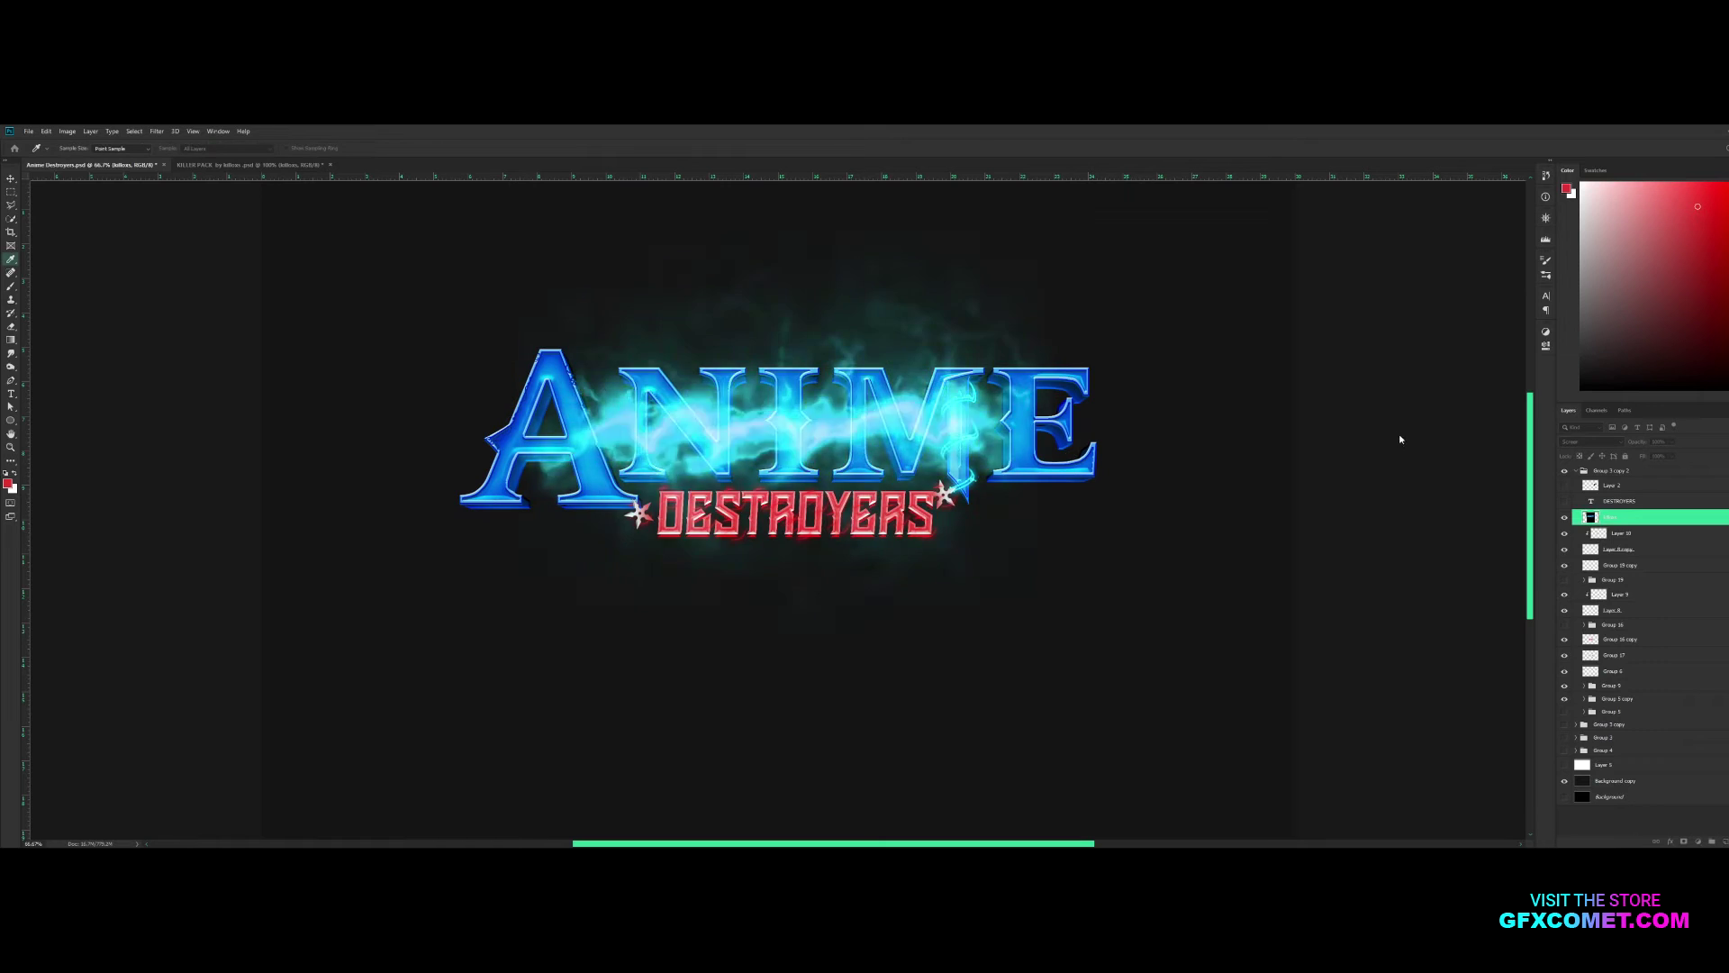
key(ctrl+shift+bracketleft)
key(e)
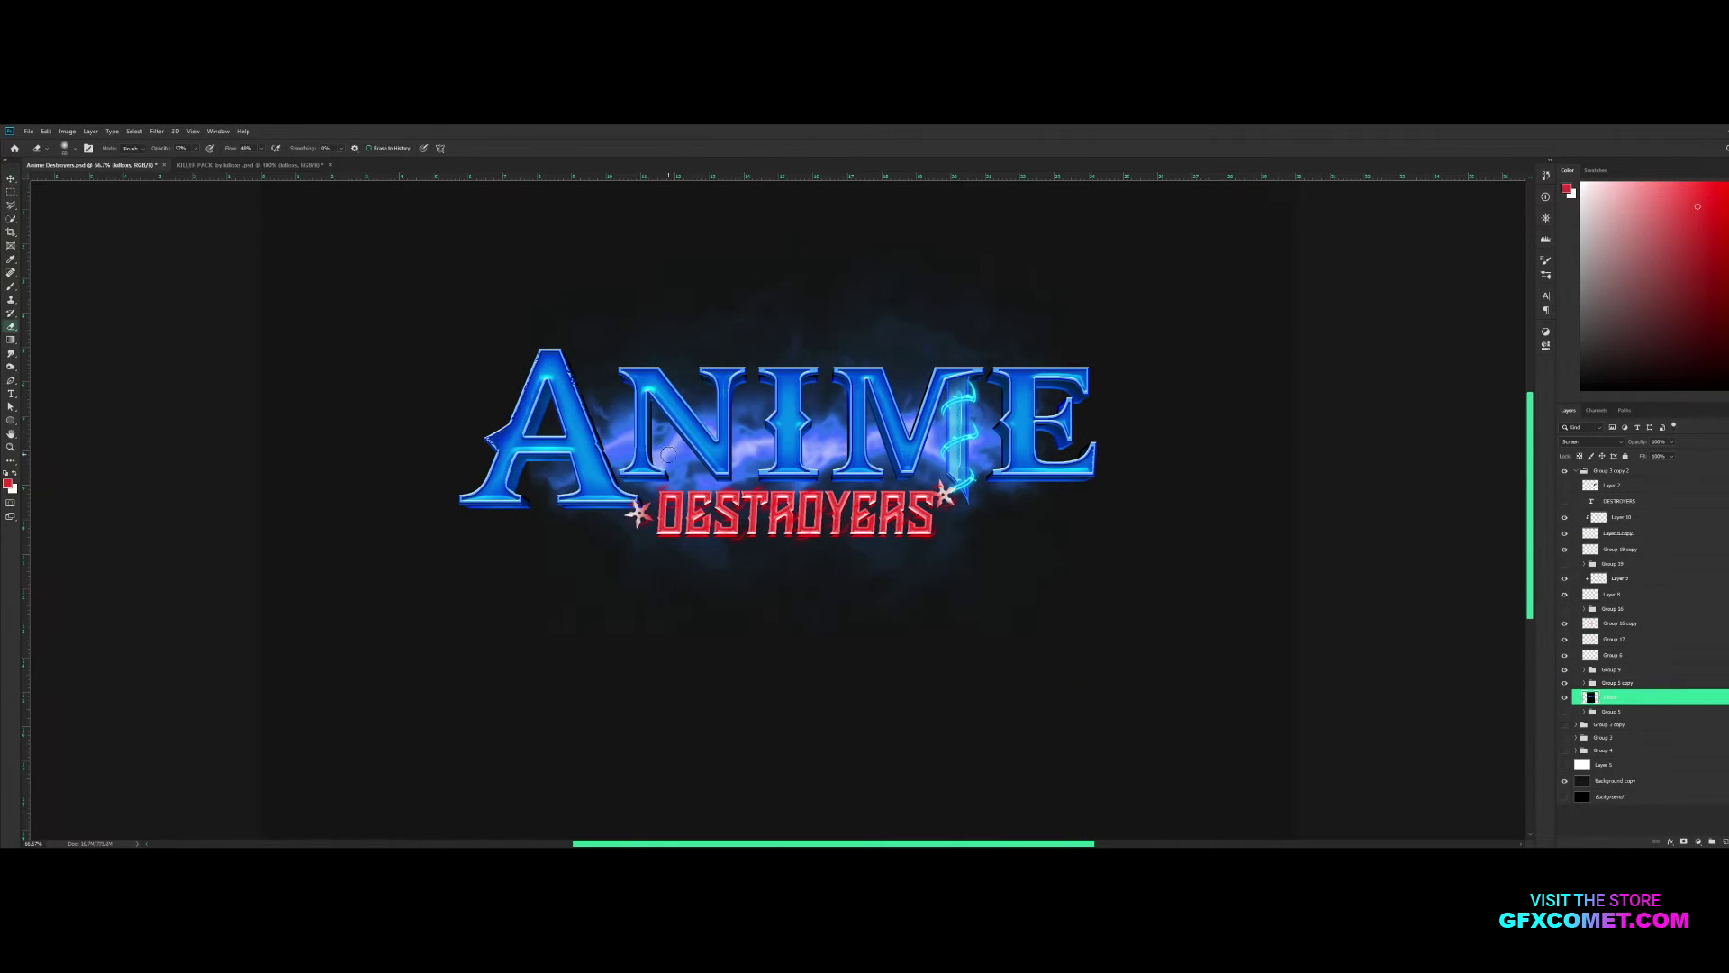
key(v)
key(ctrl+minus)
key(ctrl+s)
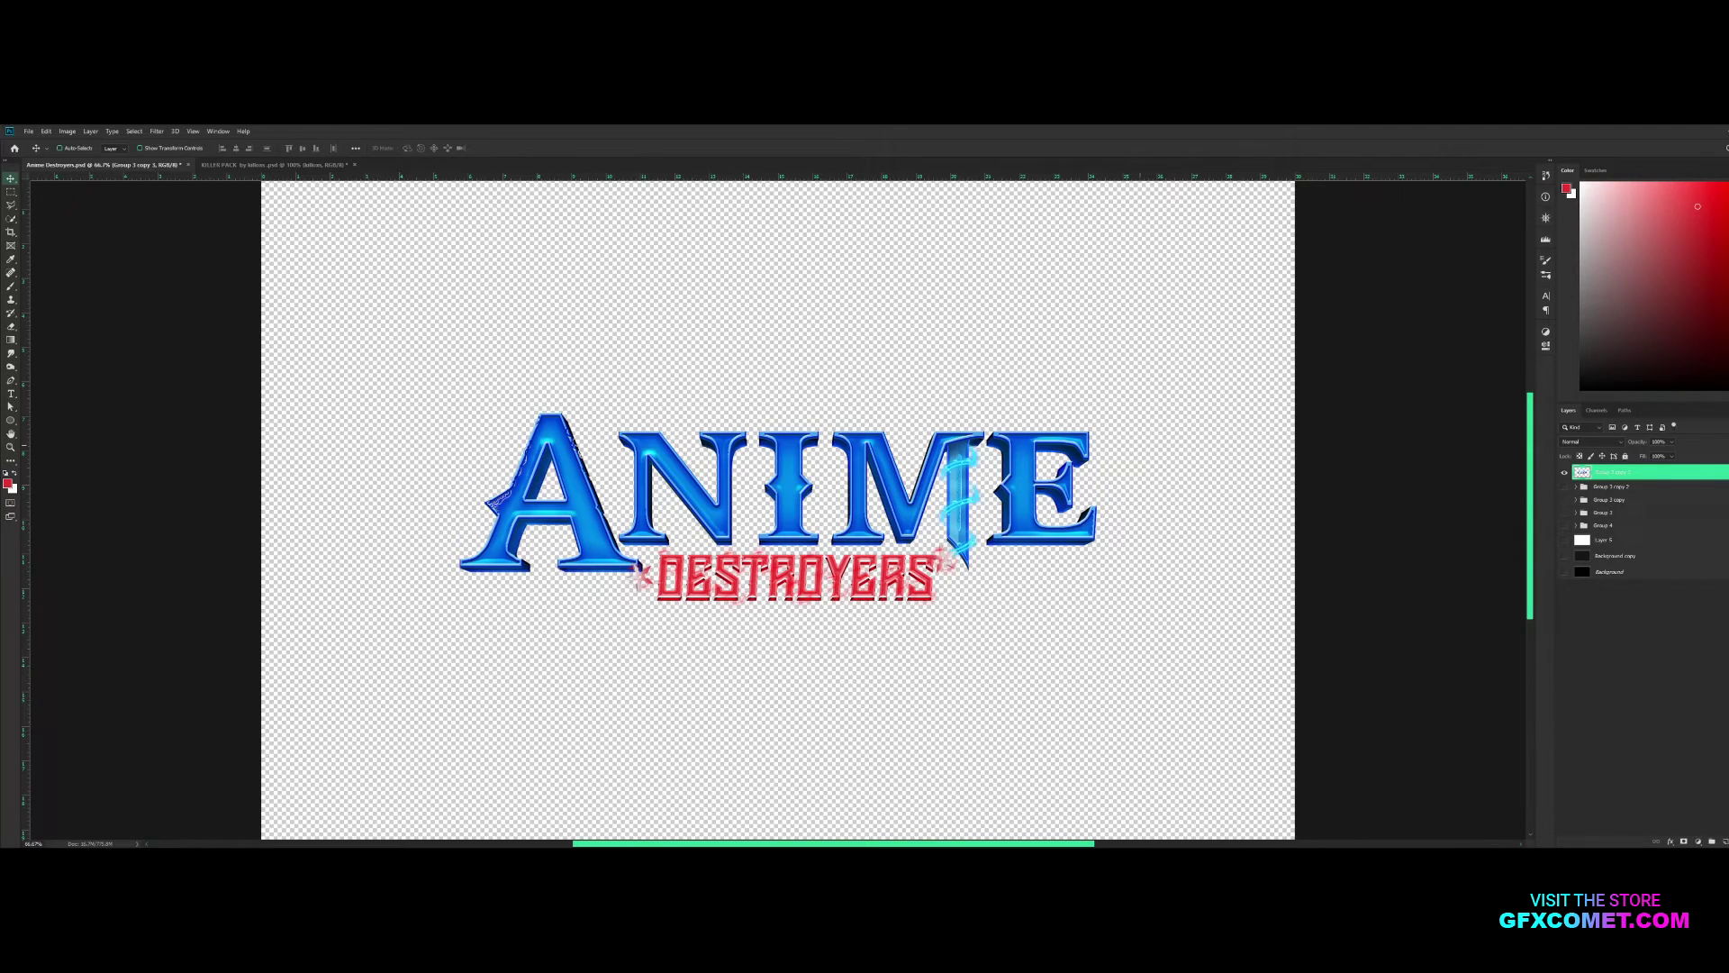
Draw a dark square above Group 3 copy 2 for the diamond emblem and duplicate it
click(1612, 487)
key(p)
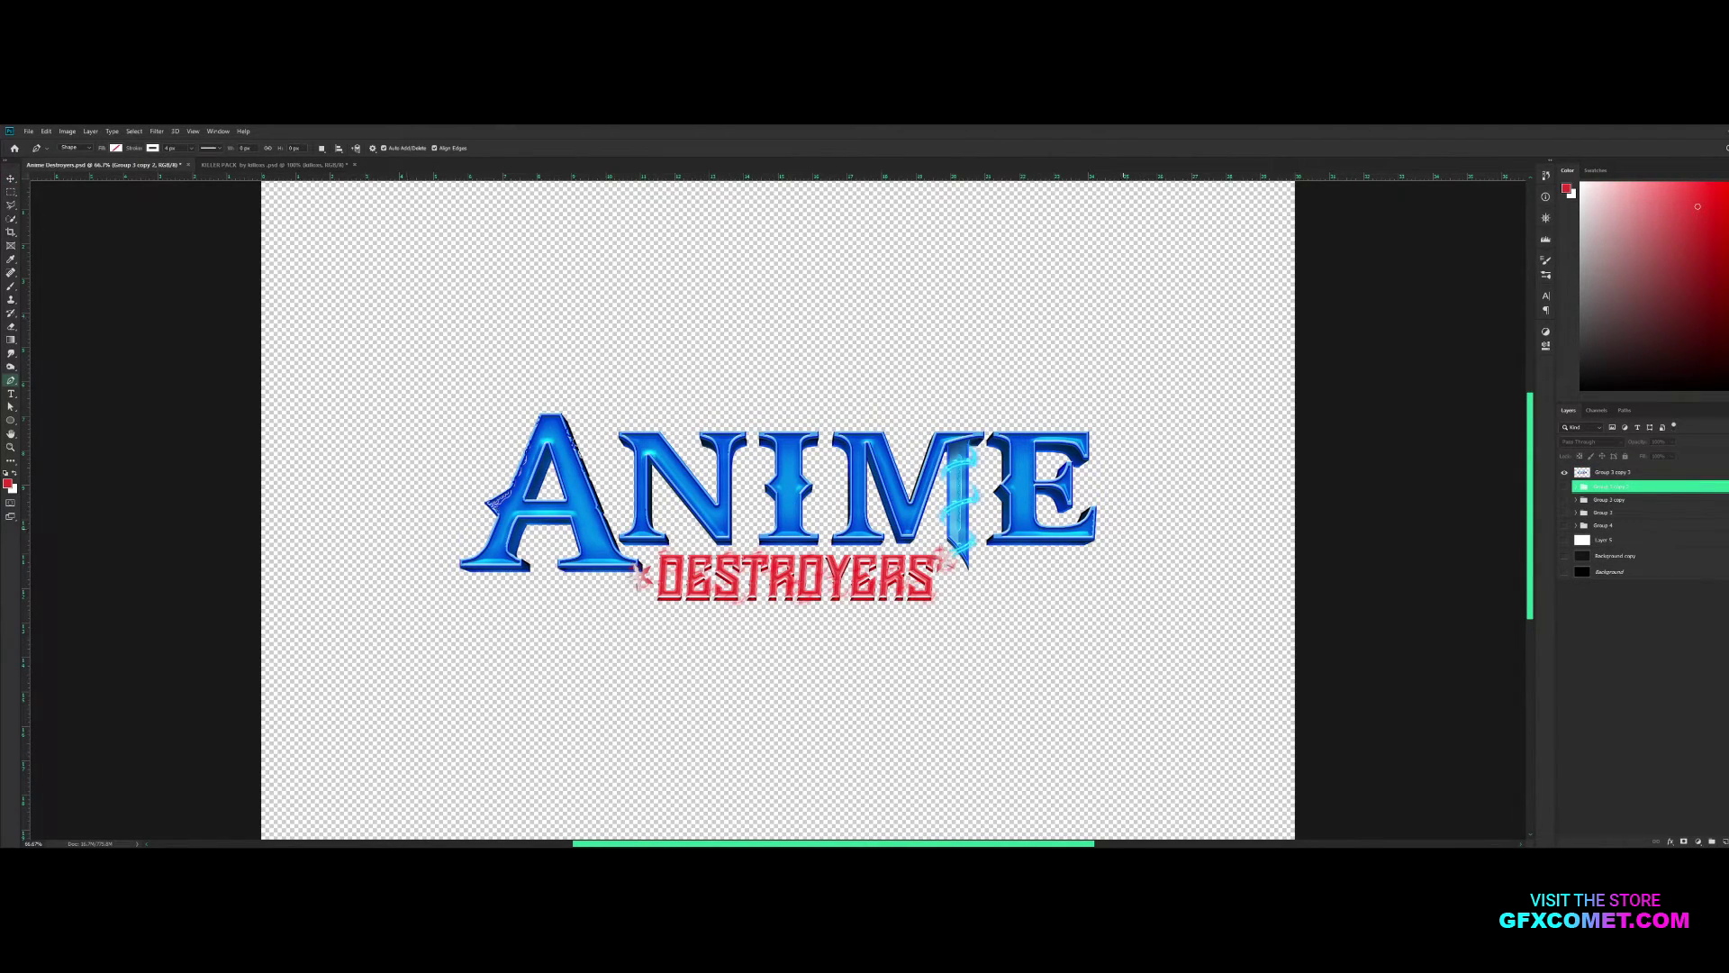
drag(697, 413, 875, 592)
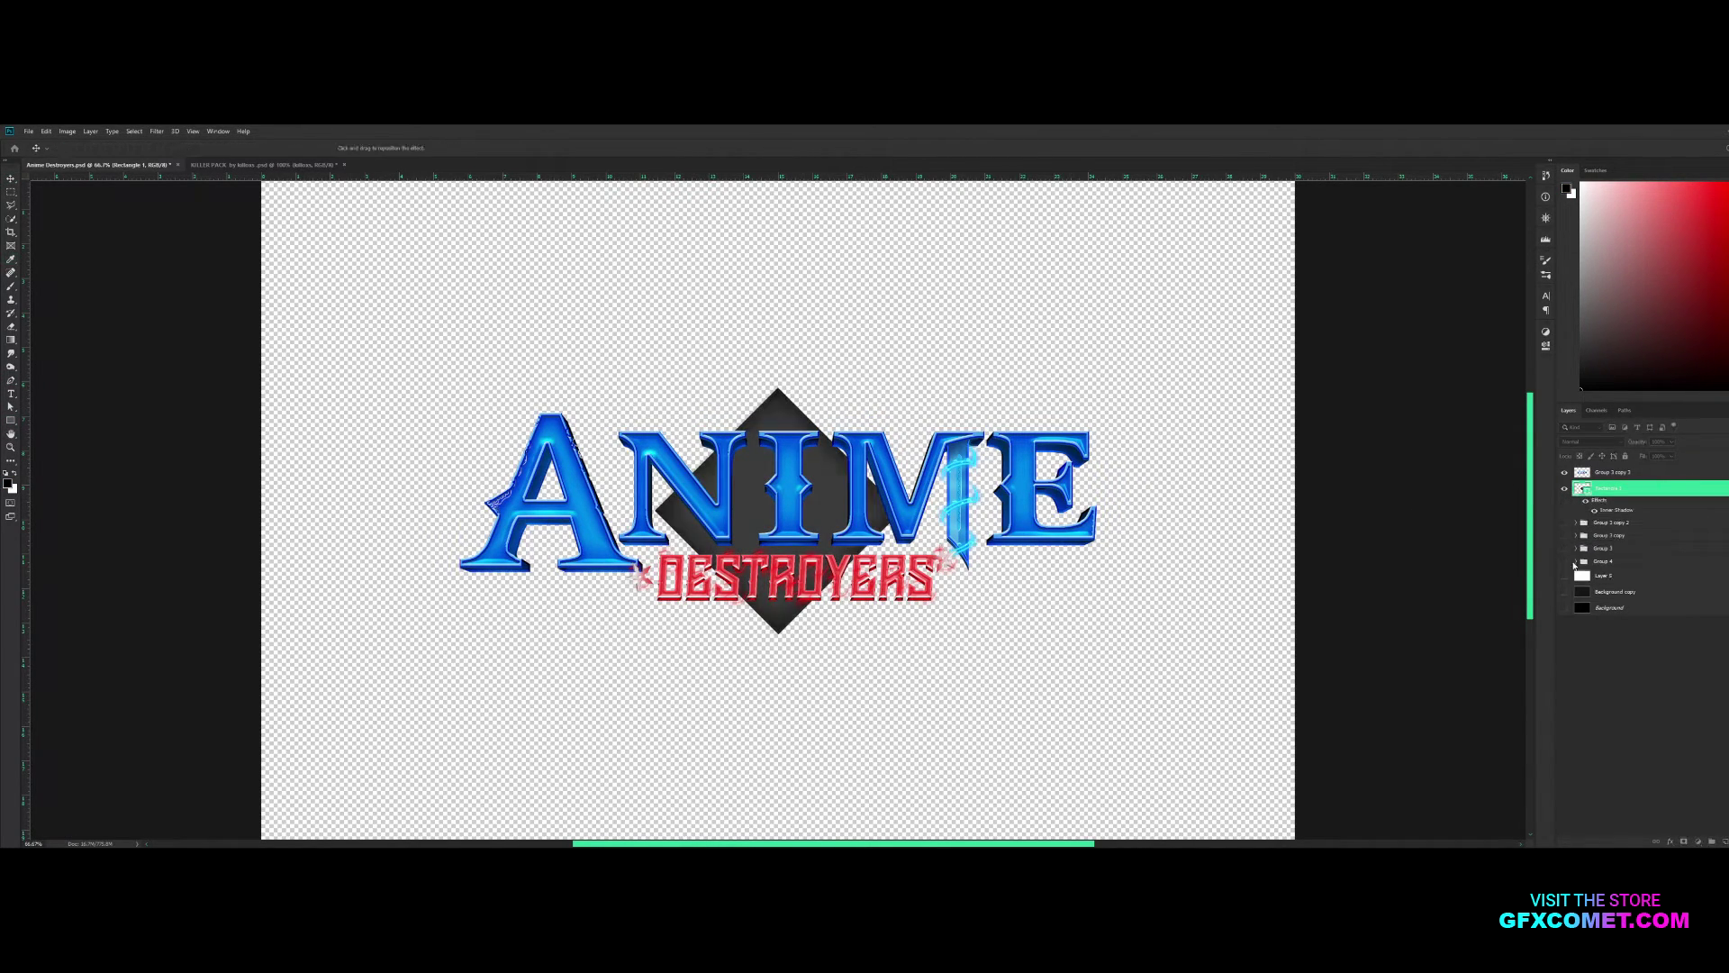
key(ctrl+j)
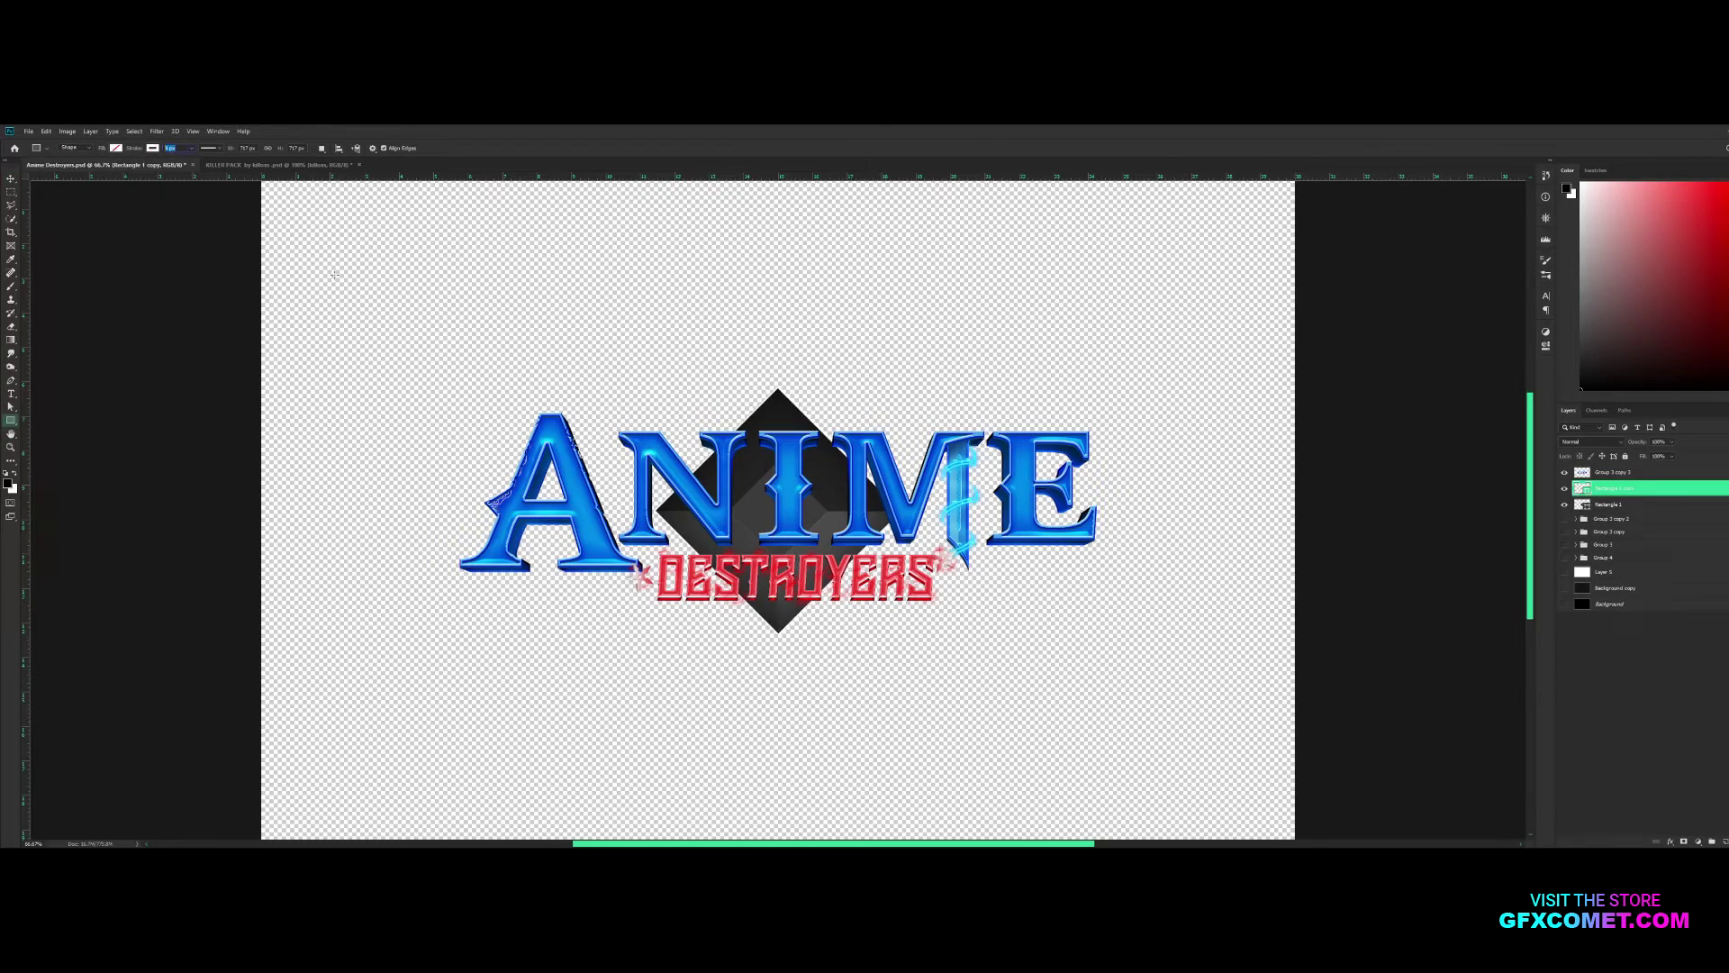
Make further copies of the Rectangle 1 diamond layer and save the document
key(u)
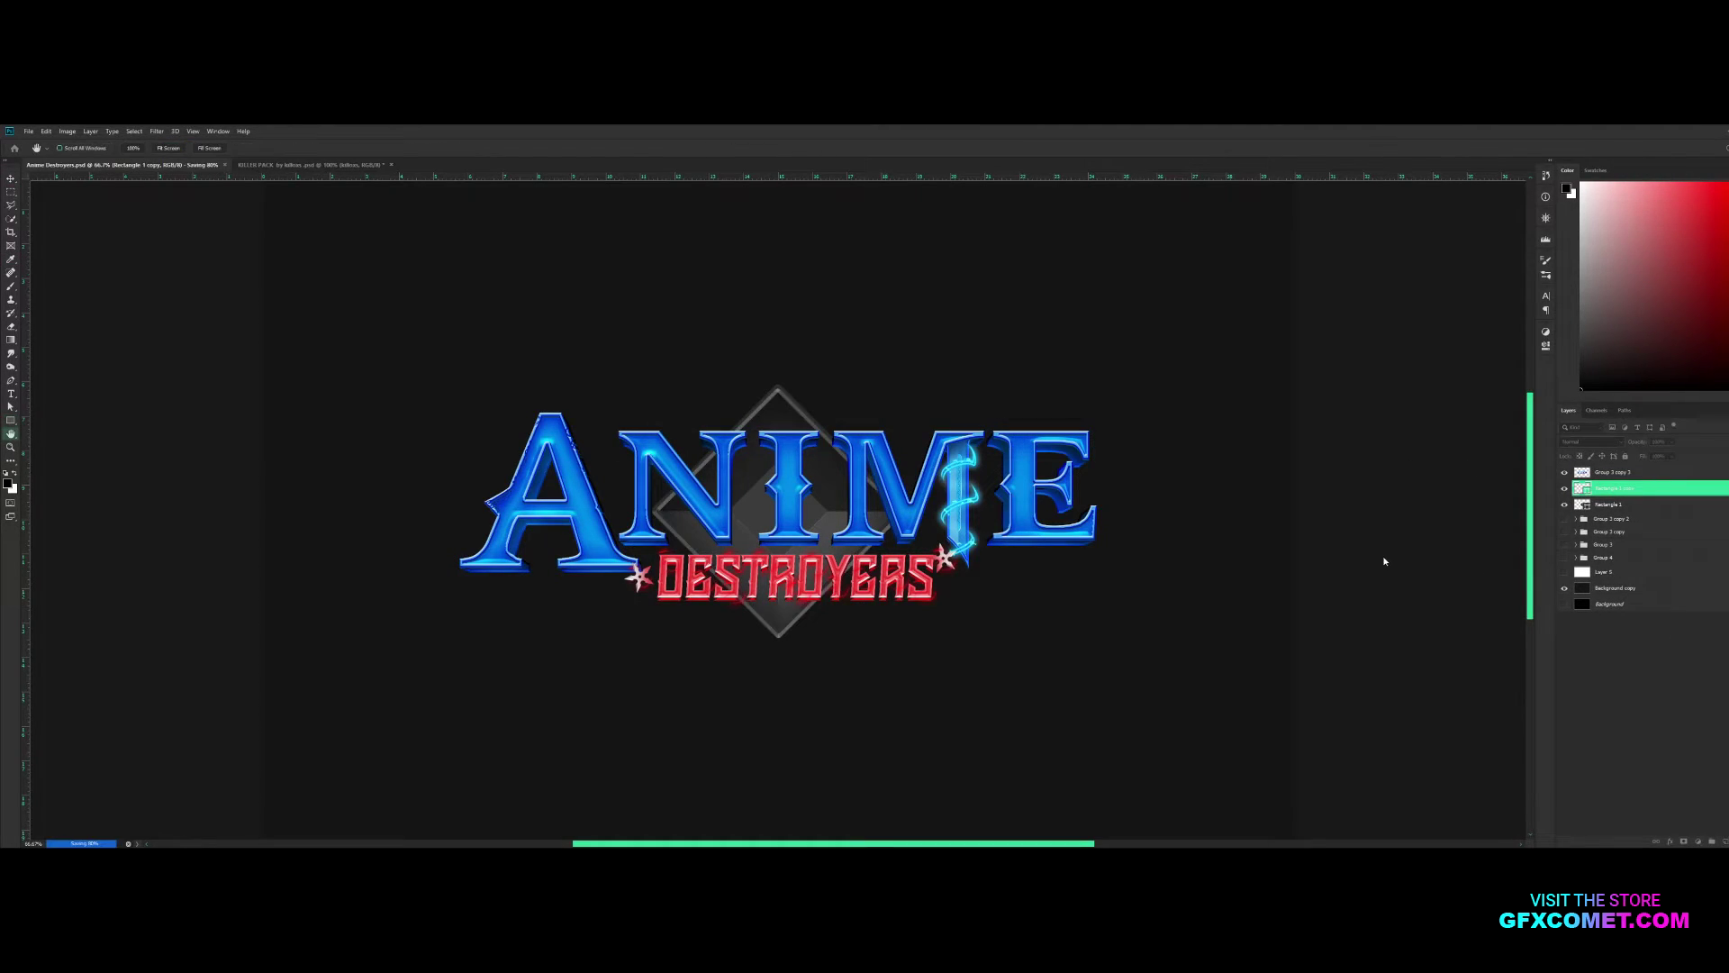
key(alt+bracketleft)
key(ctrl+j)
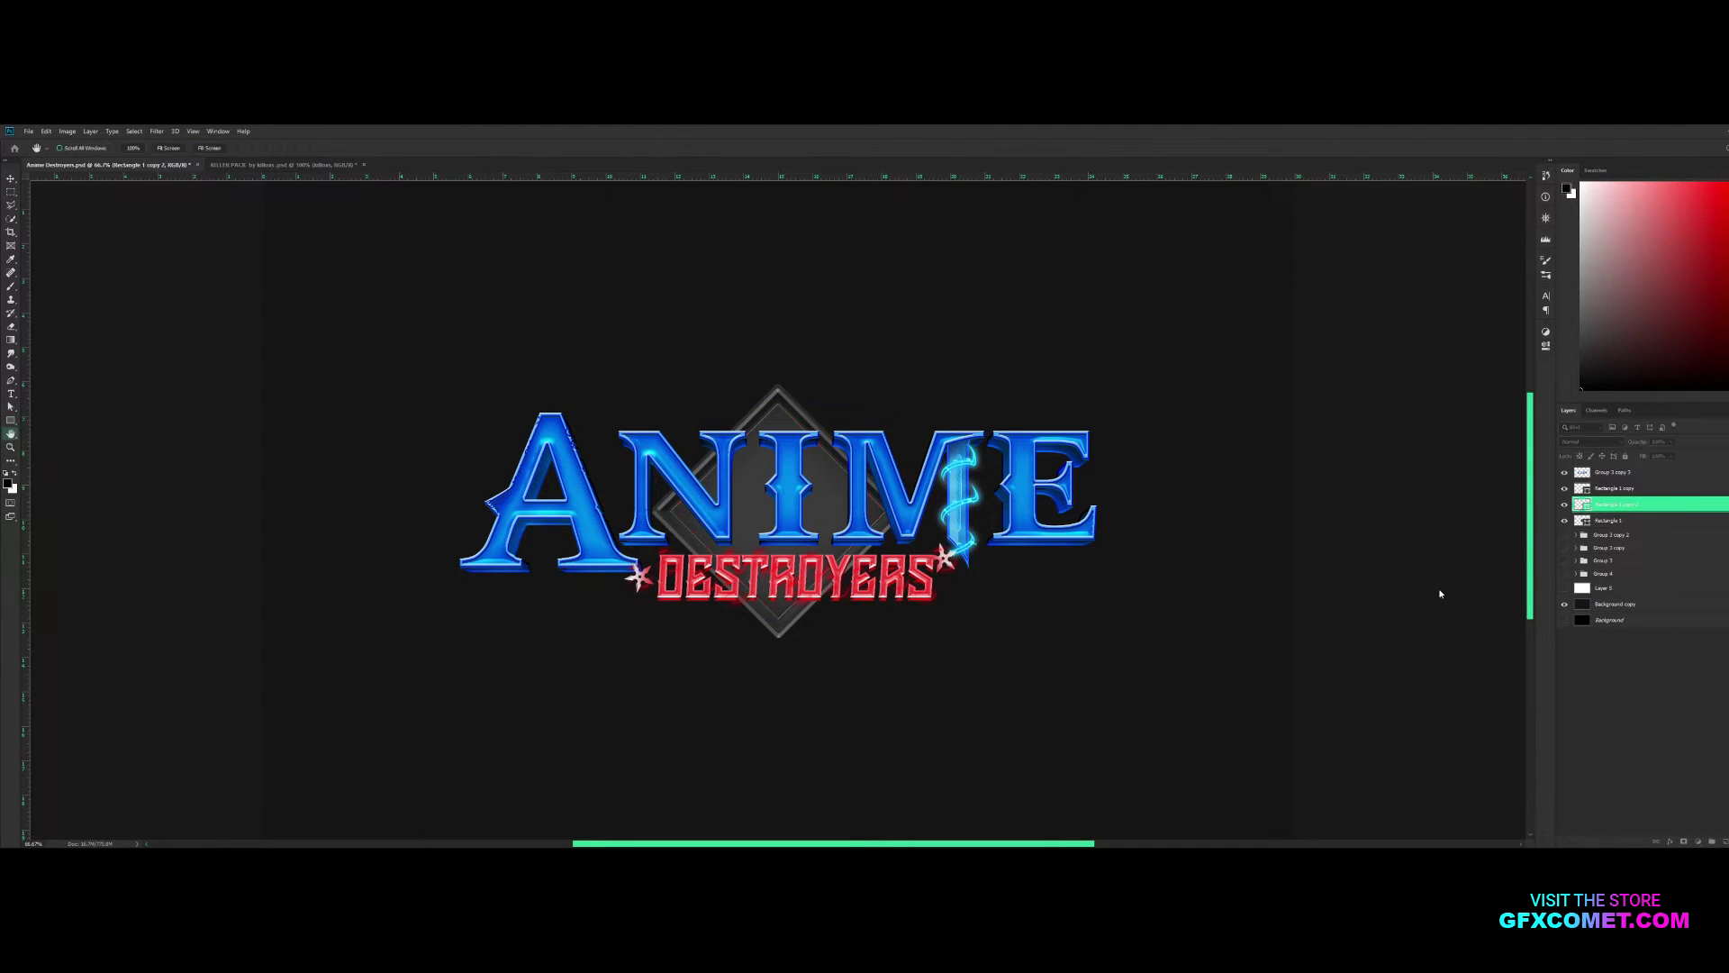
key(ctrl+j)
key(ctrl+bracketright)
key(i)
key(ctrl+s)
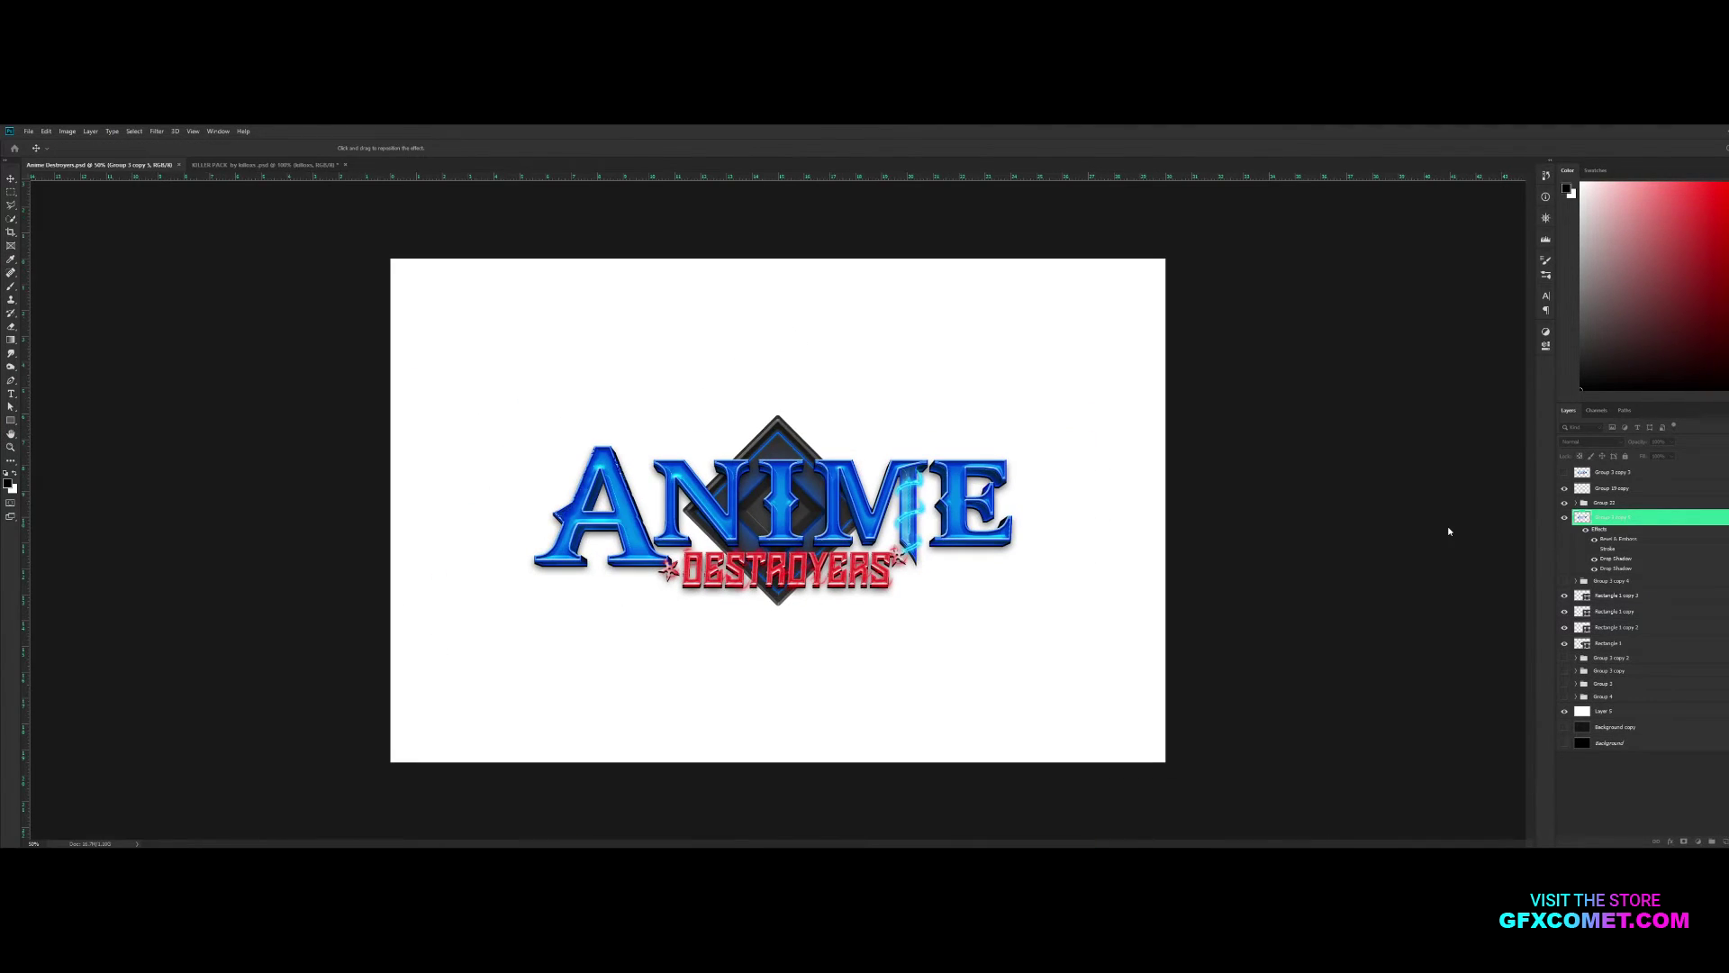
key(ctrl+minus)
key(ctrl+minus)
click(1688, 588)
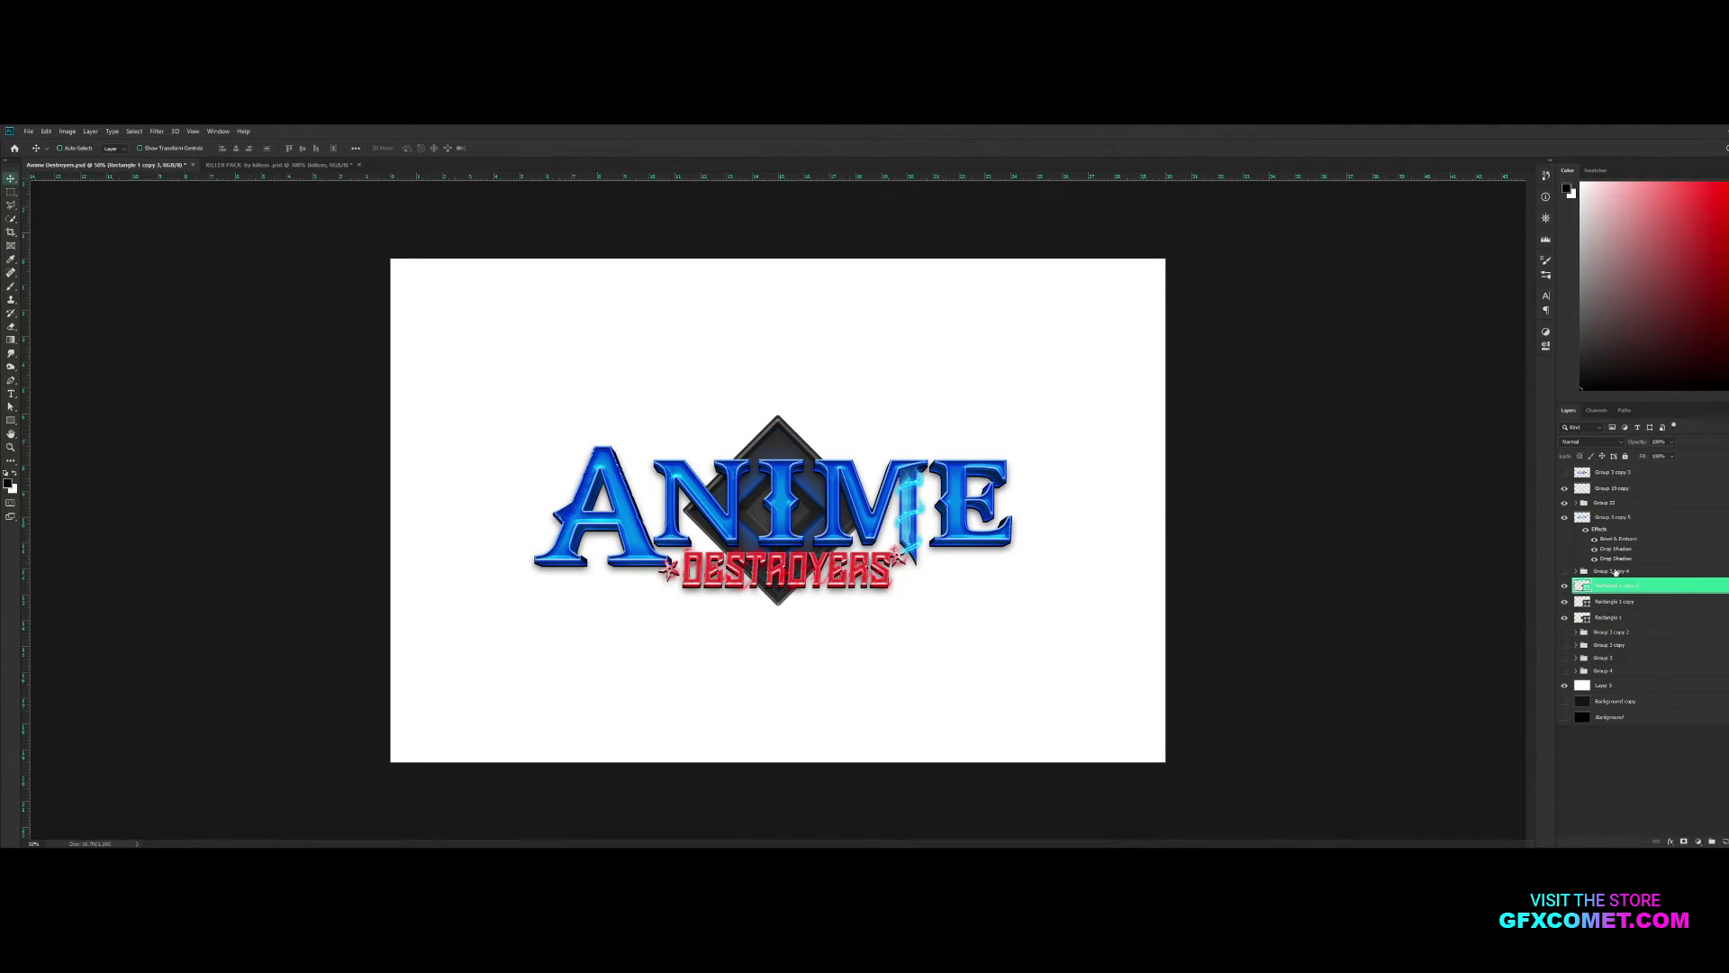
Position the wing banner shape behind the logo, viewed at 100% zoom
key(v)
key(alt+bracketleft)
key(alt+bracketleft)
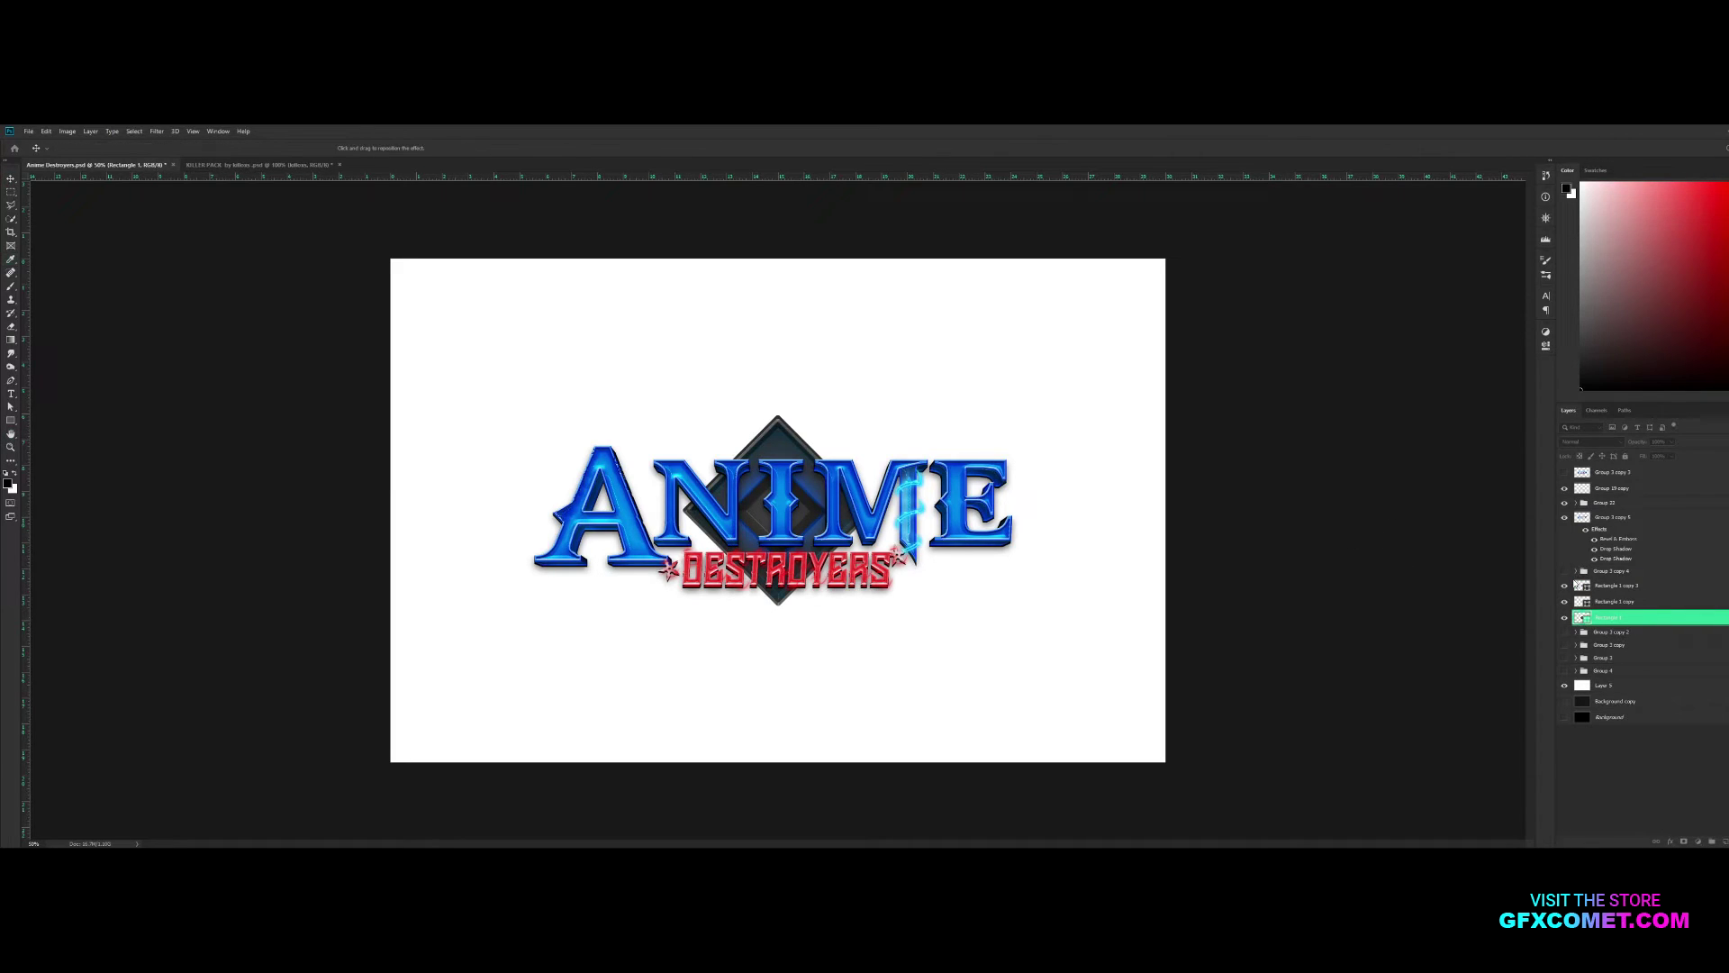
key(v)
key(ctrl+1)
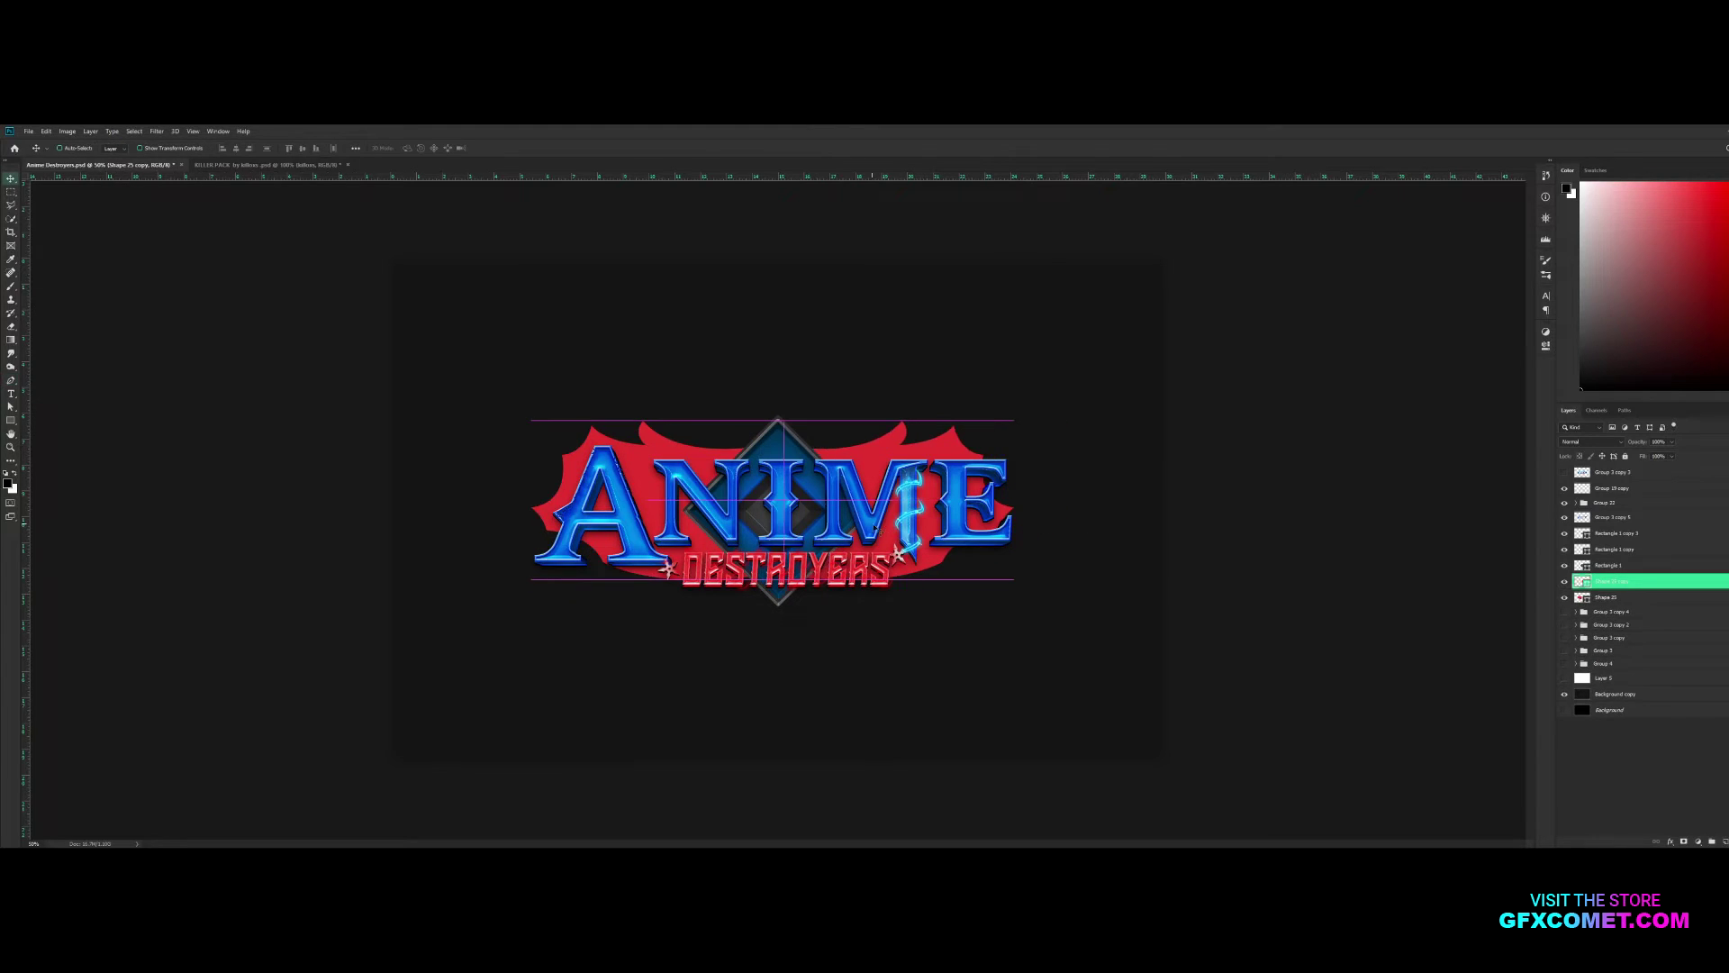
drag(927, 486, 937, 487)
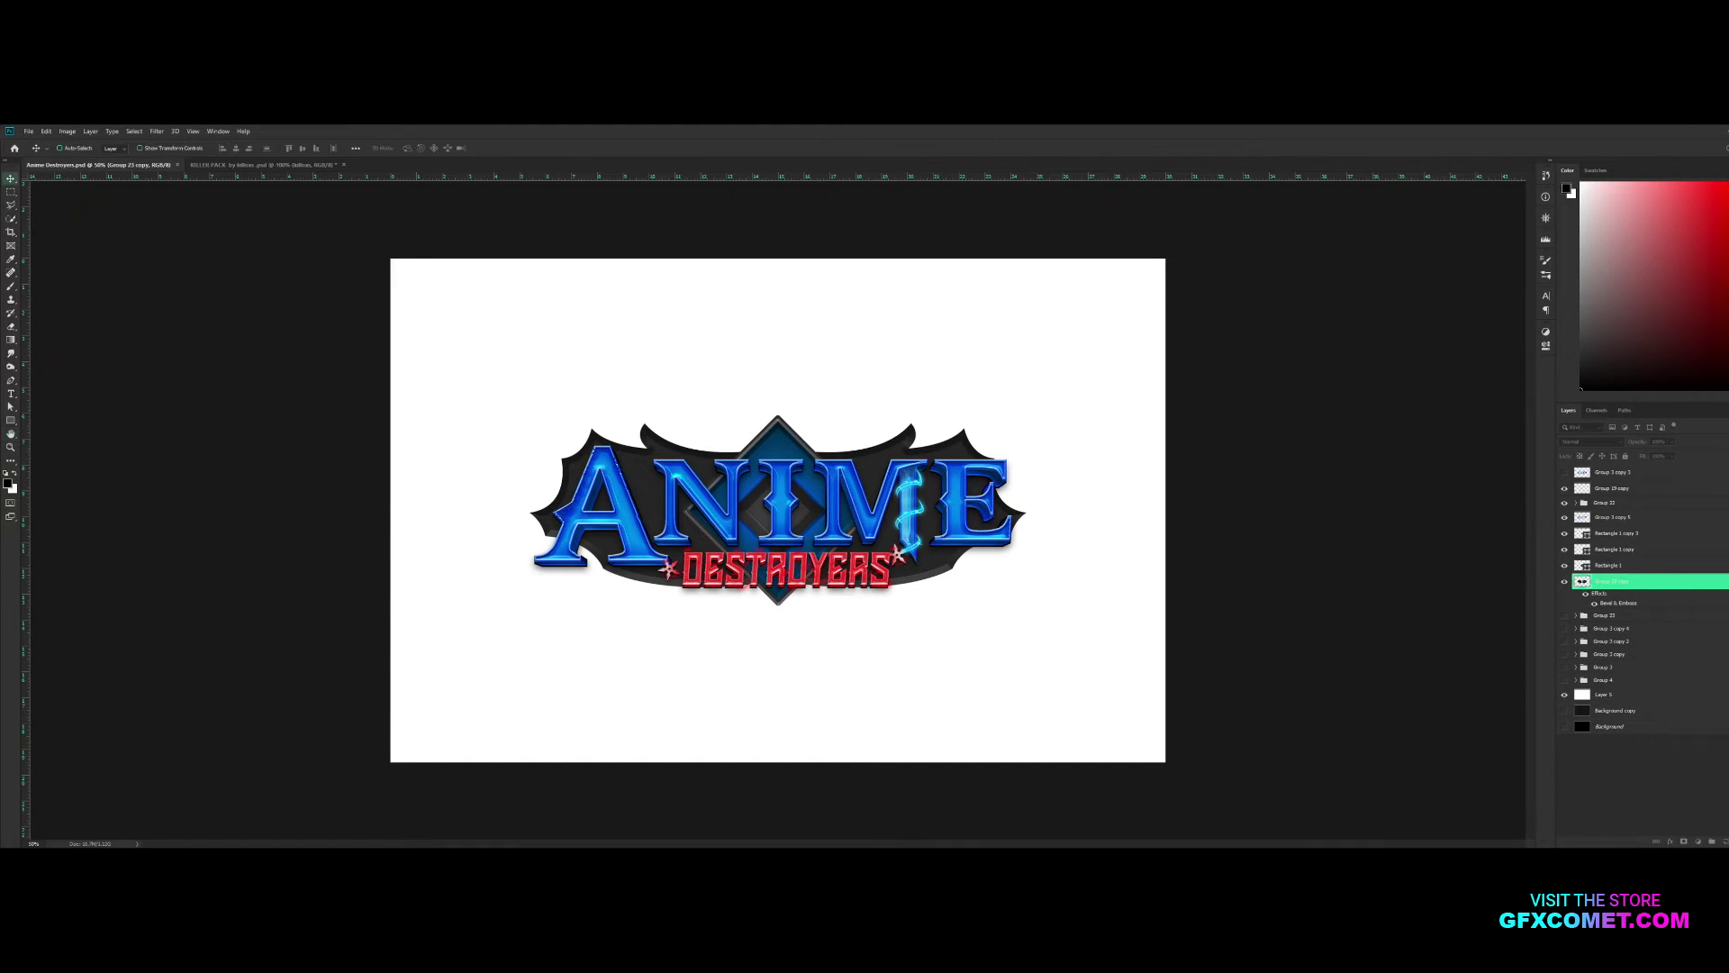
Hide the white backdrop and fill the wing shape's loaded selection
click(1564, 693)
ctrl+click(1582, 581)
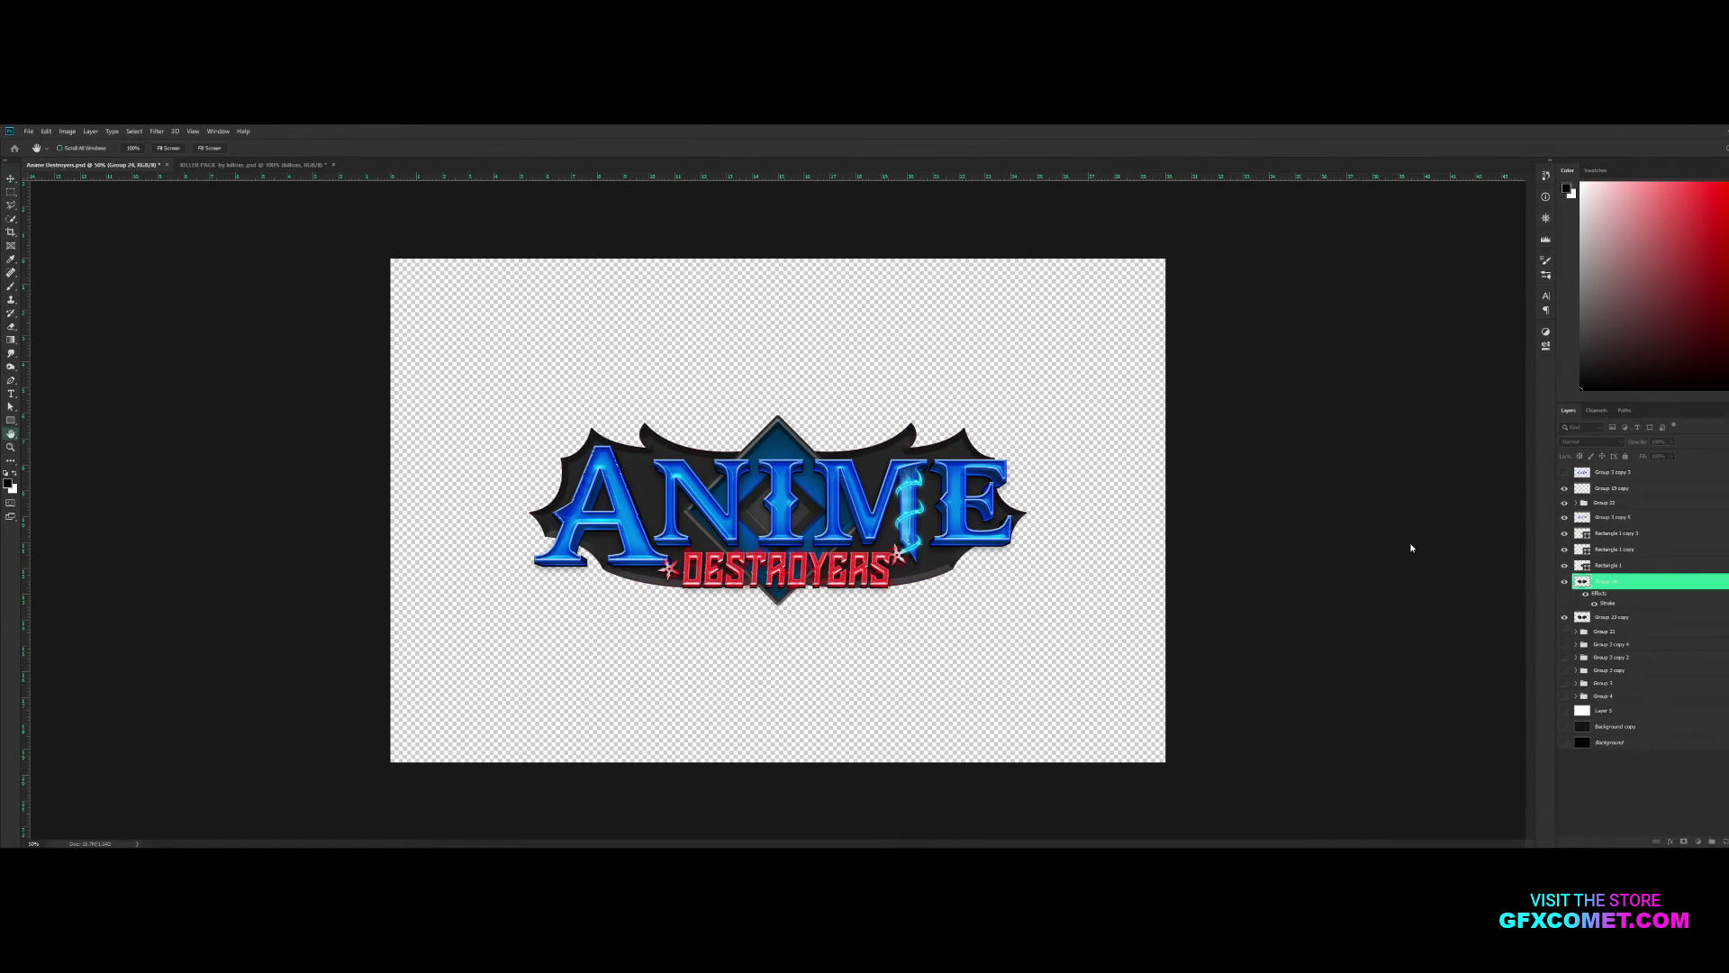
key(ctrl+BackSpace)
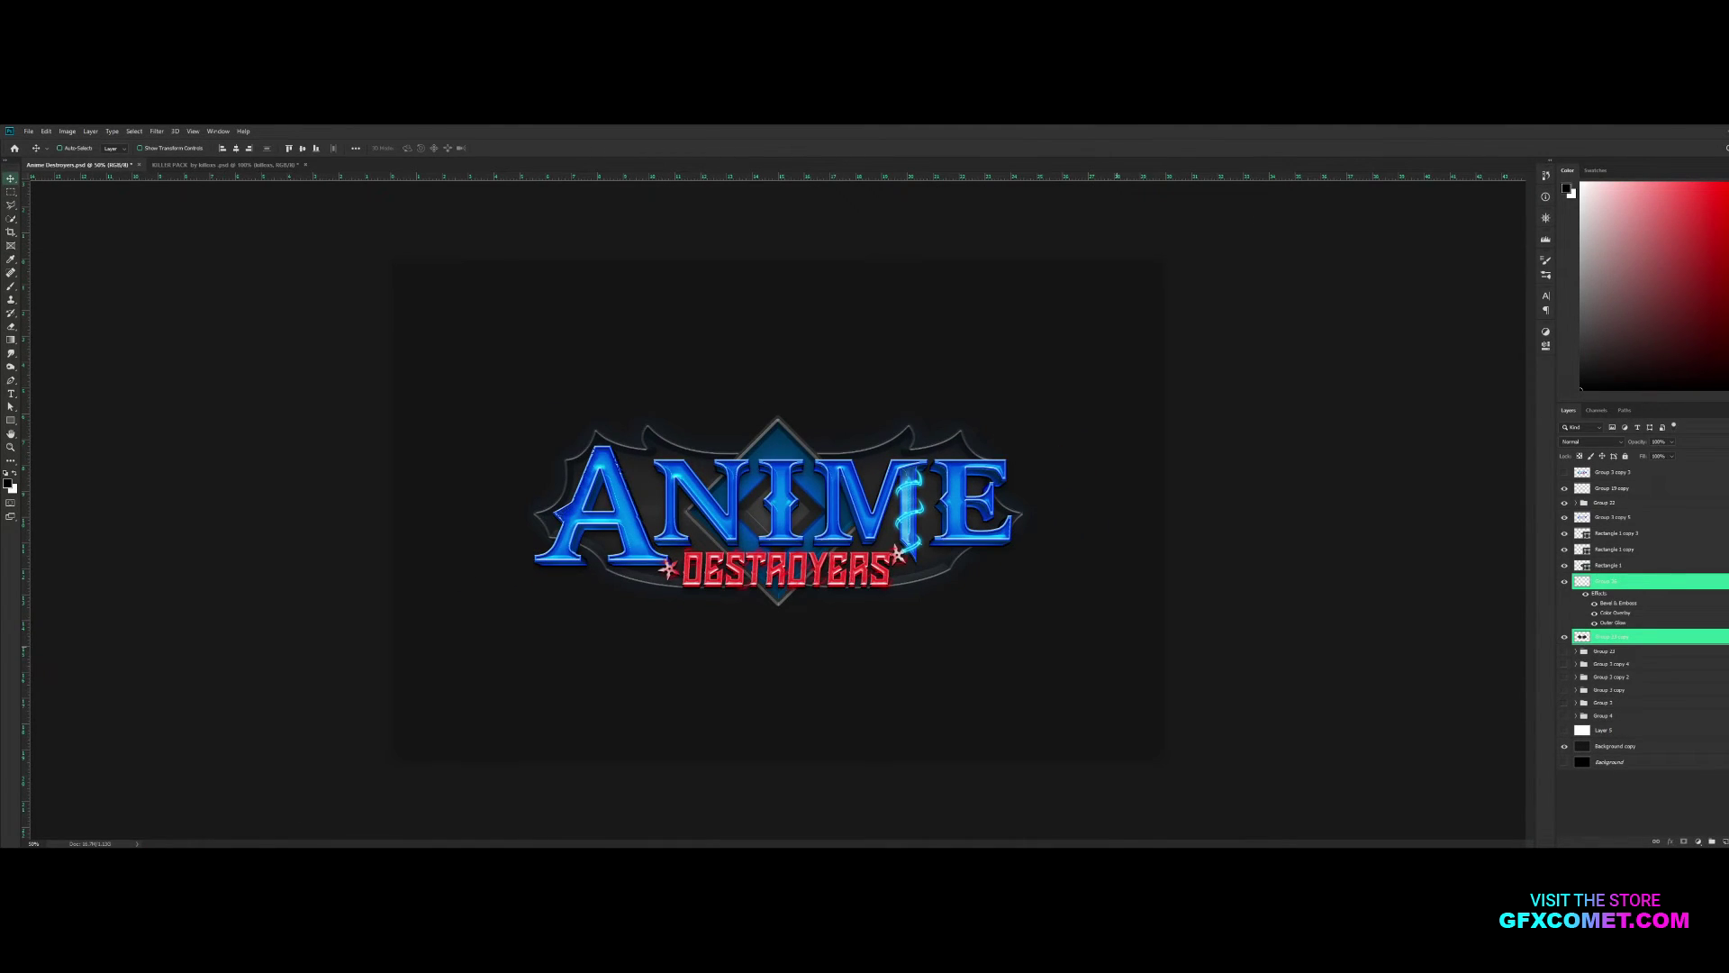
click(1668, 565)
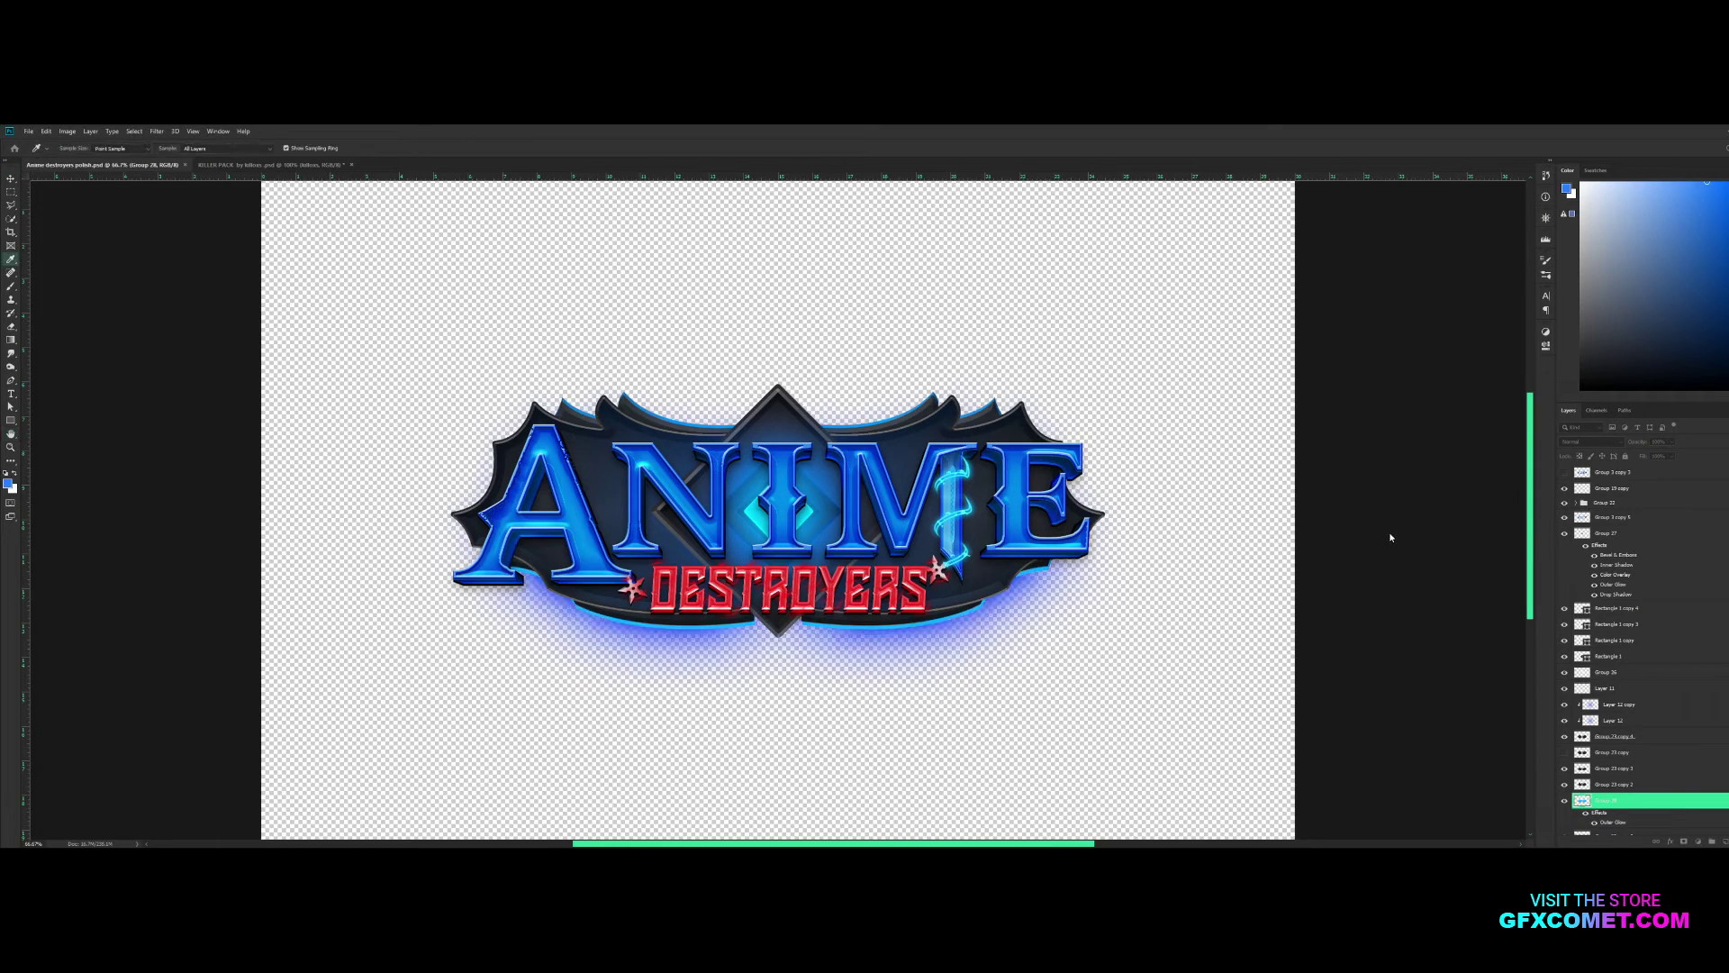
Duplicate the banner group layer to build the blue rim glow
key(h)
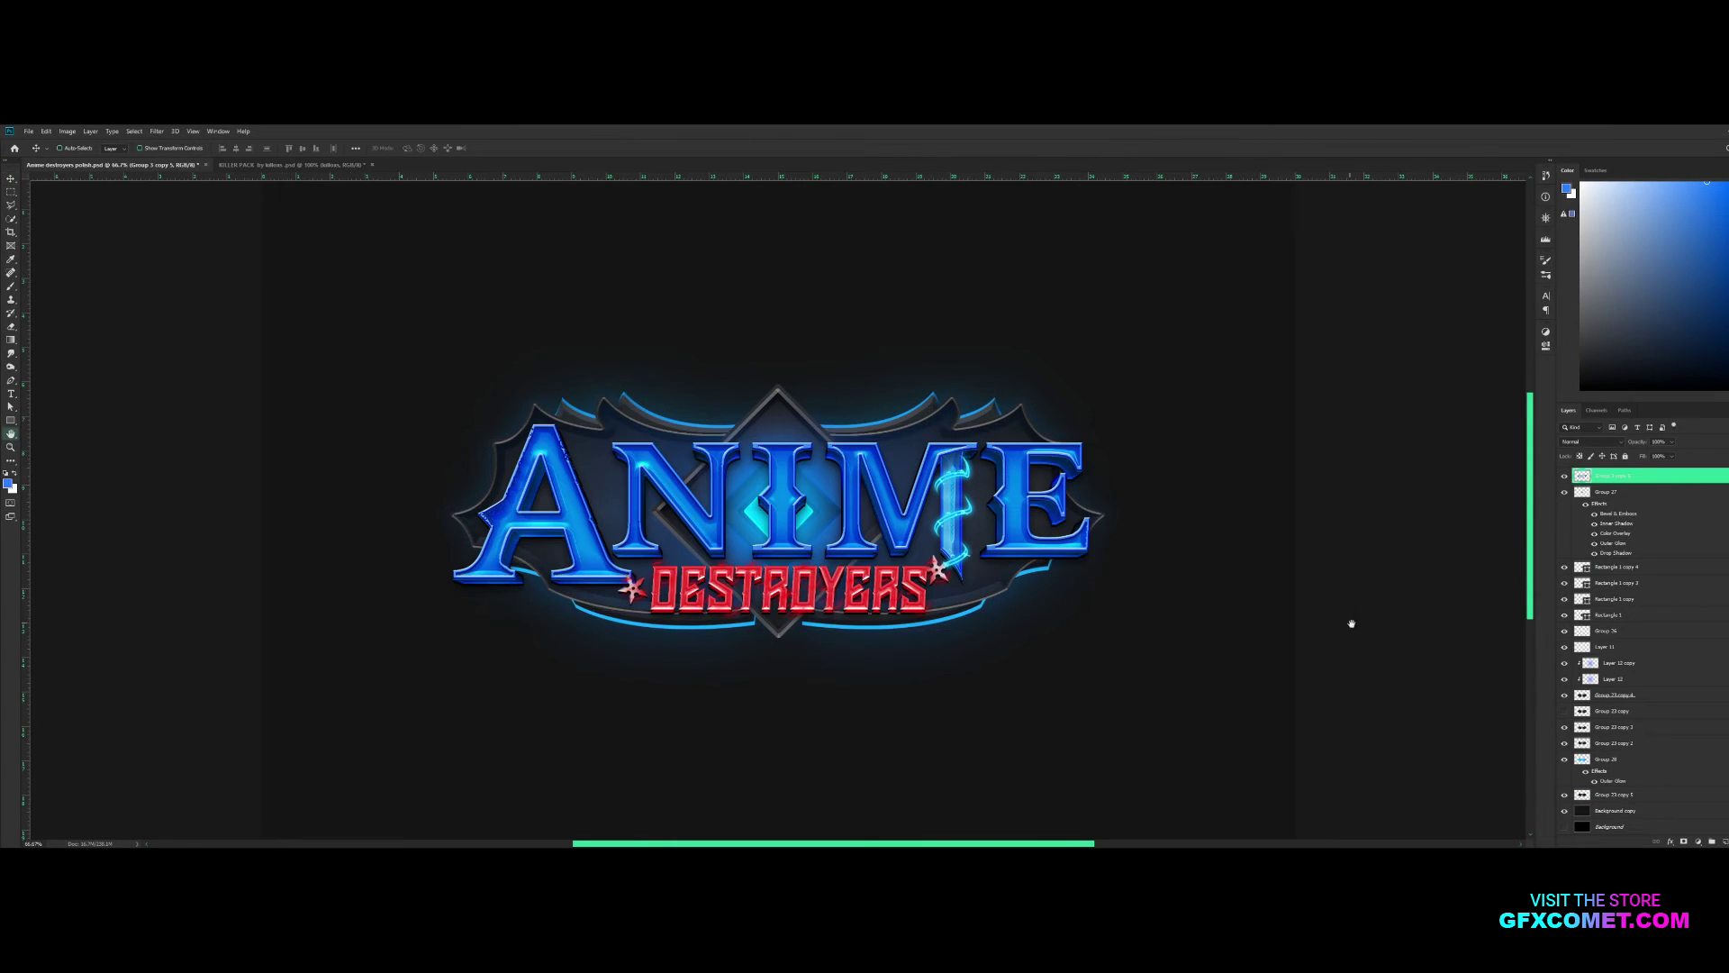
key(v)
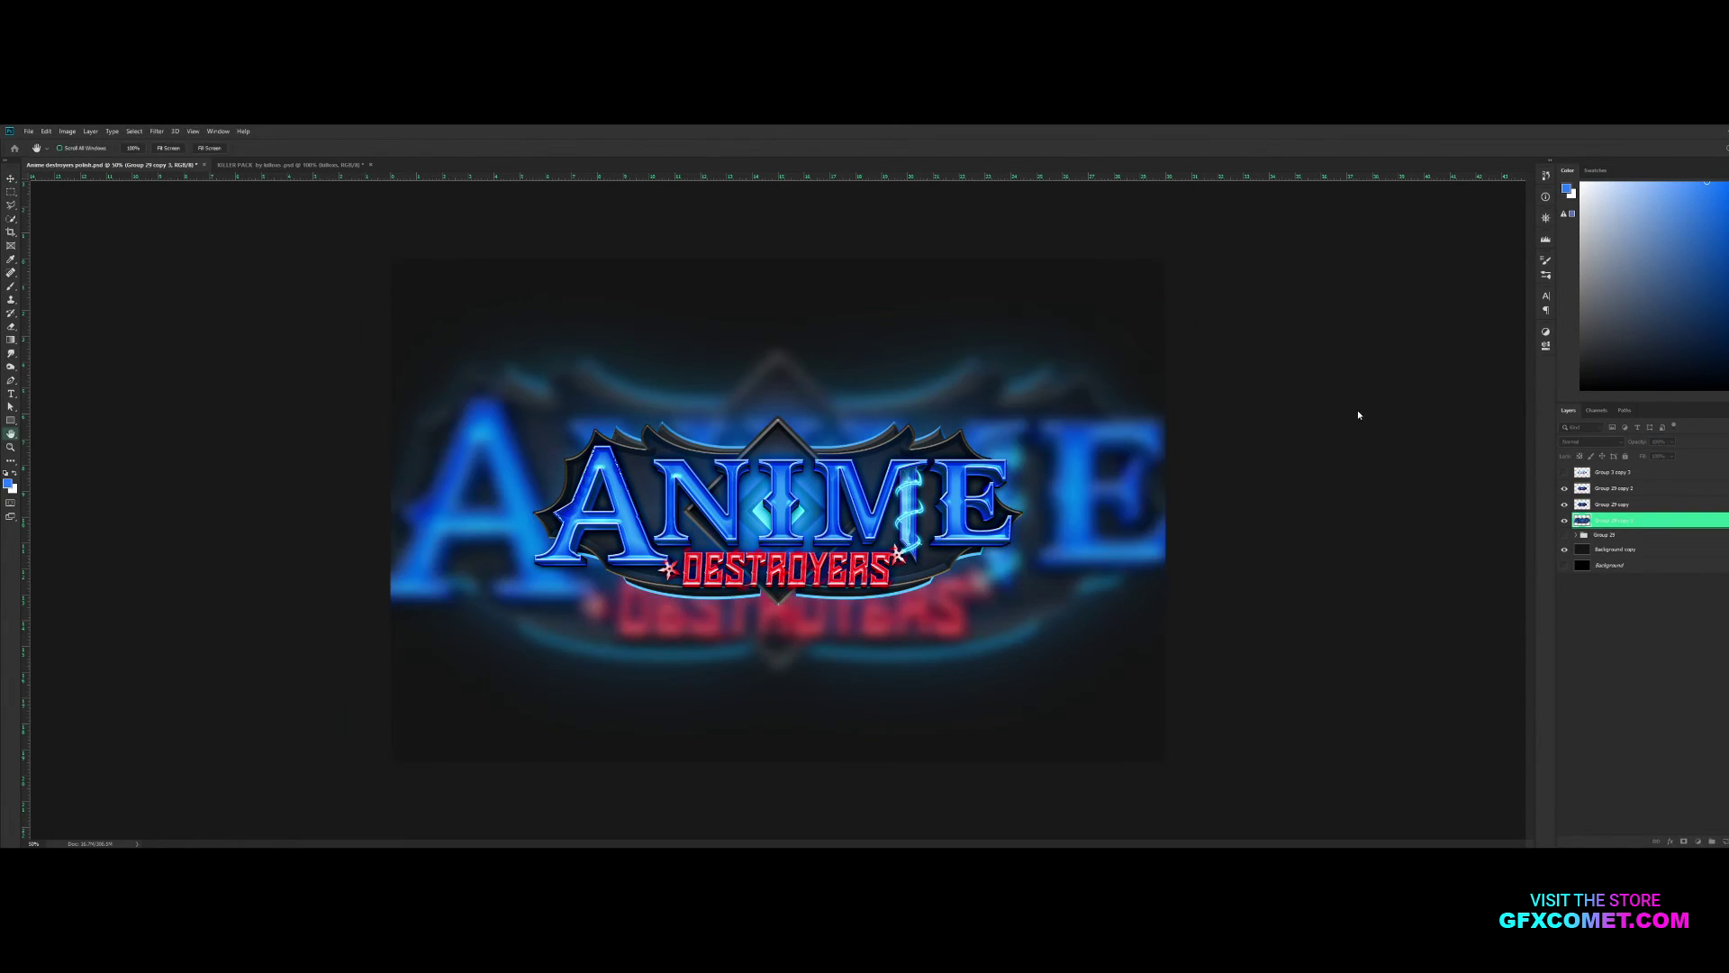
Fade the blurred logo copy to 15% opacity and move on to Layer 13
key(v)
key(1)
key(5)
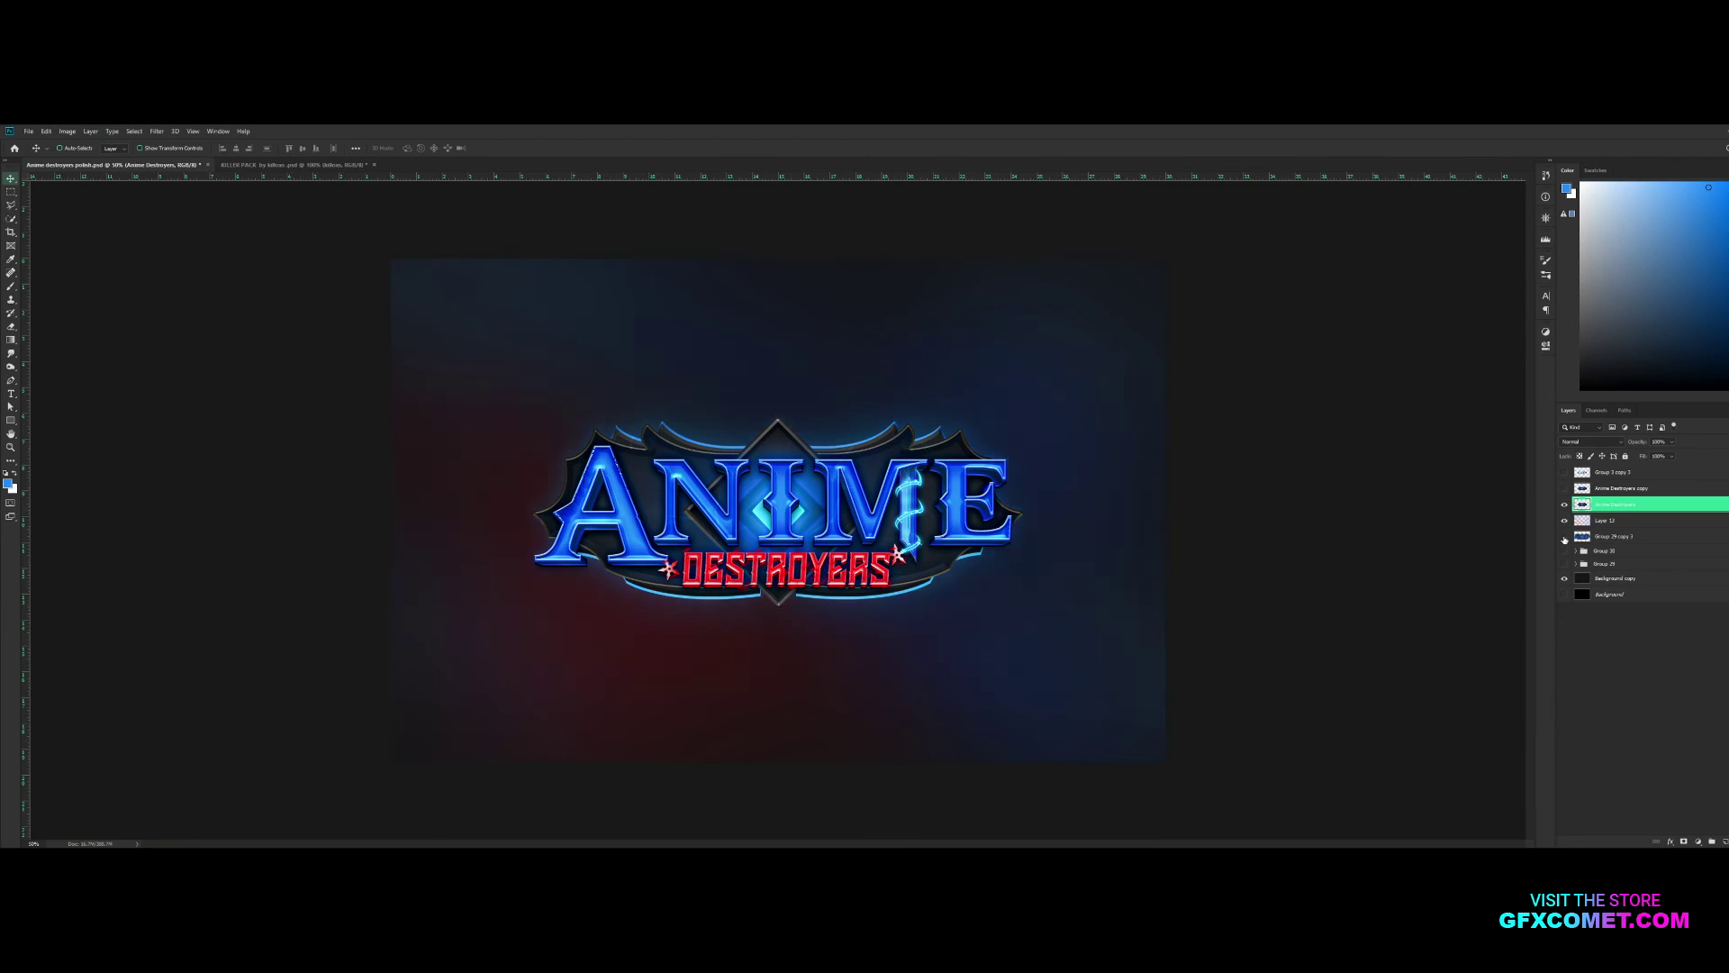
click(1630, 520)
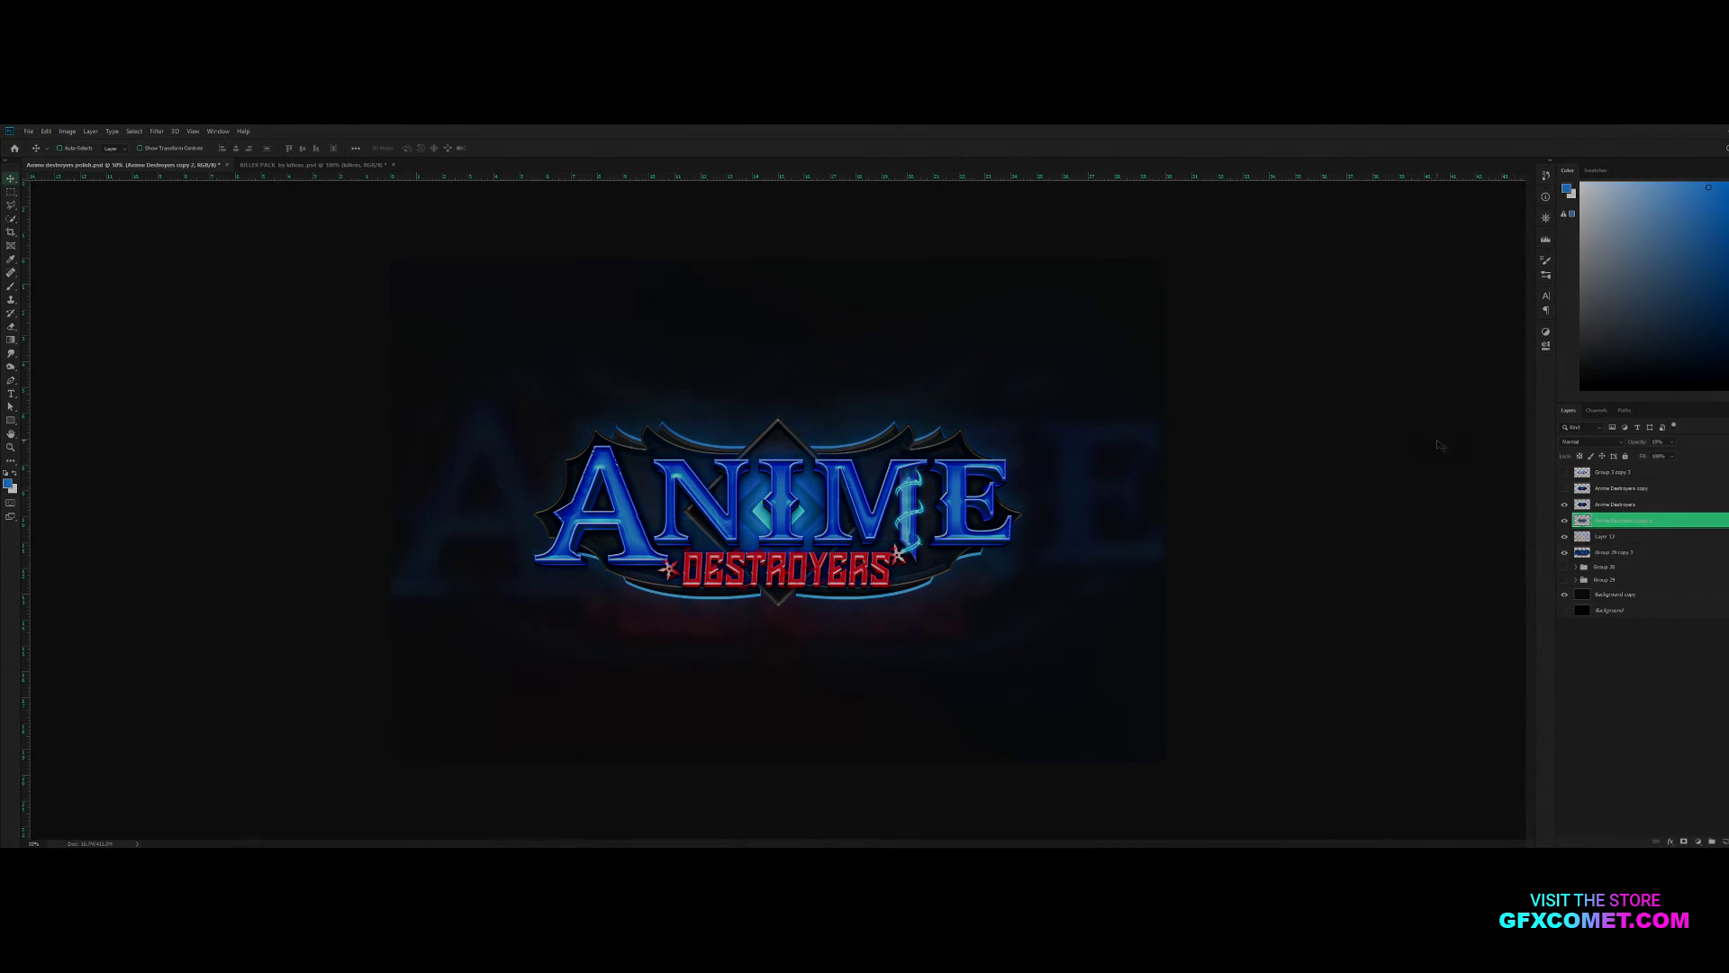